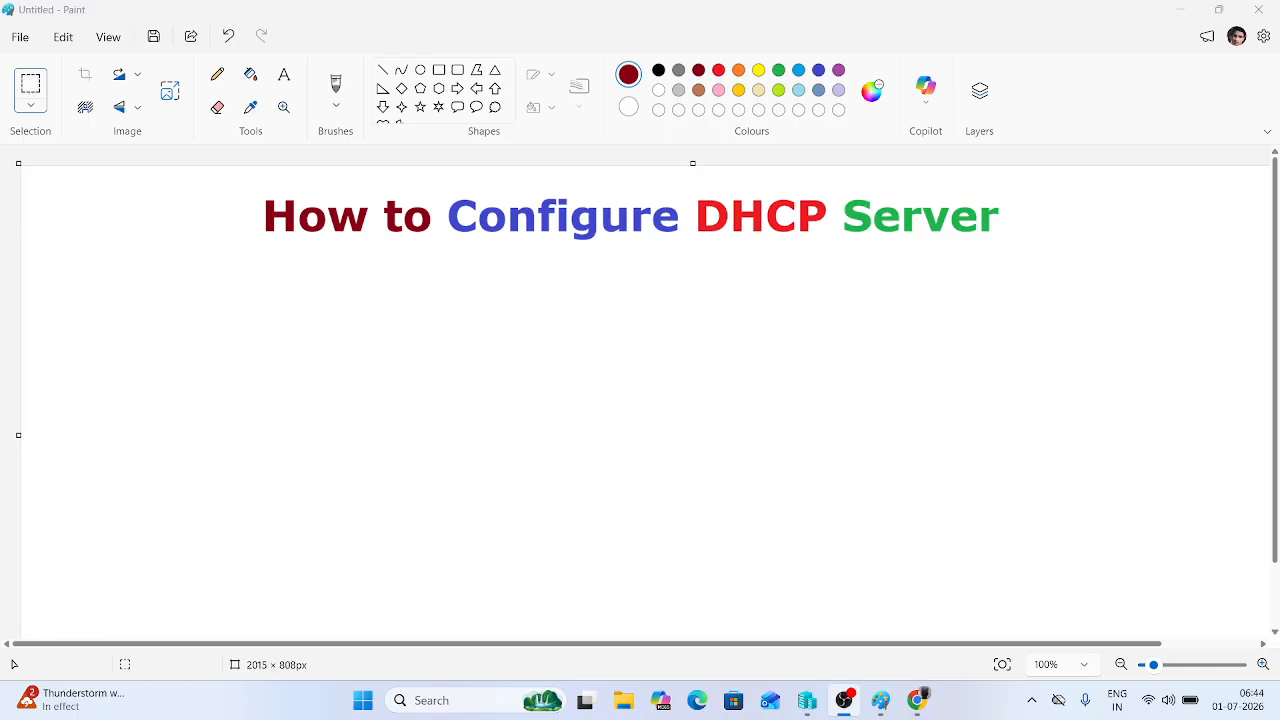
Step: Paste the copied desktop computer image onto the canvas, shrink it and place it below the title's left part
key(alt+Tab)
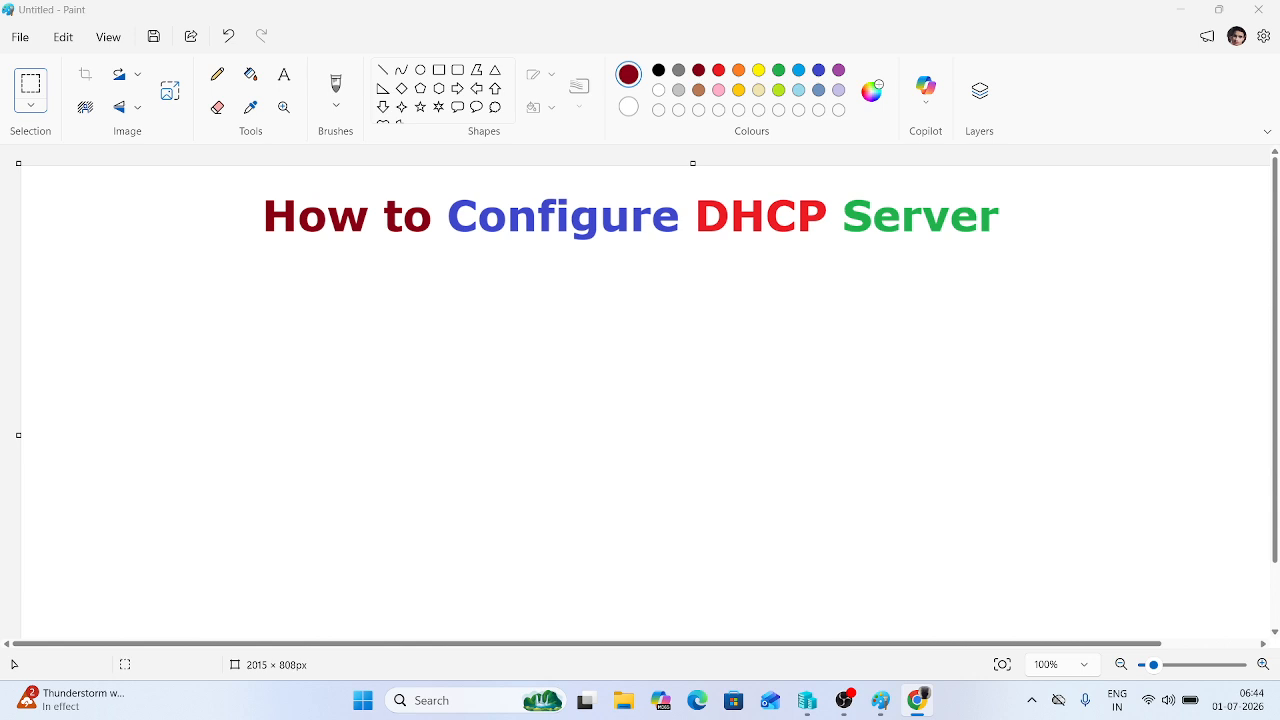
click(494, 449)
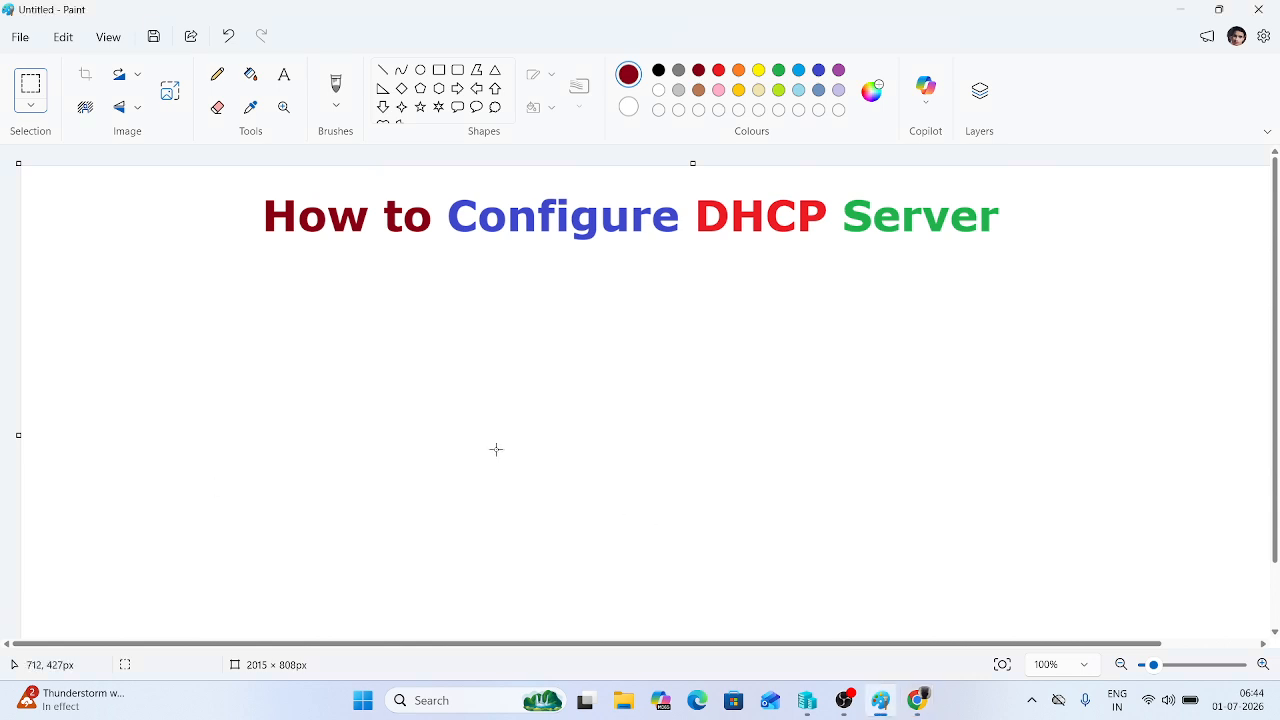
key(ctrl+v)
drag(195, 260, 374, 431)
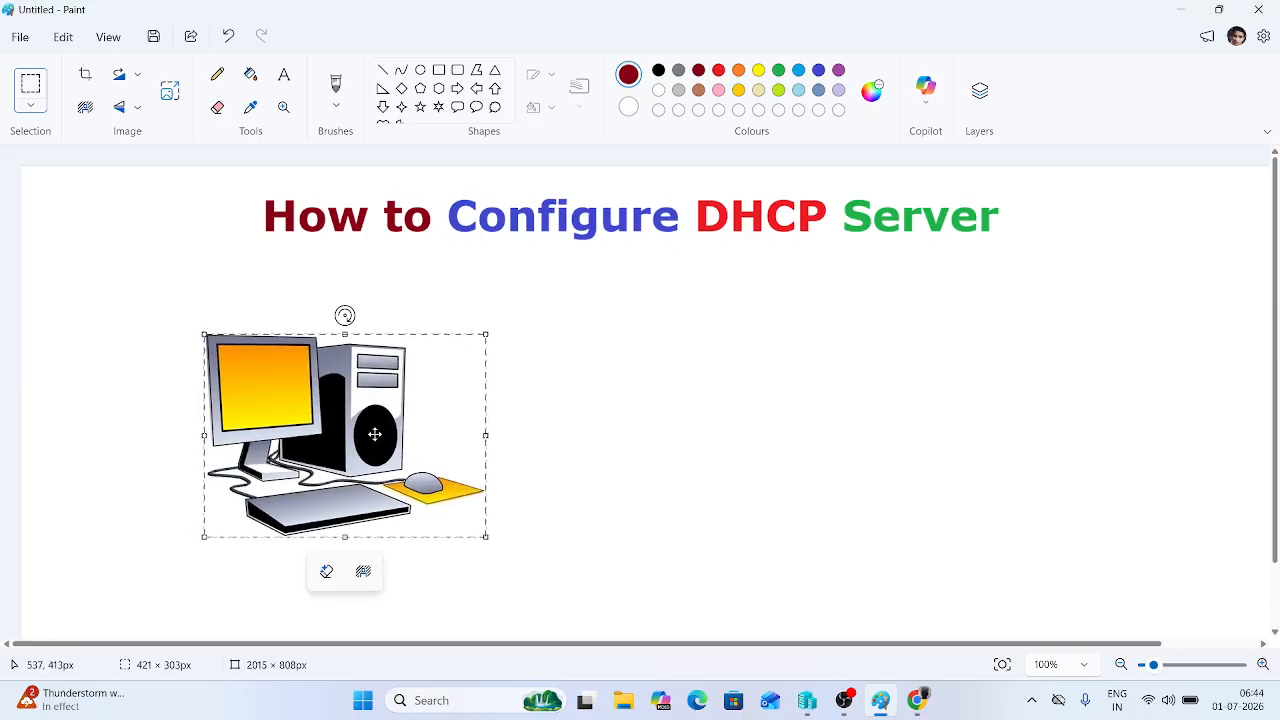
drag(204, 336, 361, 449)
drag(438, 490, 304, 488)
Step: Duplicate the small computer image and place the copy beside the original in the same row
key(ctrl+c)
key(ctrl+v)
drag(121, 205, 468, 489)
click(587, 495)
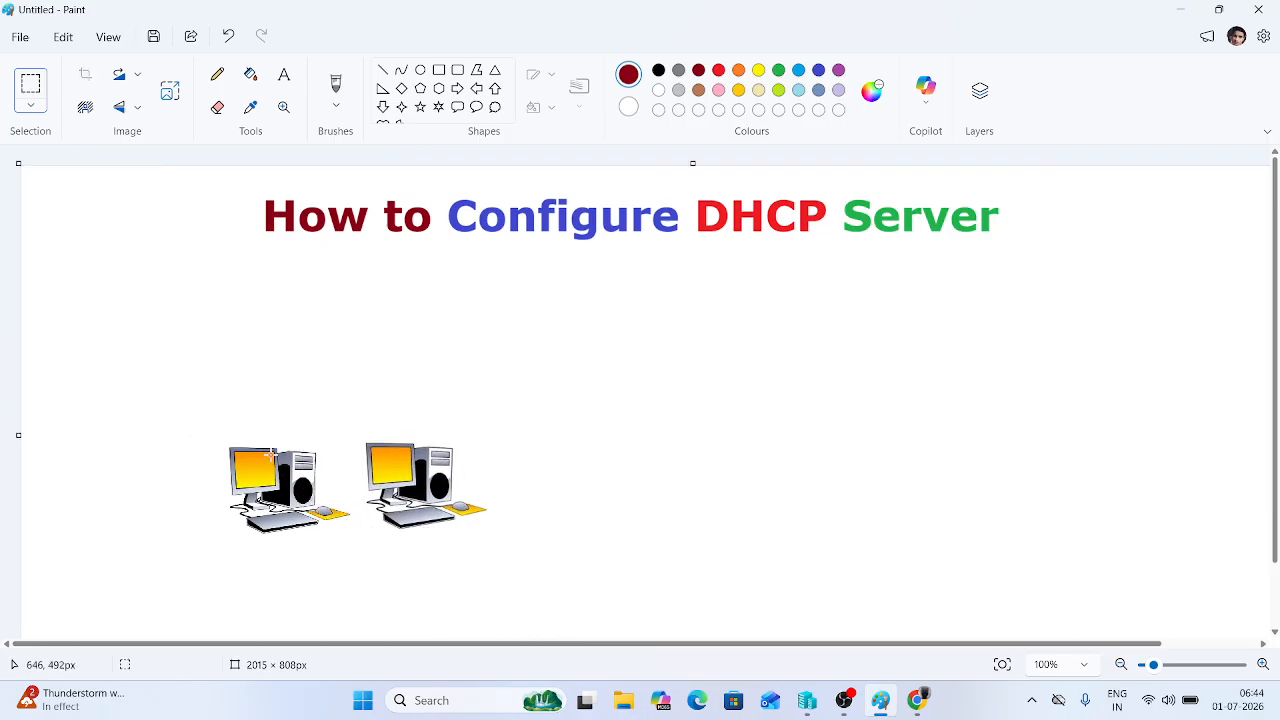
Step: Copy the pair of computers and place three pasted copies alongside to form a row of eight computers
drag(179, 419, 500, 552)
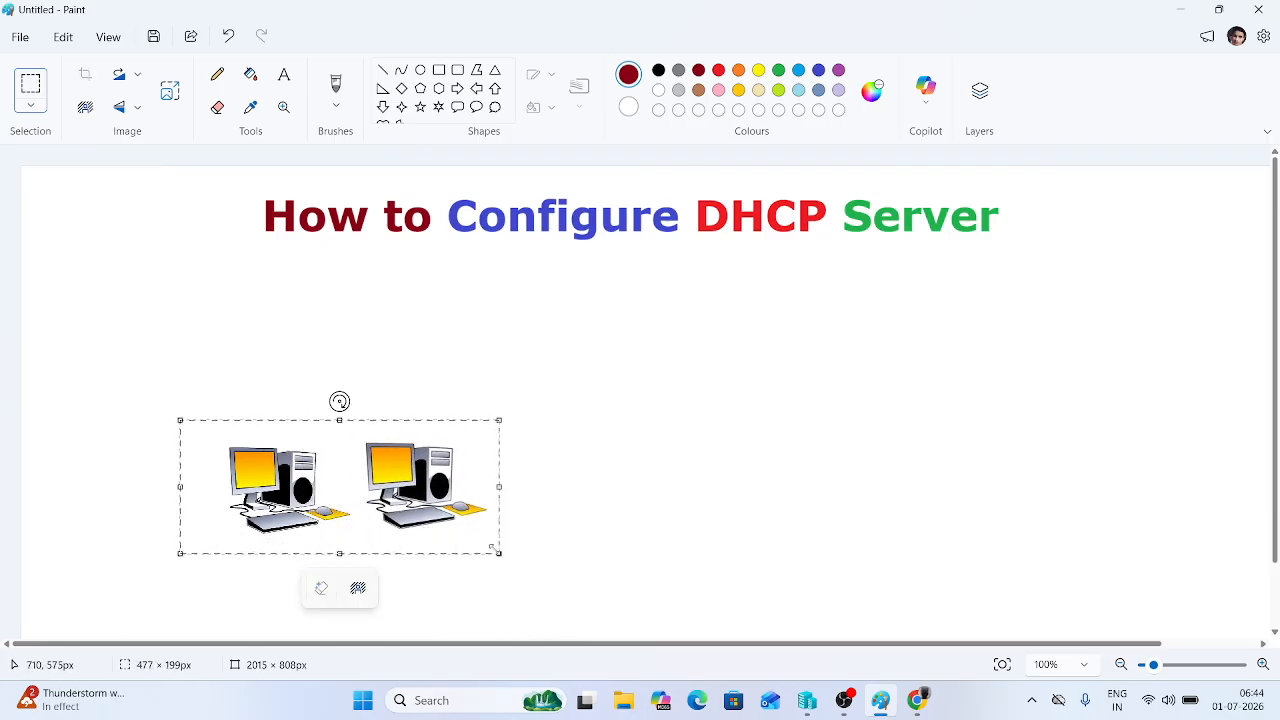
key(ctrl+c)
key(ctrl+v)
drag(186, 243, 605, 491)
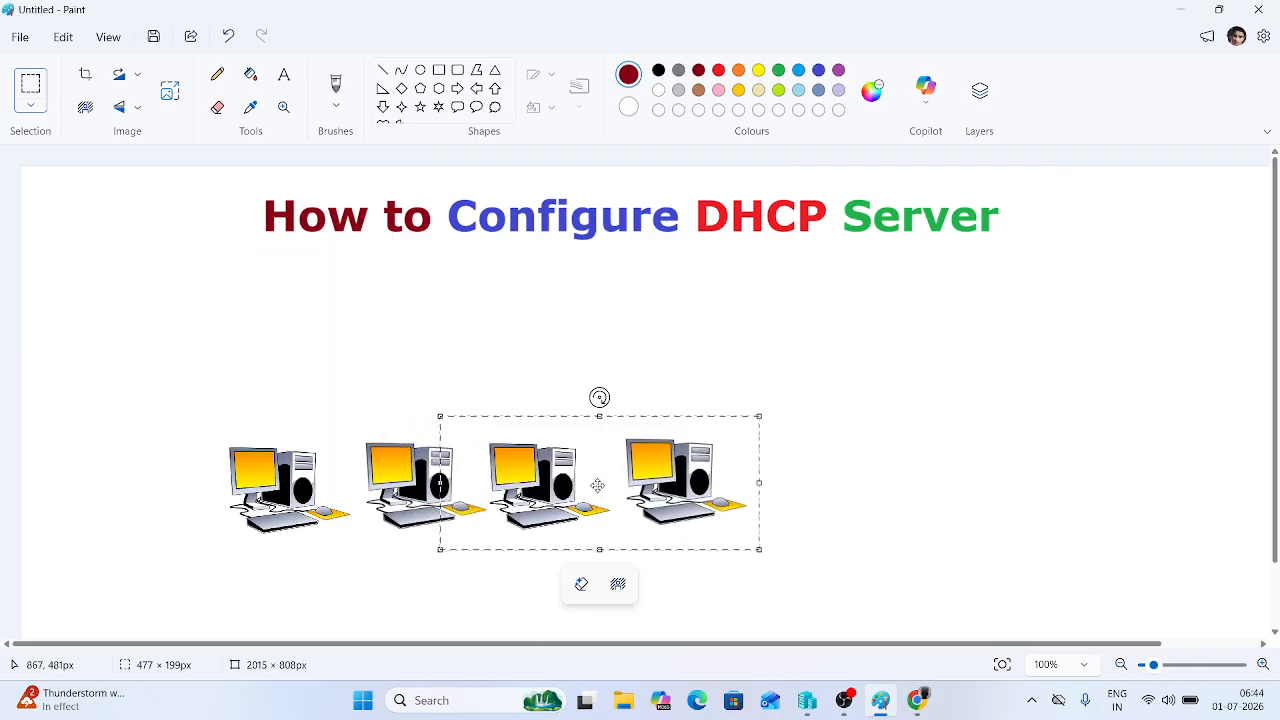
key(ctrl+v)
drag(158, 250, 844, 492)
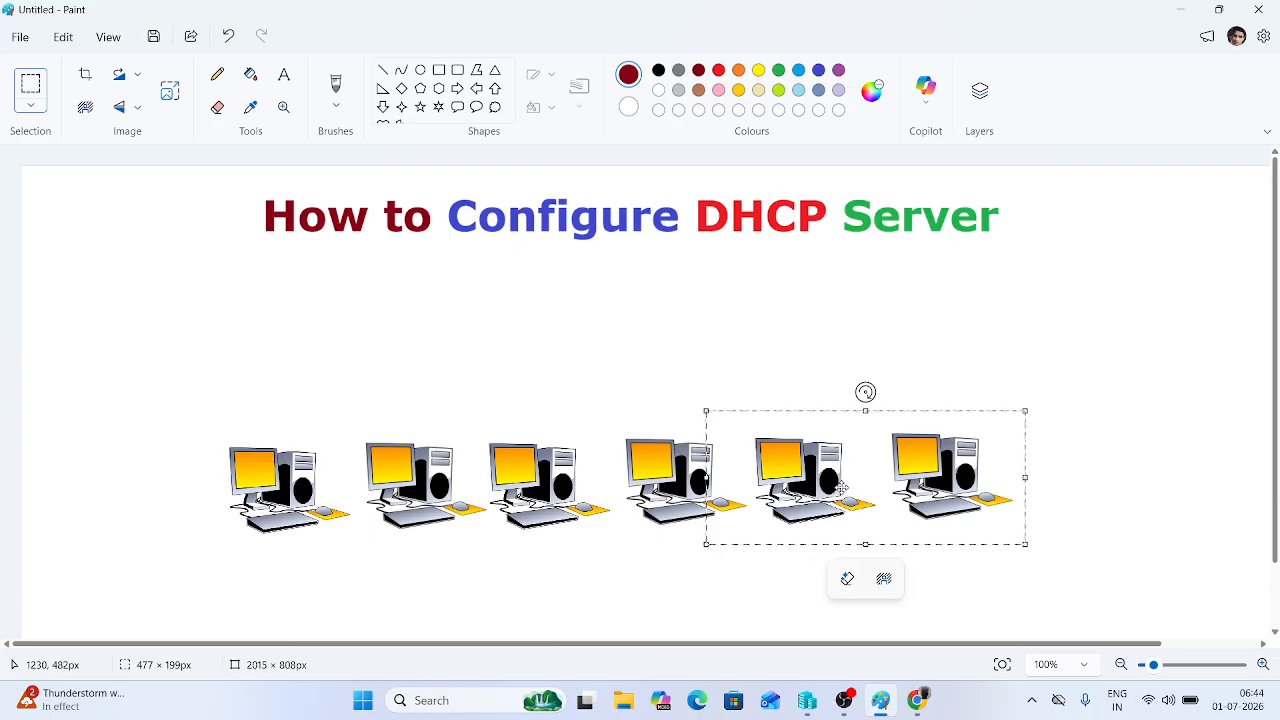
key(ctrl+v)
drag(232, 255, 1180, 487)
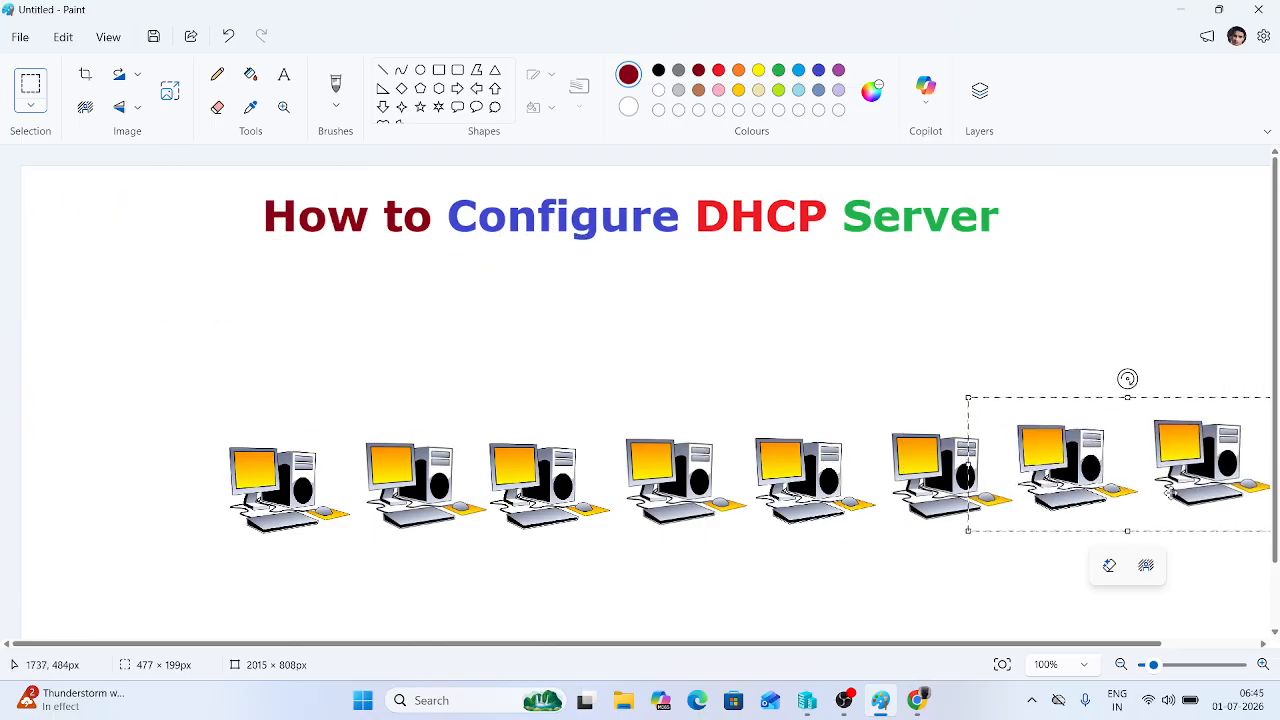
click(895, 566)
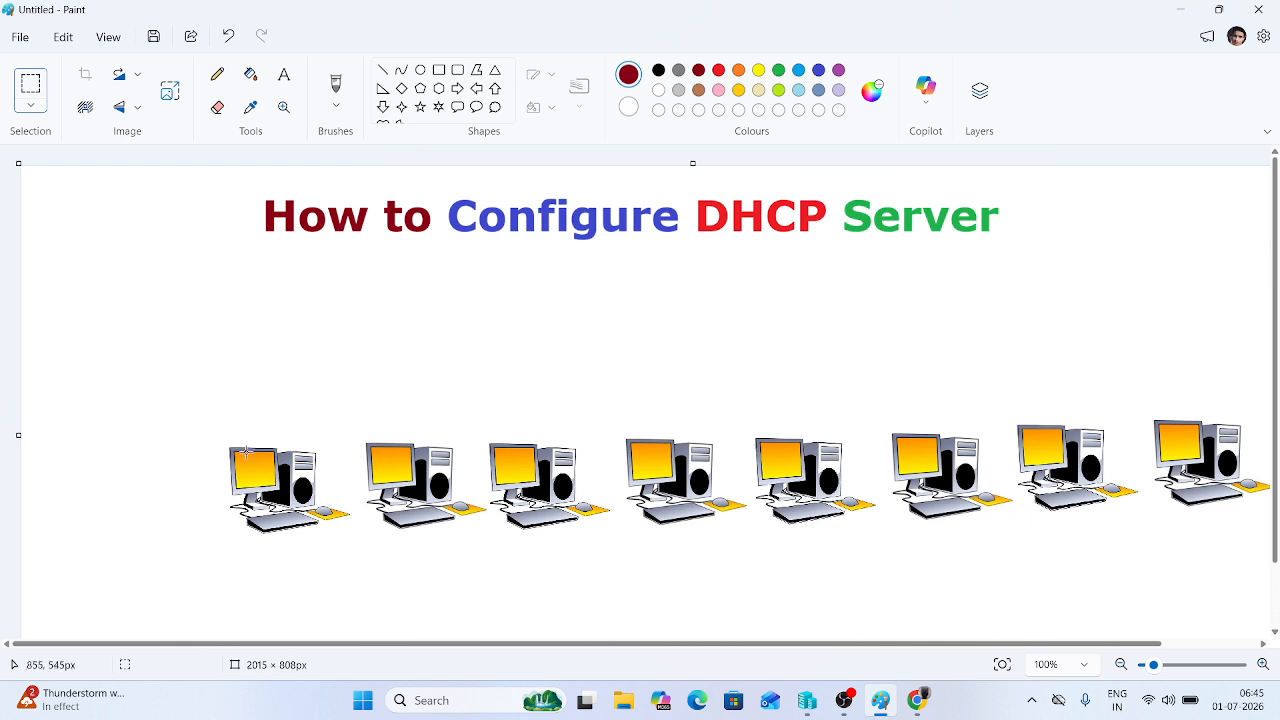
Step: Paste the copied network switch image onto the canvas
key(alt+Tab)
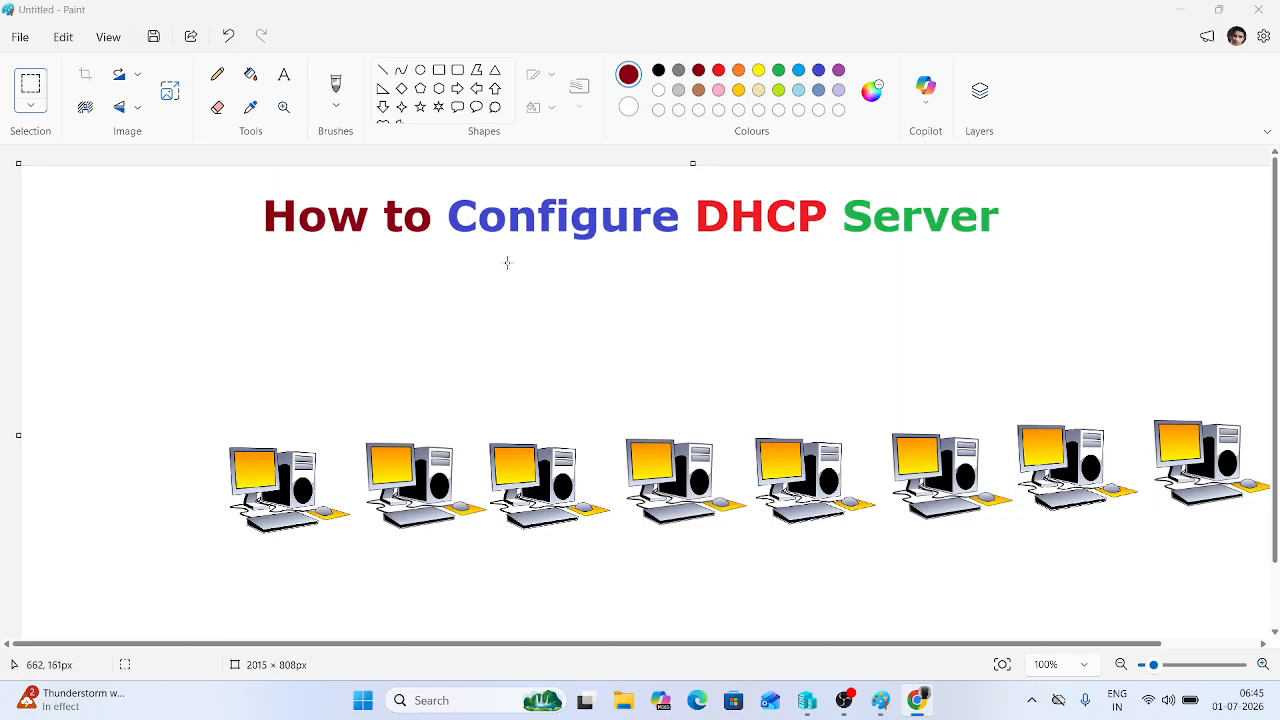
click(459, 264)
key(ctrl+v)
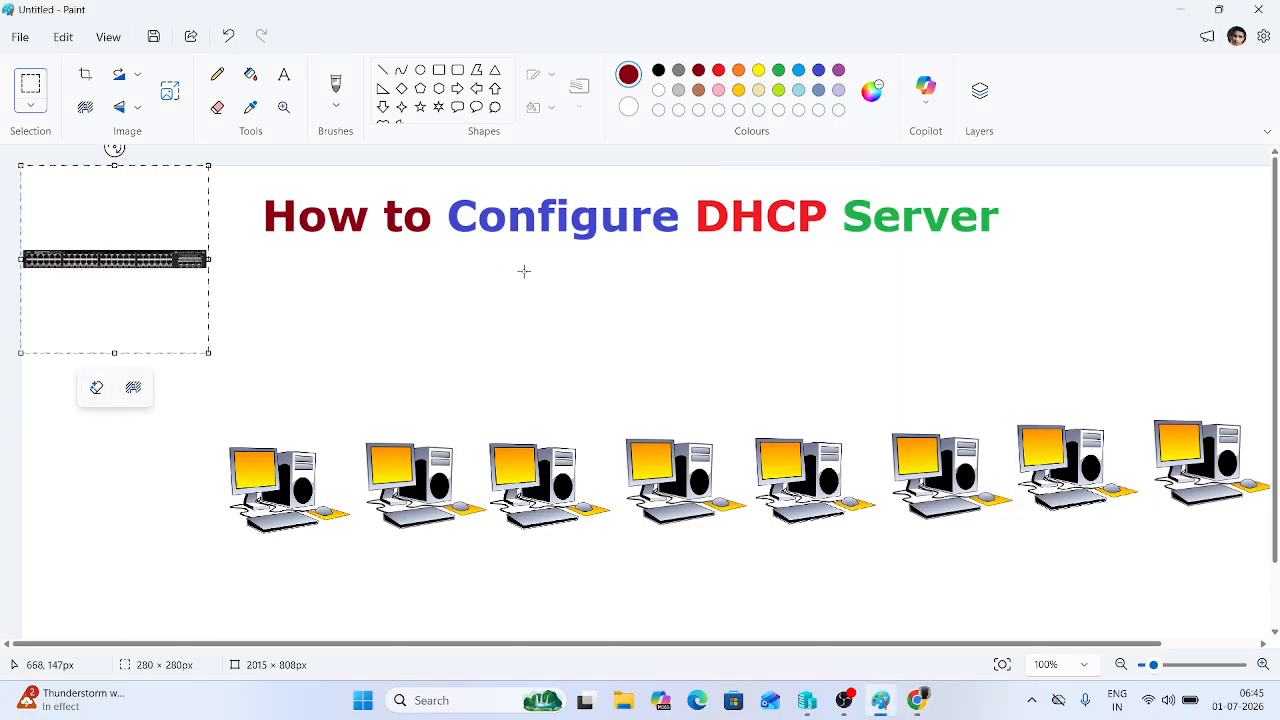
click(135, 319)
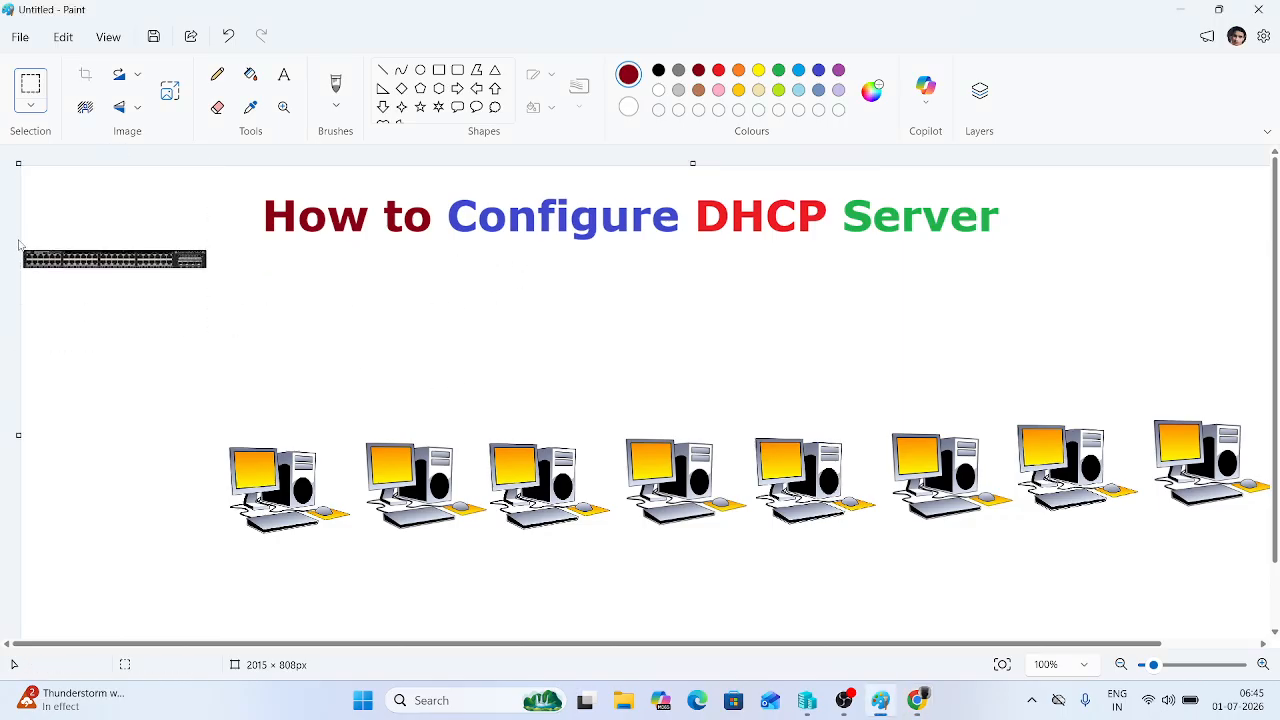
Step: Move the switch image below the title, enlarge its selection to about 588 × 175 px and centre it above the computers
drag(230, 284, 22, 222)
drag(149, 253, 621, 306)
drag(704, 339, 893, 395)
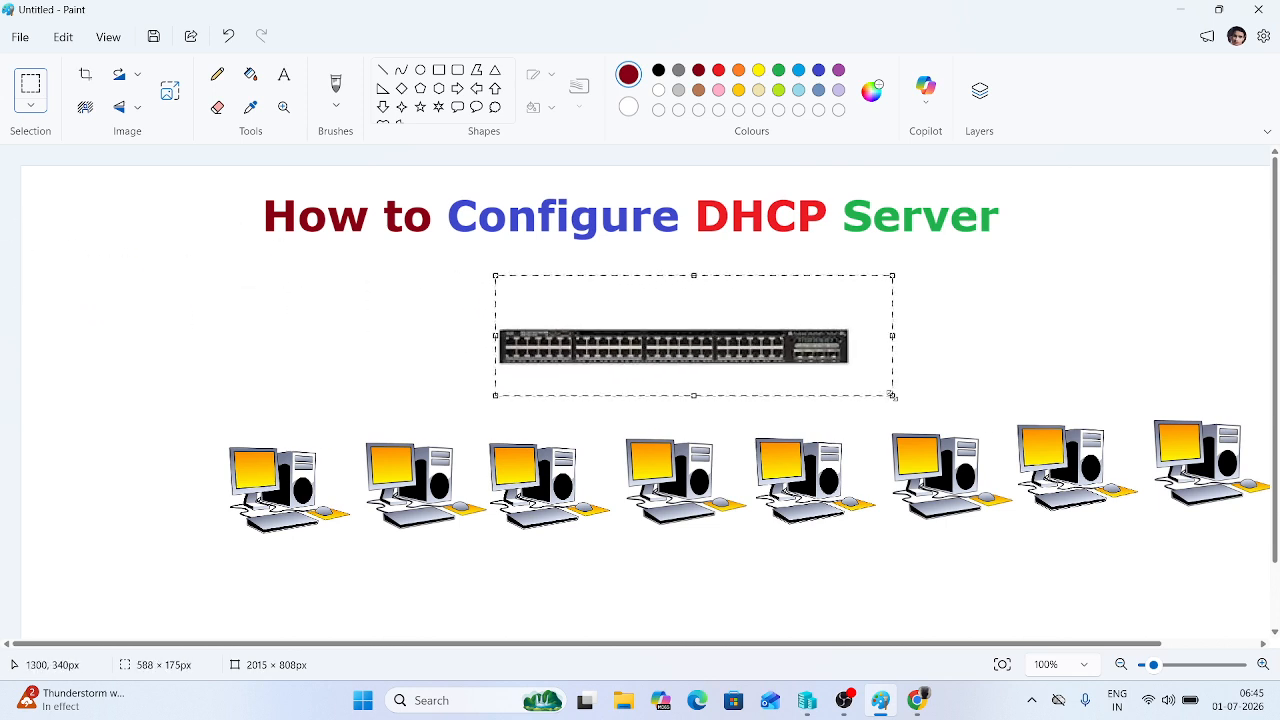
drag(760, 362, 745, 330)
click(1054, 327)
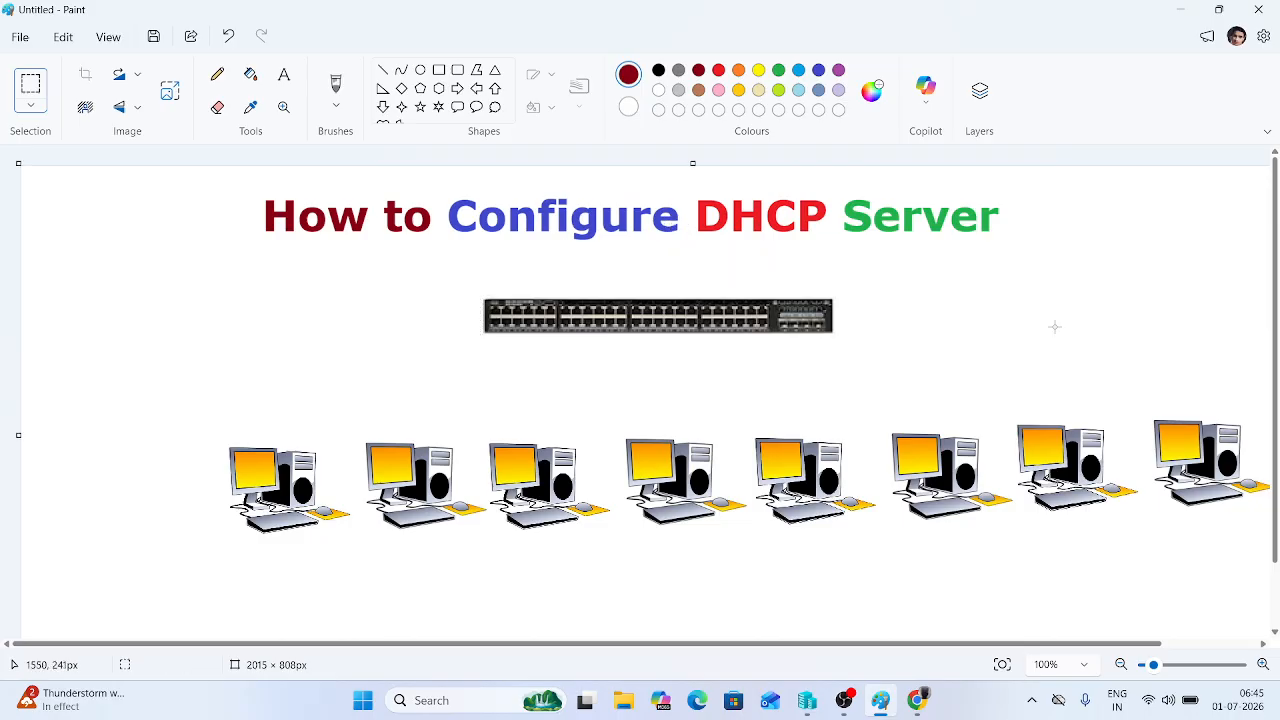
Step: Draw straight black lines connecting the switch to the first four computers from the left
click(381, 75)
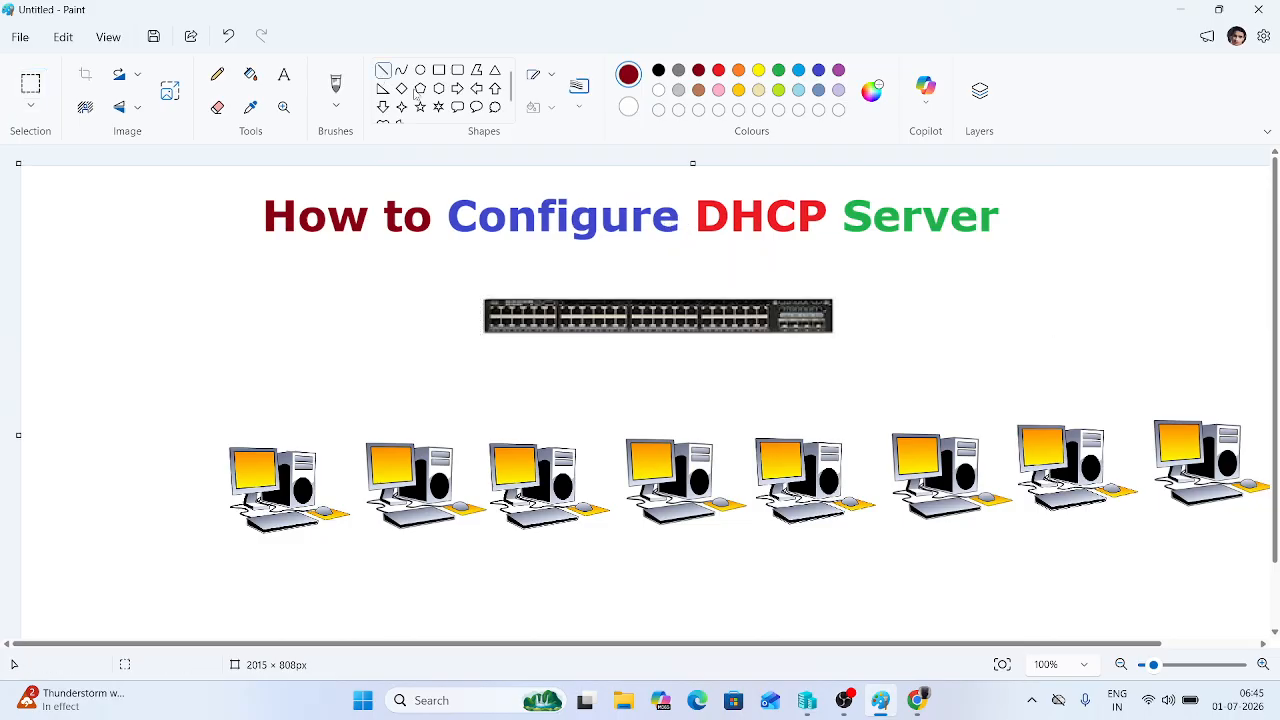
click(660, 78)
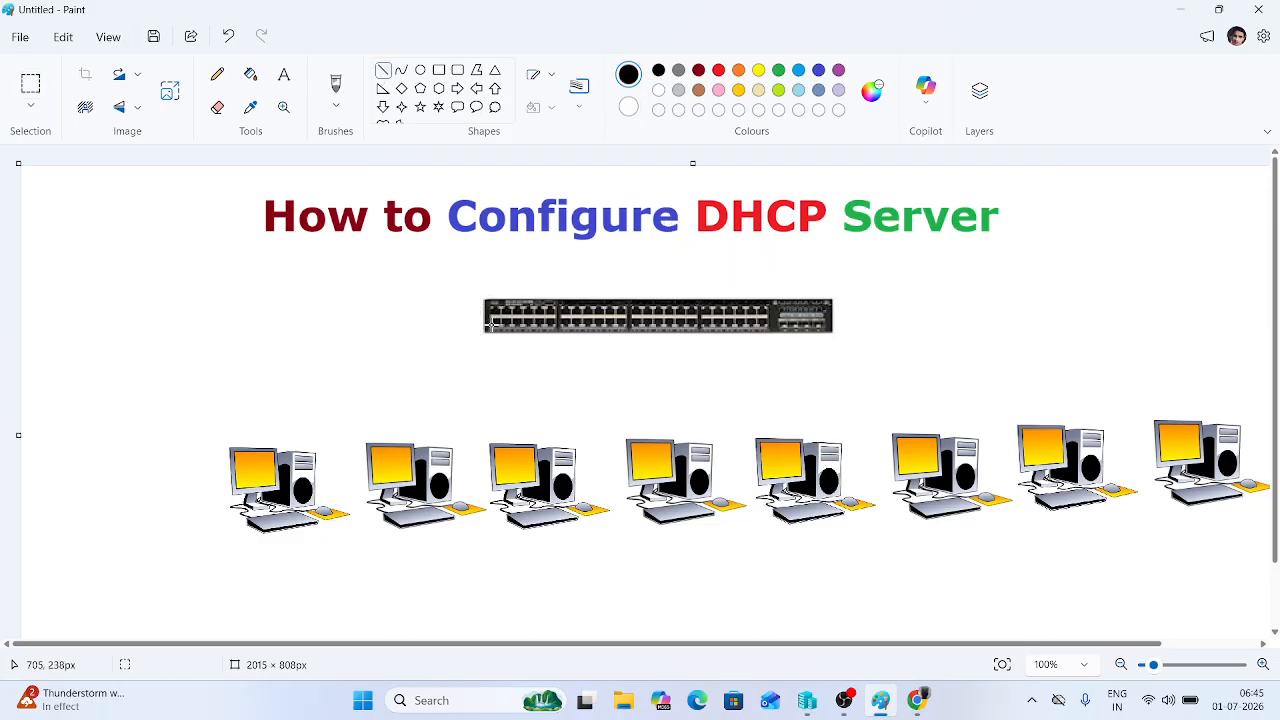
drag(487, 329, 300, 450)
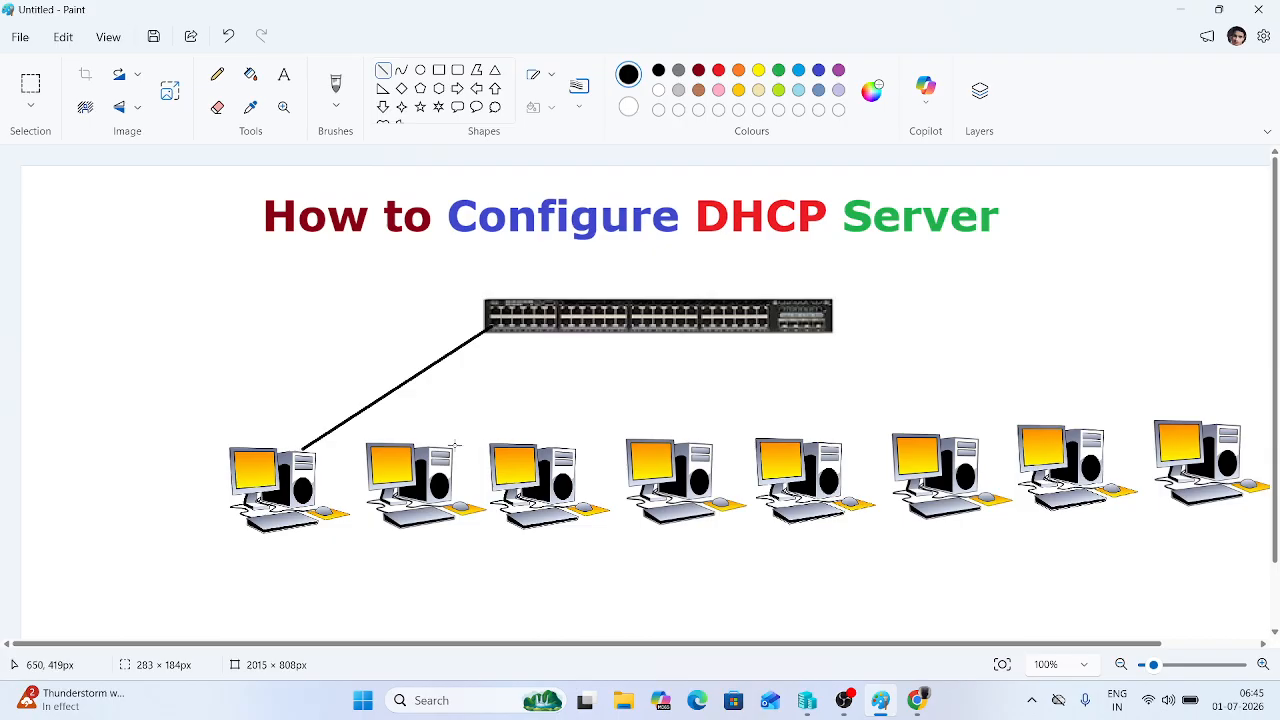
mouse_move(455, 446)
mouse_down()
mouse_move(469, 354)
mouse_move(503, 330)
mouse_up()
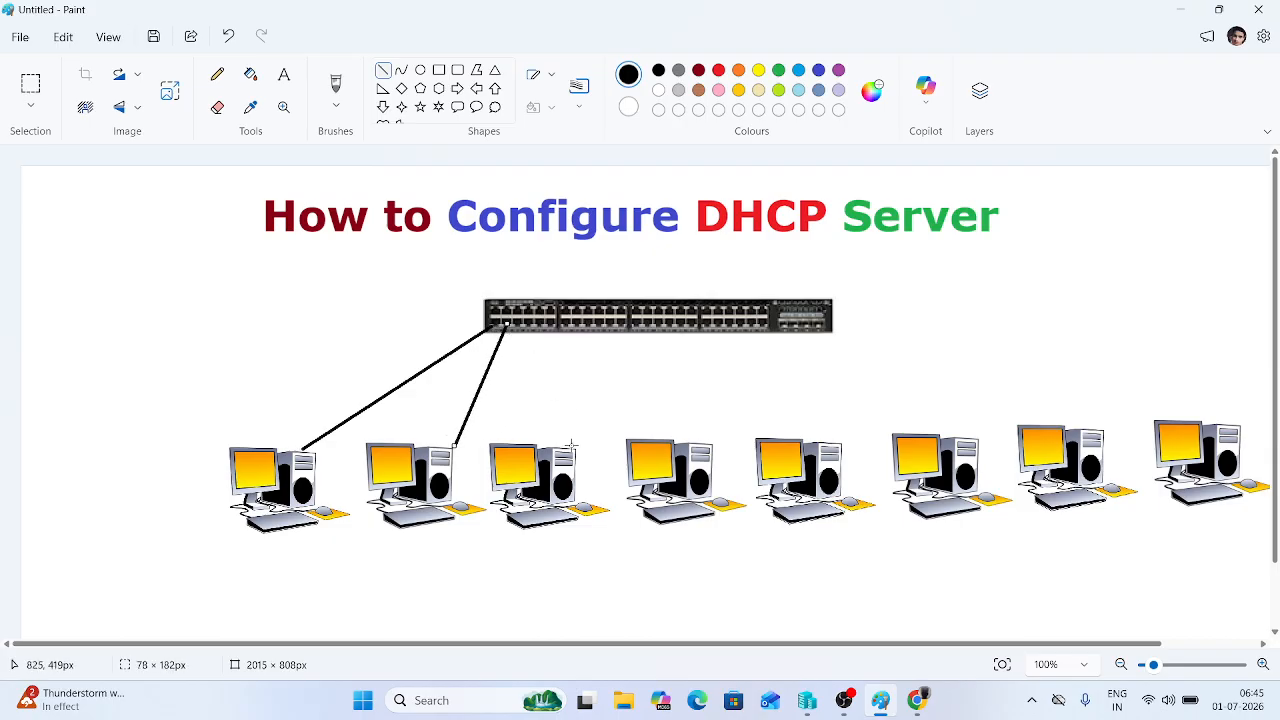
drag(572, 446, 514, 325)
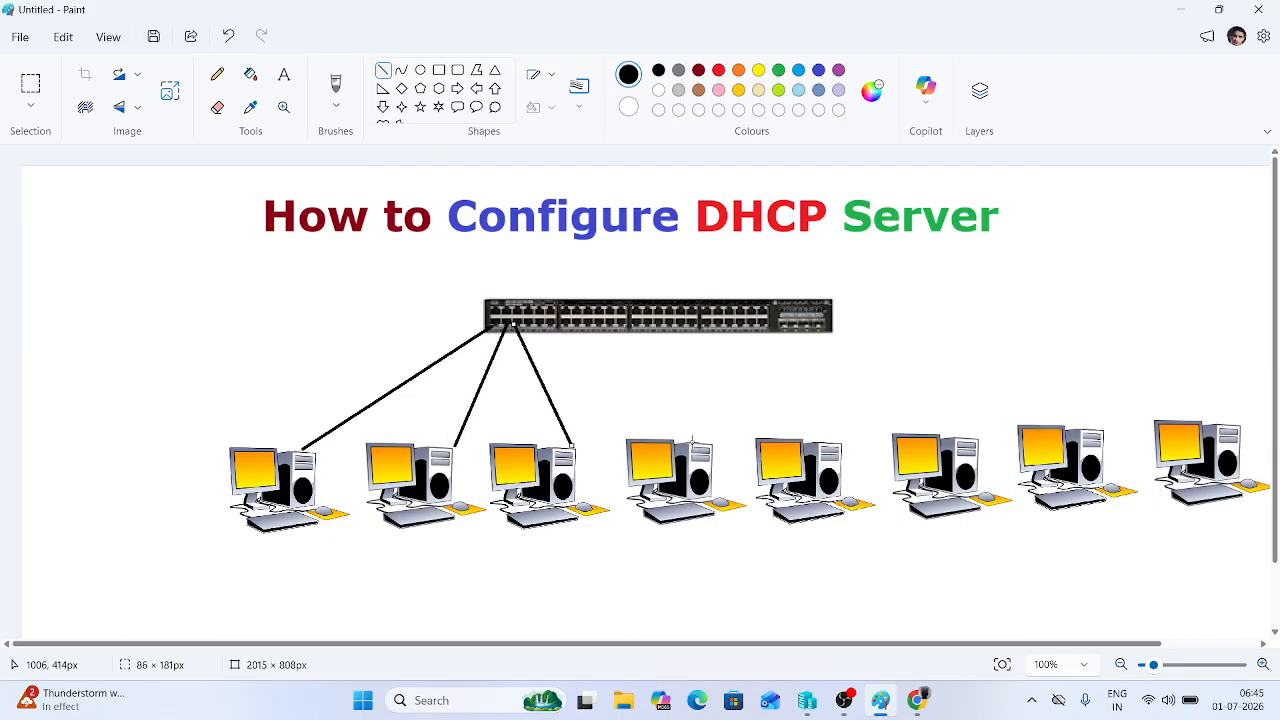
drag(710, 445, 514, 326)
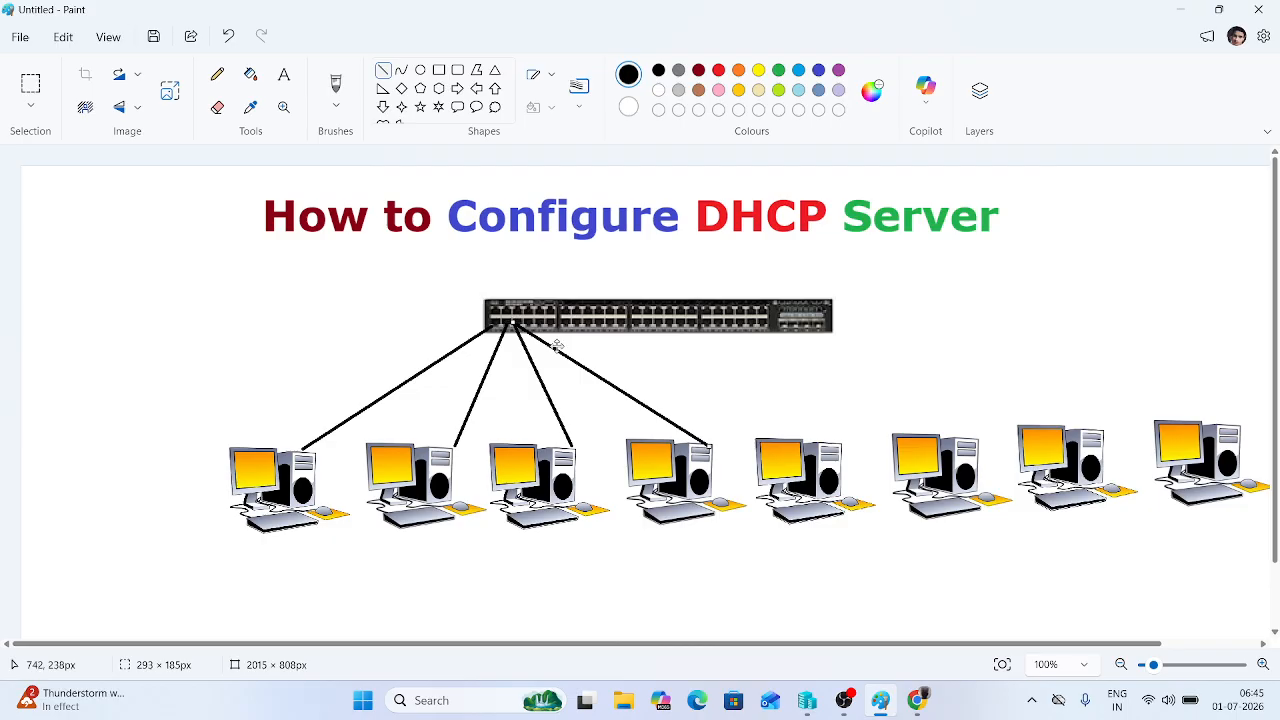
Step: Draw straight black lines connecting the switch to the remaining four computers
drag(842, 440, 525, 320)
drag(977, 440, 544, 323)
click(1108, 434)
drag(1103, 432, 547, 321)
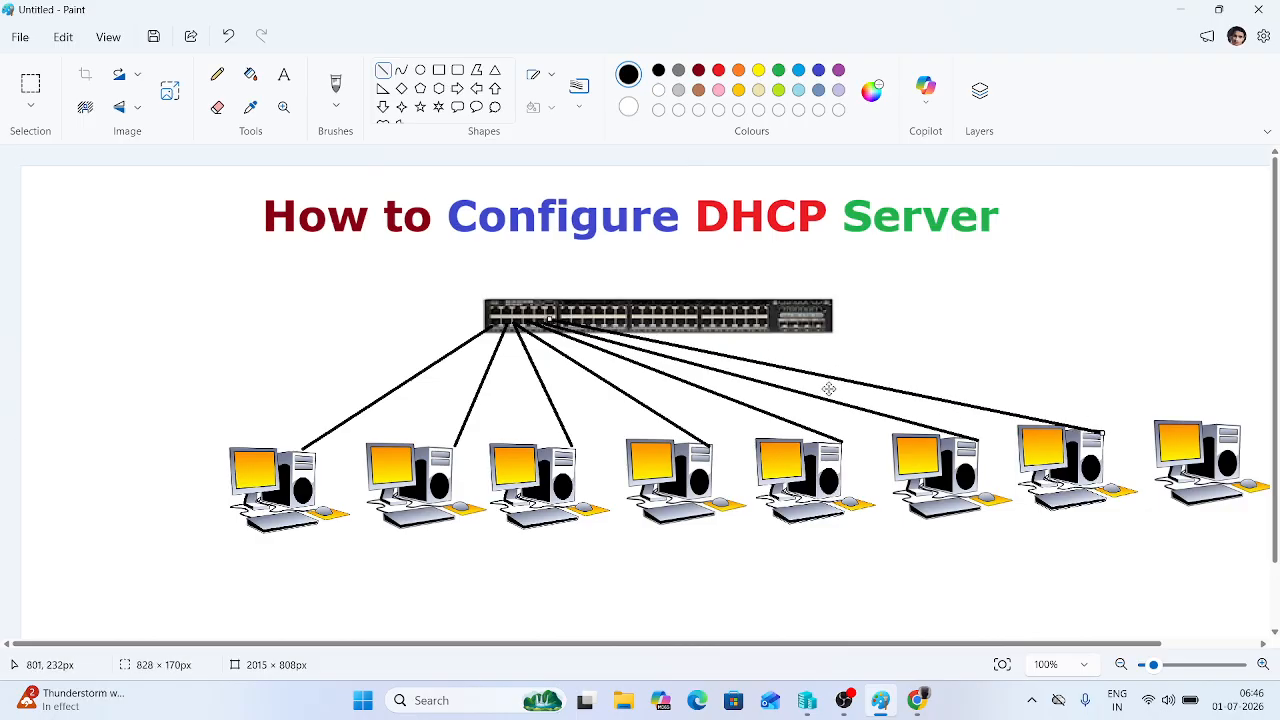
drag(1201, 421, 547, 316)
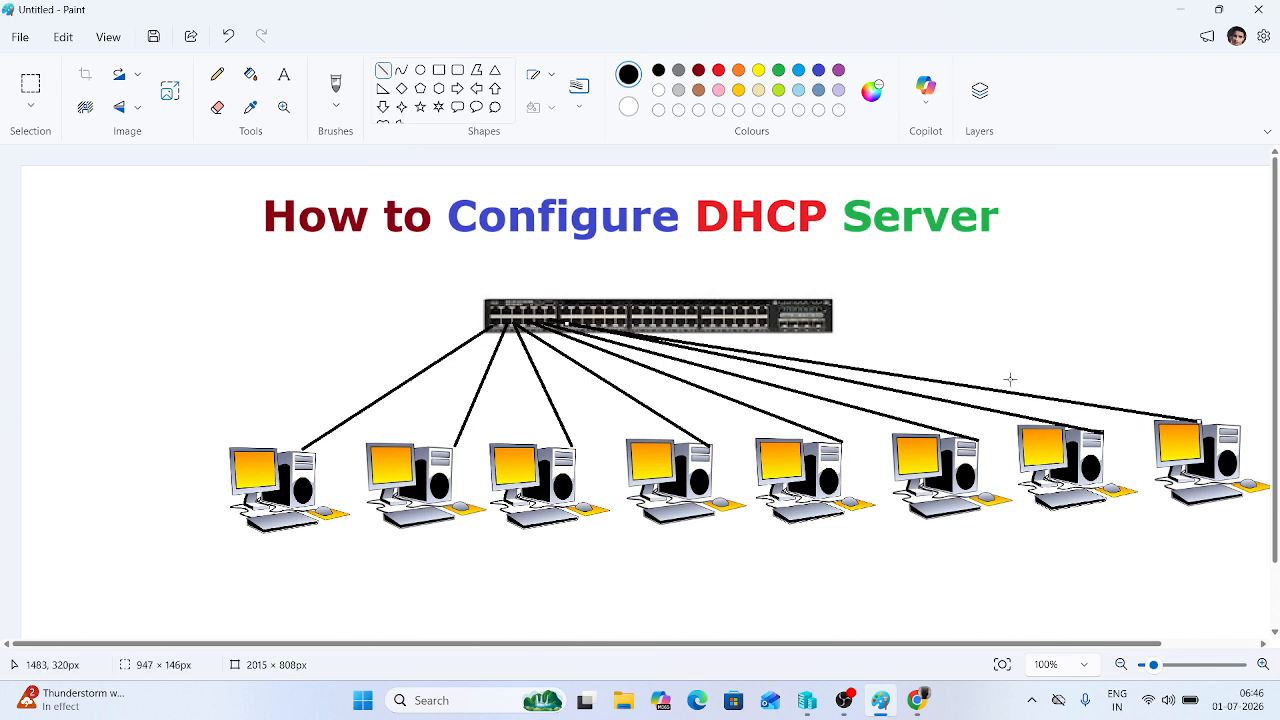
click(1040, 344)
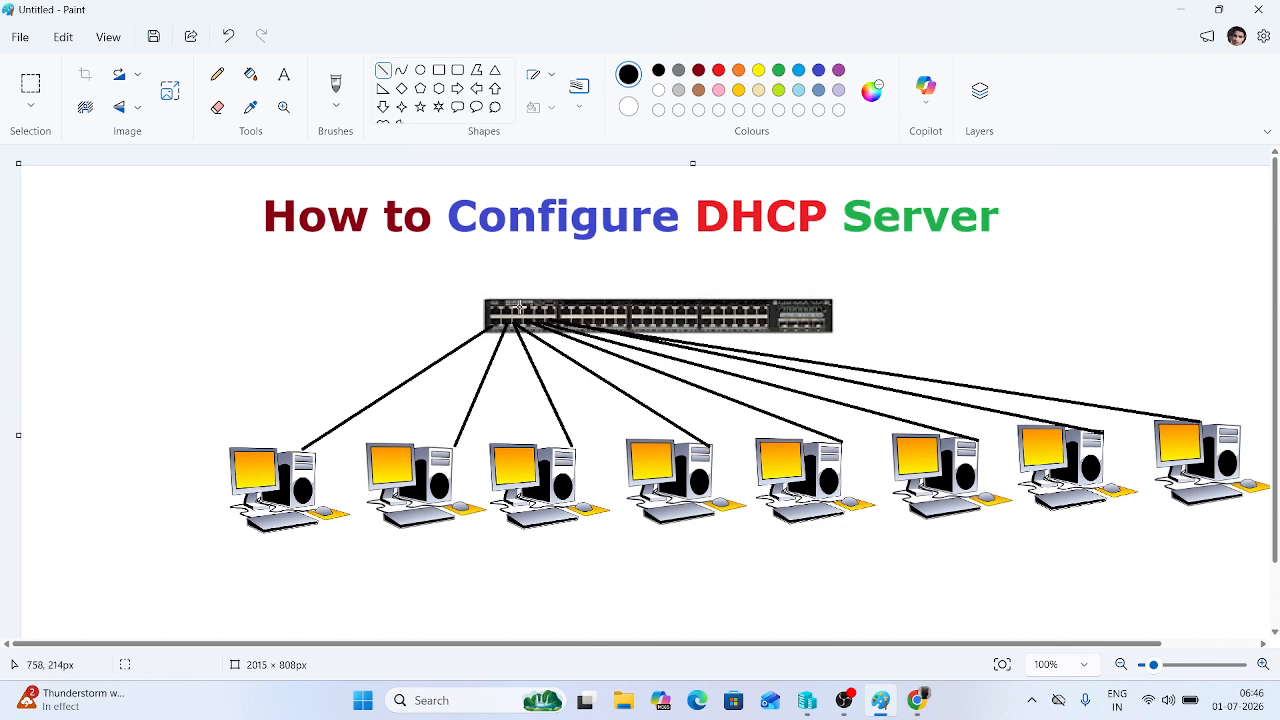
Step: Add the black text label "Cisco Switch" directly to the right of the switch image
click(284, 75)
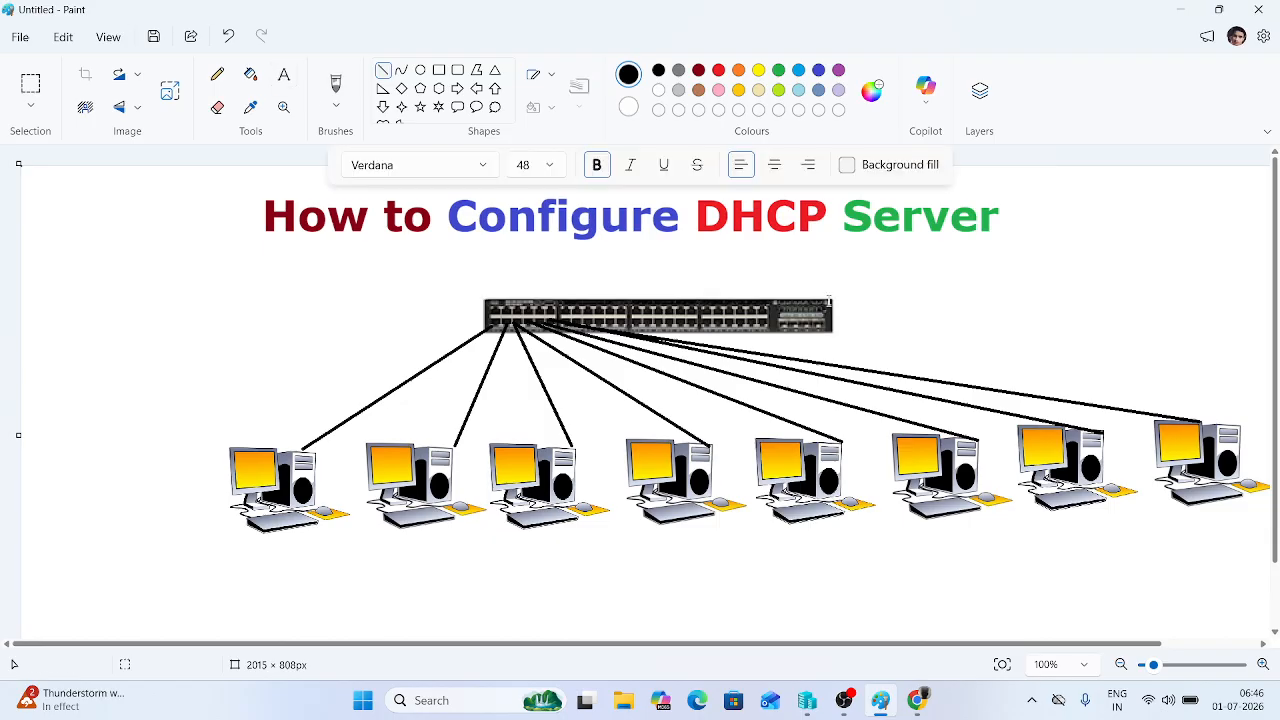
click(848, 292)
text(C)
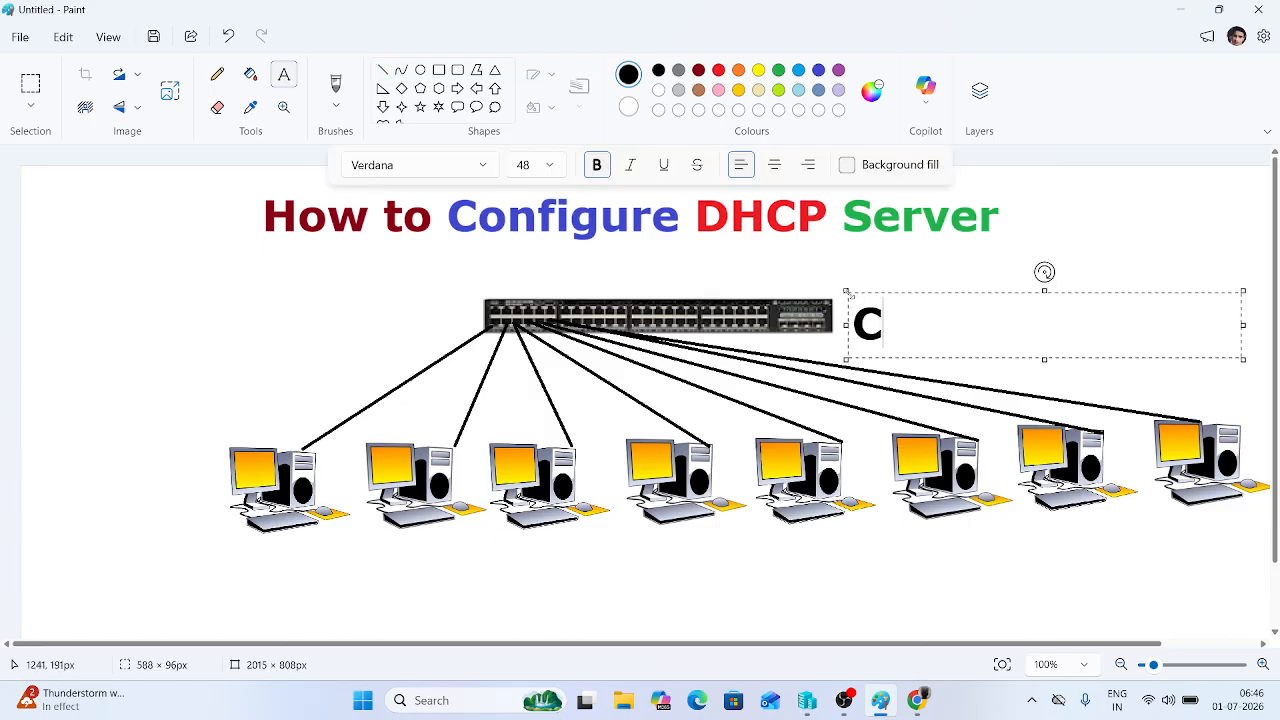
text(isco S)
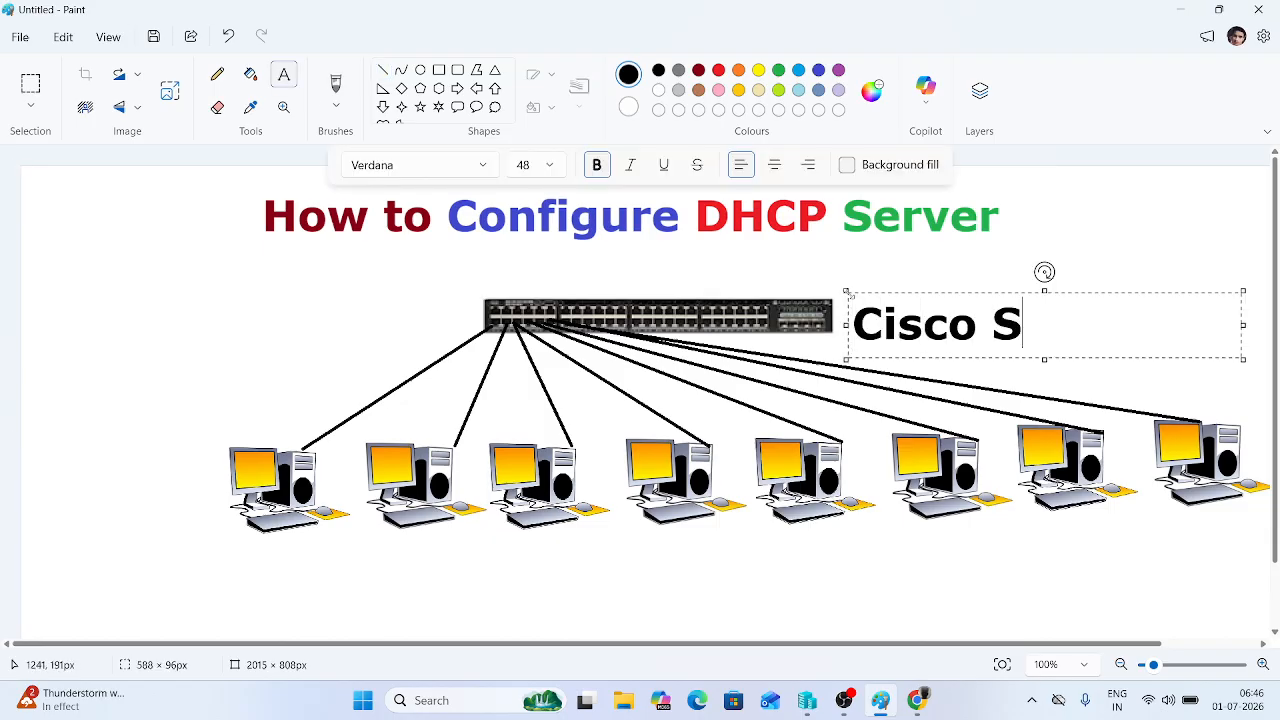
text(witch)
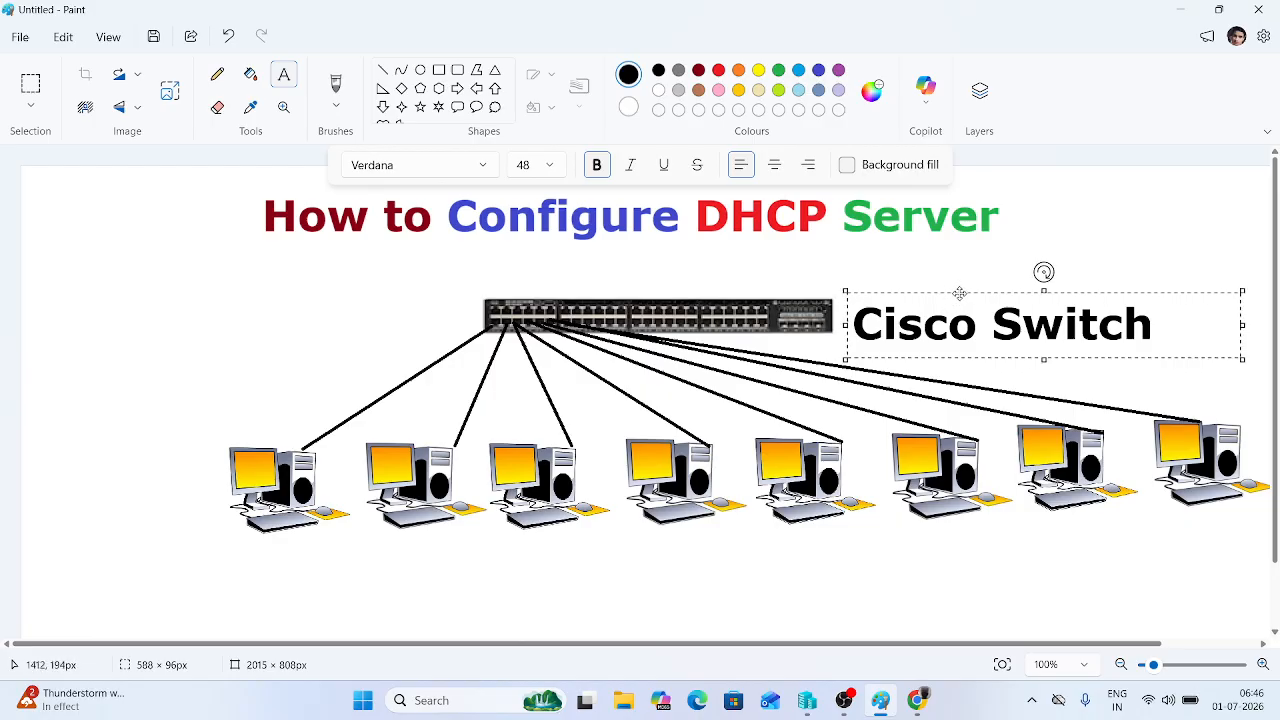
drag(959, 293, 949, 286)
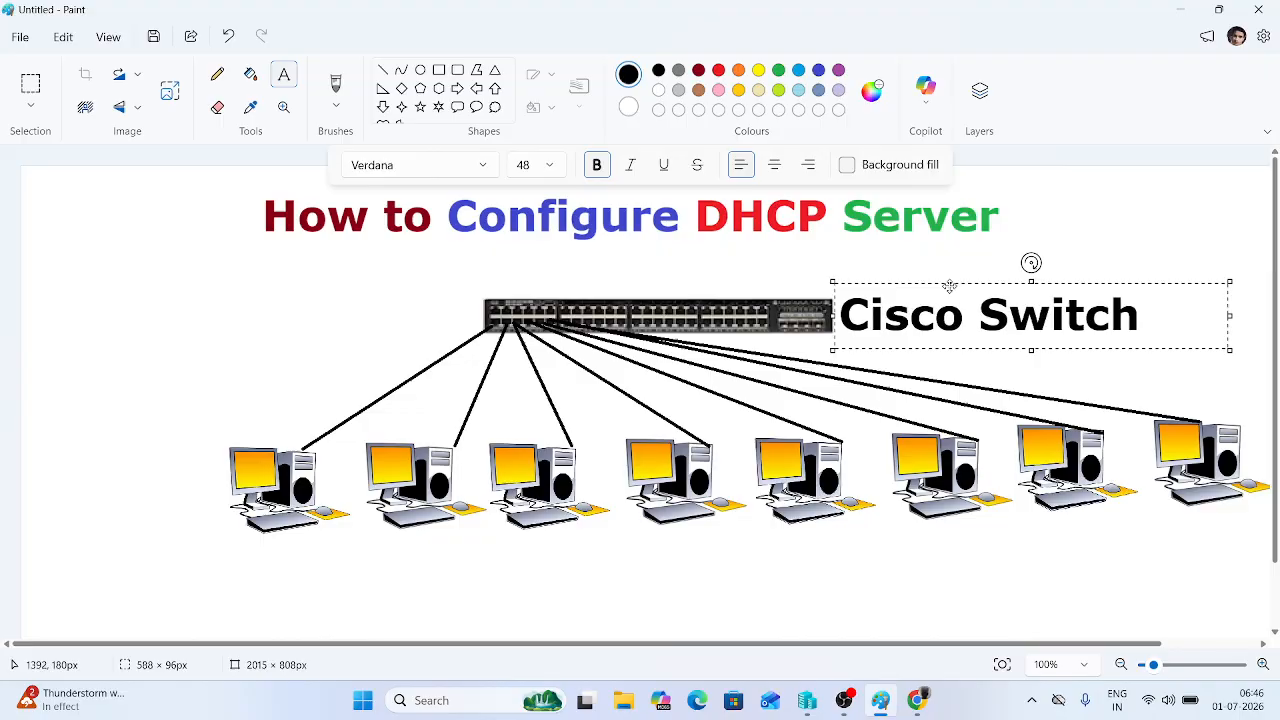
click(823, 528)
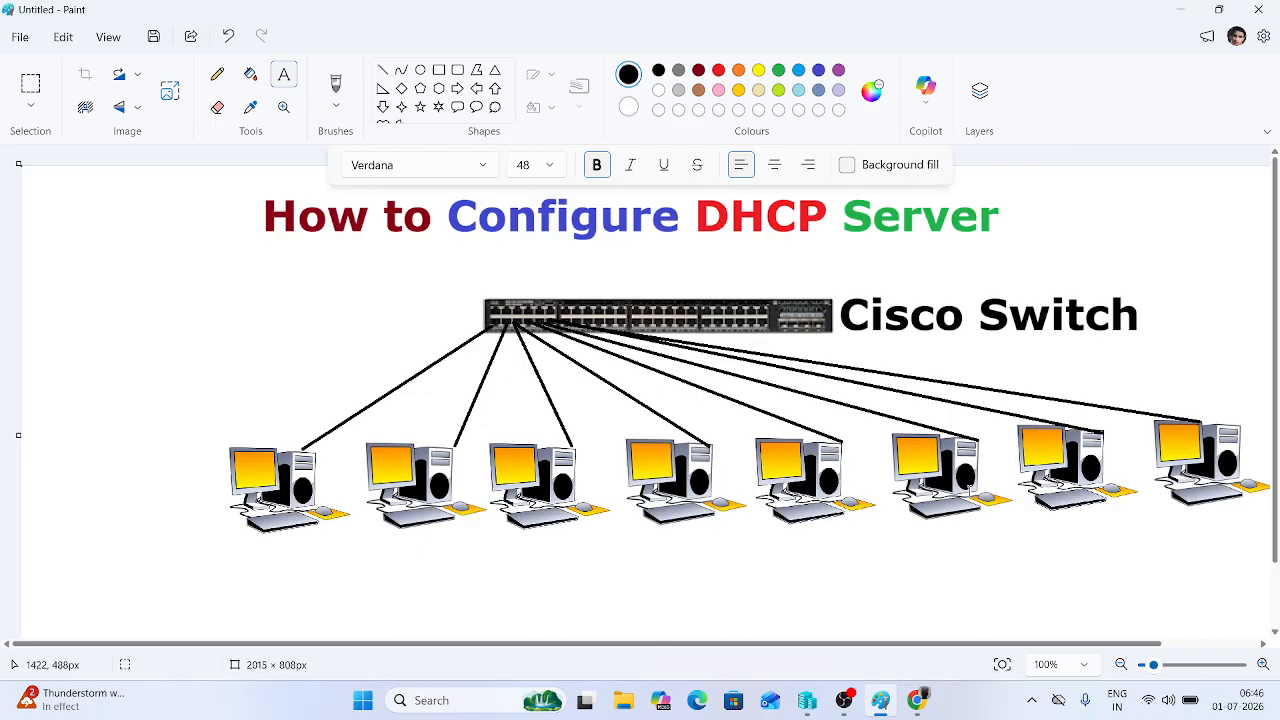
Step: Add the black text label "1000 Users PC" centred below the row of computers
drag(686, 559, 1083, 626)
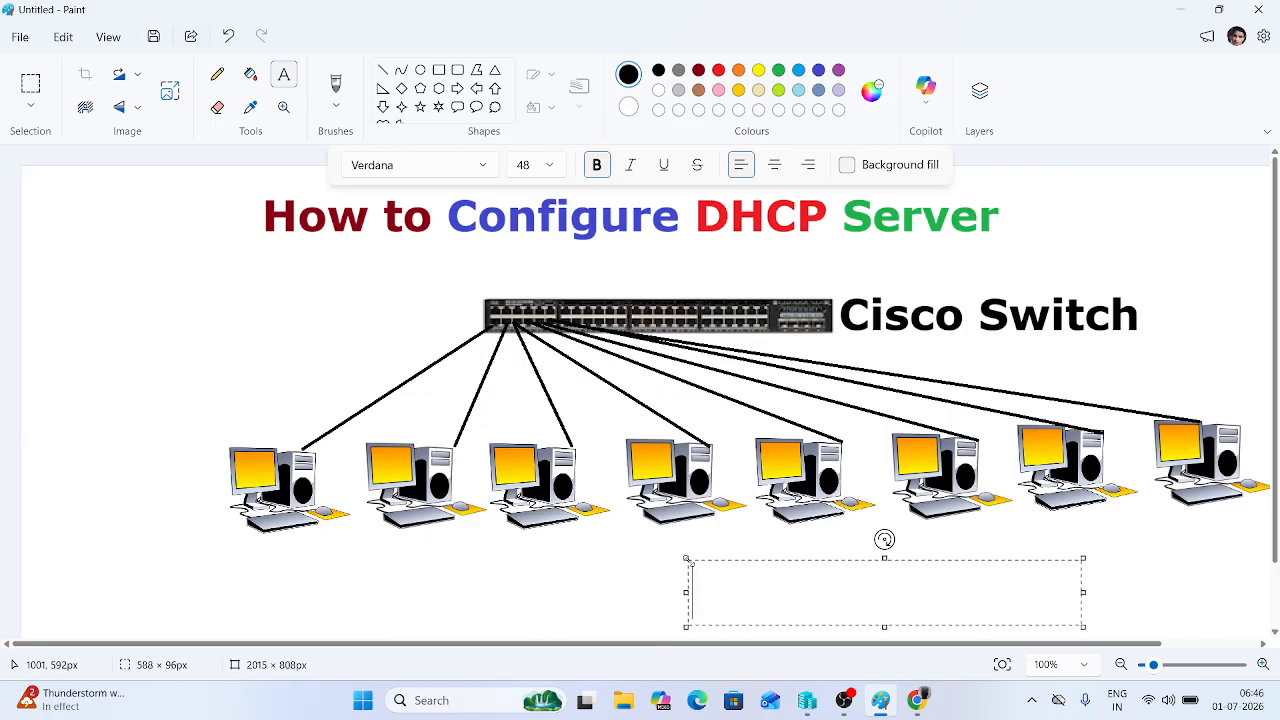
text(100)
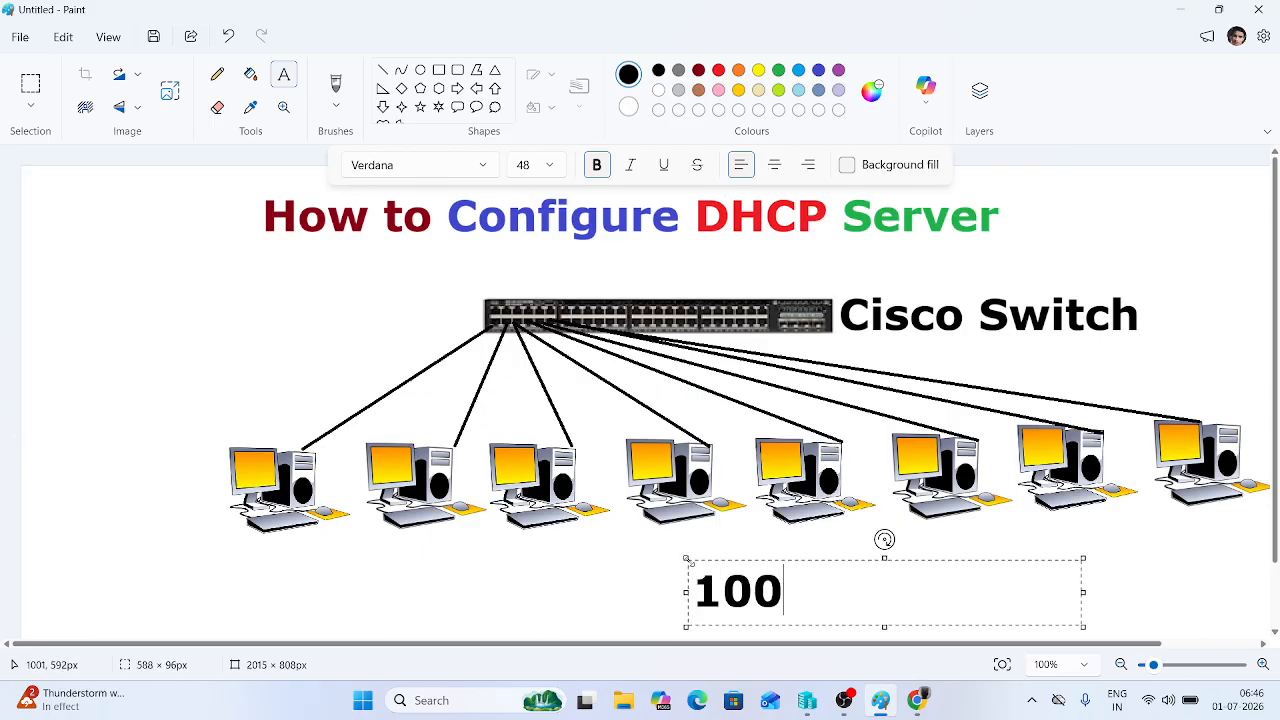
text(0)
text( Users)
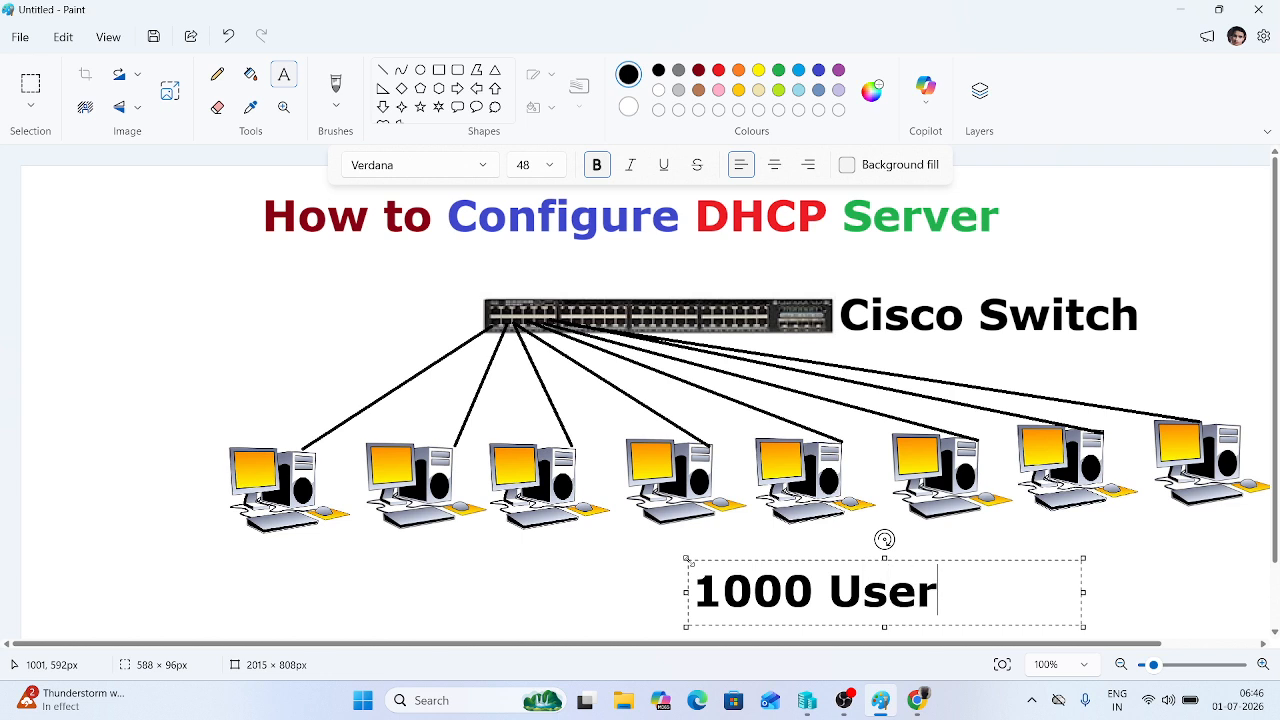
text(PC)
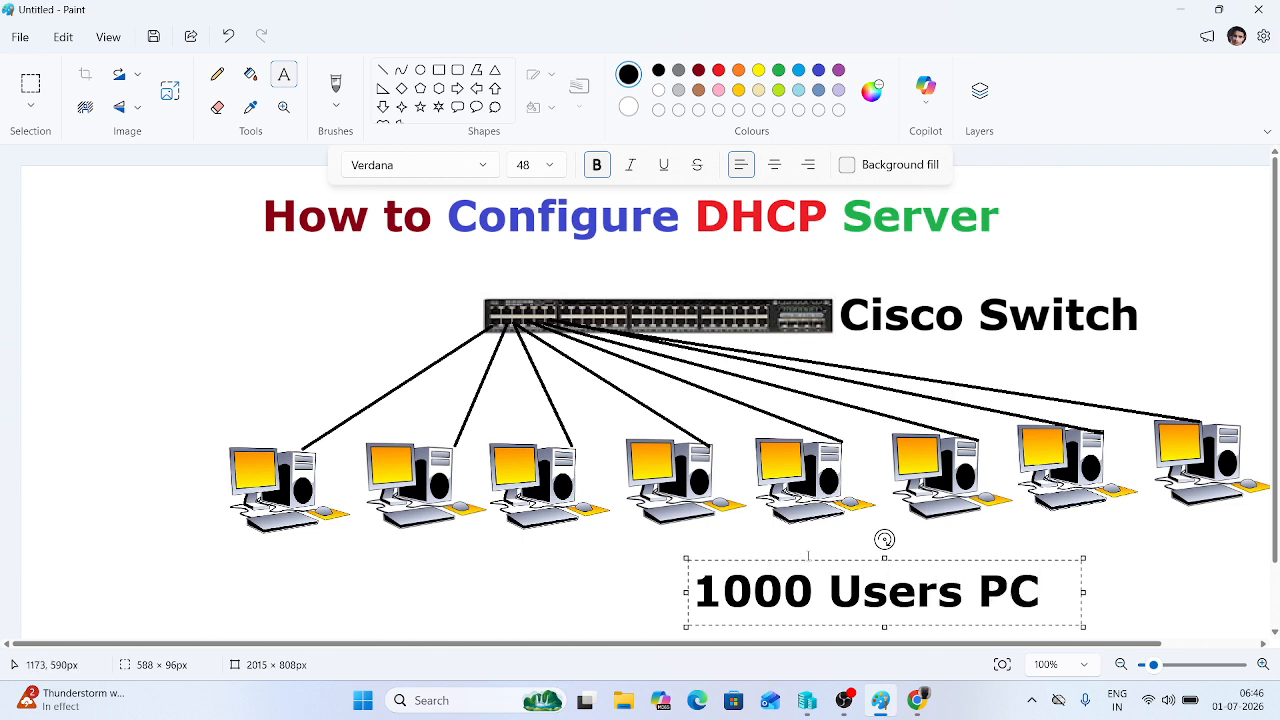
drag(815, 563, 664, 548)
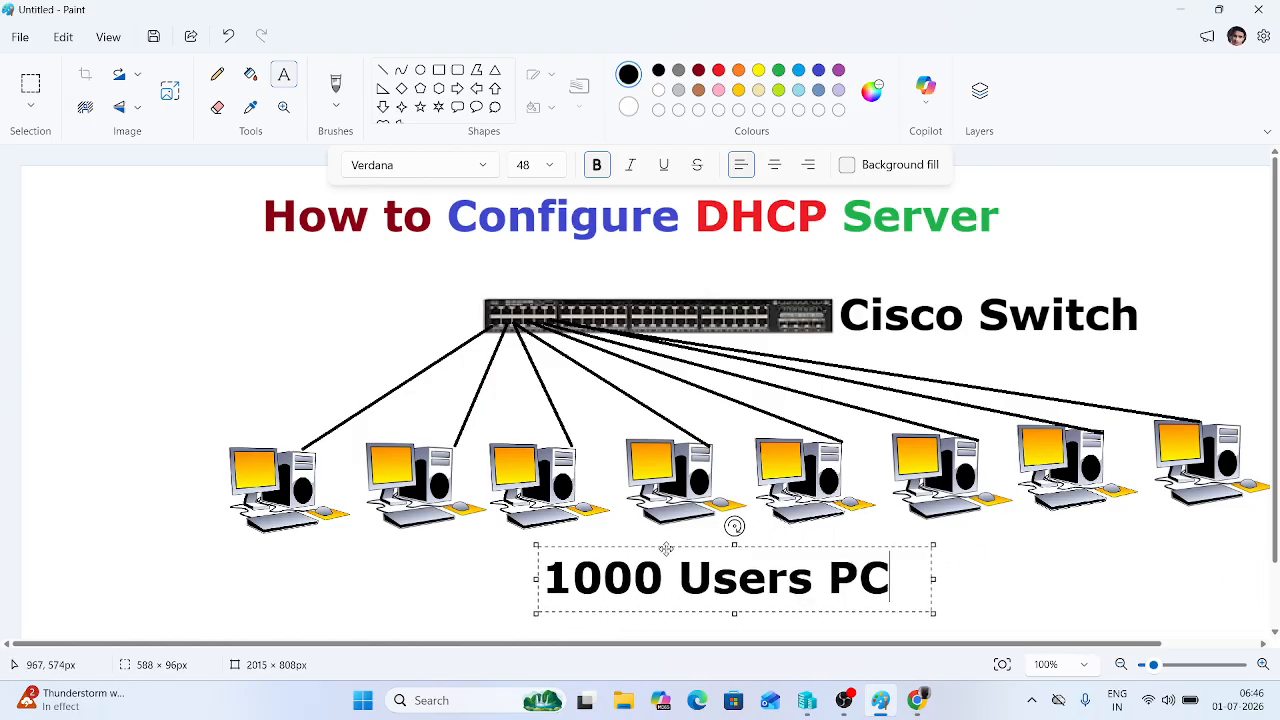
click(987, 547)
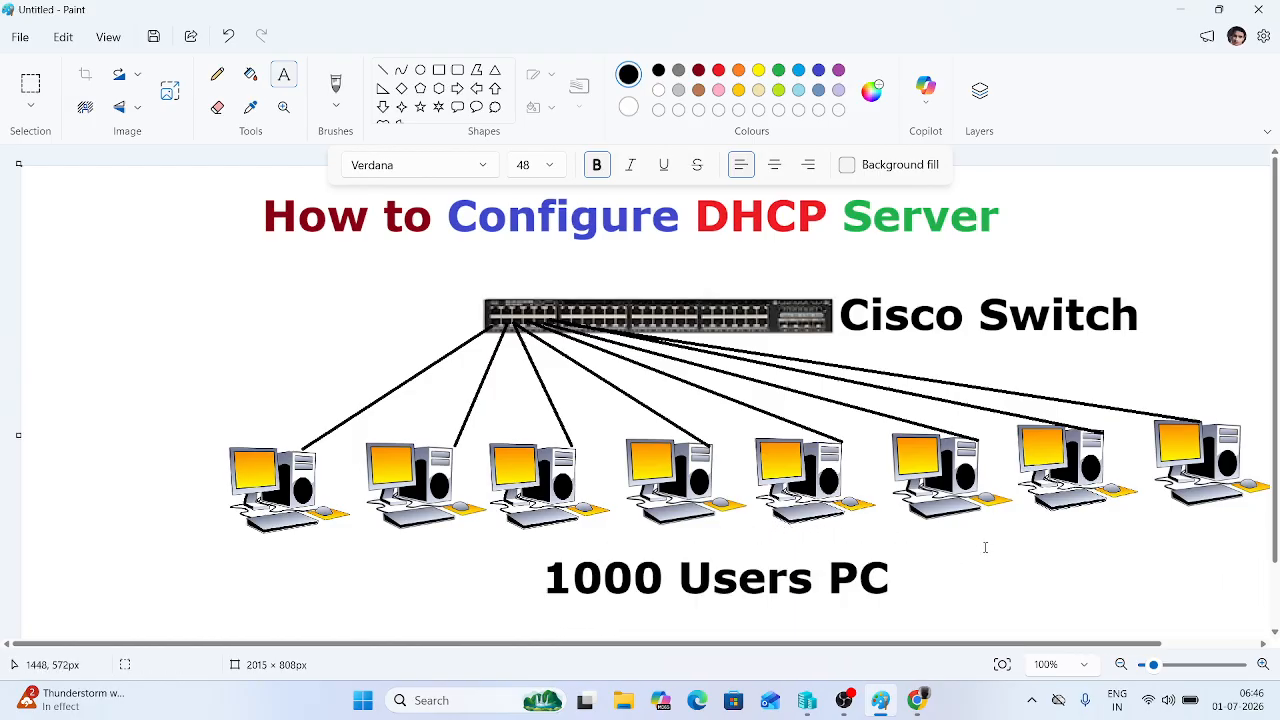
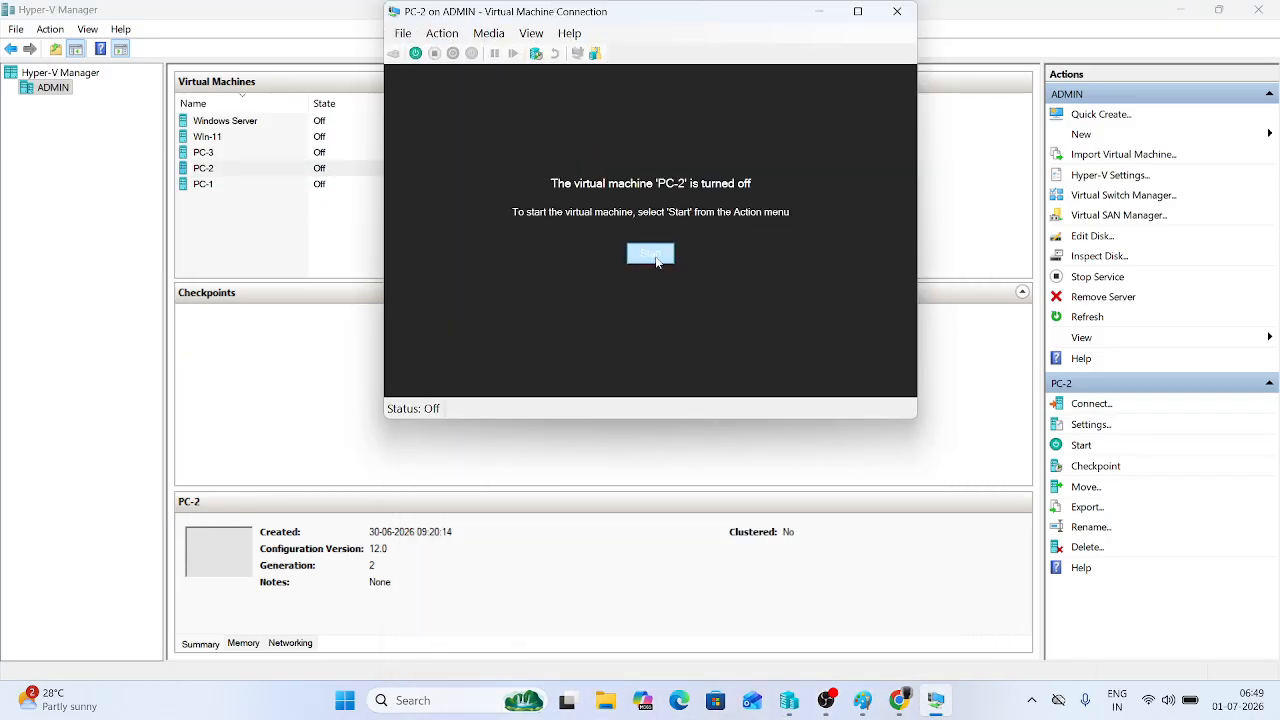
Step: Start the PC-2 virtual machine and connect to it with the display size set to Full Screen
click(651, 254)
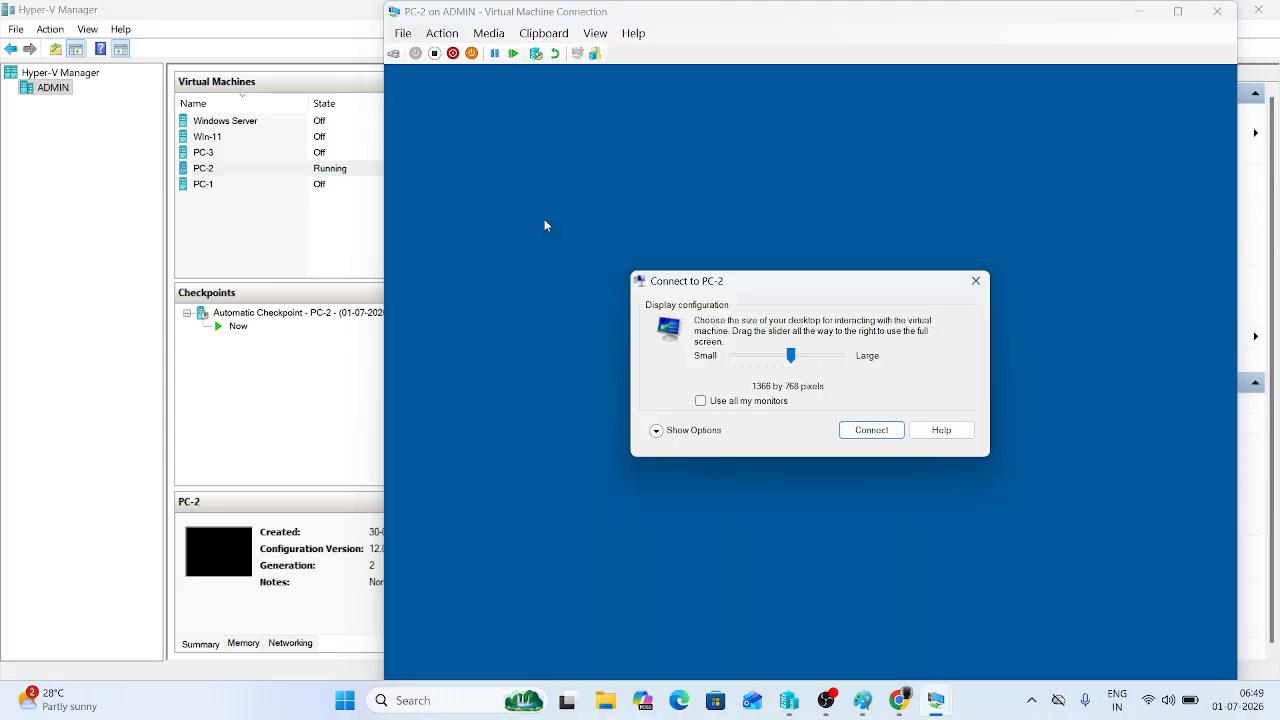
drag(791, 356, 854, 360)
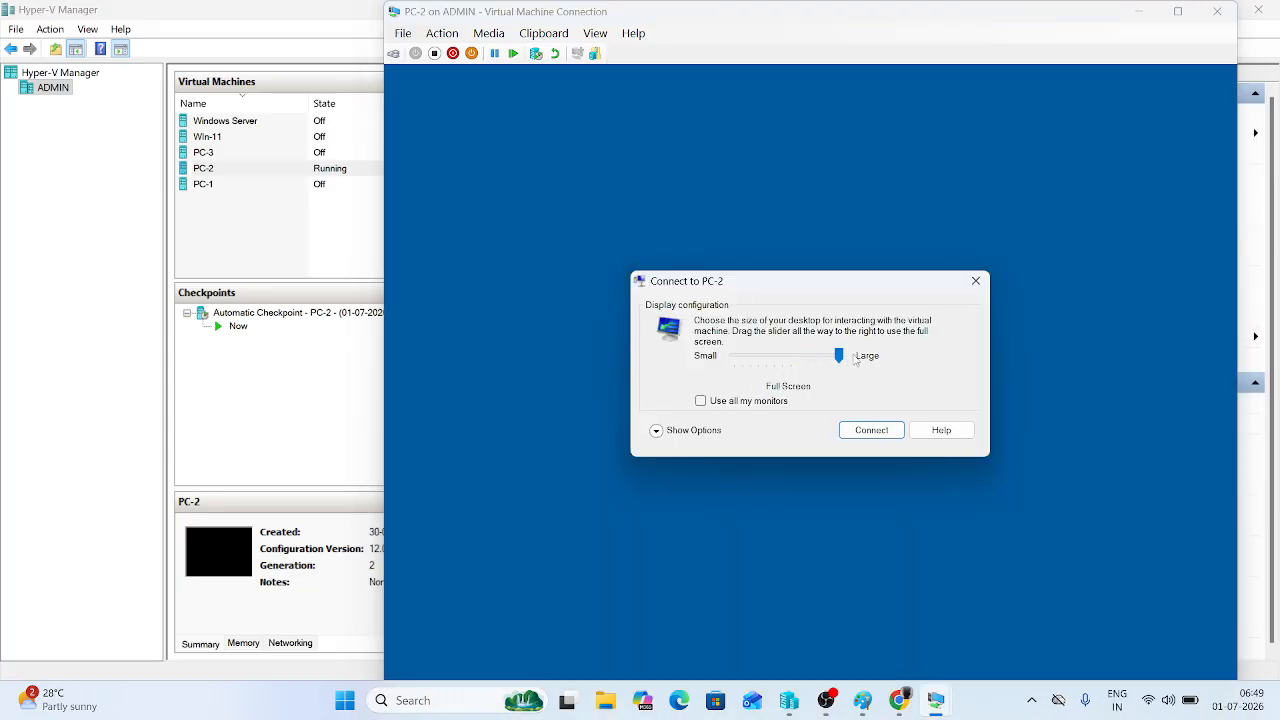
click(871, 432)
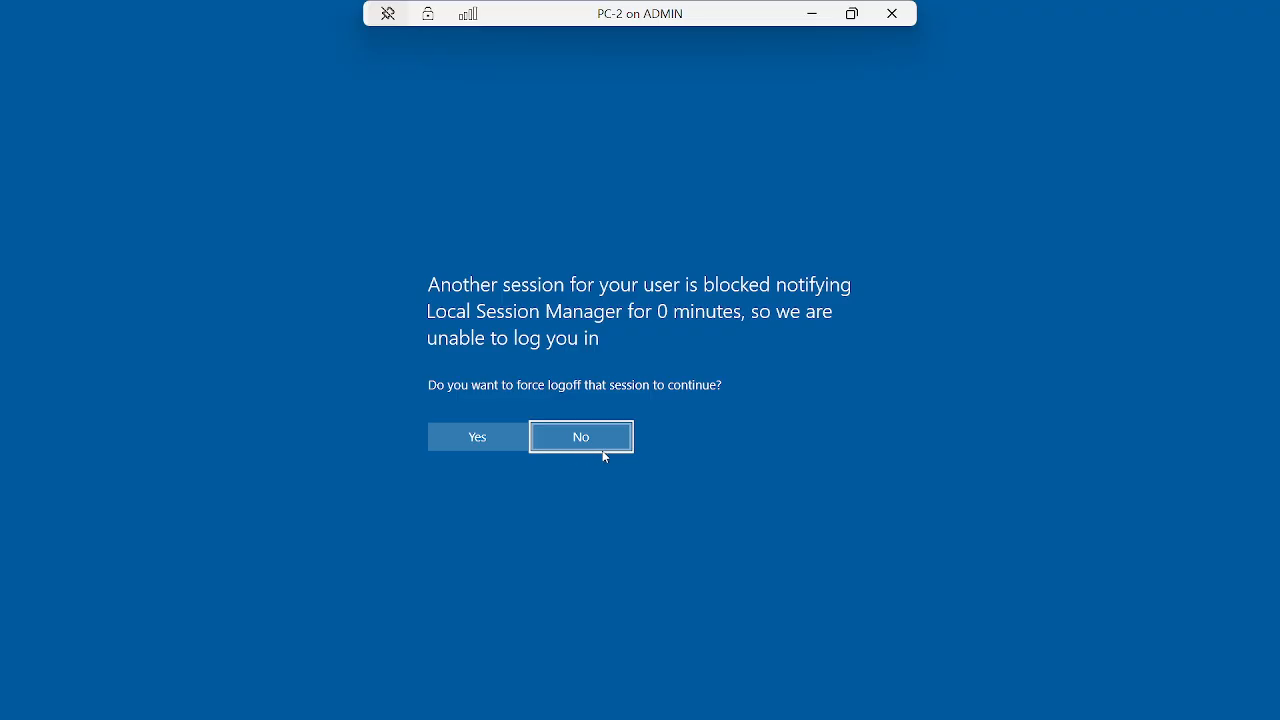
Step: Decline the forced logoff of the other PC-2 session and close the connection window after viewing its desktop at full size
click(573, 434)
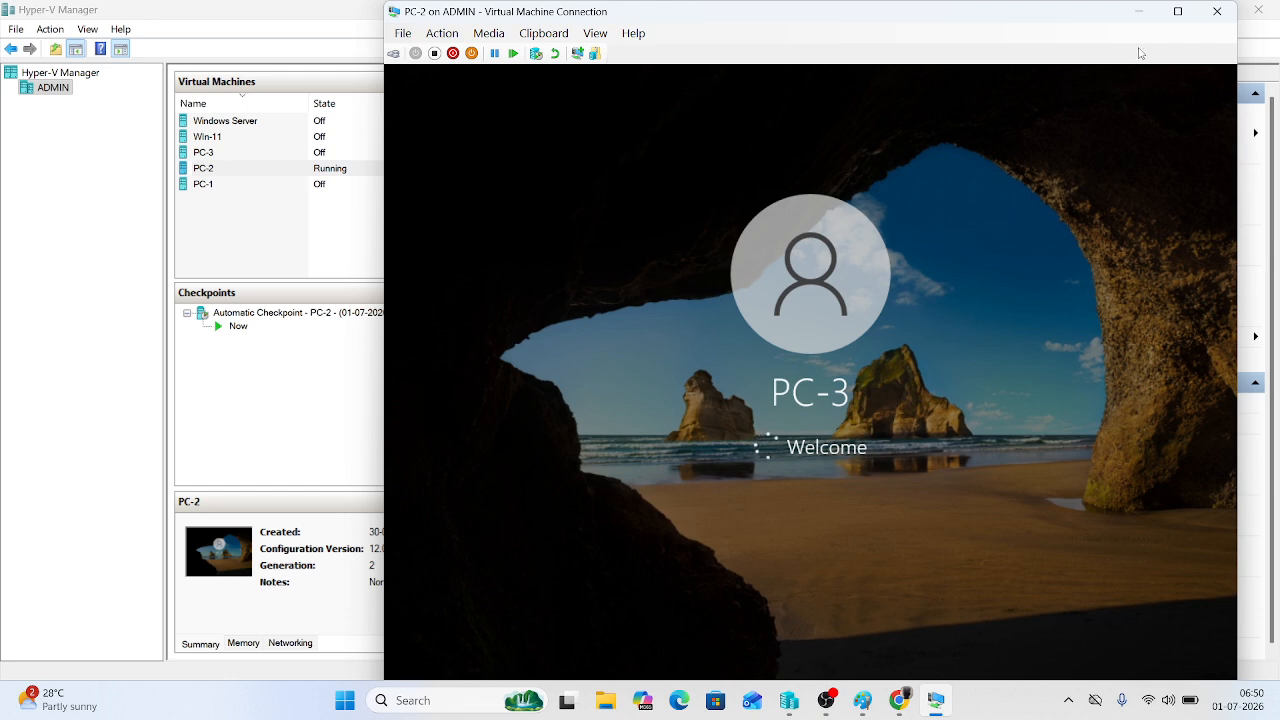
click(1177, 11)
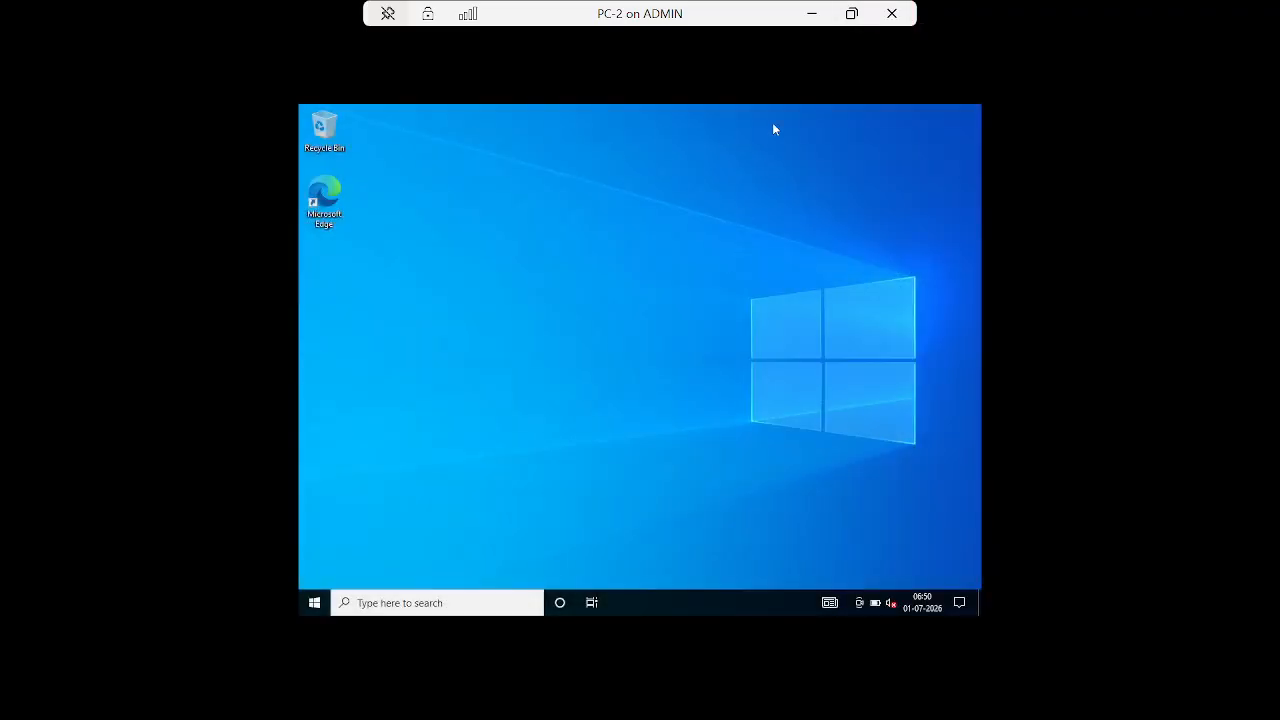
click(892, 13)
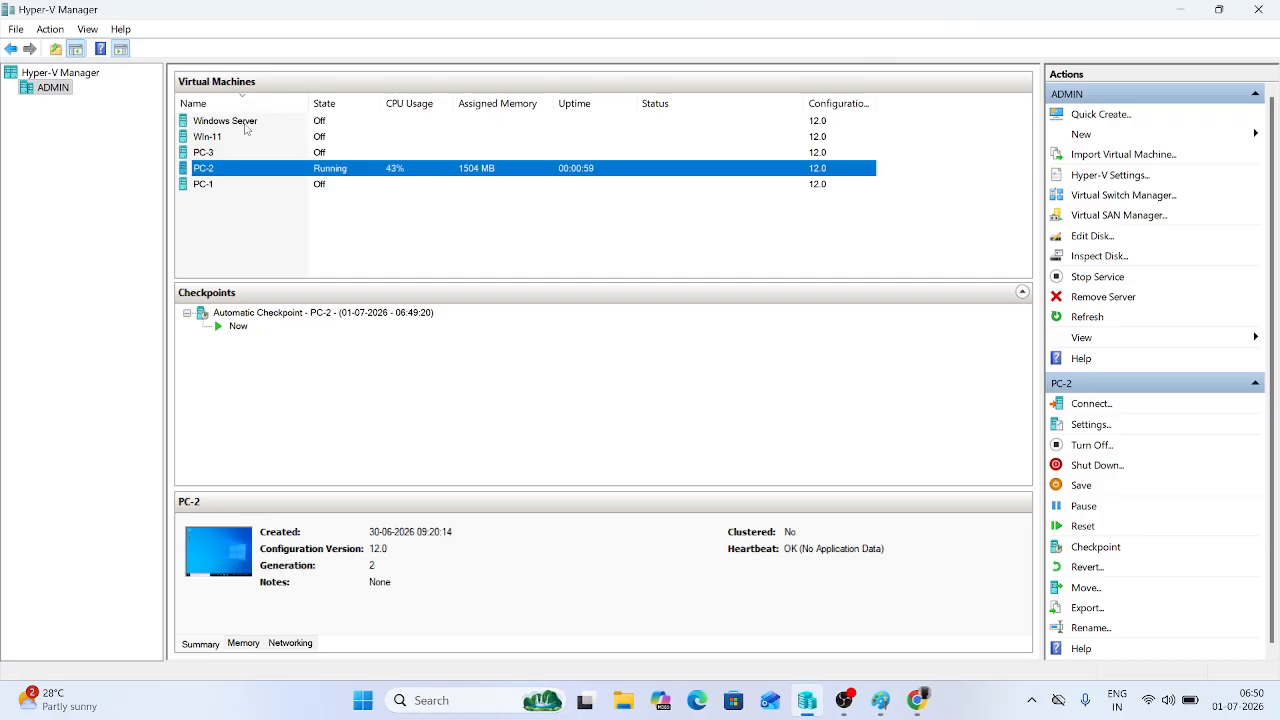
Step: Open a connection to the PC-3 virtual machine, start it, and move its window up to the middle of the screen
click(220, 152)
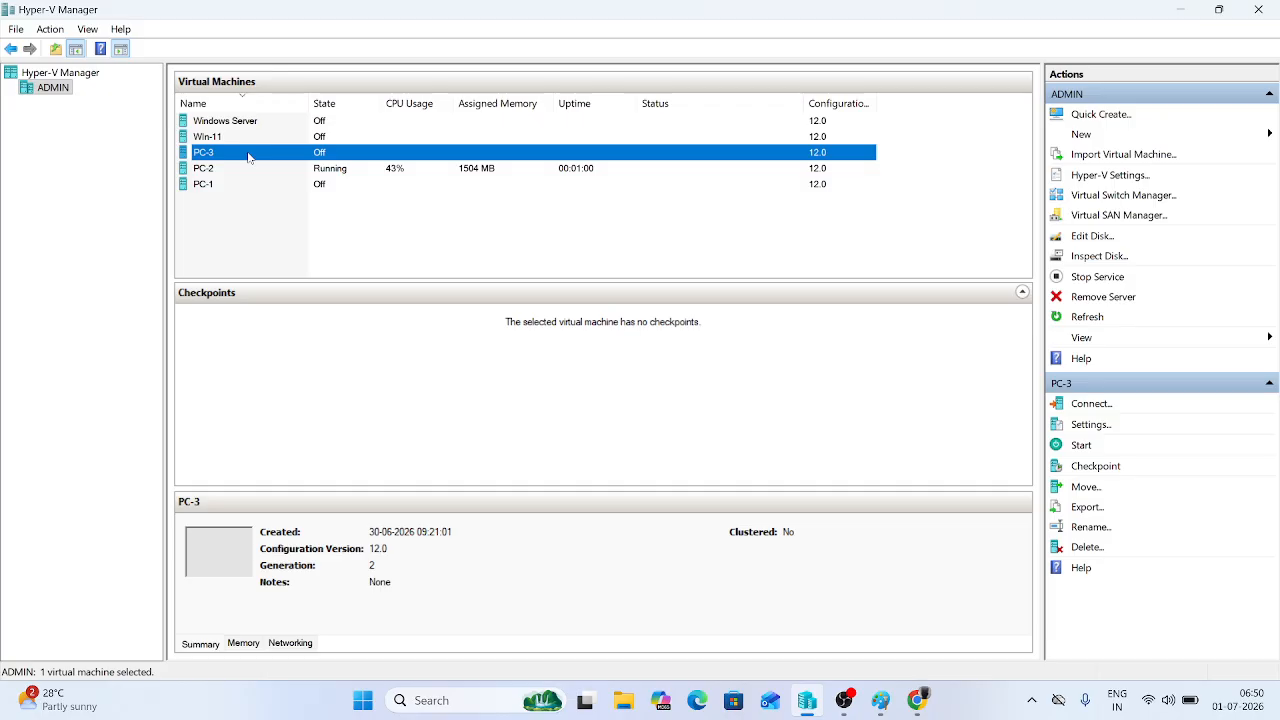
right_click(248, 155)
click(302, 168)
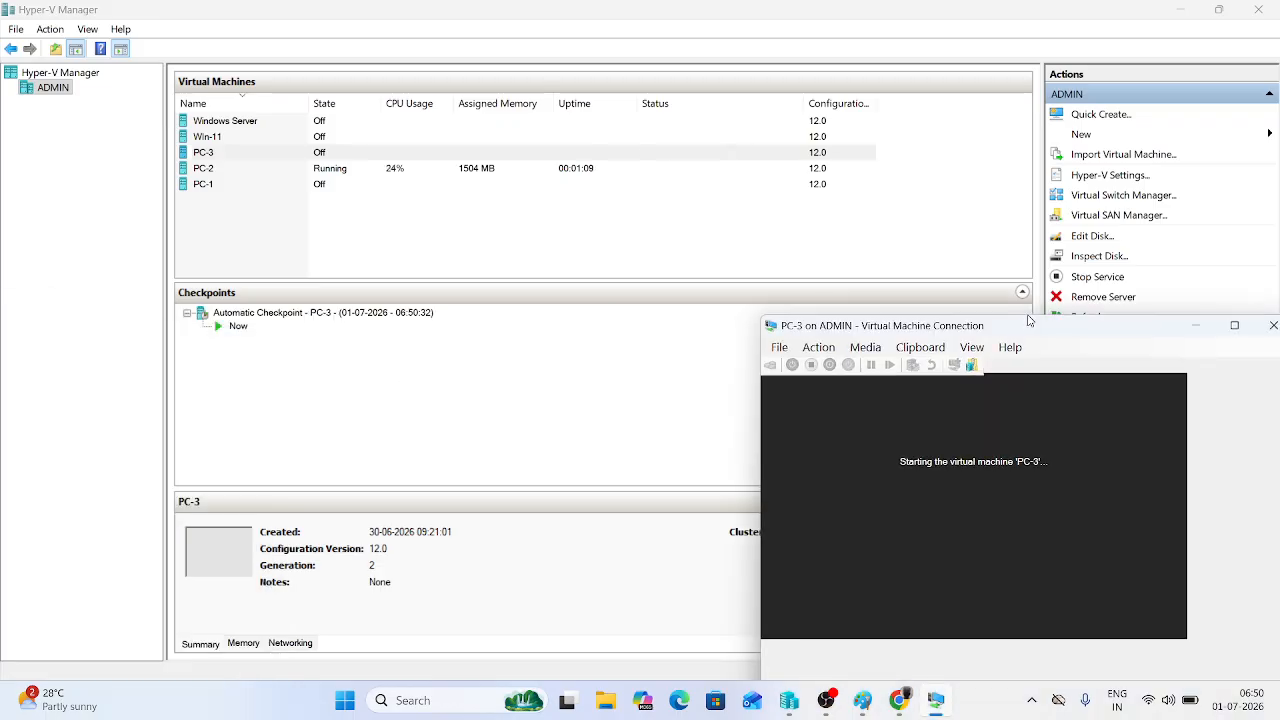
drag(1028, 320, 743, 8)
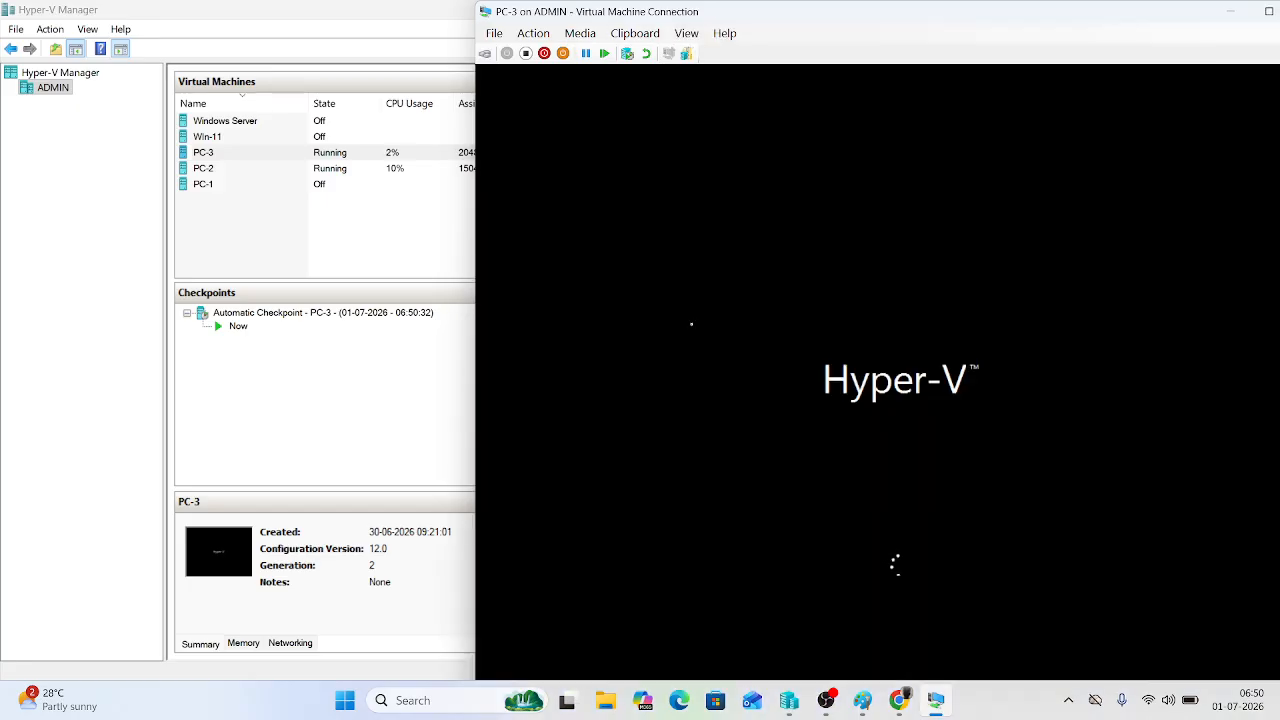
drag(940, 8, 690, 35)
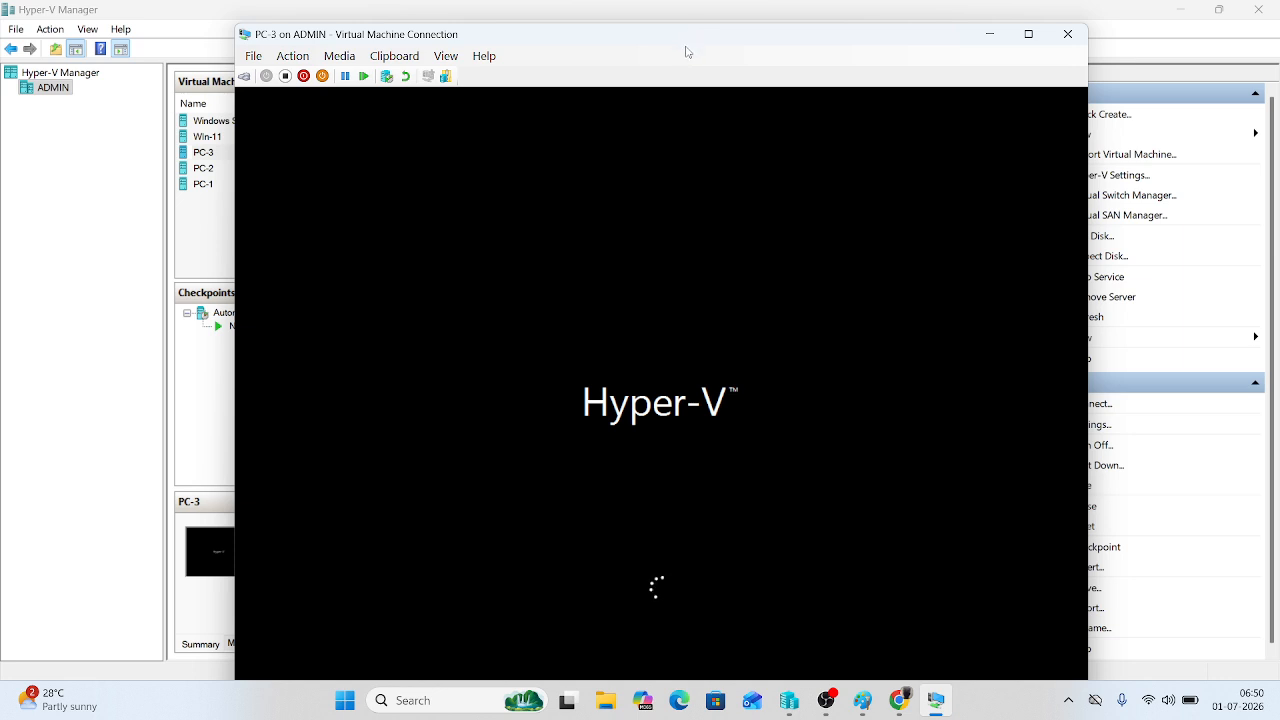
drag(554, 35, 538, 17)
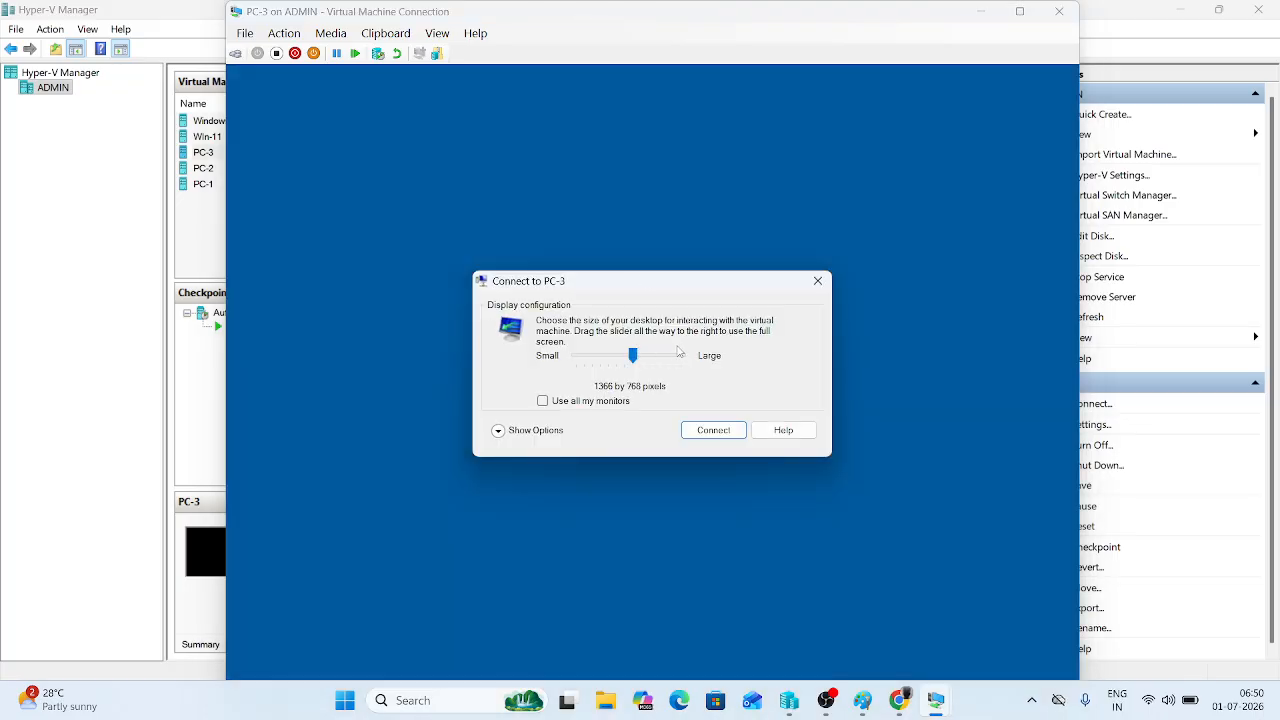
Step: Connect to PC-3 at Full Screen display size and select the Ministrator account, closing the connection window without signing in
drag(656, 358, 720, 360)
click(713, 428)
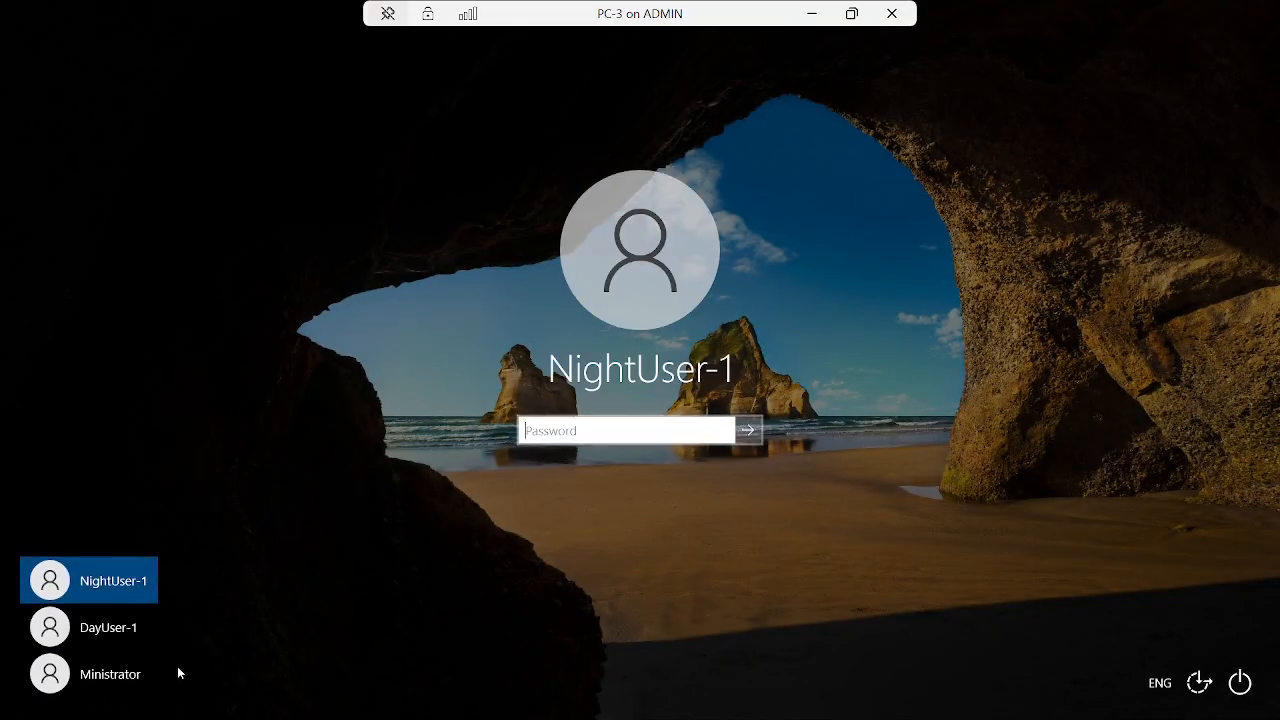
click(128, 684)
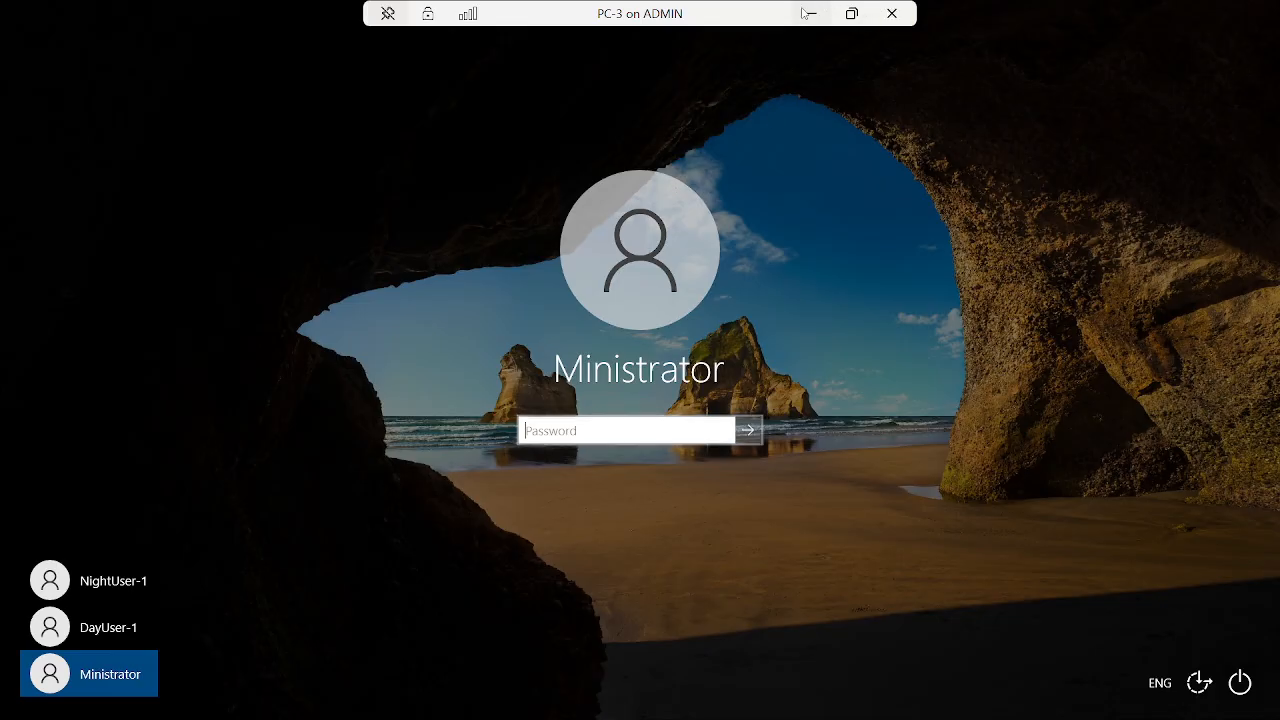
click(892, 13)
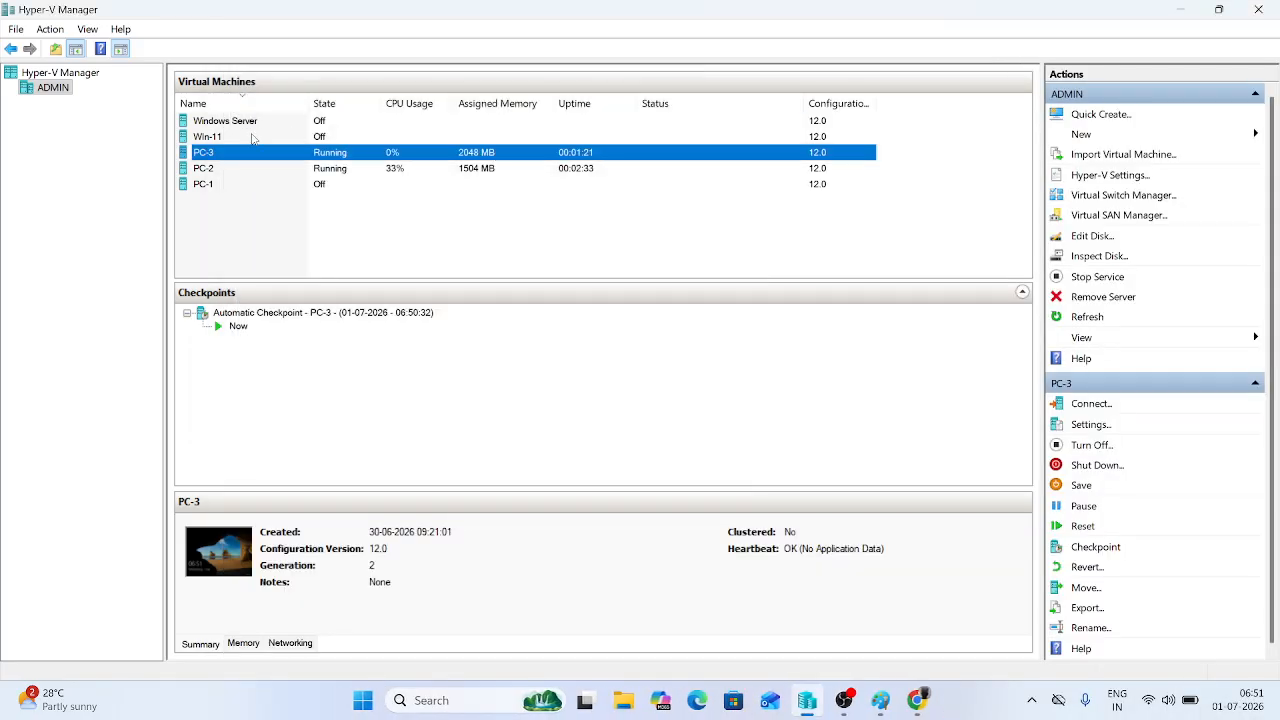
Step: Open a connection to the Win-11 virtual machine and start it
click(245, 138)
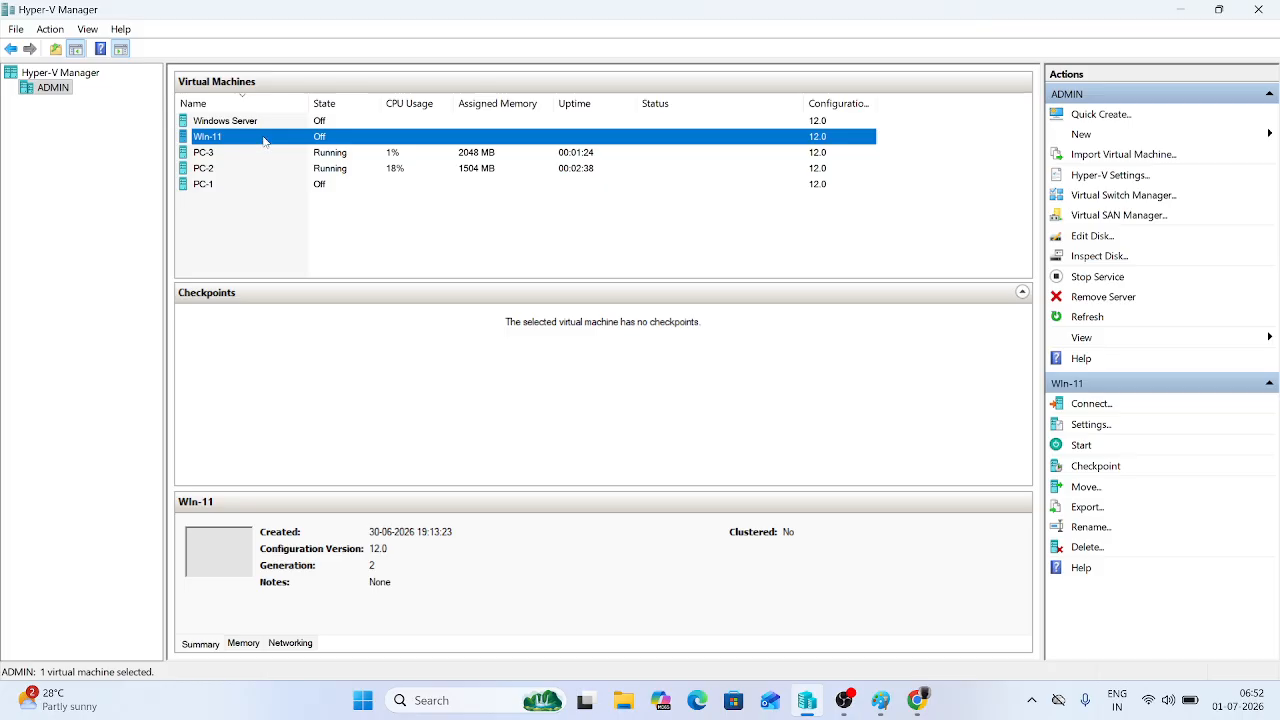
right_click(264, 140)
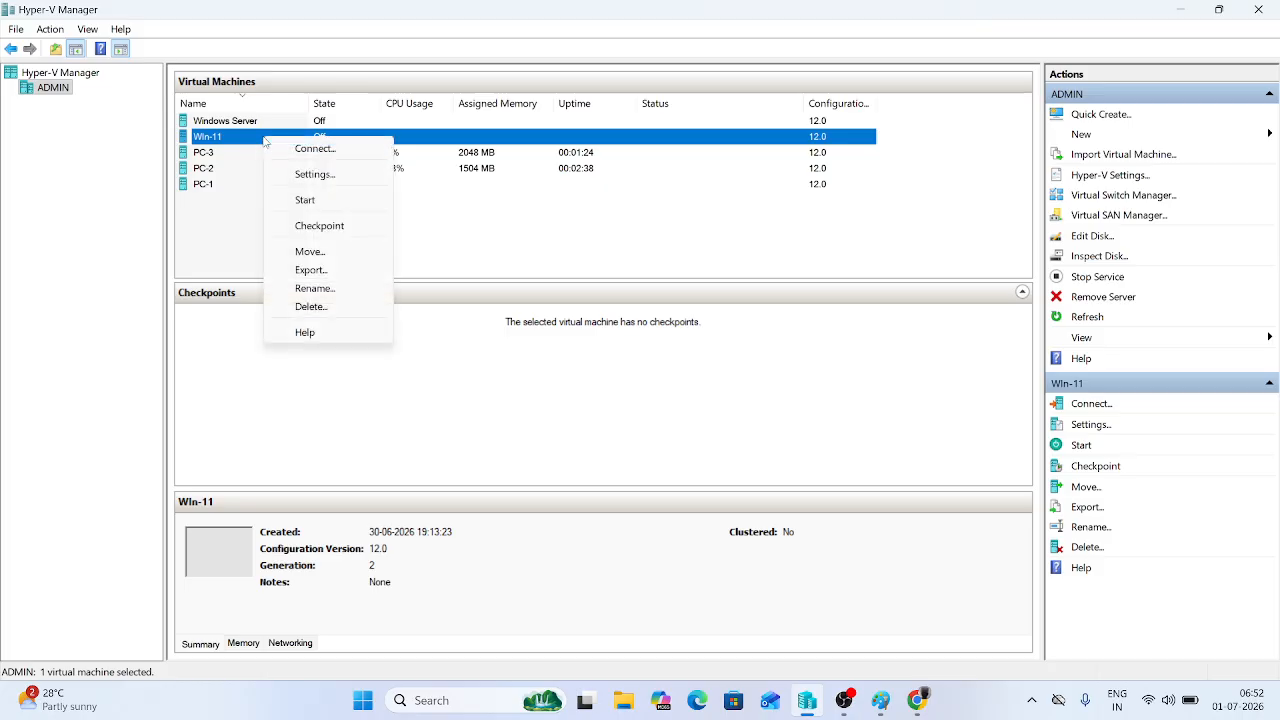
click(295, 148)
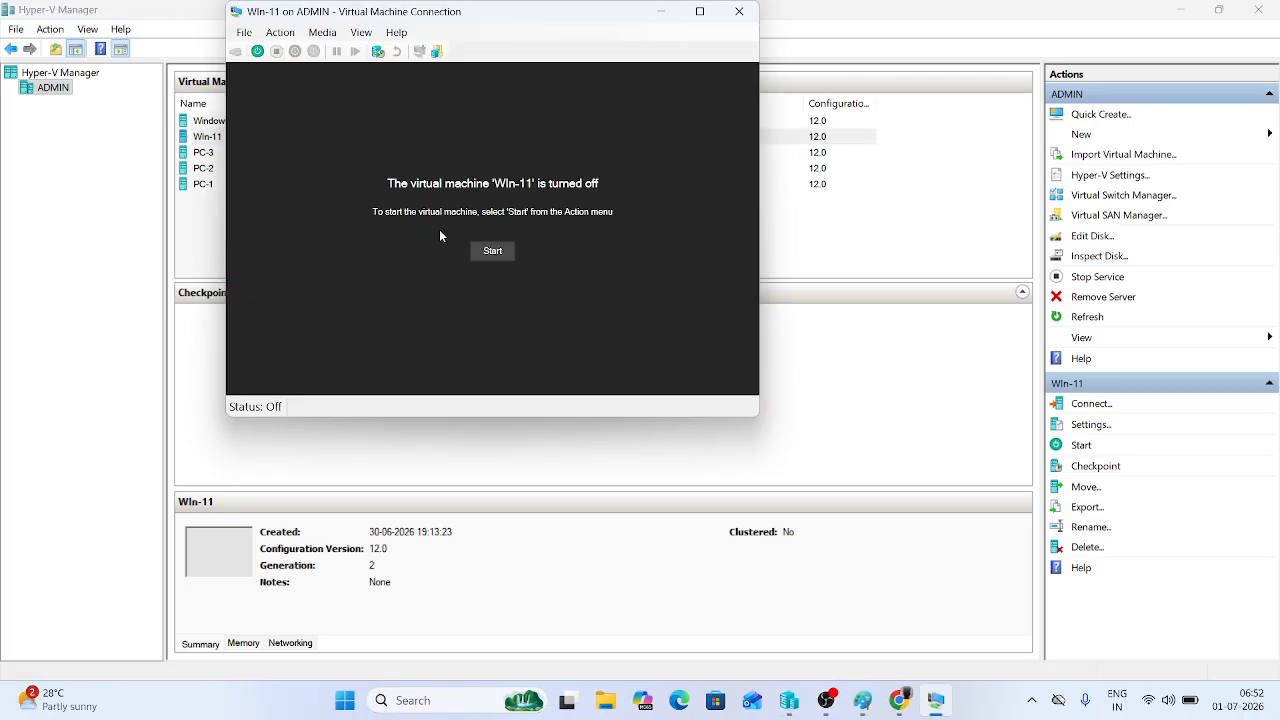
click(492, 250)
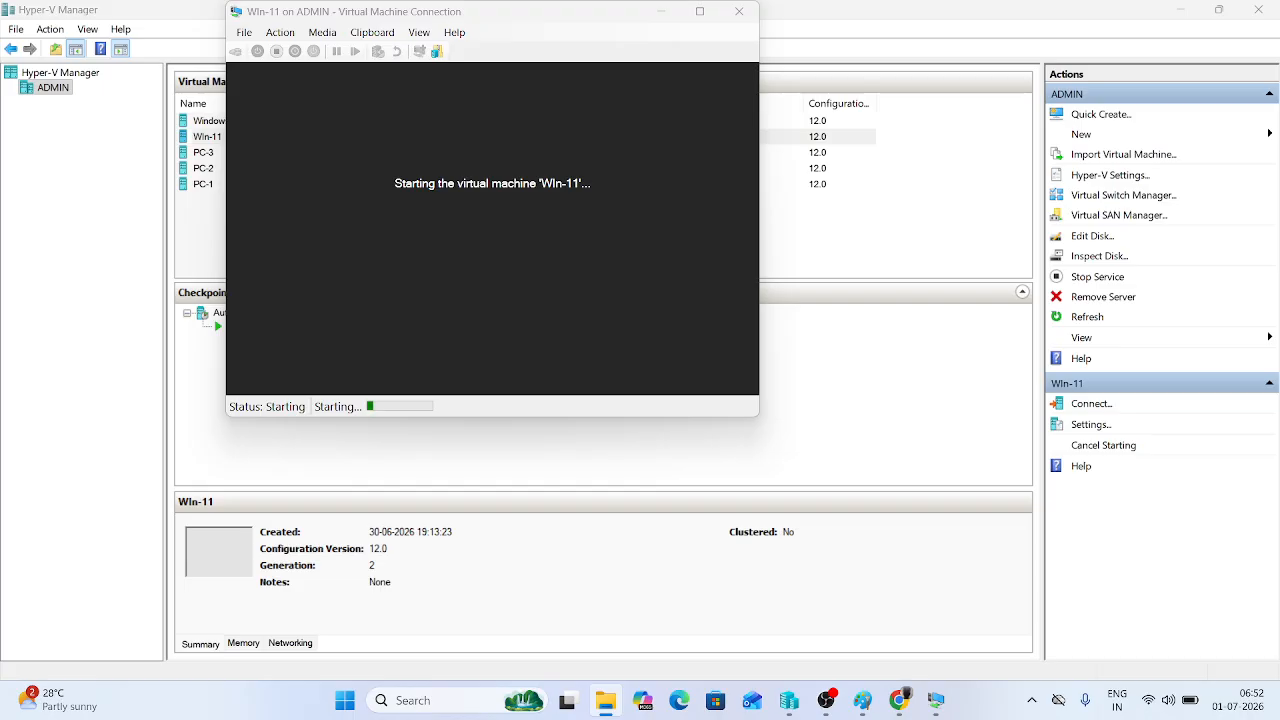
drag(0, 70, 700, 203)
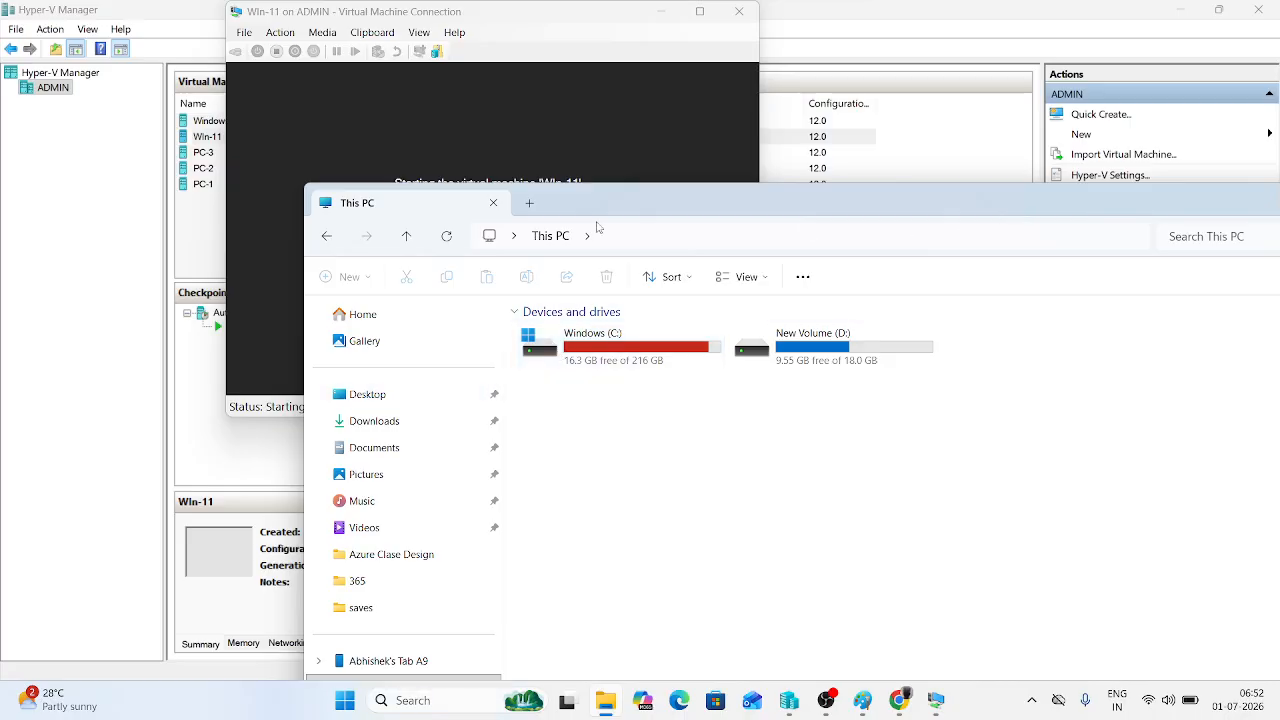
drag(674, 209, 364, 231)
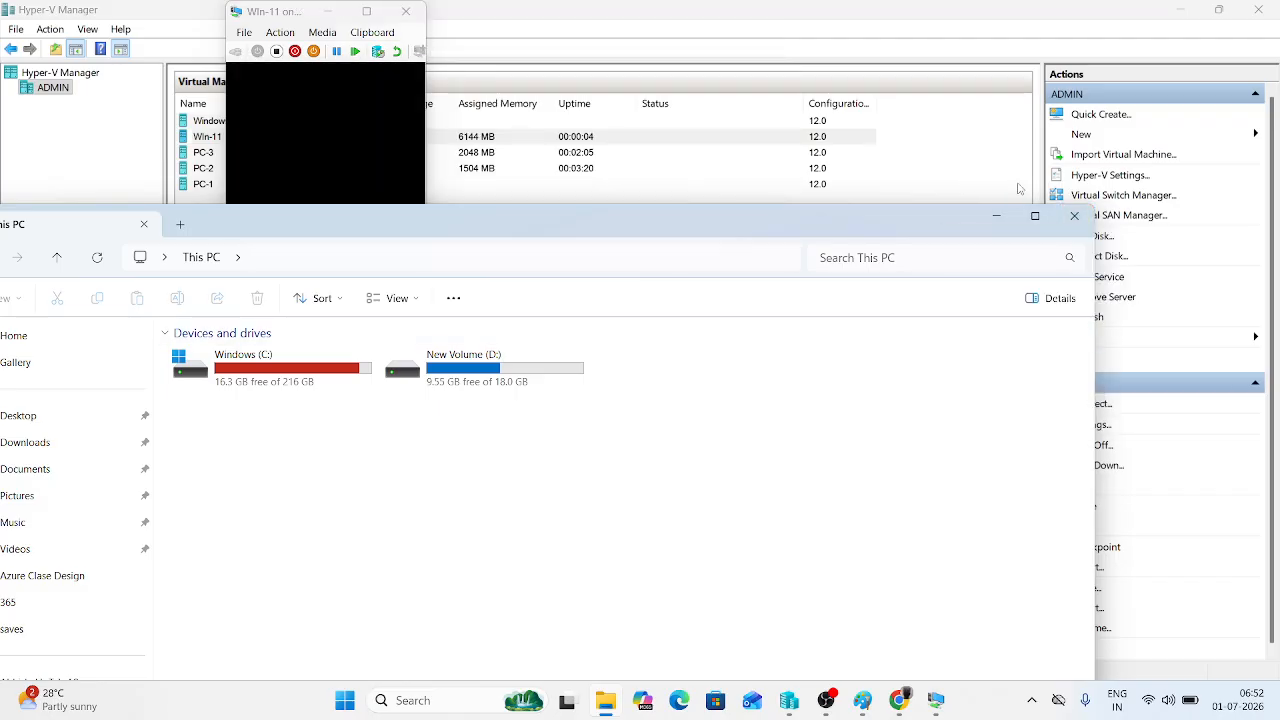
click(1074, 216)
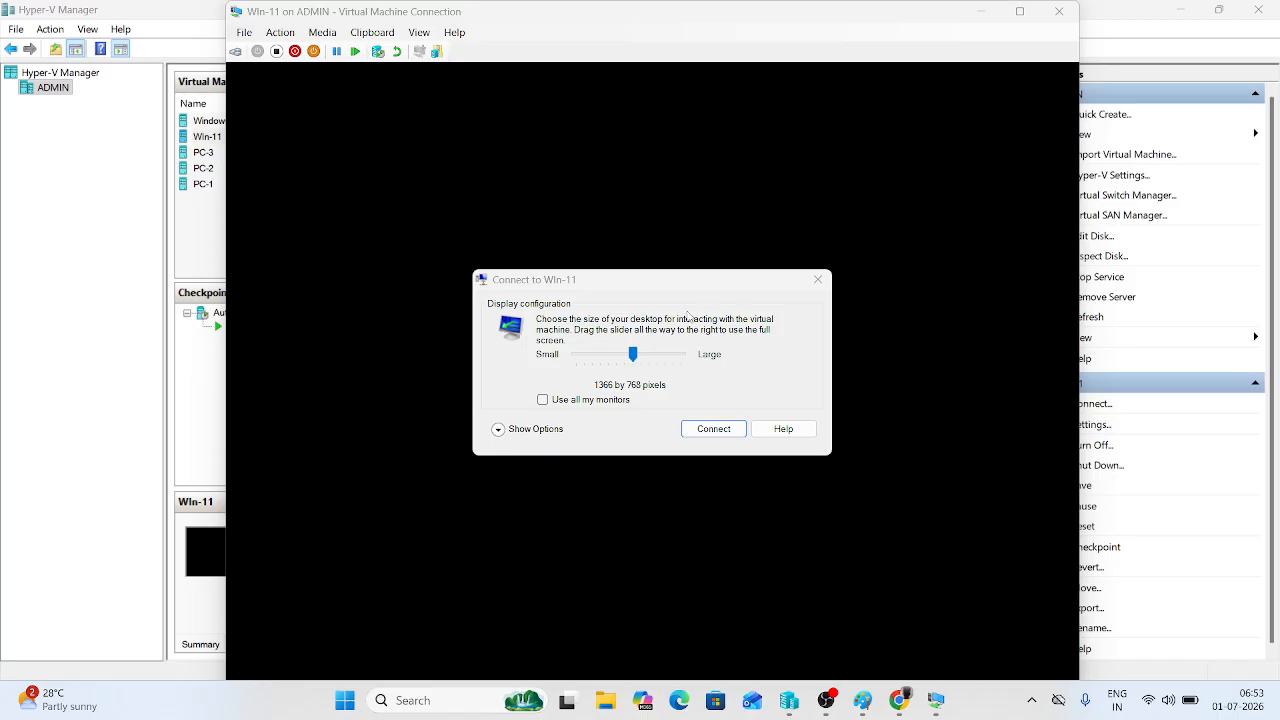
Step: Connect to Win-11 at Full Screen display size and close the connection window, leaving the virtual machine running
click(627, 355)
click(684, 357)
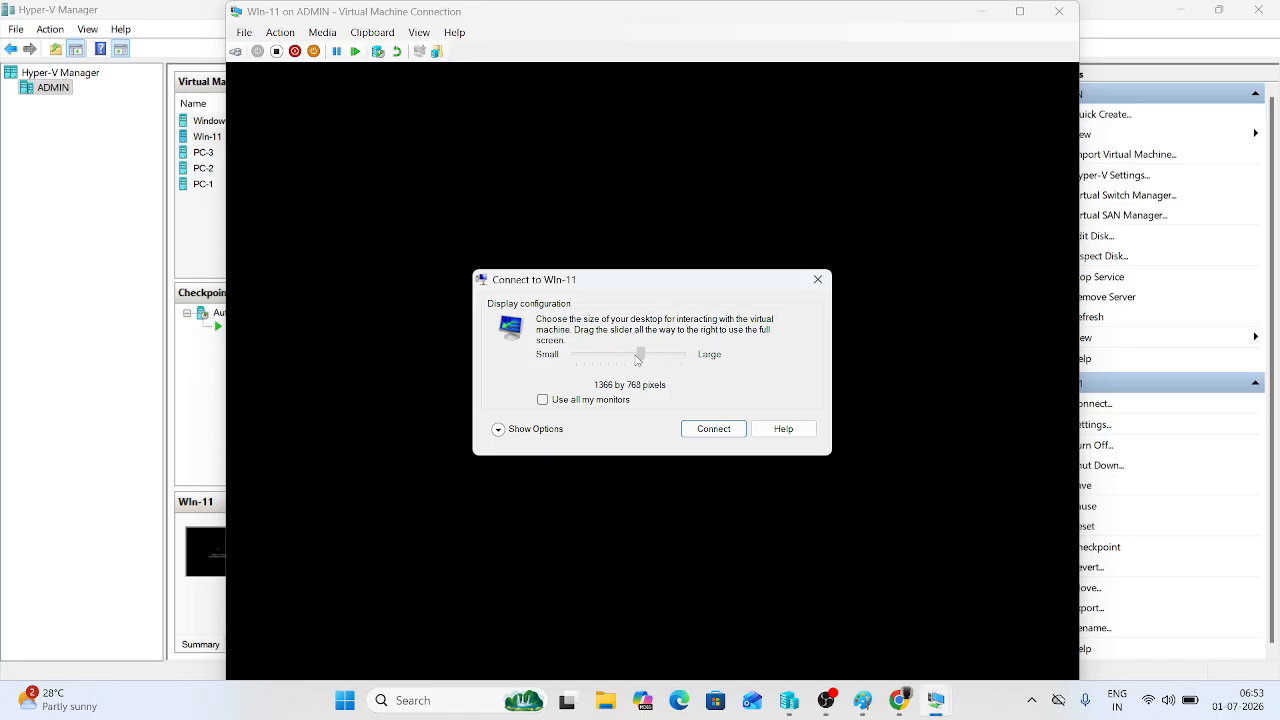
drag(645, 356, 694, 360)
click(713, 428)
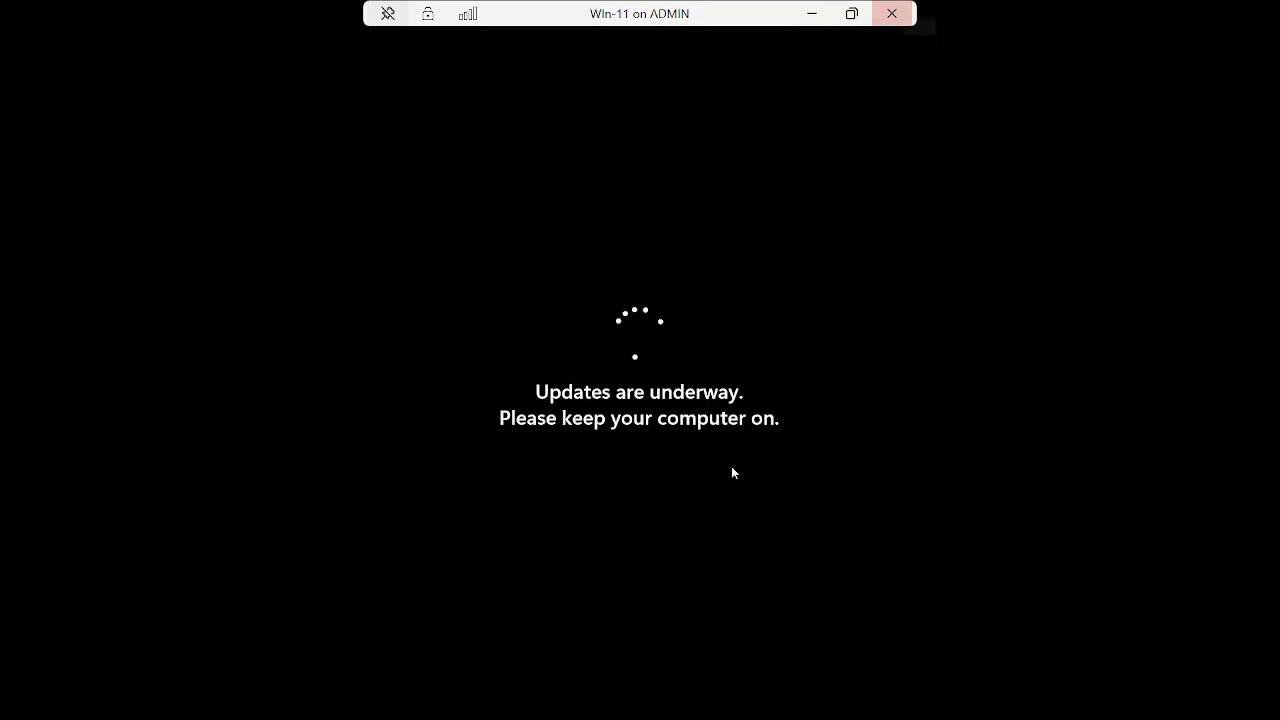
click(905, 10)
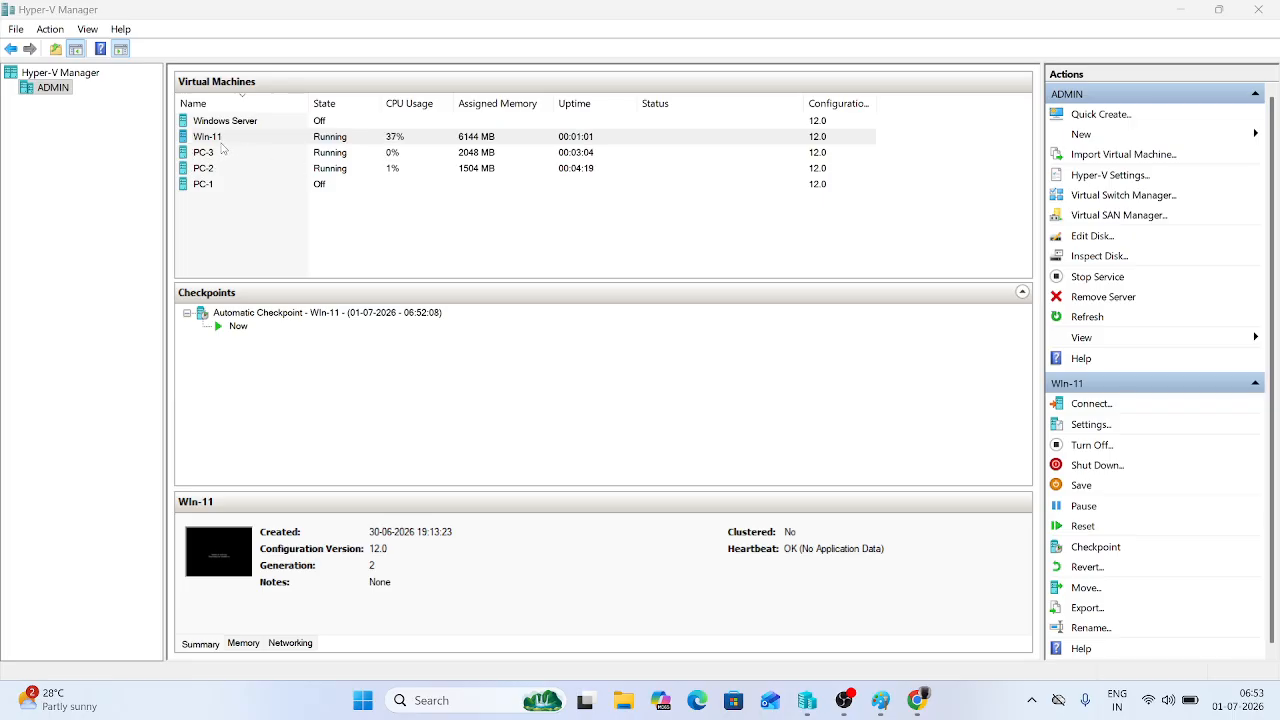
Step: Try to start the Windows Server virtual machine from its connection window, dismiss the error, and minimize the window
click(239, 122)
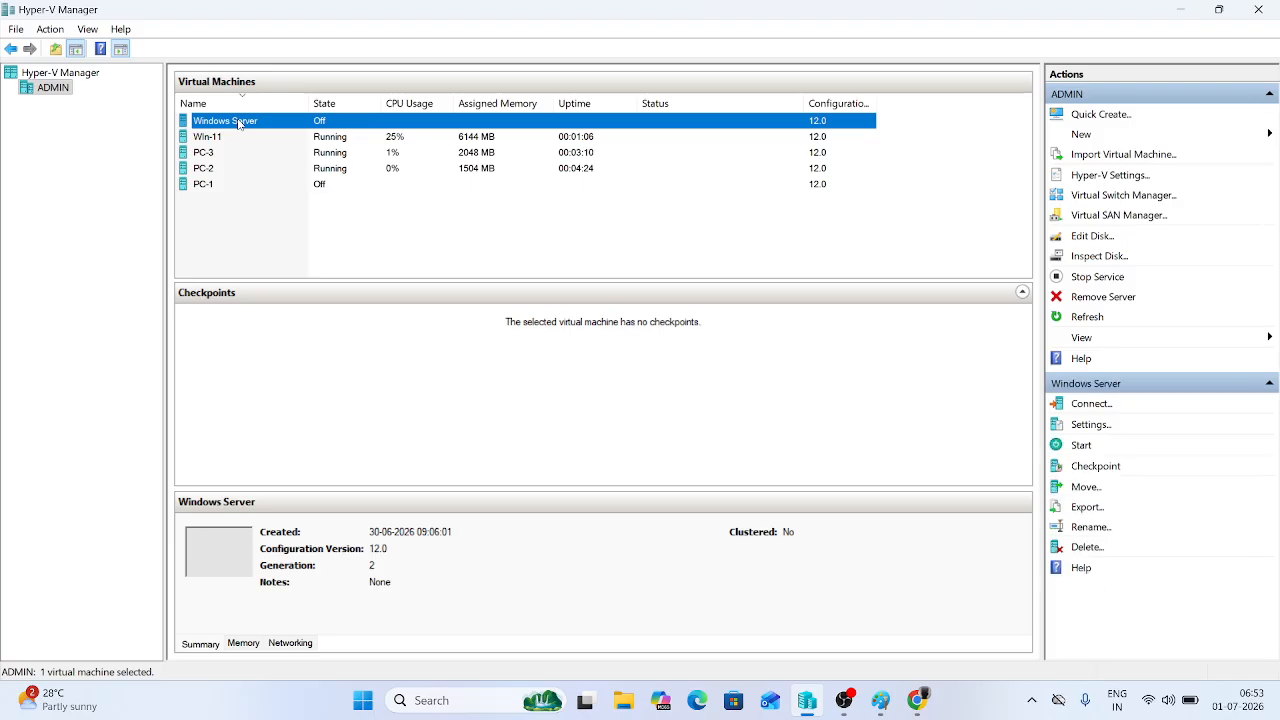
right_click(239, 122)
click(300, 130)
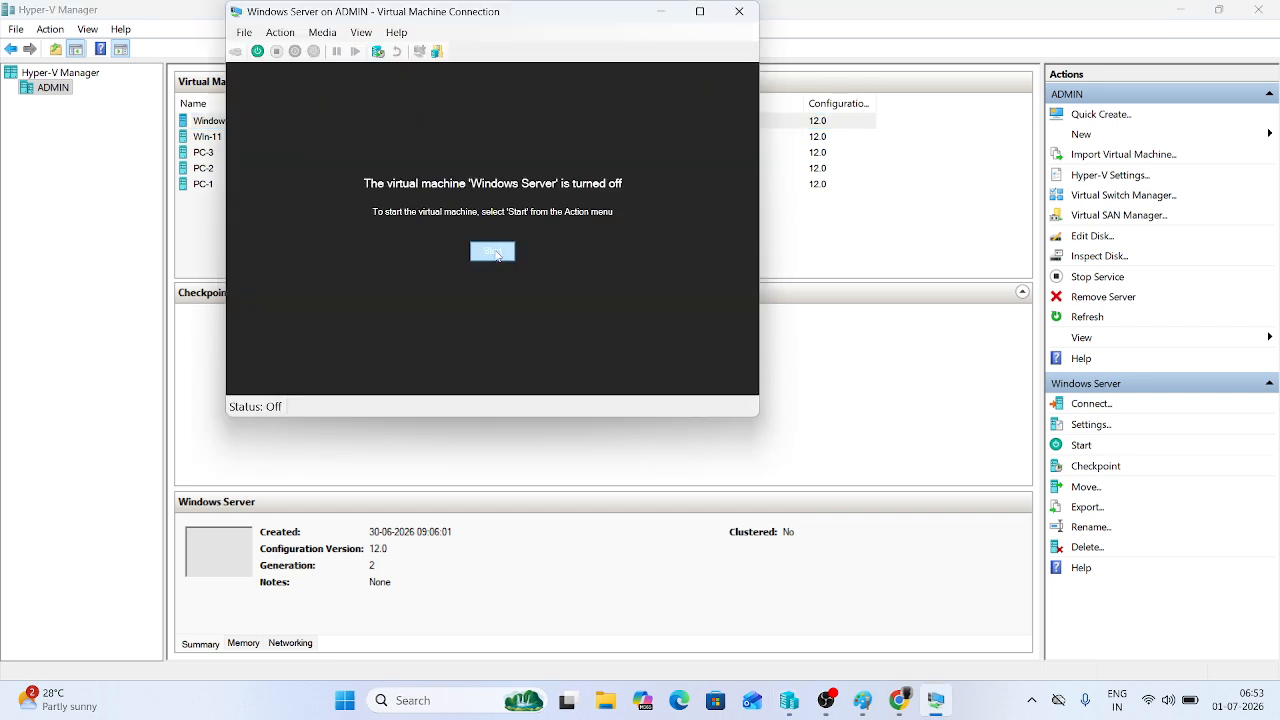
click(492, 250)
click(862, 700)
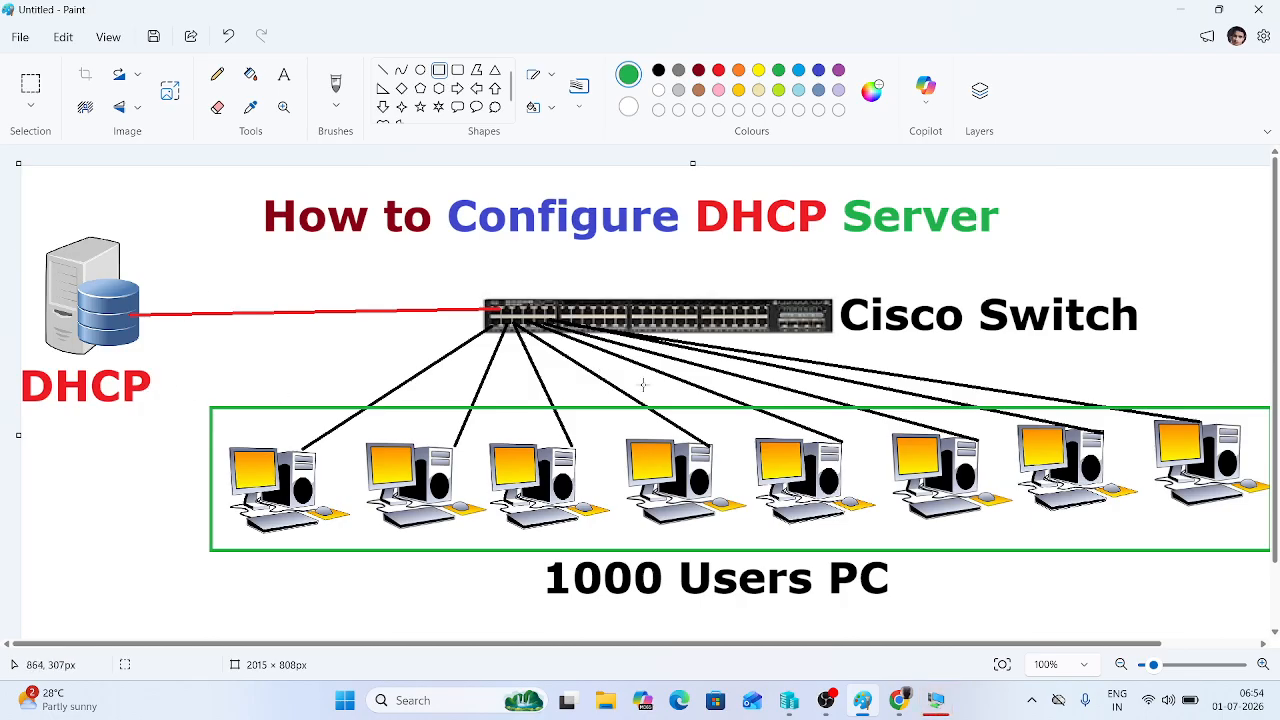
click(935, 700)
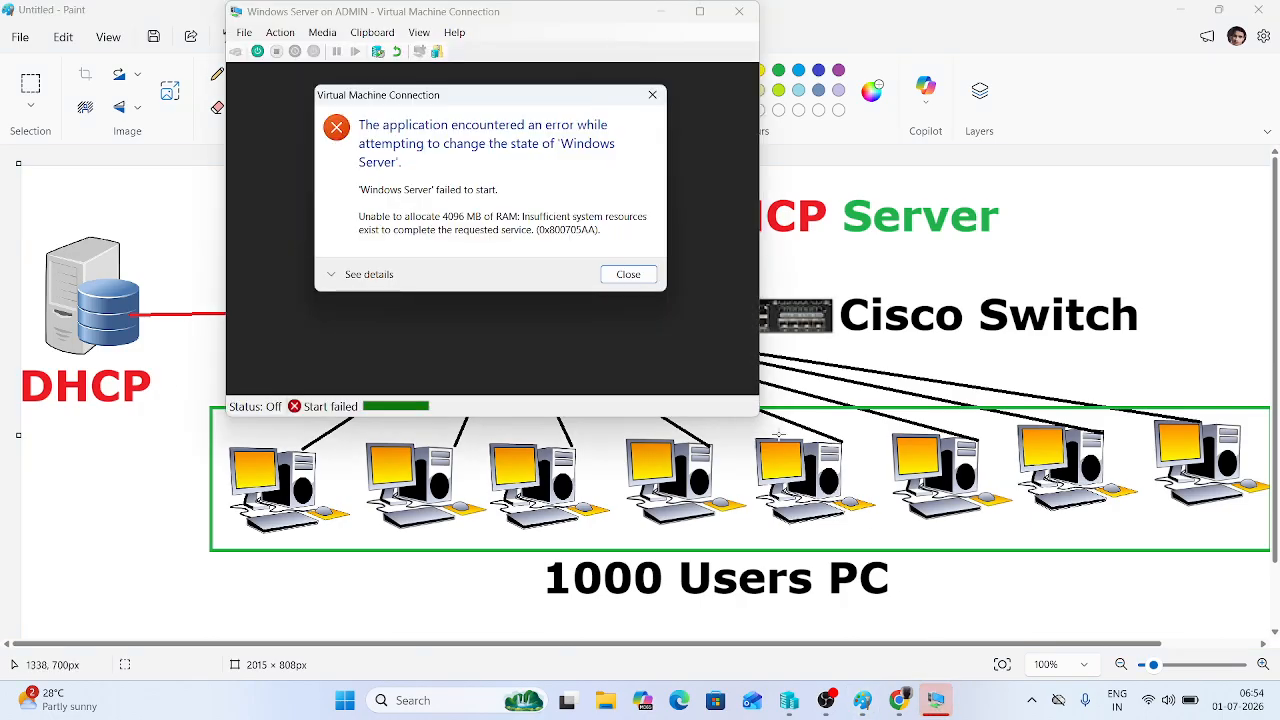
click(645, 278)
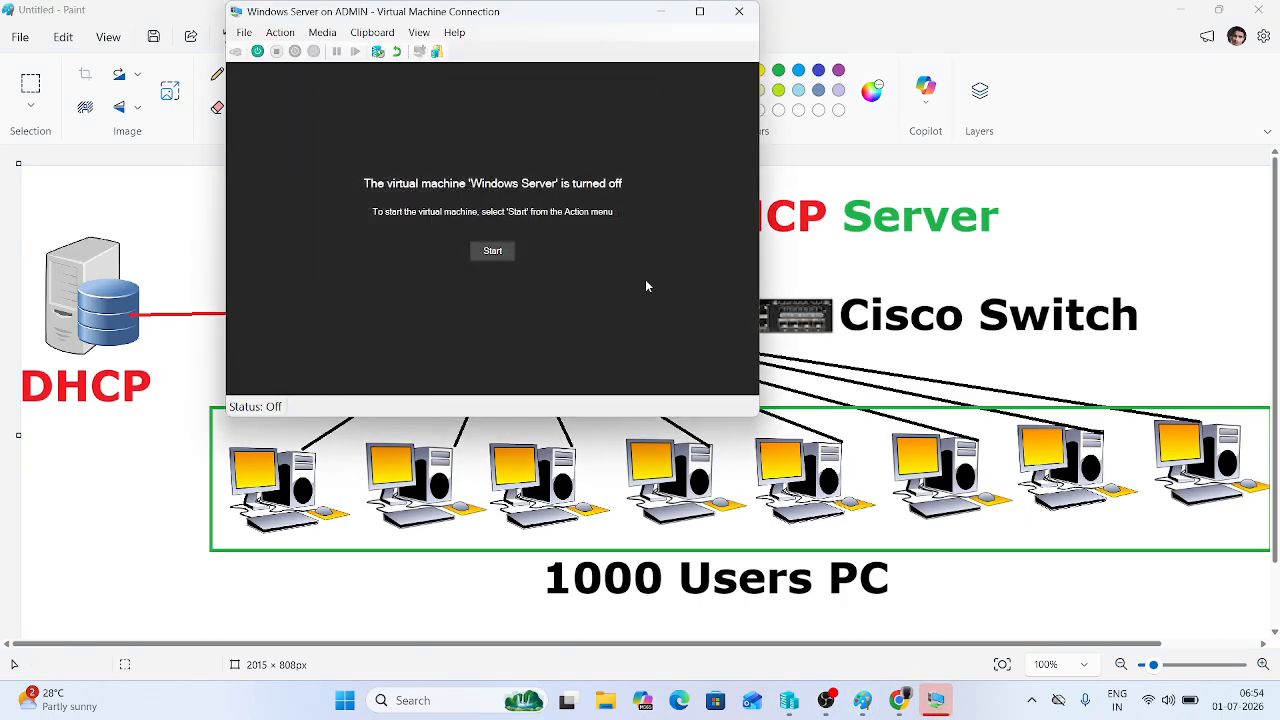
click(670, 13)
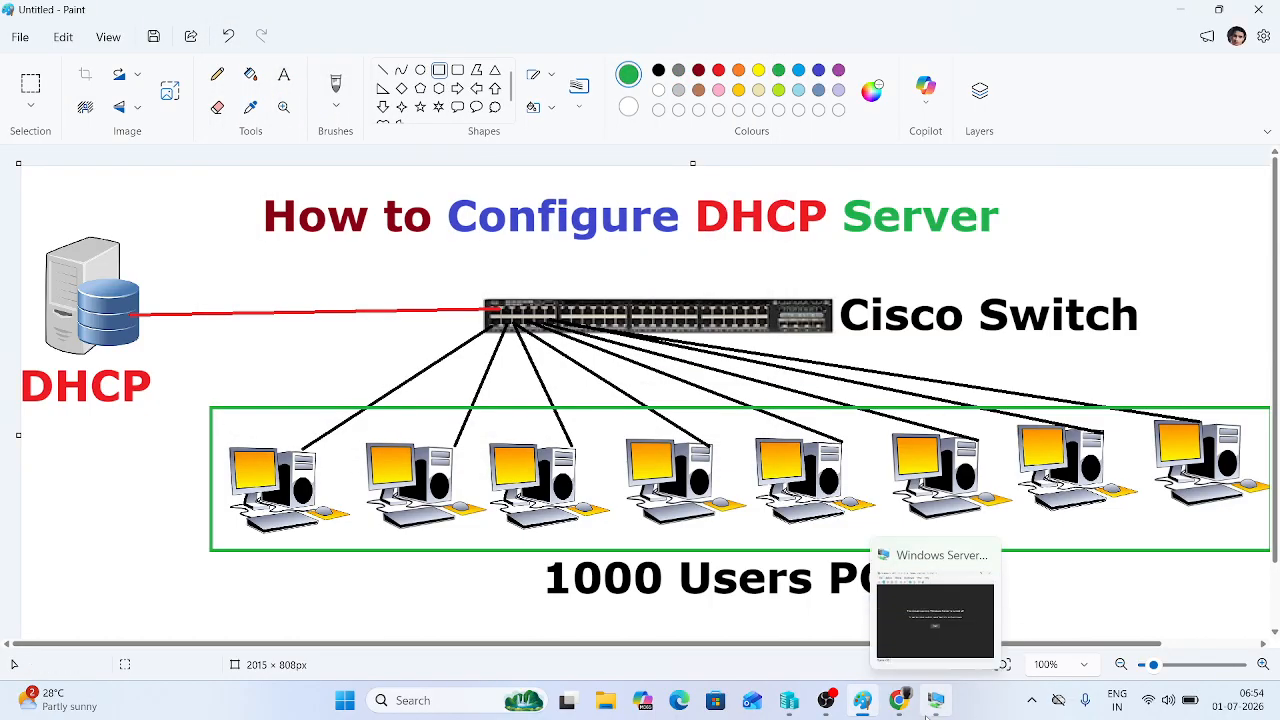
Step: Switch to Hyper-V Manager and turn off the running PC-2 virtual machine
click(798, 709)
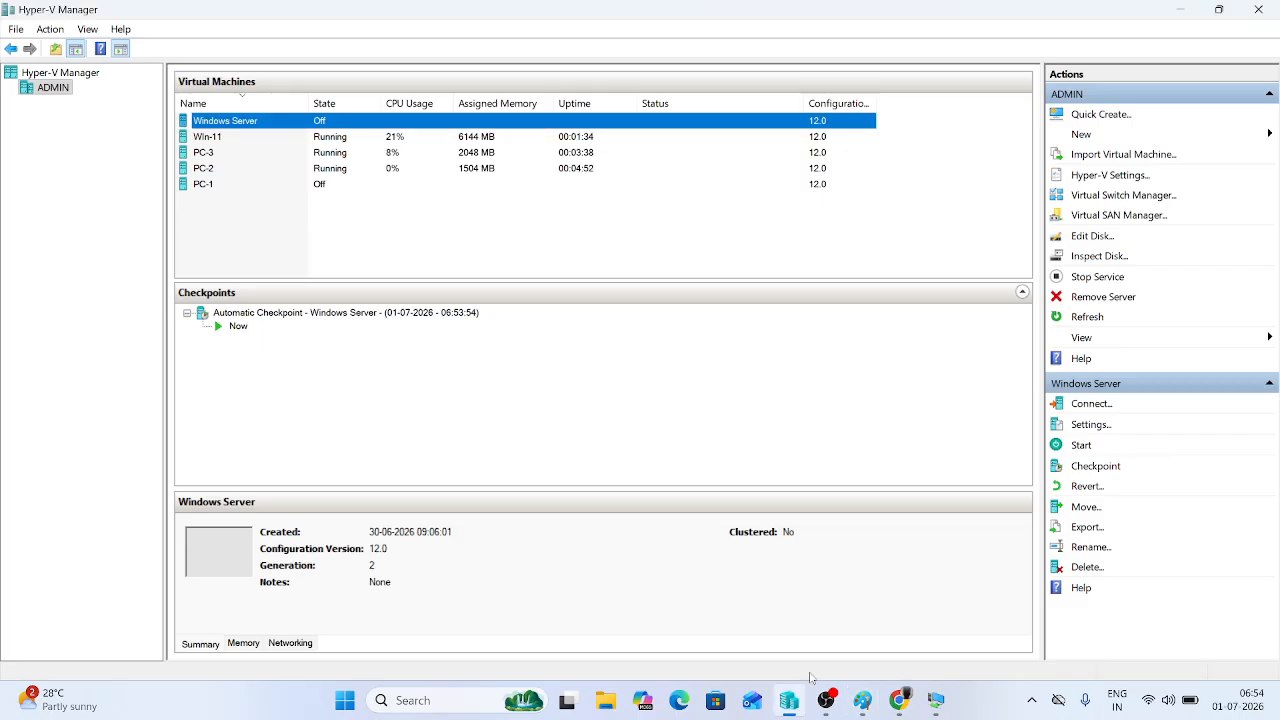
click(611, 698)
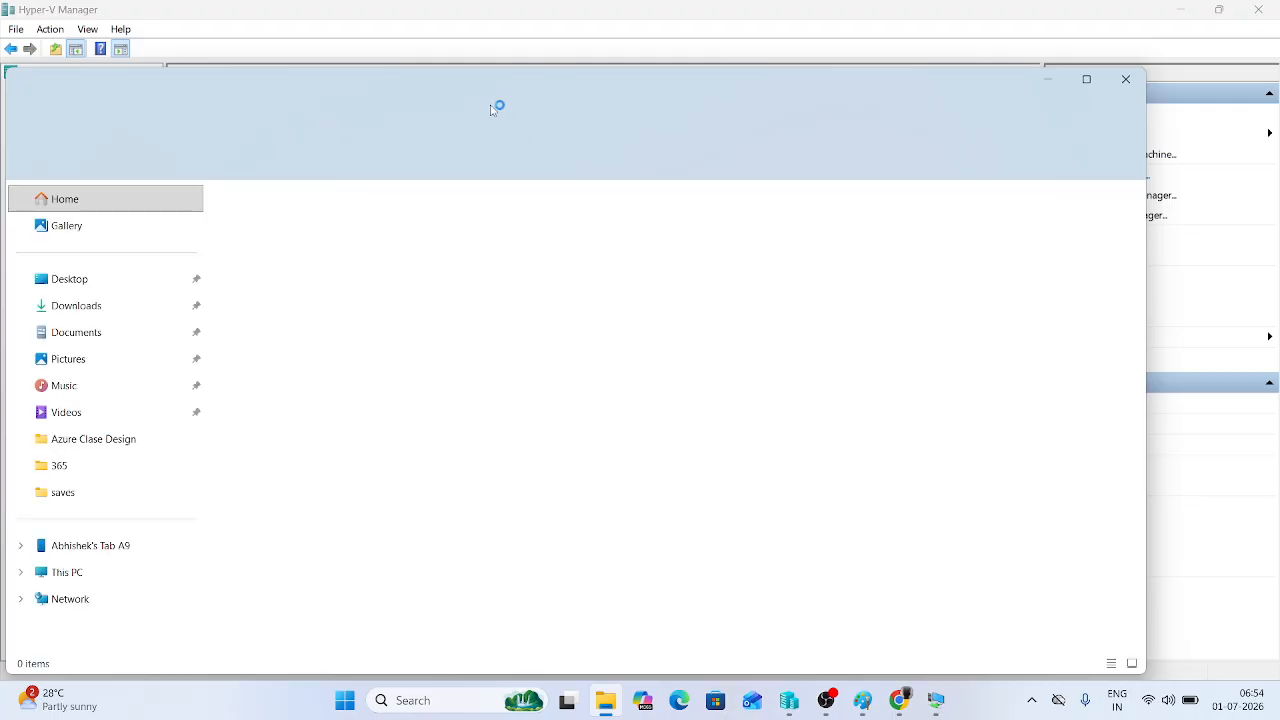
drag(486, 86, 0, 66)
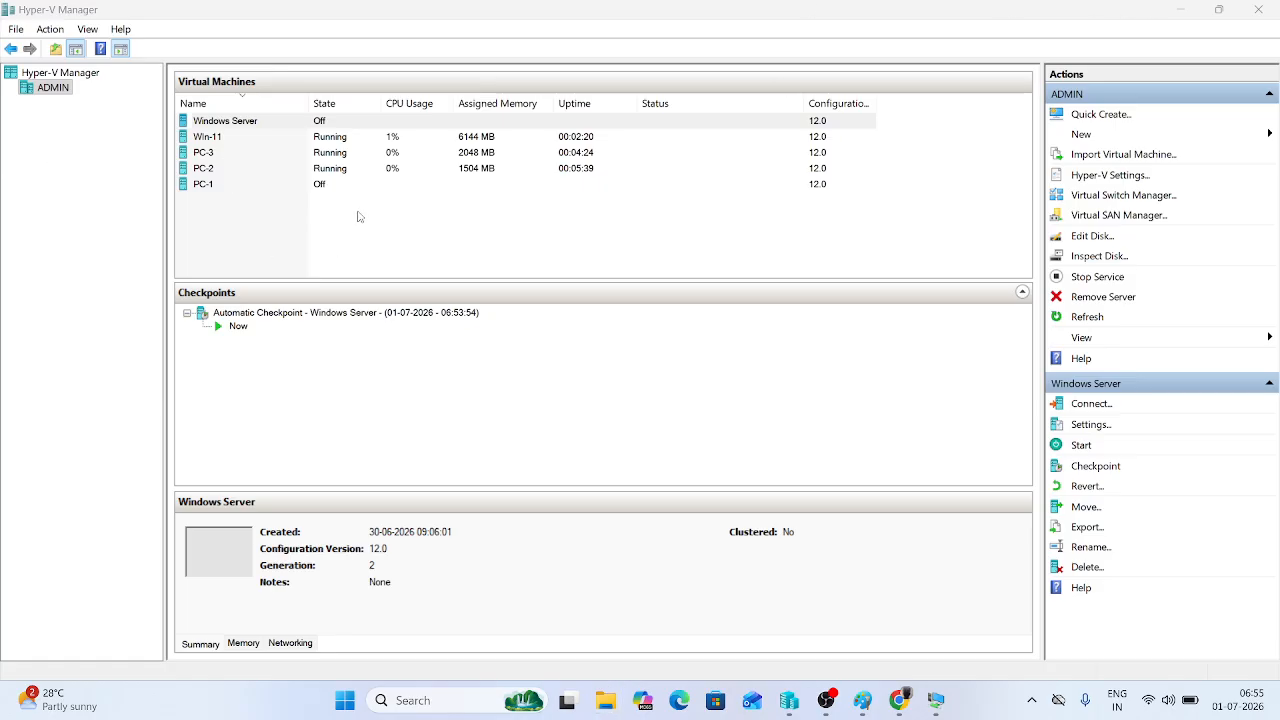
click(241, 142)
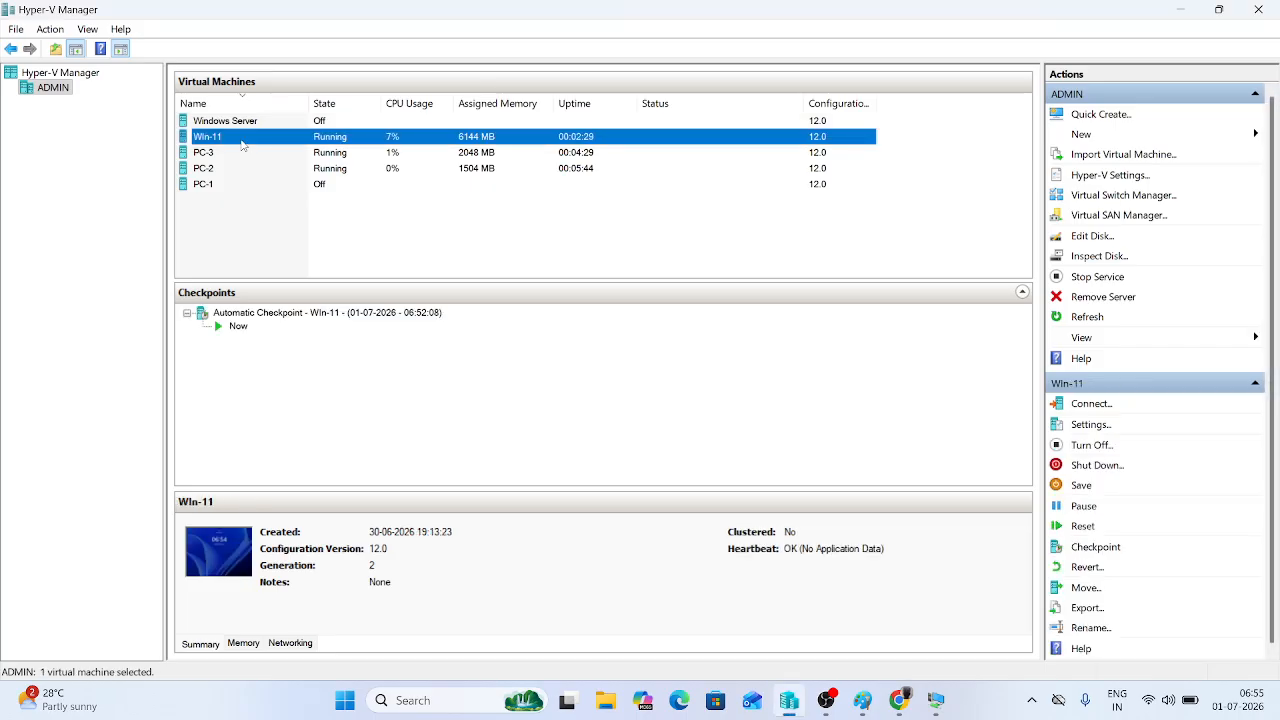
click(229, 171)
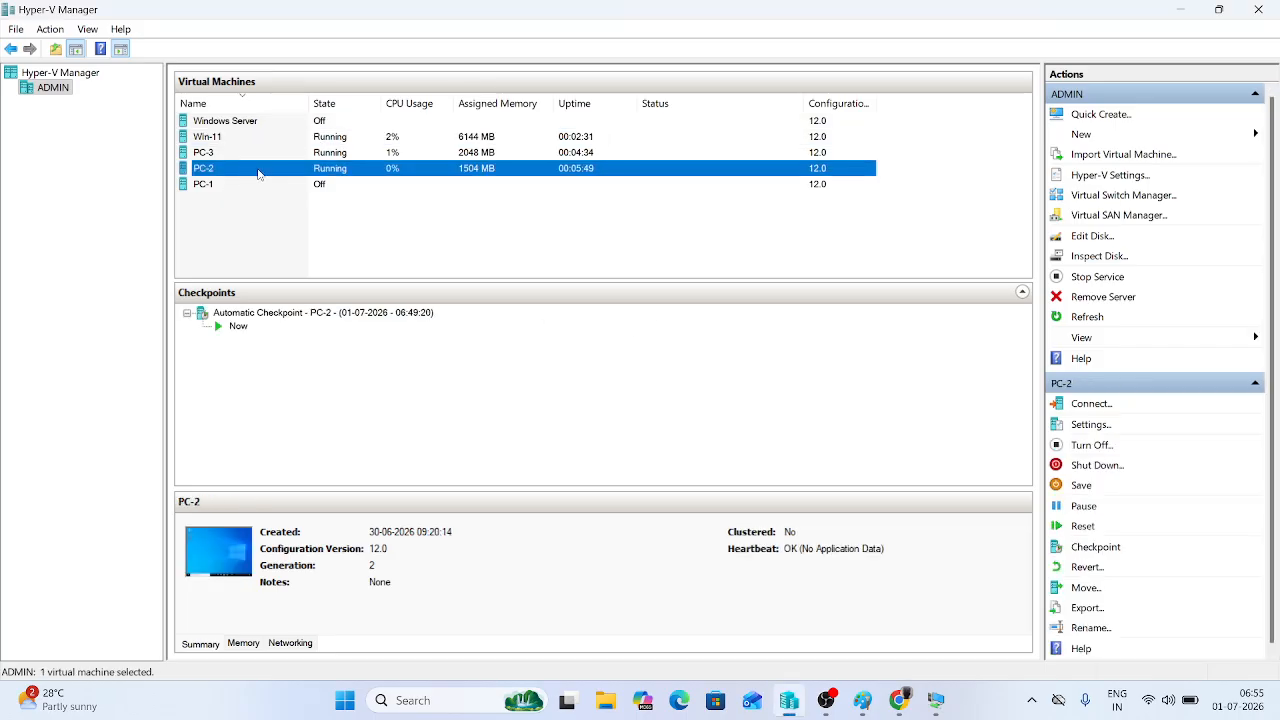
right_click(289, 169)
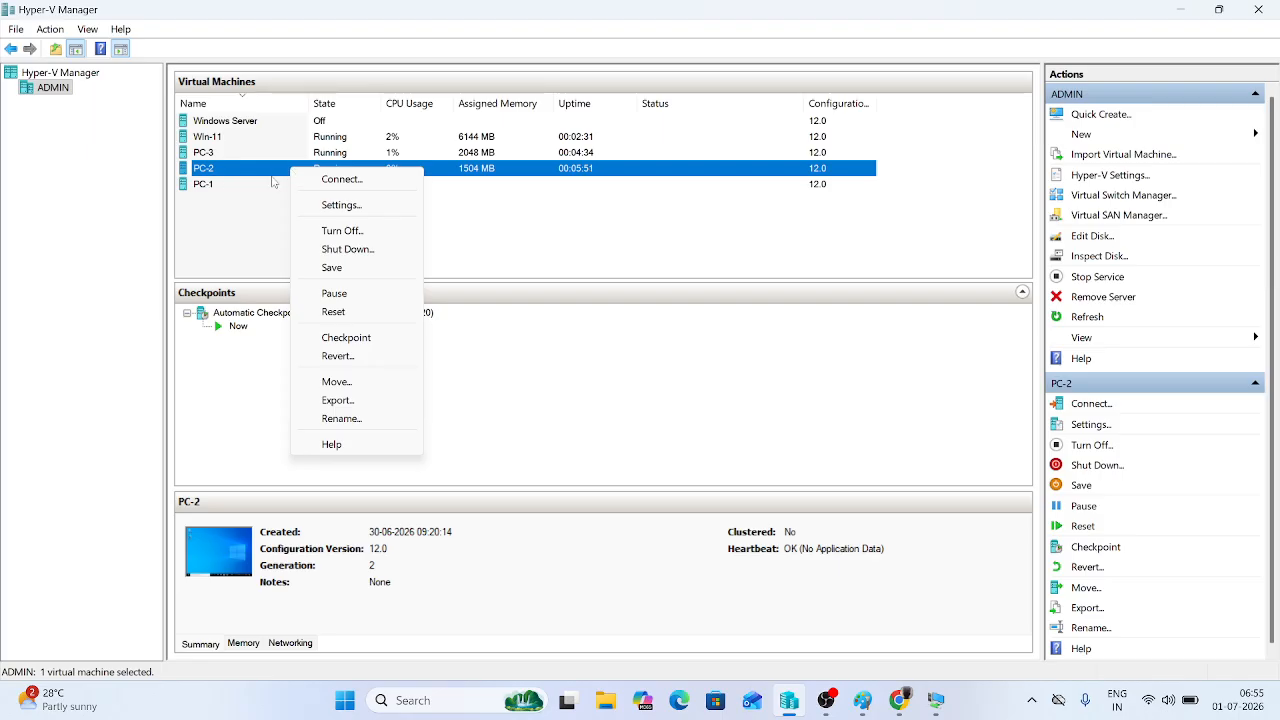
click(341, 231)
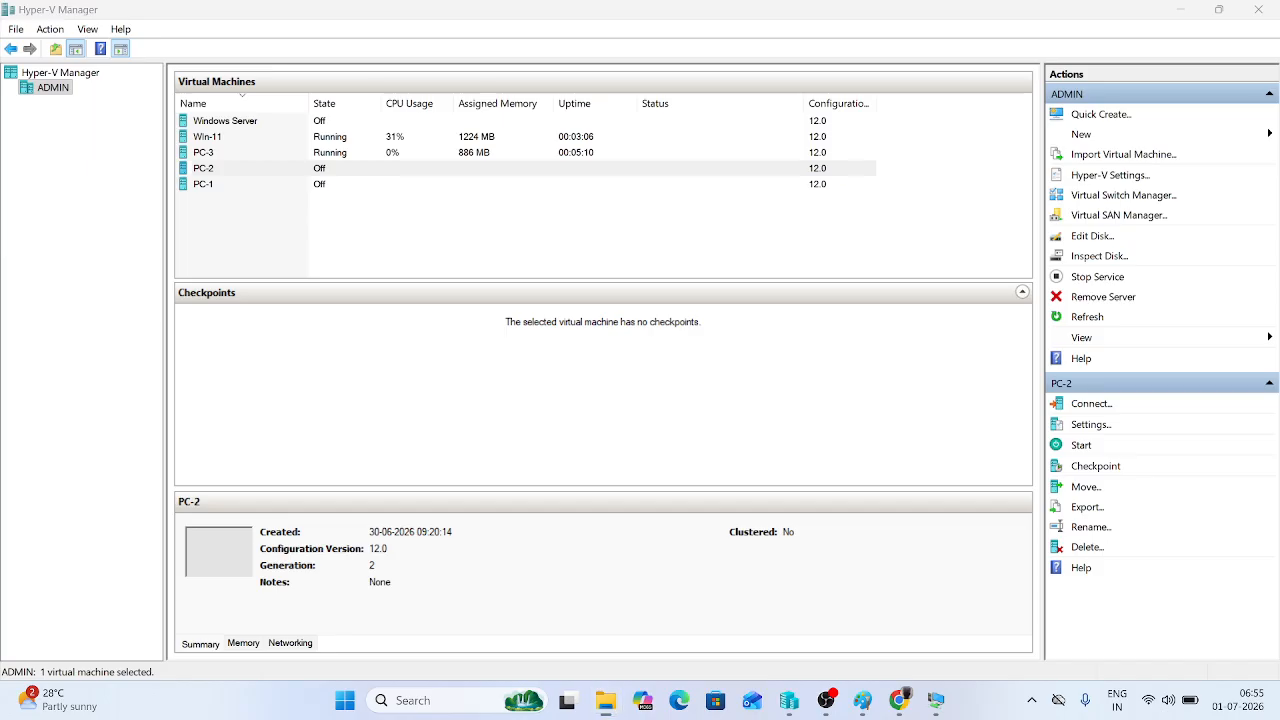
Step: Open a connection to the Windows Server virtual machine and start it, continuing from its last state
click(256, 136)
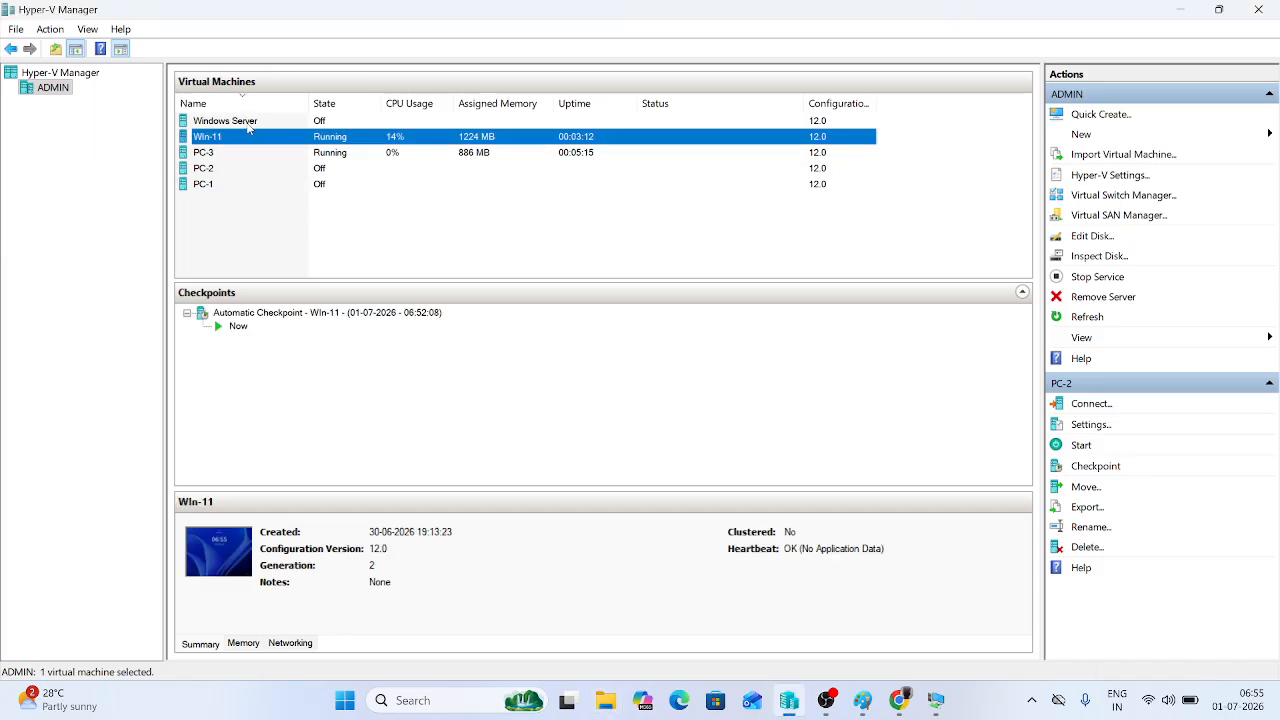
click(245, 121)
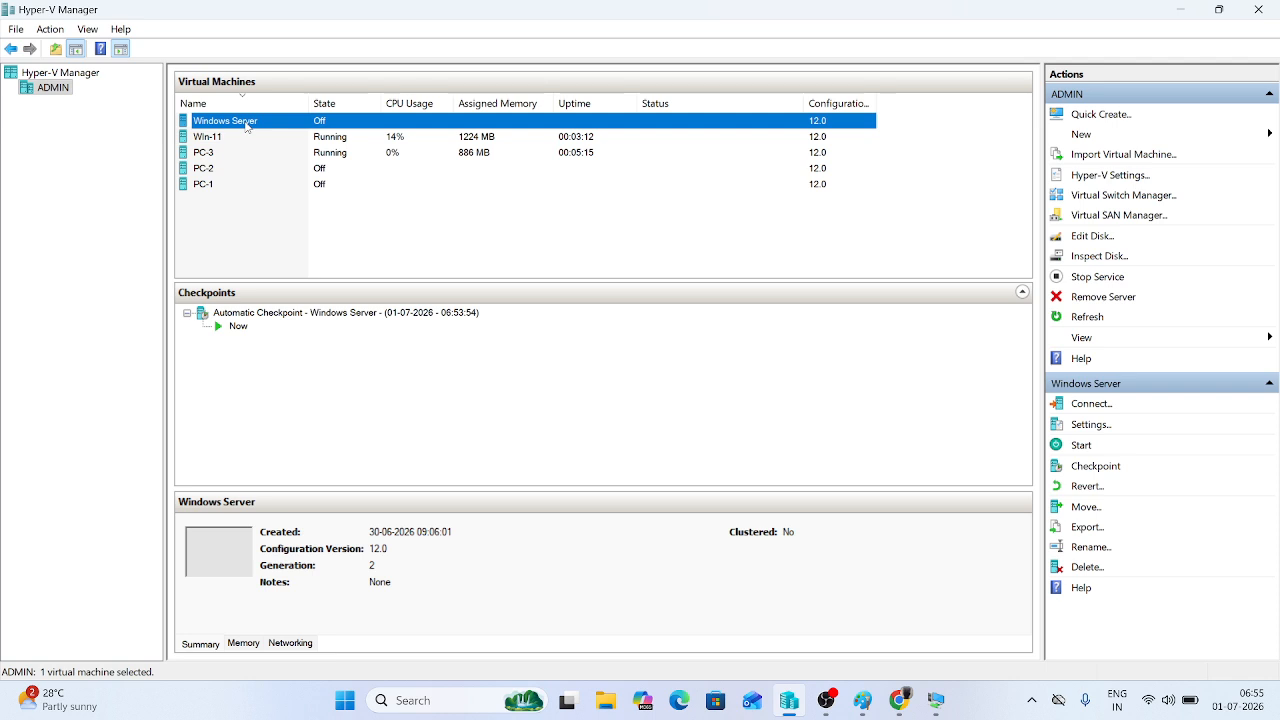
right_click(246, 124)
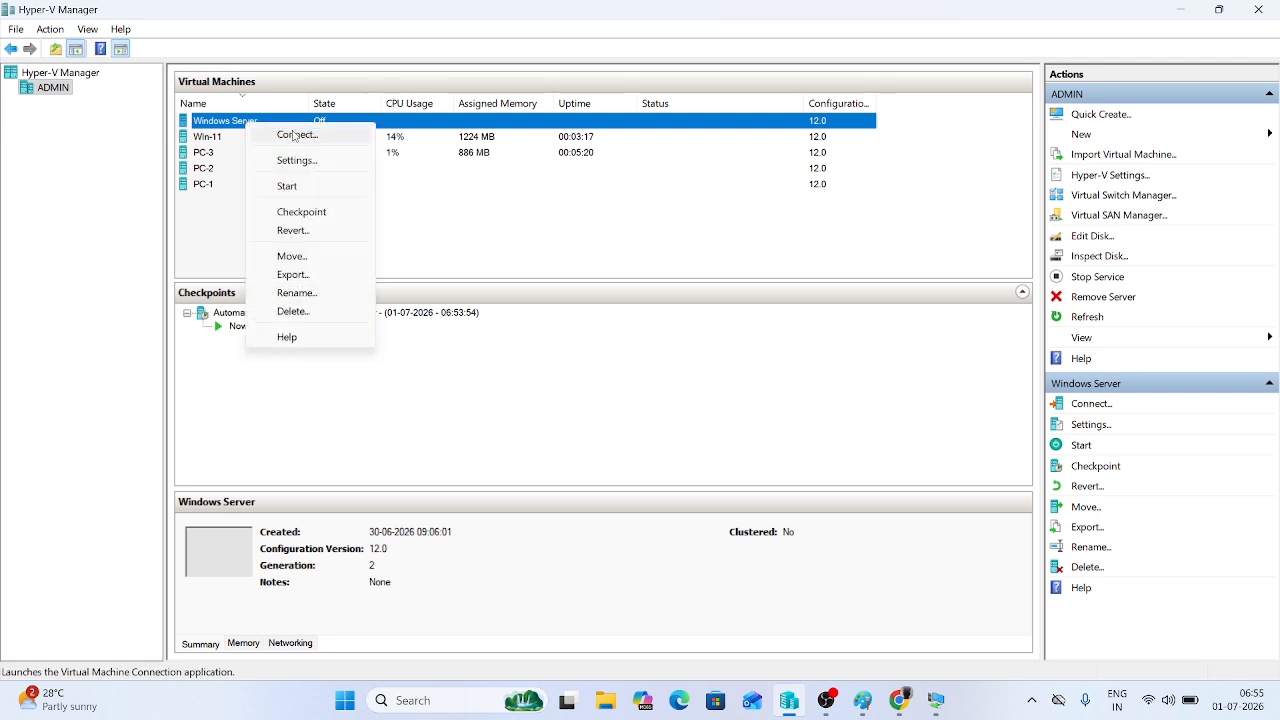
click(293, 134)
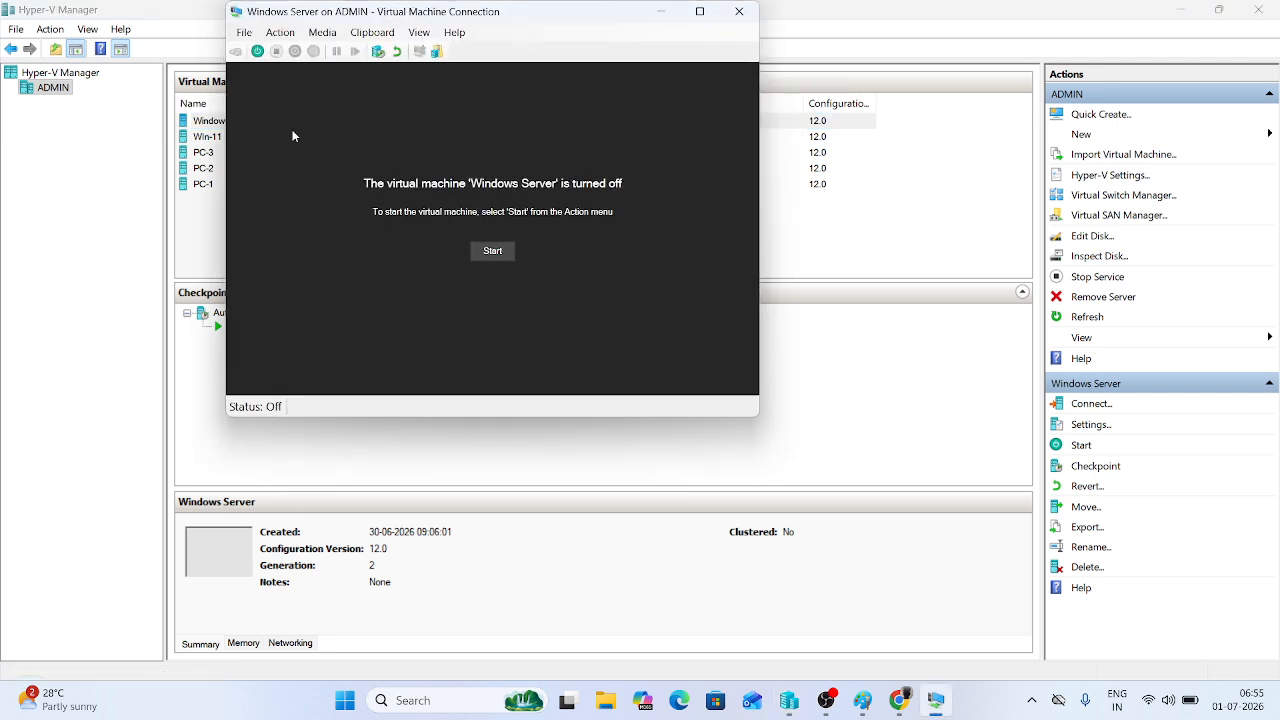
click(492, 251)
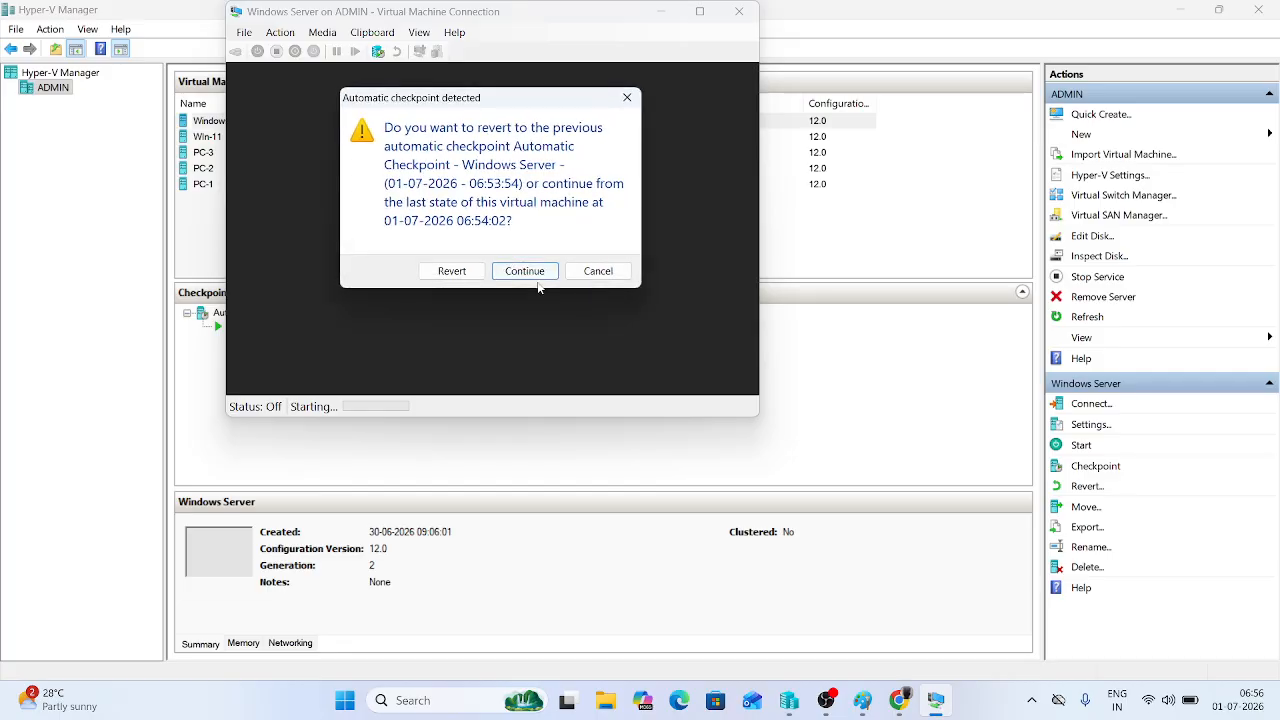
click(545, 273)
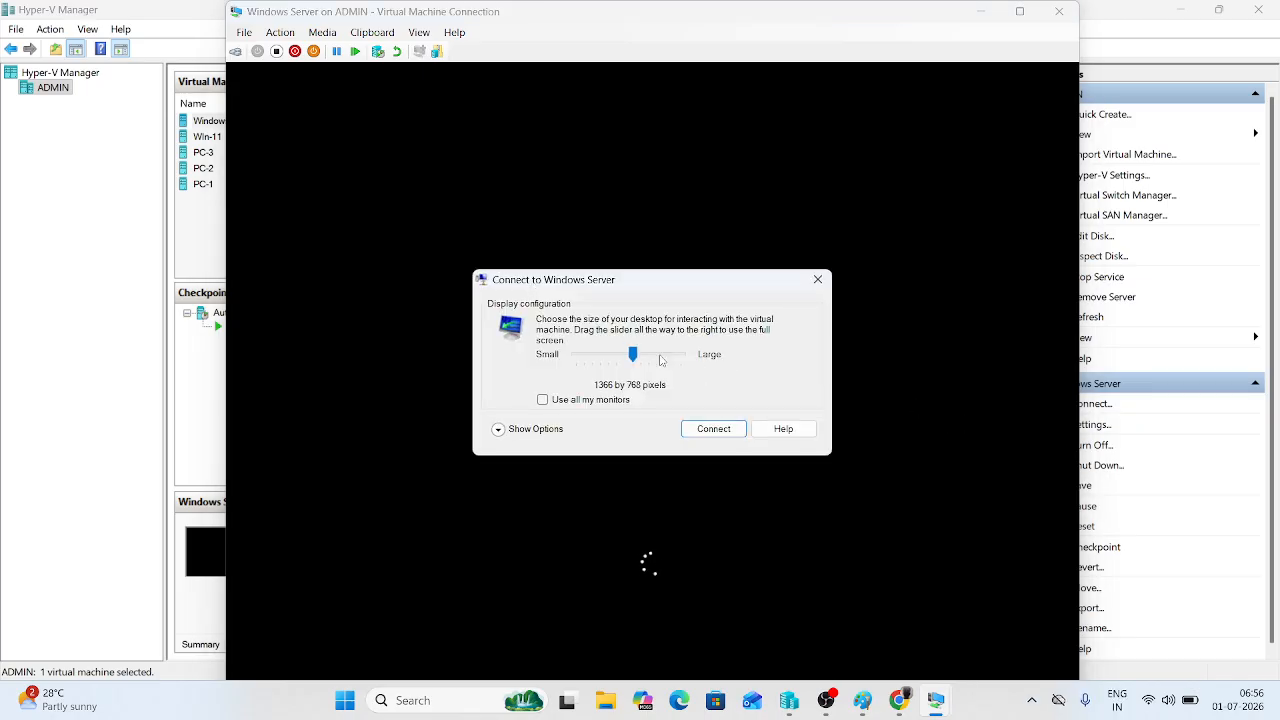
Step: Connect to Windows Server at the largest display size and sign in as Administrator with the account password, dismissing the Windows Admin Center message
drag(632, 354, 681, 354)
click(723, 429)
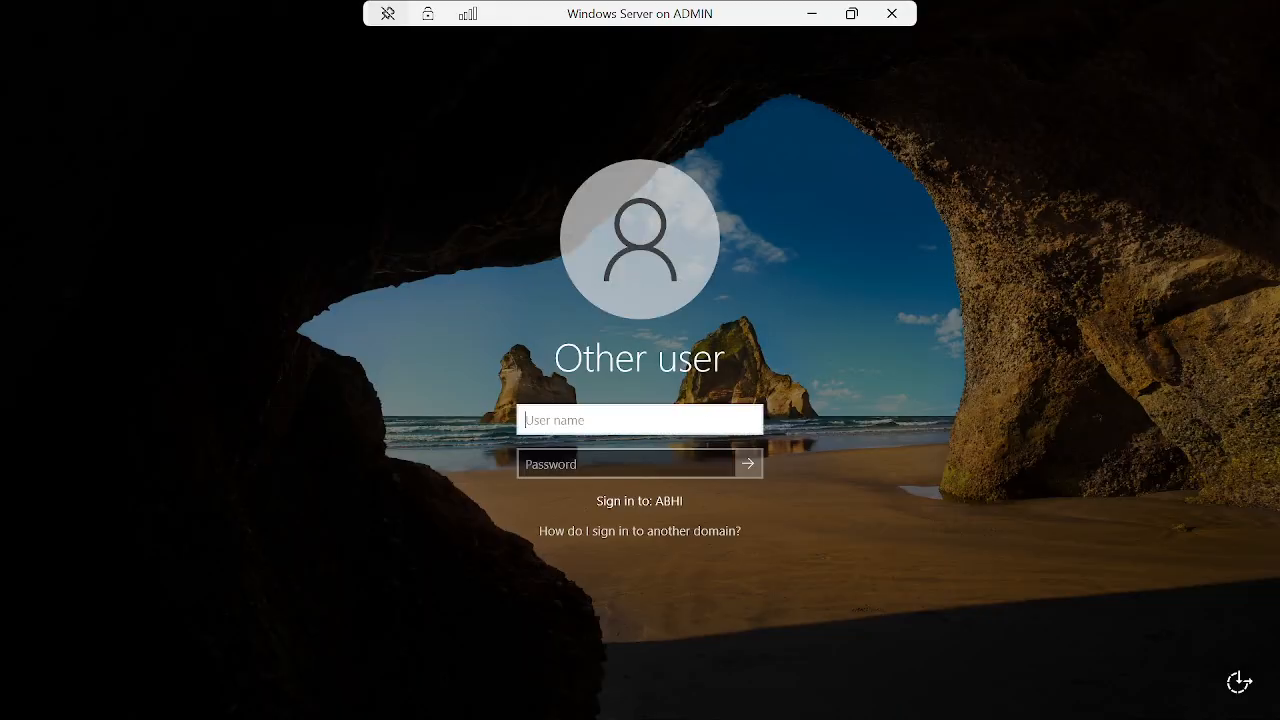
text(Administrator)
key(Tab)
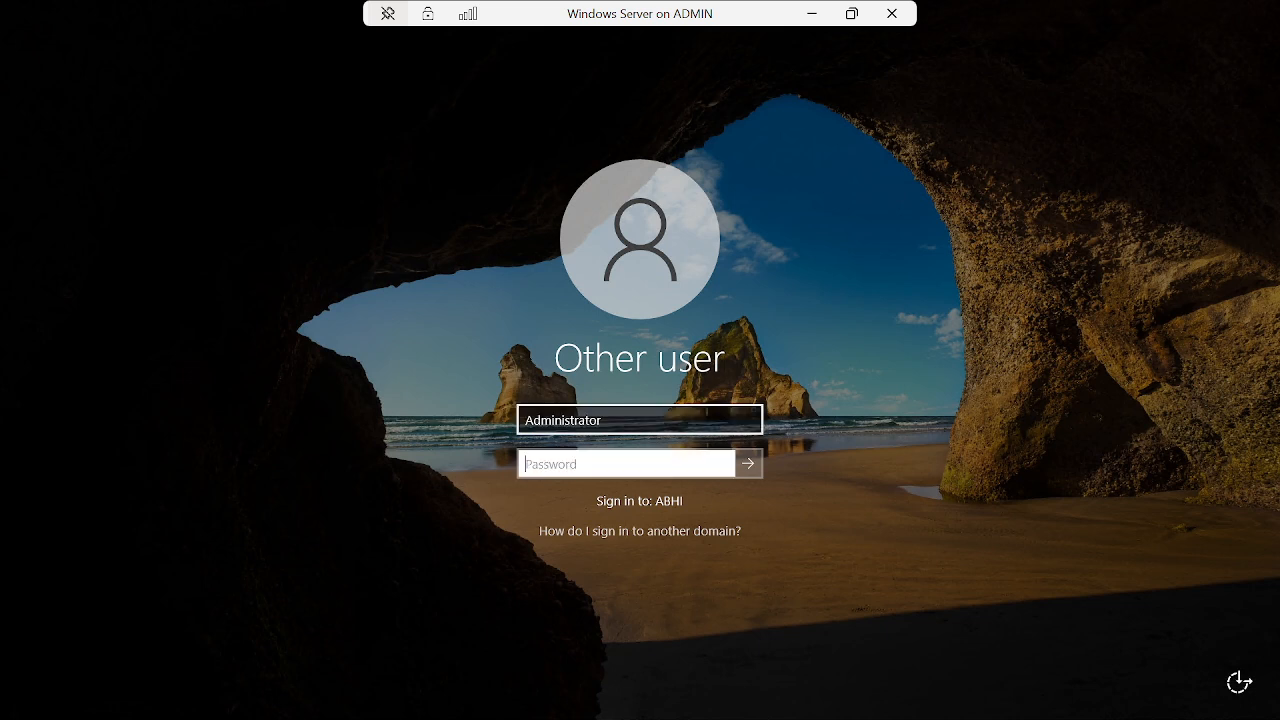
text(aaaaaaaaa)
key(Return)
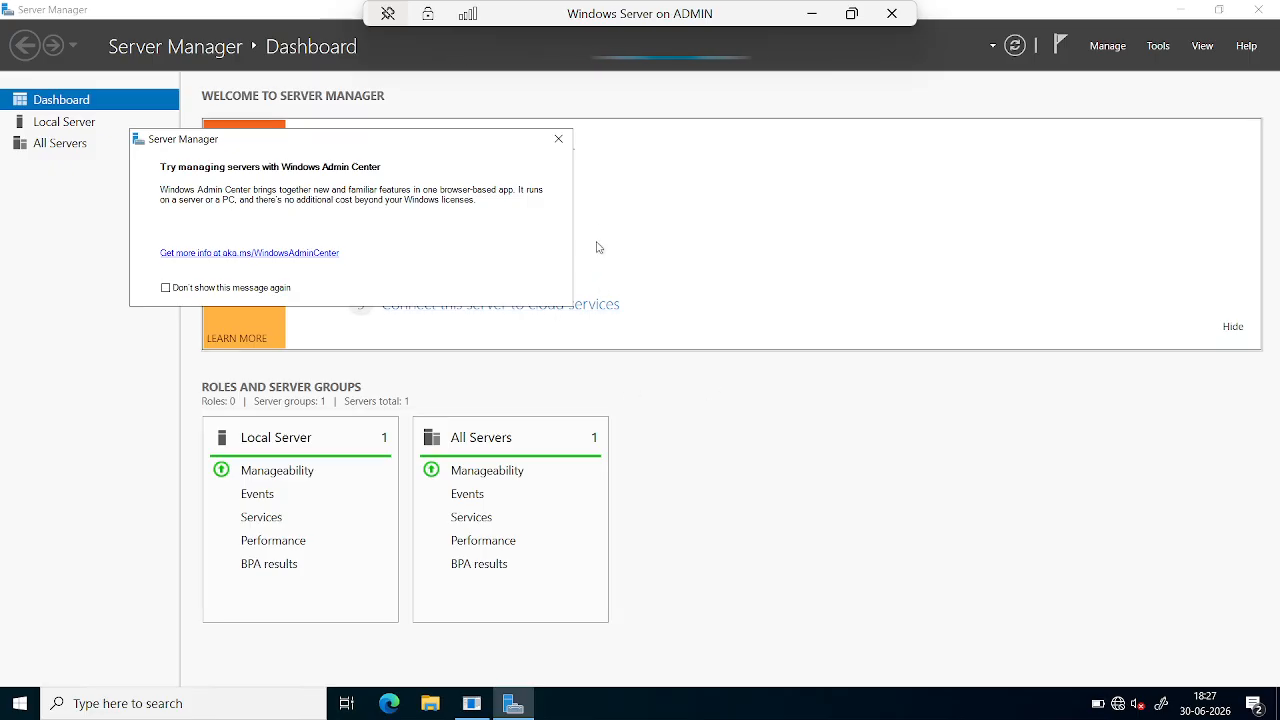
click(558, 138)
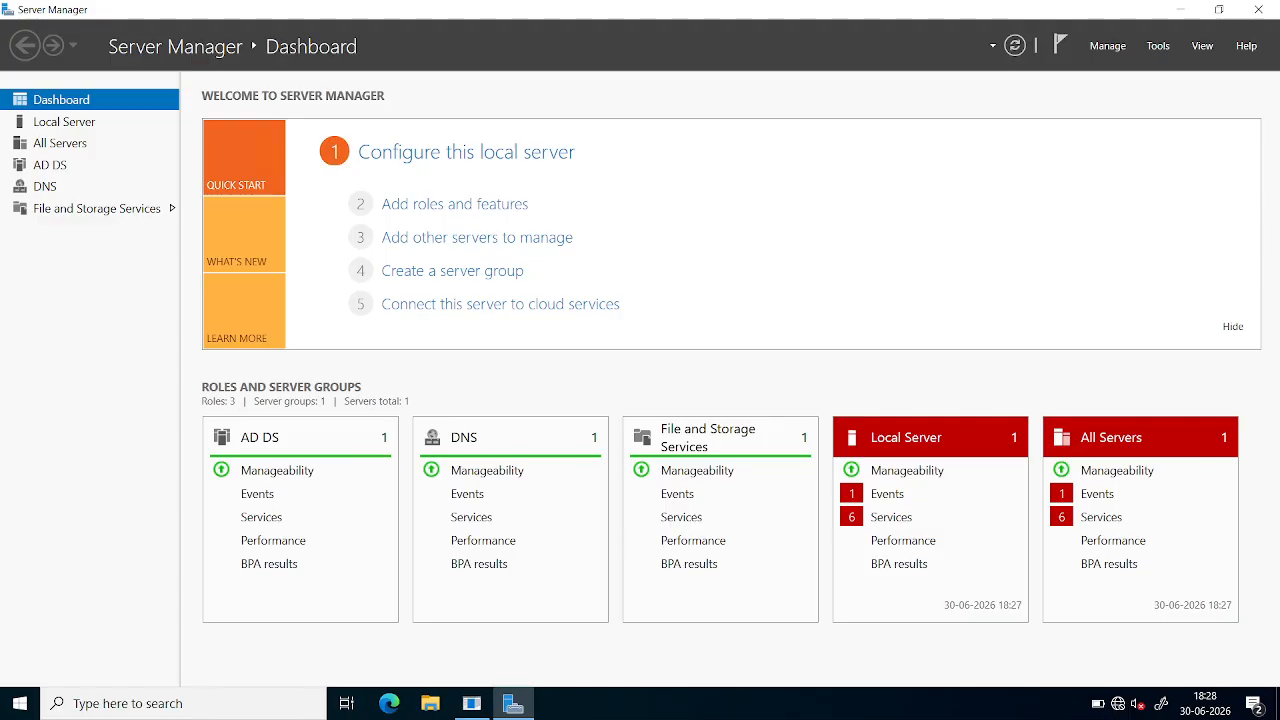
Step: Capture a snip of the Server Manager dashboard and copy it, minimizing the Windows Server connection
key(super+shift+s)
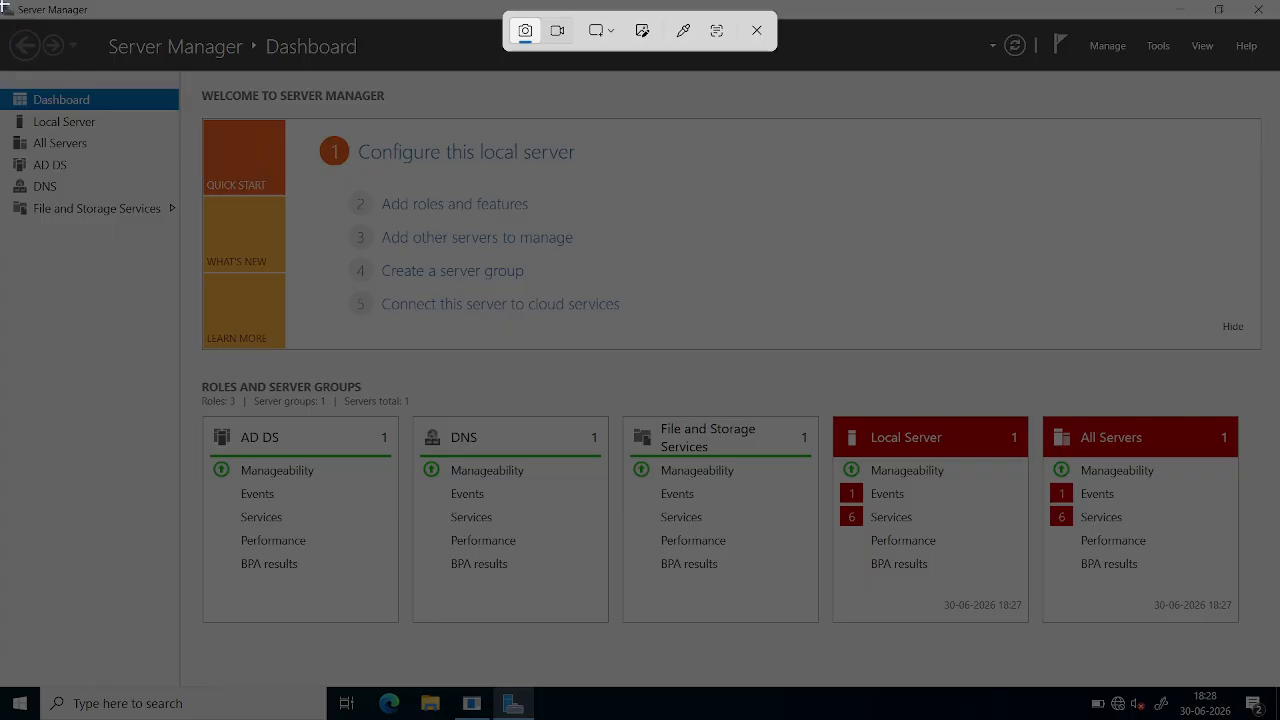
drag(3, 4, 1163, 630)
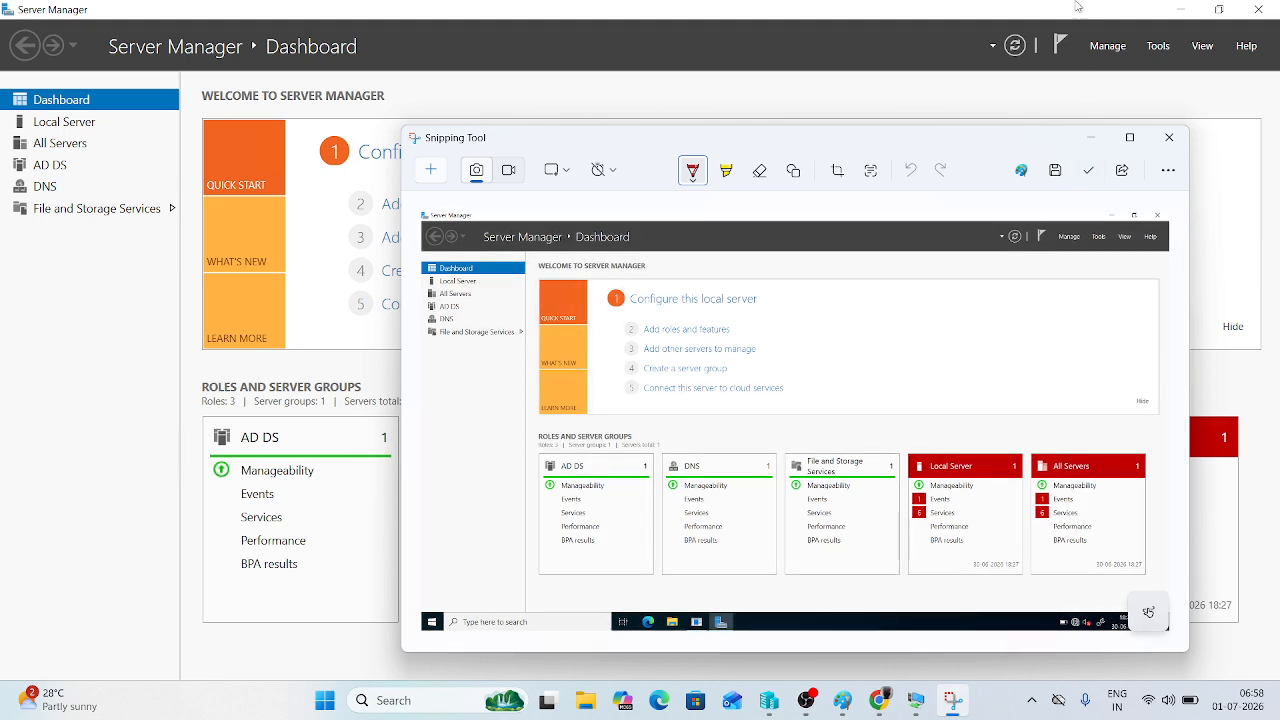
mouse_move(1077, 4)
click(387, 13)
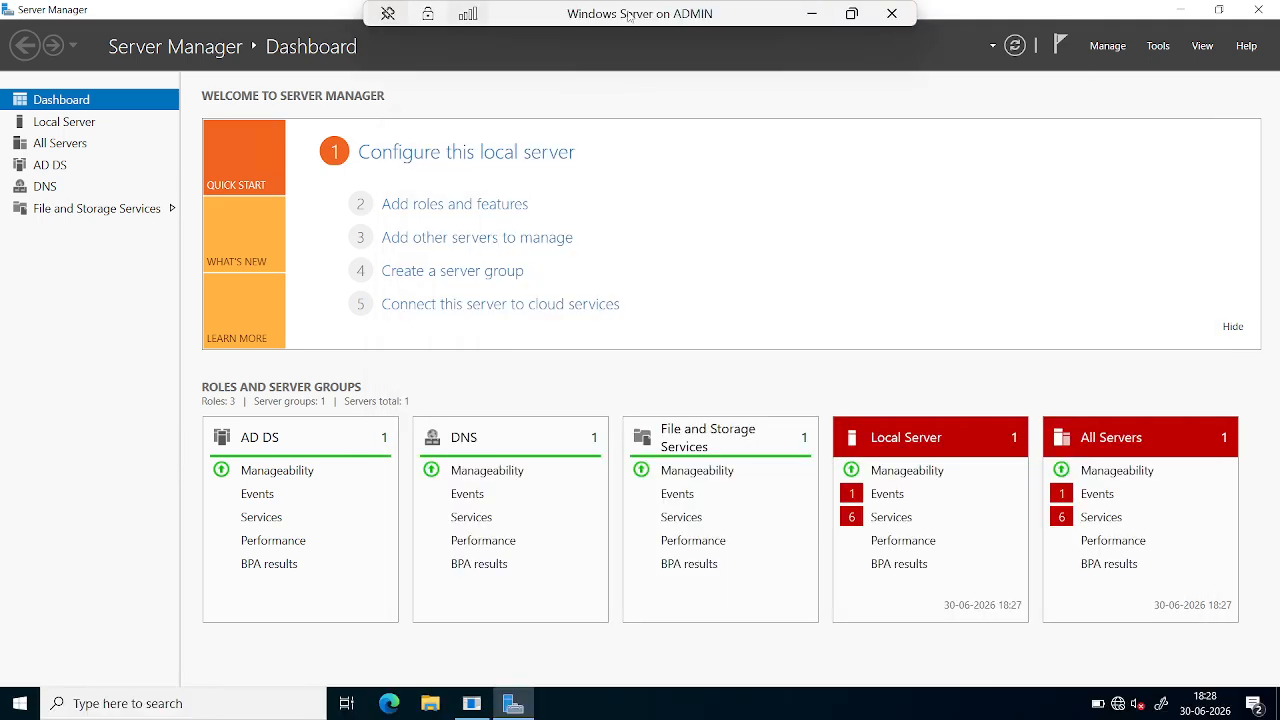
click(812, 13)
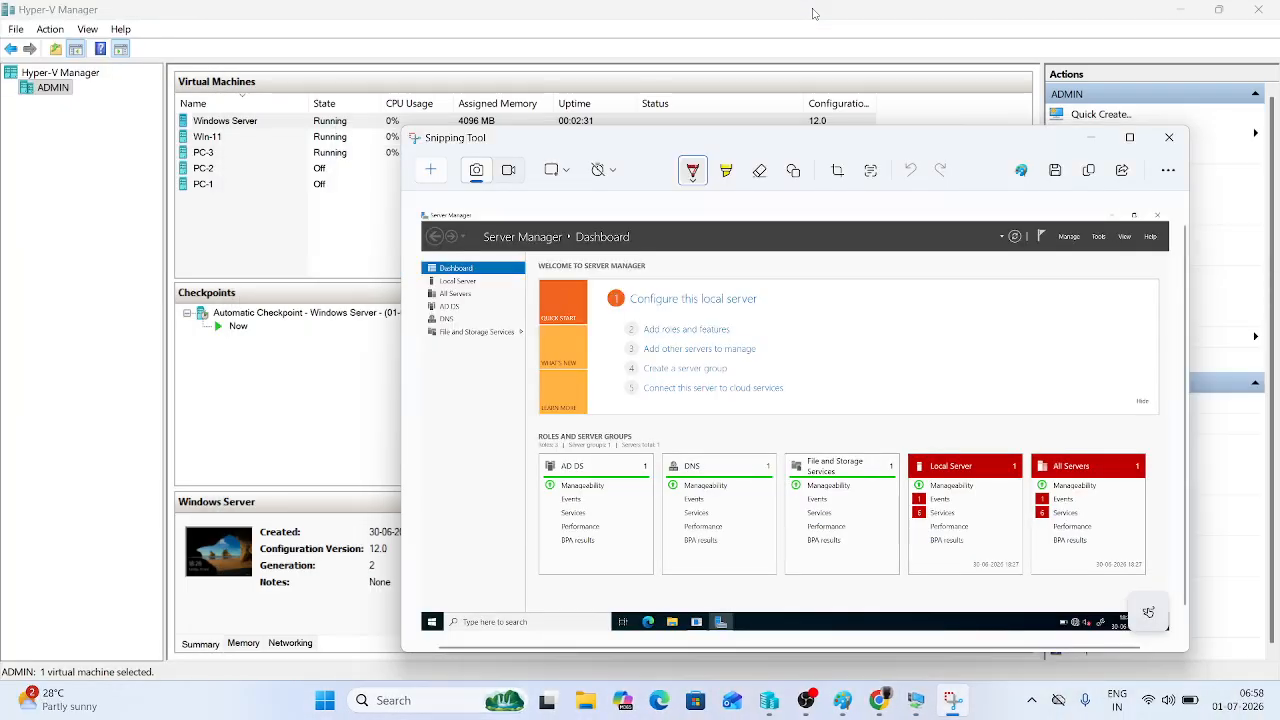
click(1089, 175)
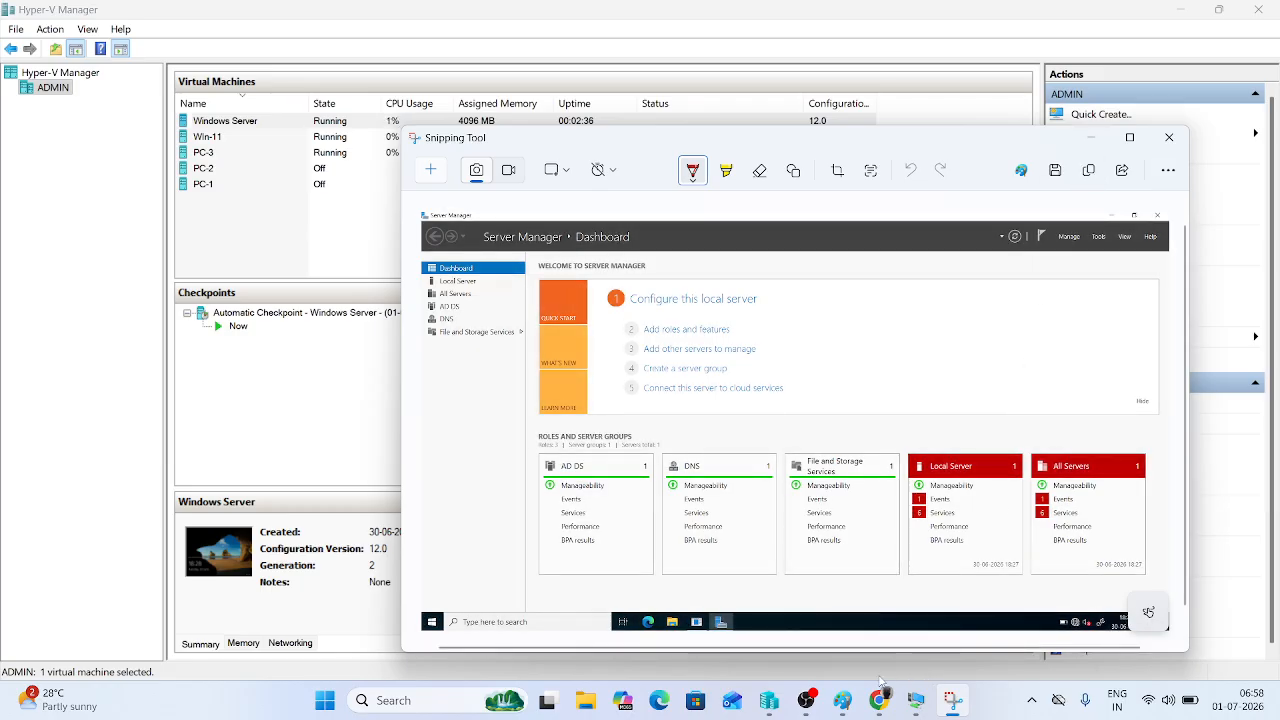
Step: Switch to Paint and extend the canvas downward below the network diagram to 2015 × 4350 px
click(843, 700)
scroll(639, 479, down, 2)
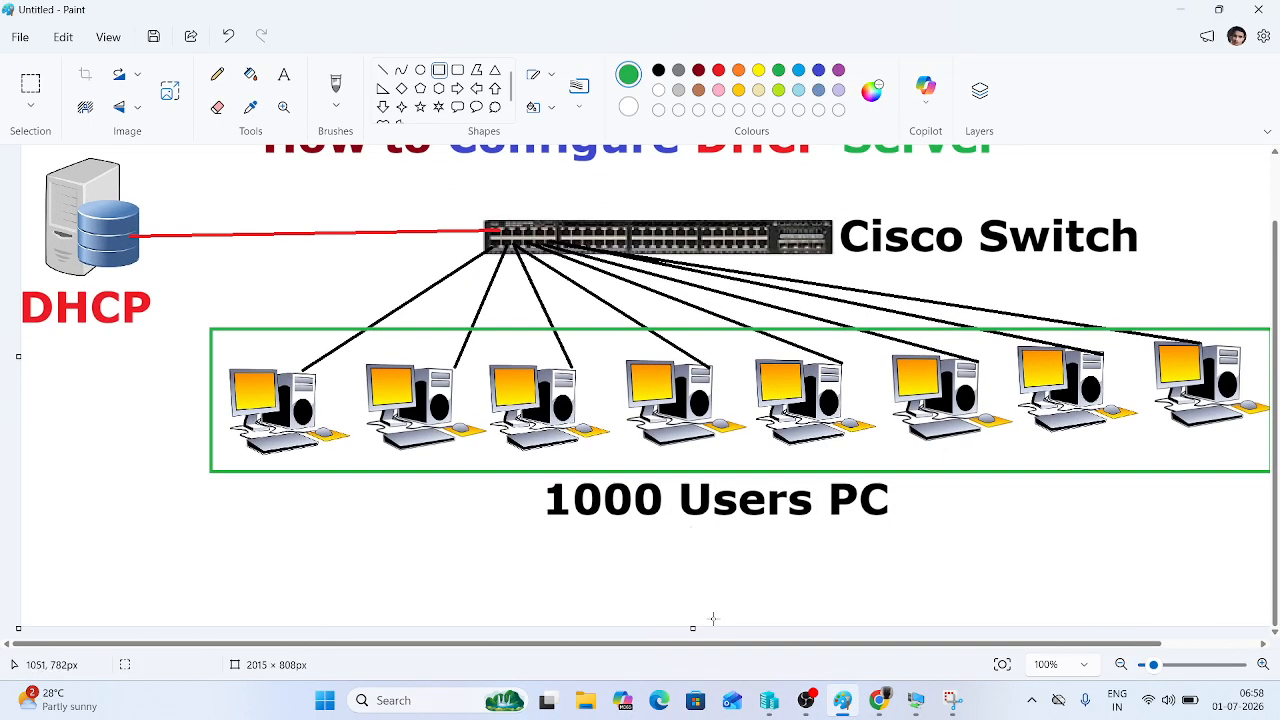
drag(692, 629, 697, 717)
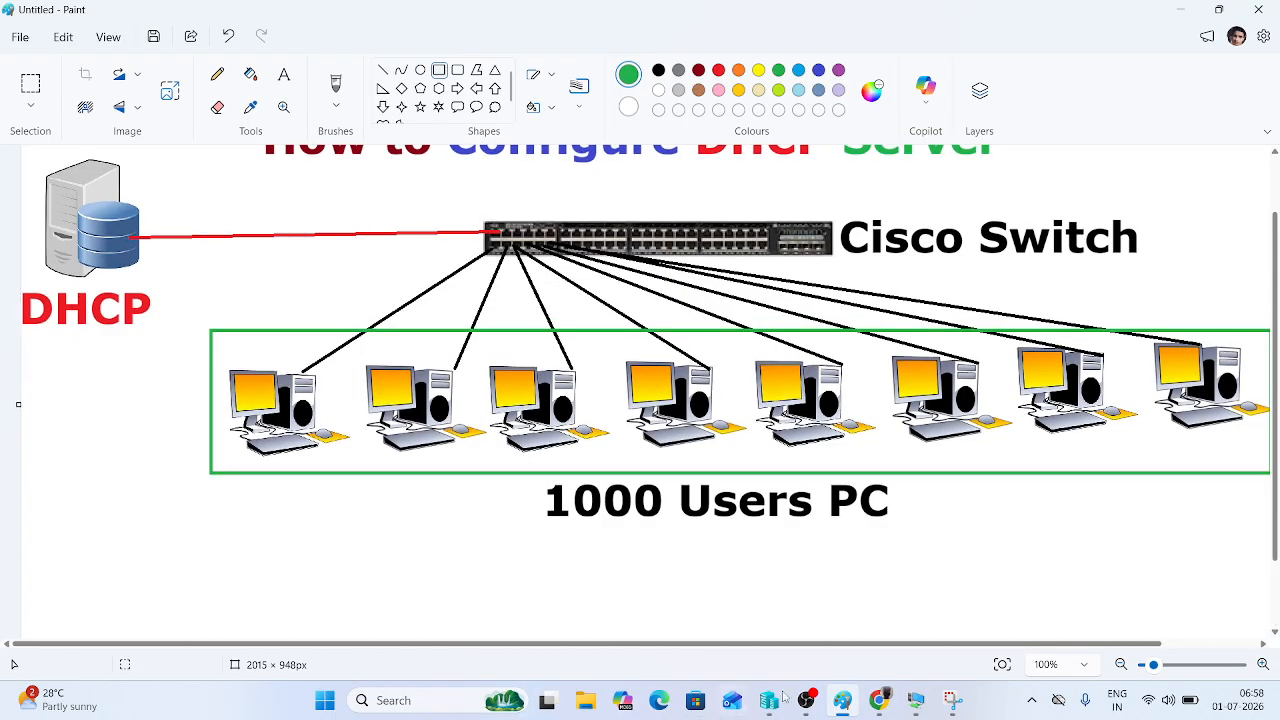
drag(1157, 665, 1146, 665)
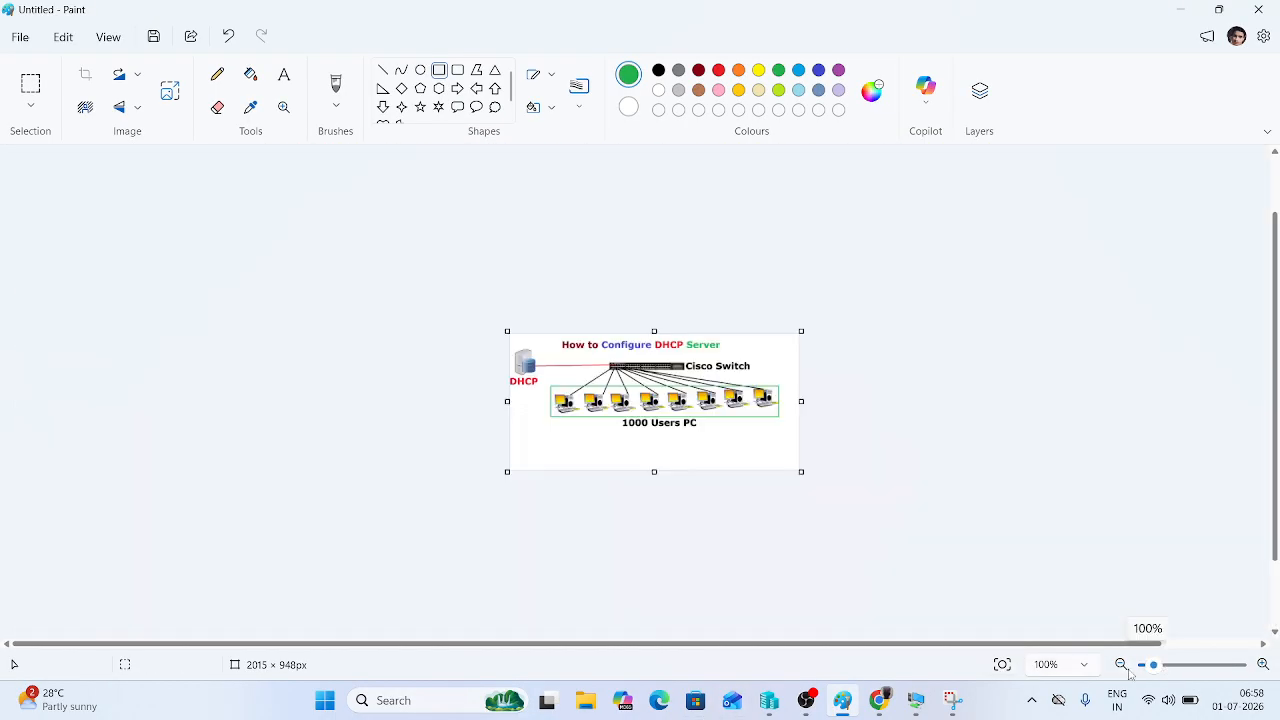
drag(640, 440, 640, 716)
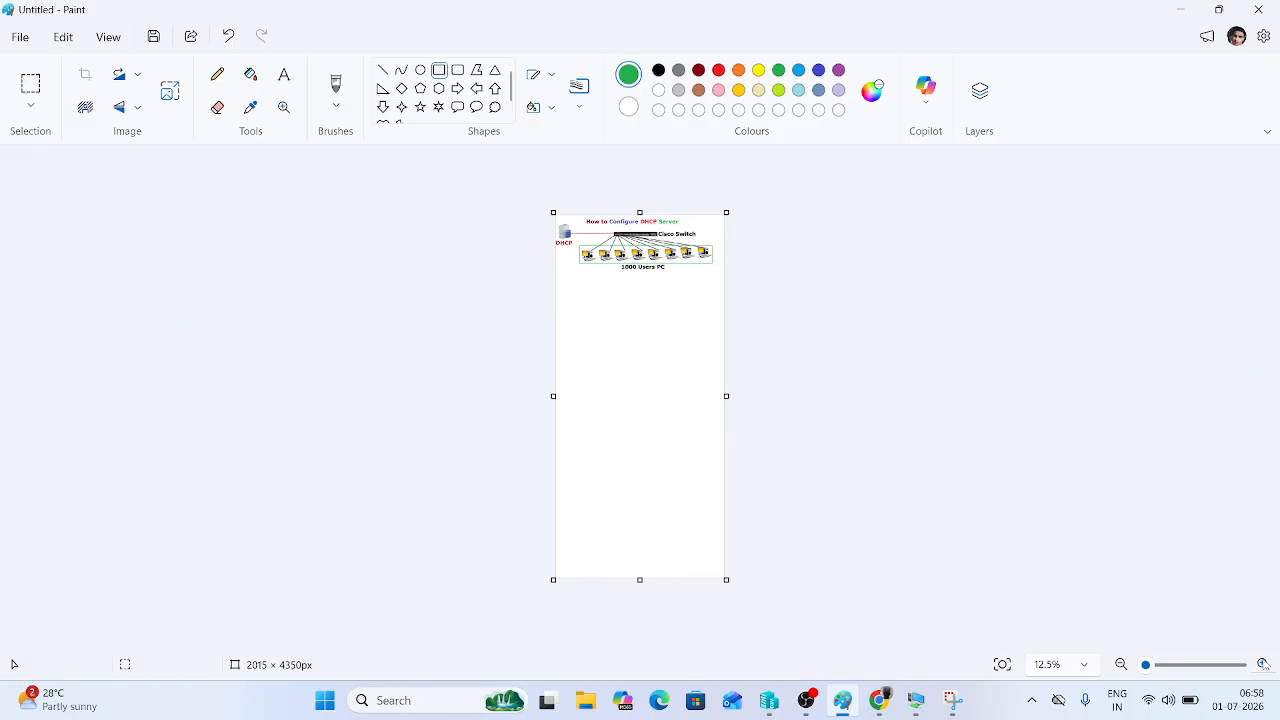
Step: Paste the Server Manager dashboard snip and position it below the "1000 Users PC" caption
click(1264, 666)
click(1264, 666)
click(1264, 666)
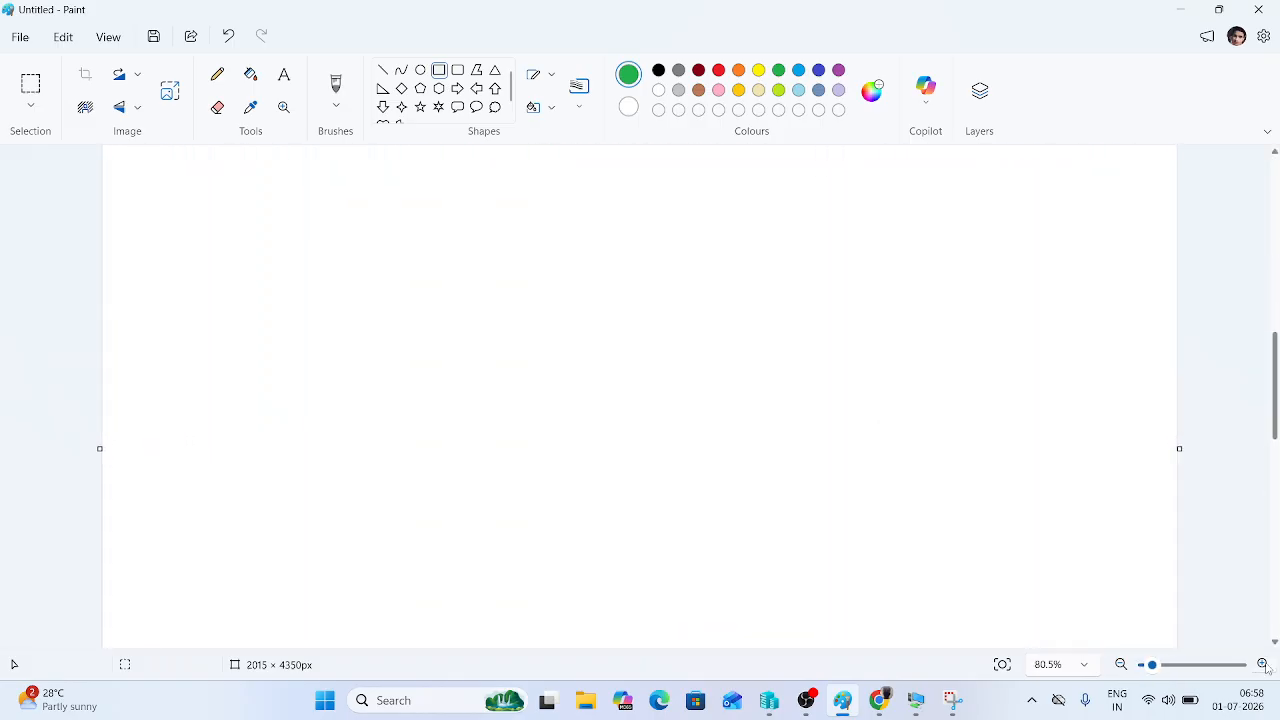
click(1264, 666)
scroll(349, 400, up, 5)
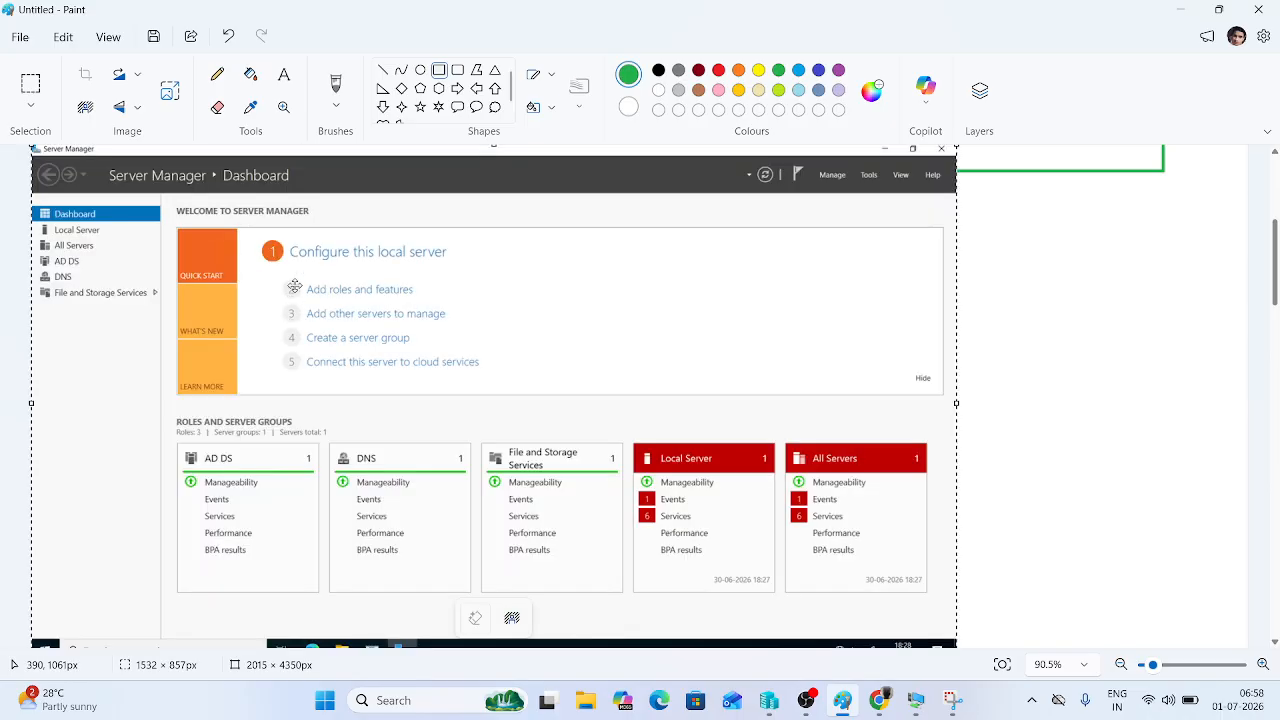
key(ctrl+v)
drag(300, 268, 383, 395)
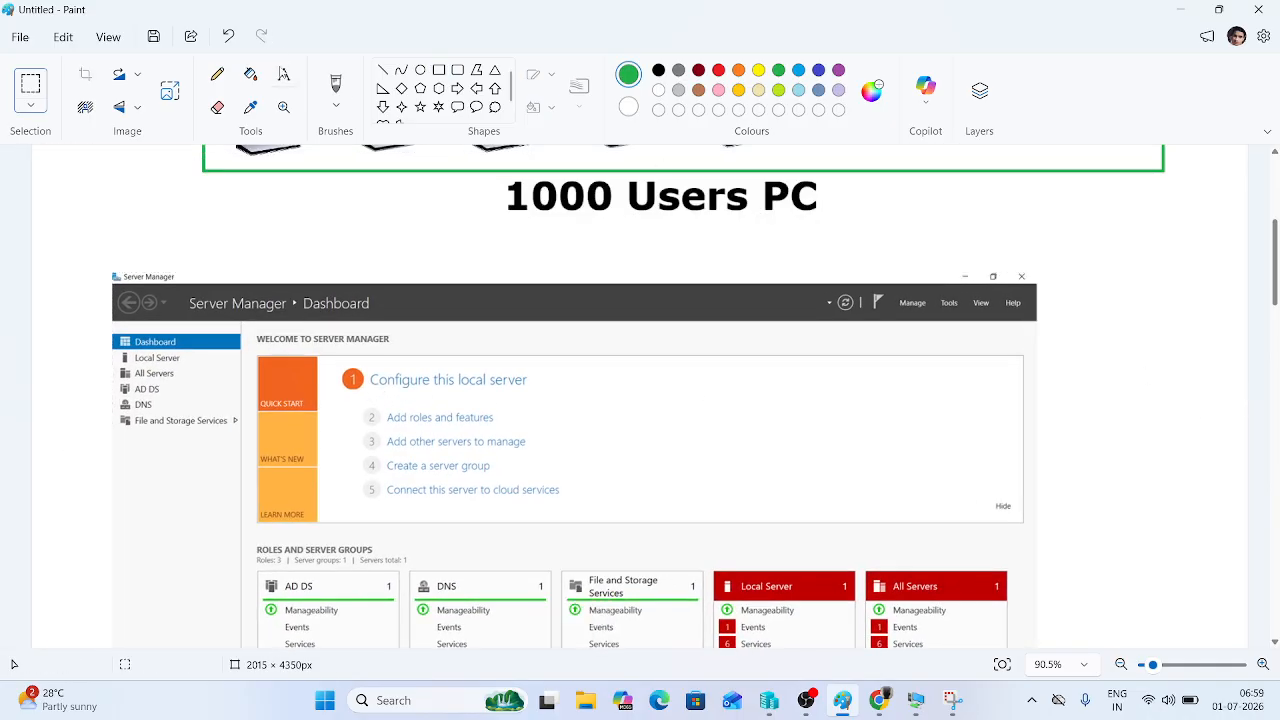
Step: Add the red text "Step-1" just above the upper-left corner of the pasted dashboard snip
click(283, 78)
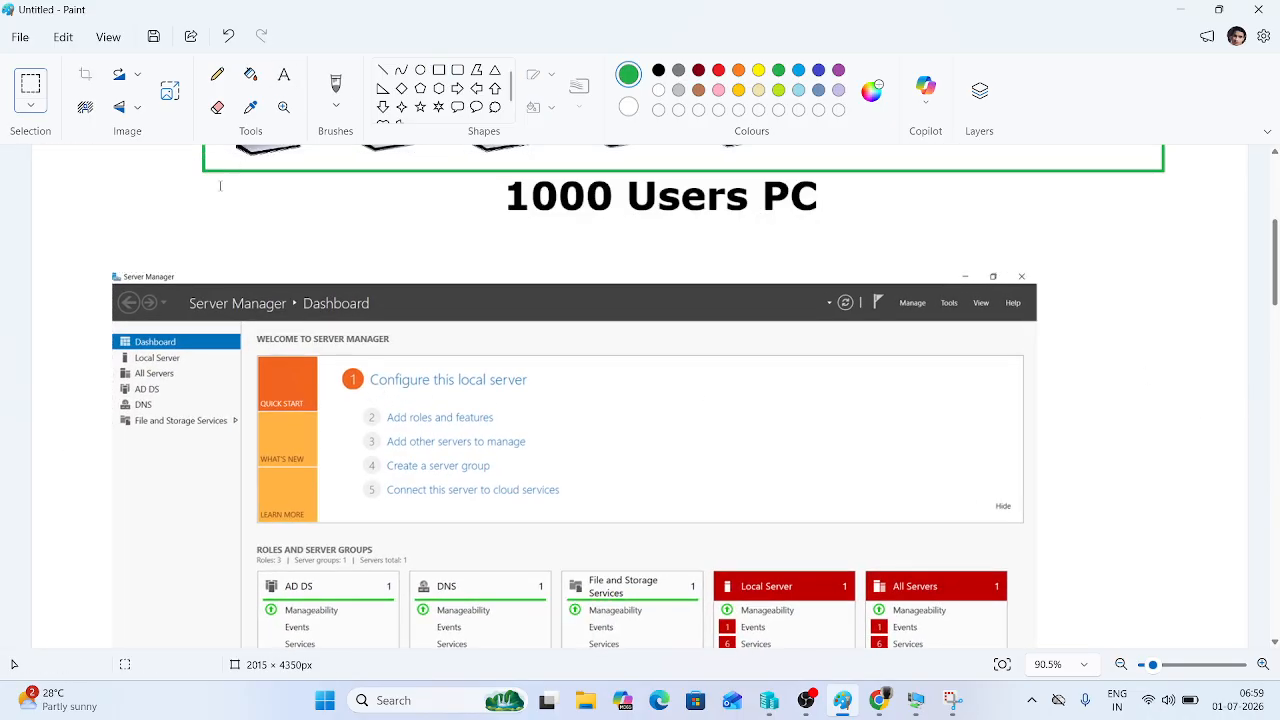
click(718, 72)
click(120, 239)
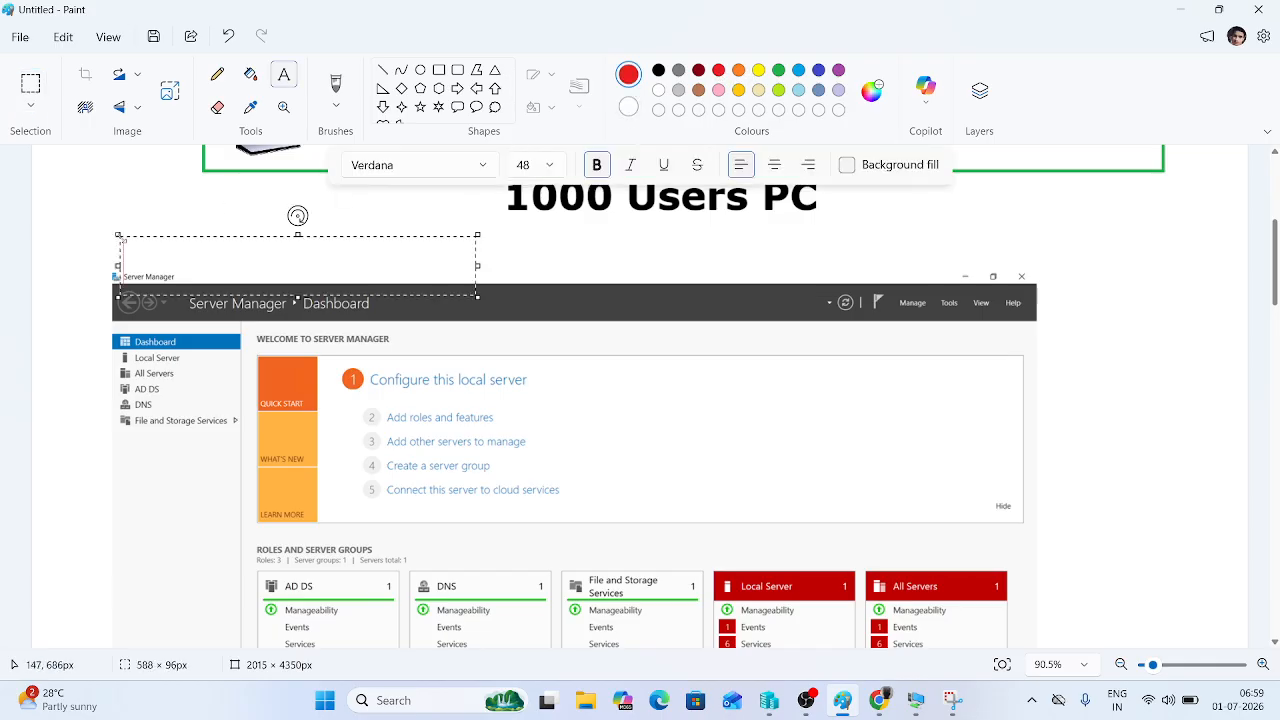
text(Step-1)
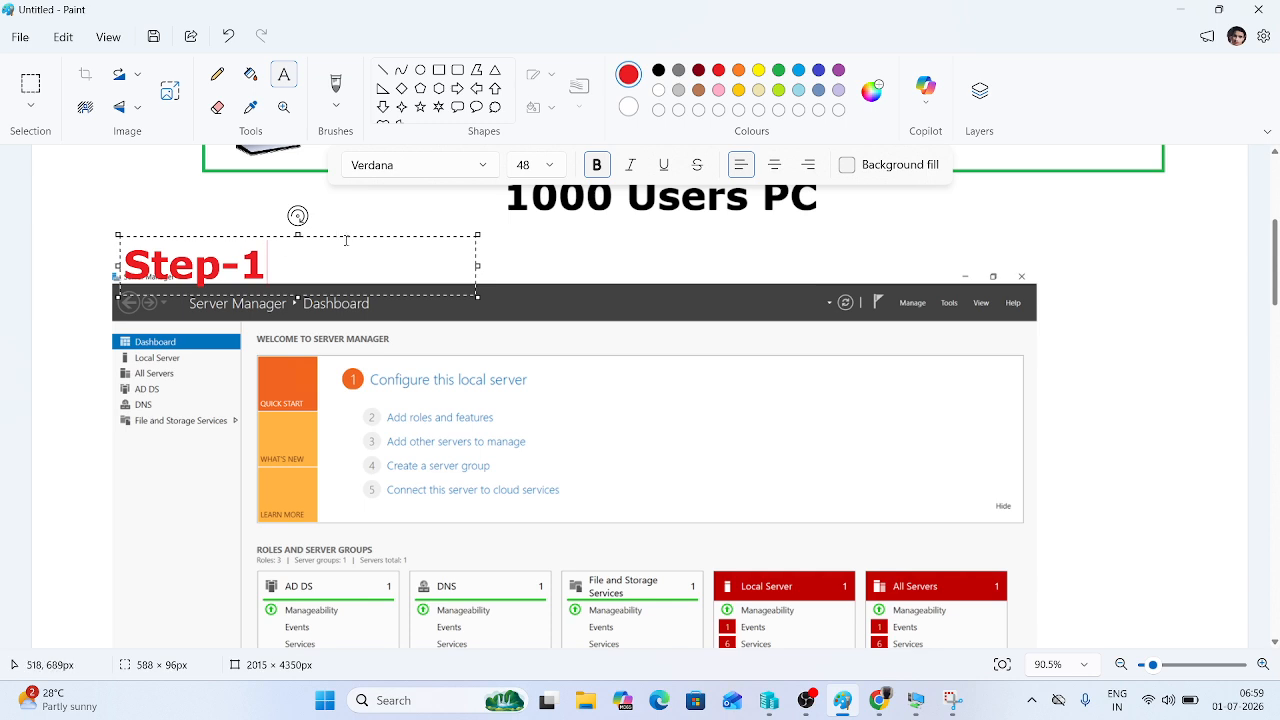
drag(346, 240, 332, 230)
click(620, 394)
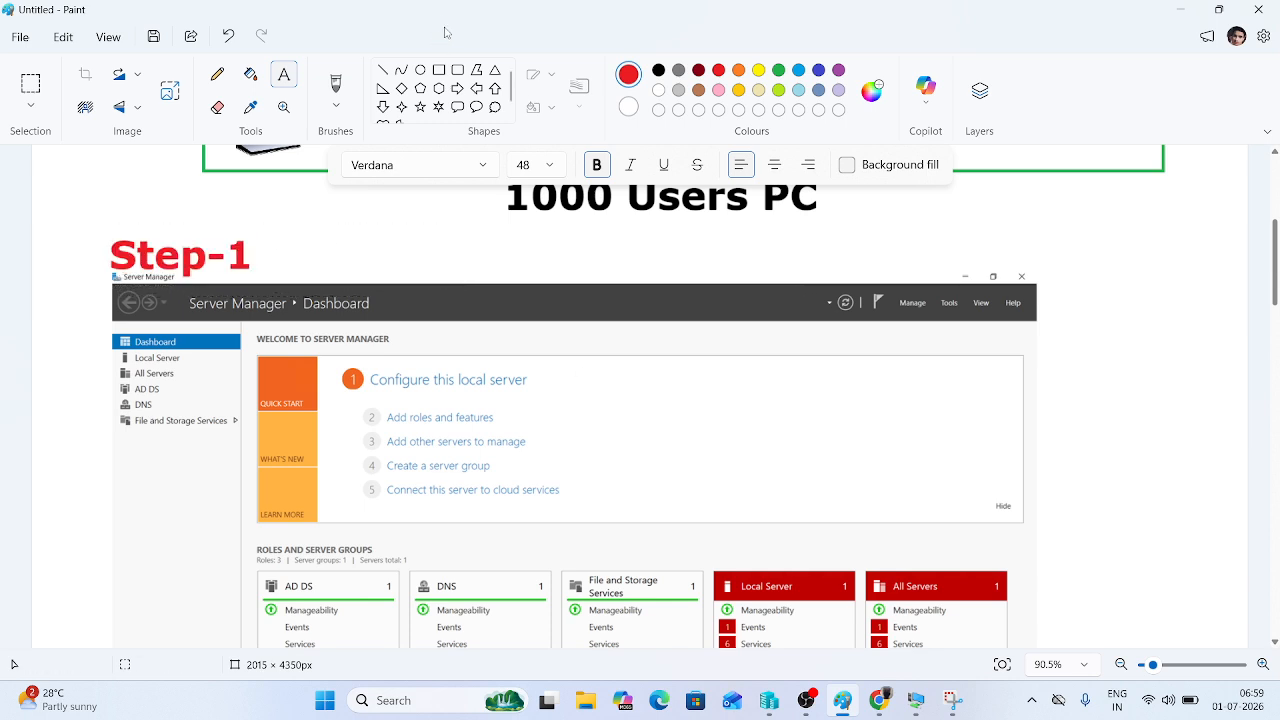
Step: Outline "Add roles and features" in the Step-1 snip with a red rectangle and add a red "1" just beside it
click(439, 69)
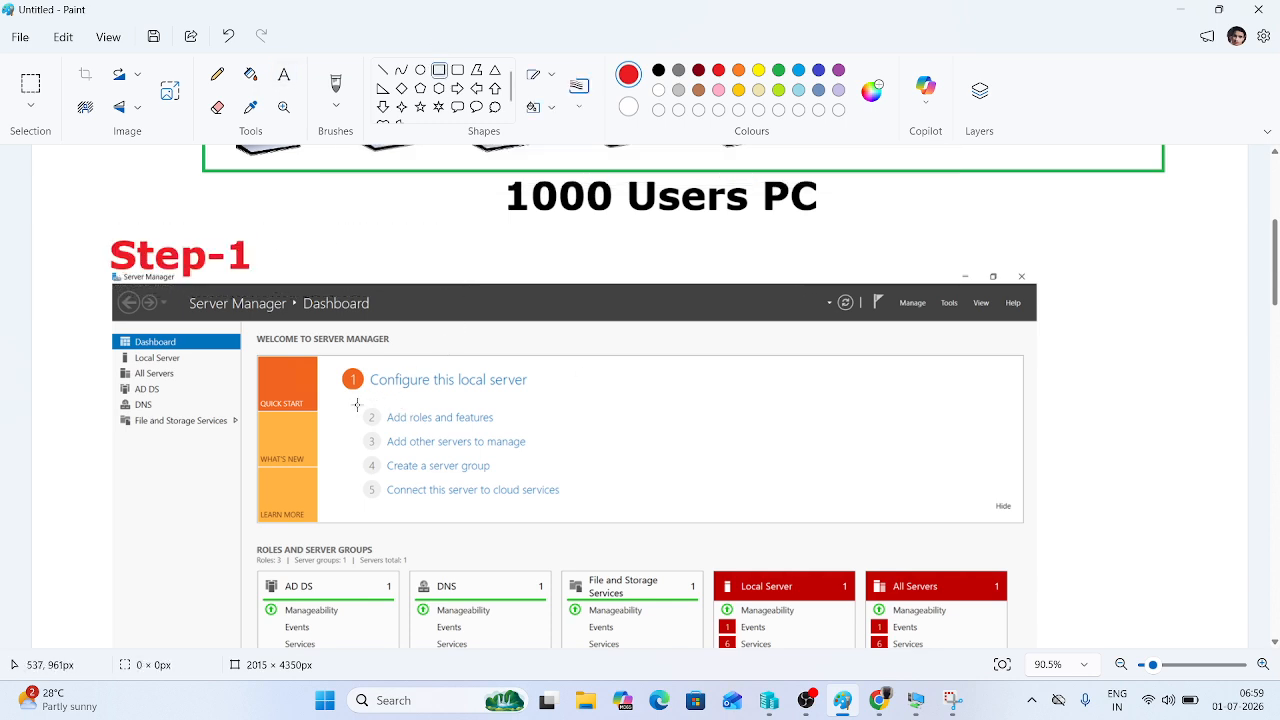
drag(356, 404, 507, 424)
drag(514, 428, 893, 466)
click(551, 420)
click(285, 76)
text(1)
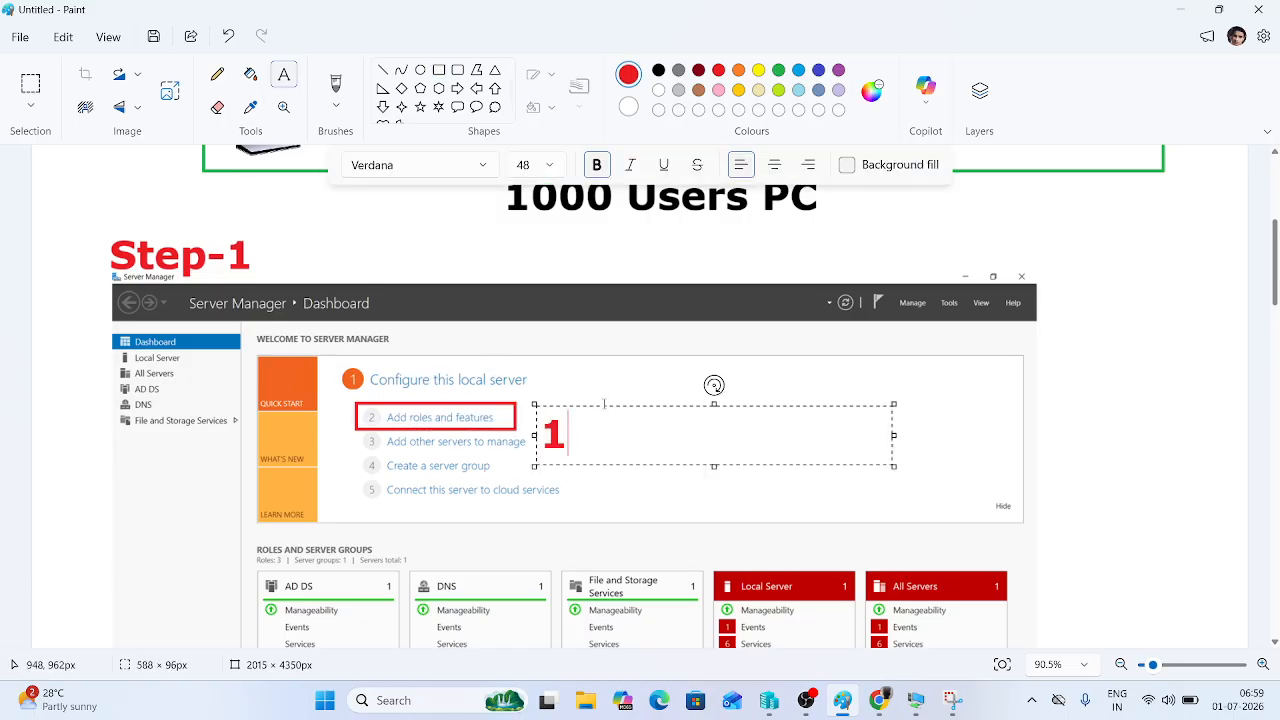
drag(604, 407, 592, 386)
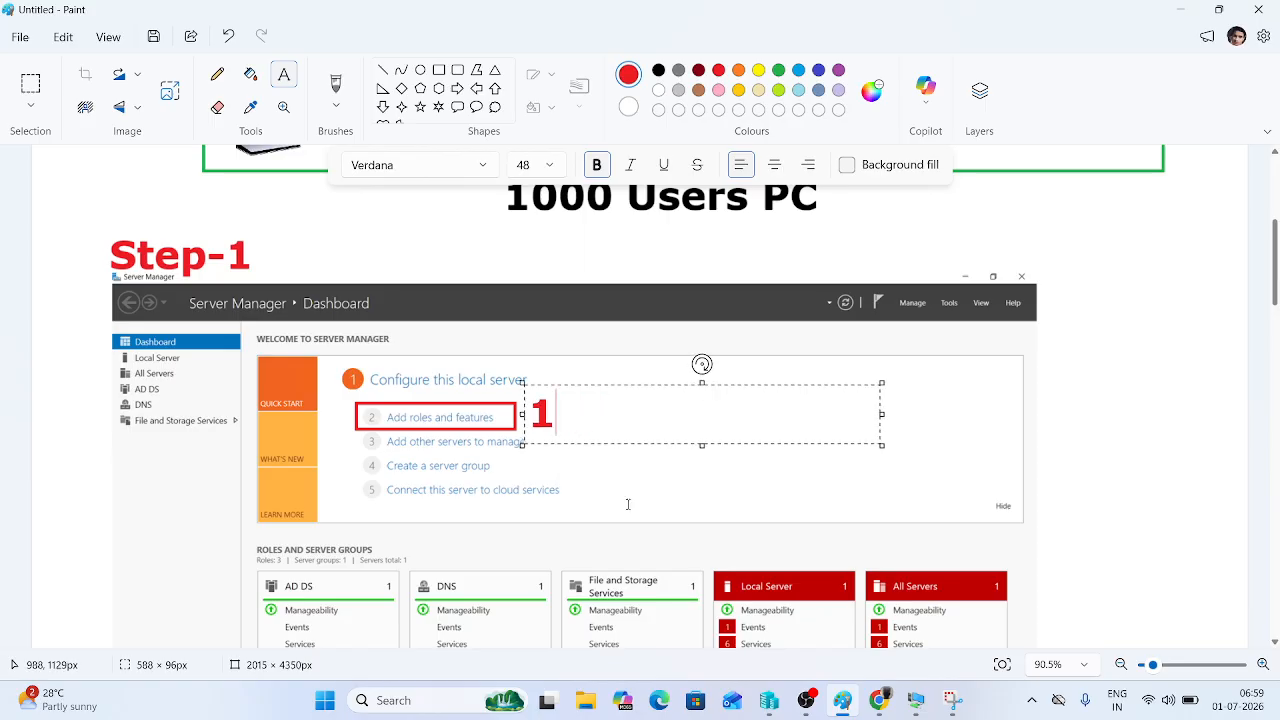
key(Escape)
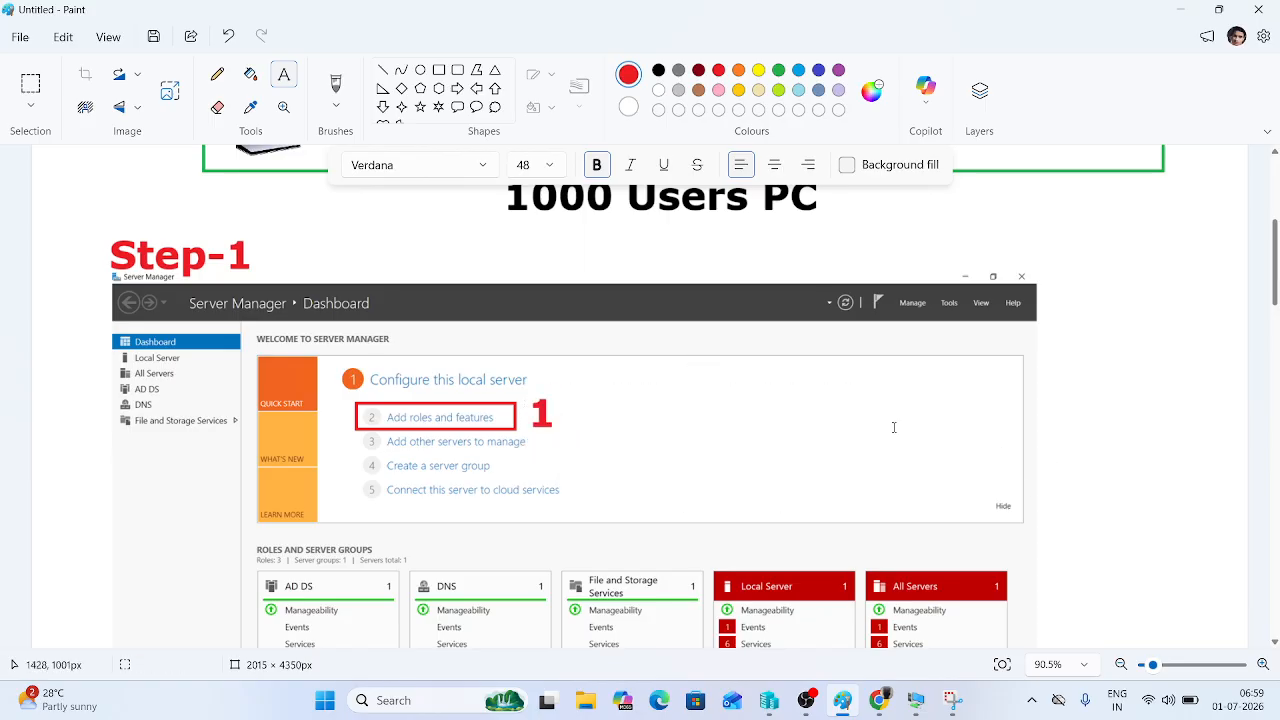
Step: Switch to the Windows Server connection and advance the Add Roles and Features Wizard to the server roles, keeping role-based installation and the server pool selection
scroll(894, 427, down, 5)
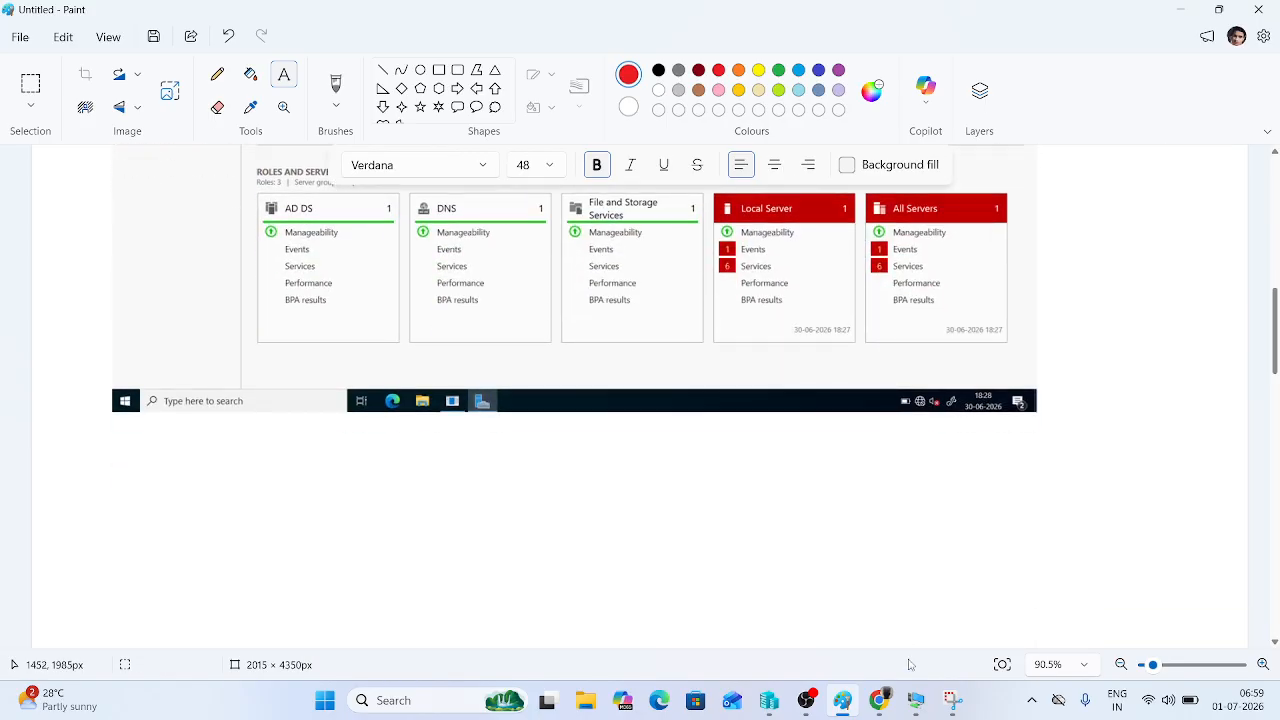
click(916, 700)
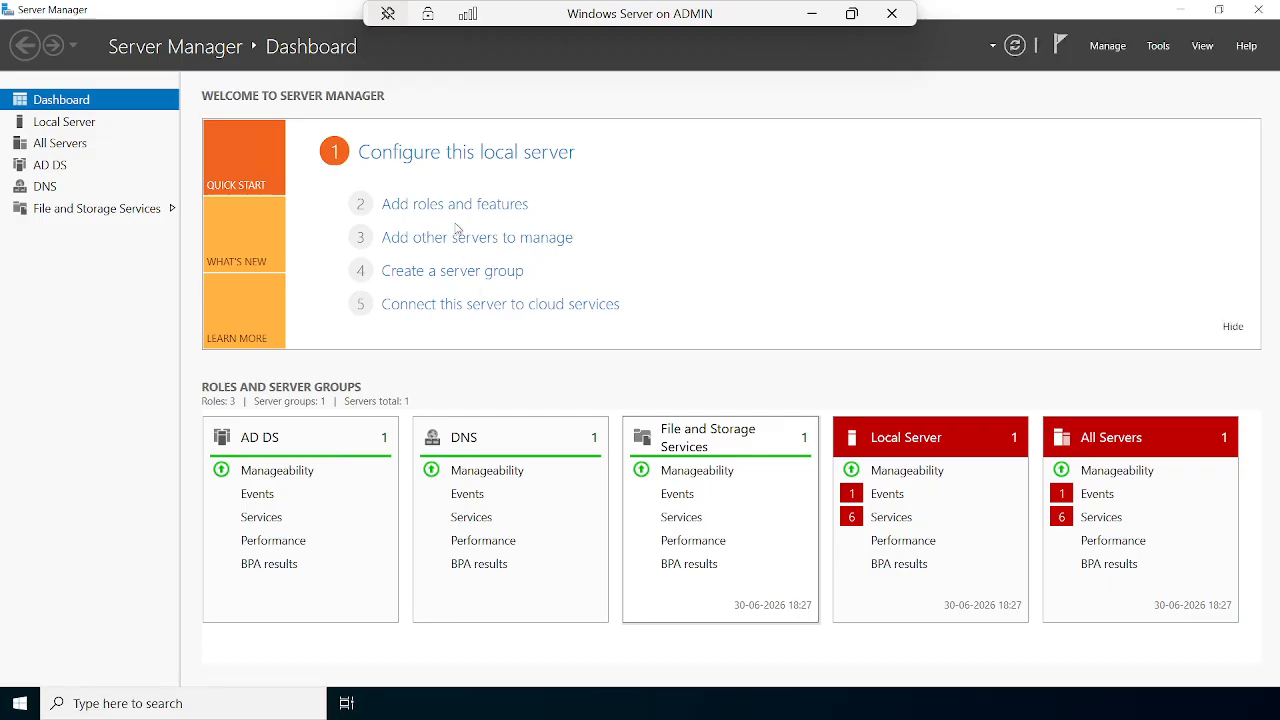
click(457, 204)
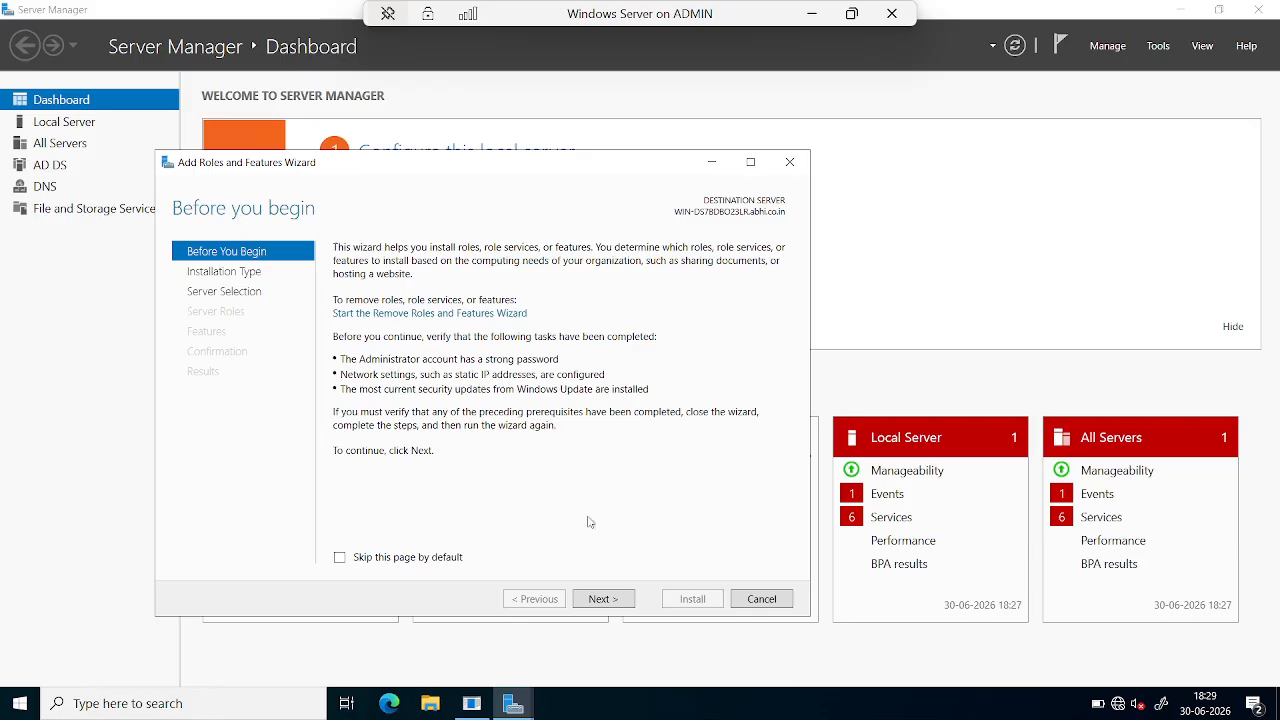
click(603, 598)
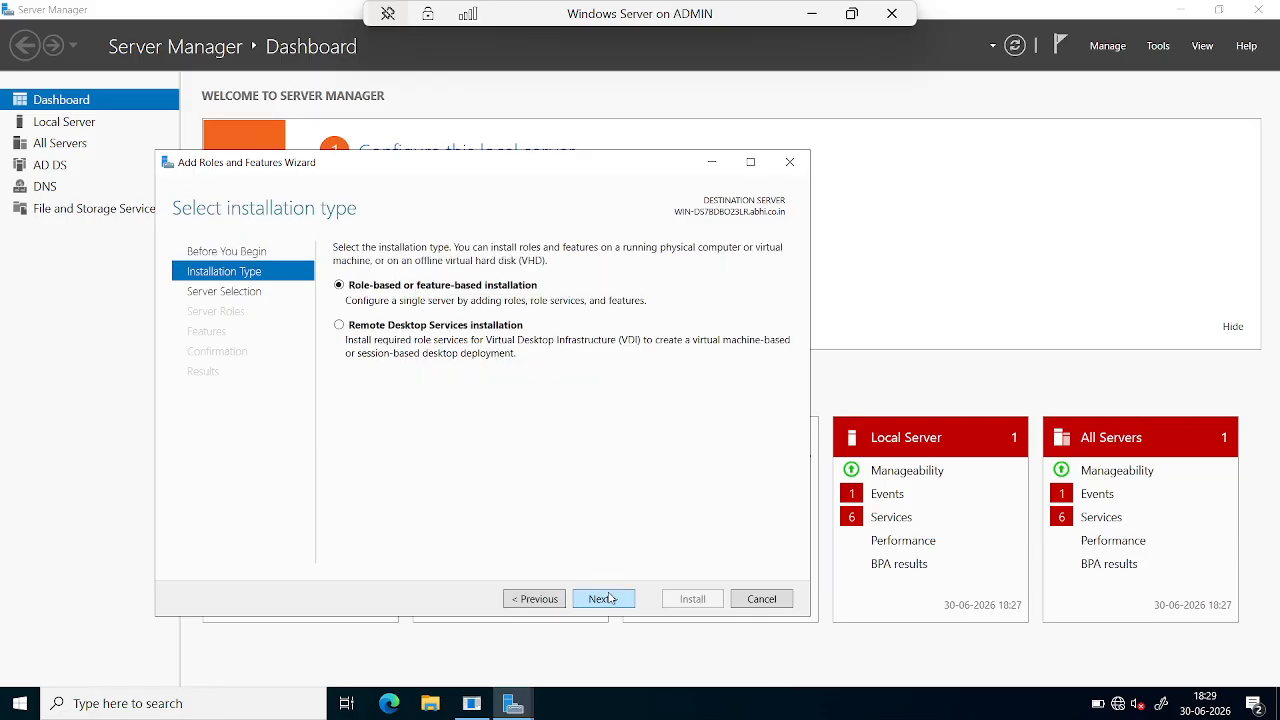
click(610, 598)
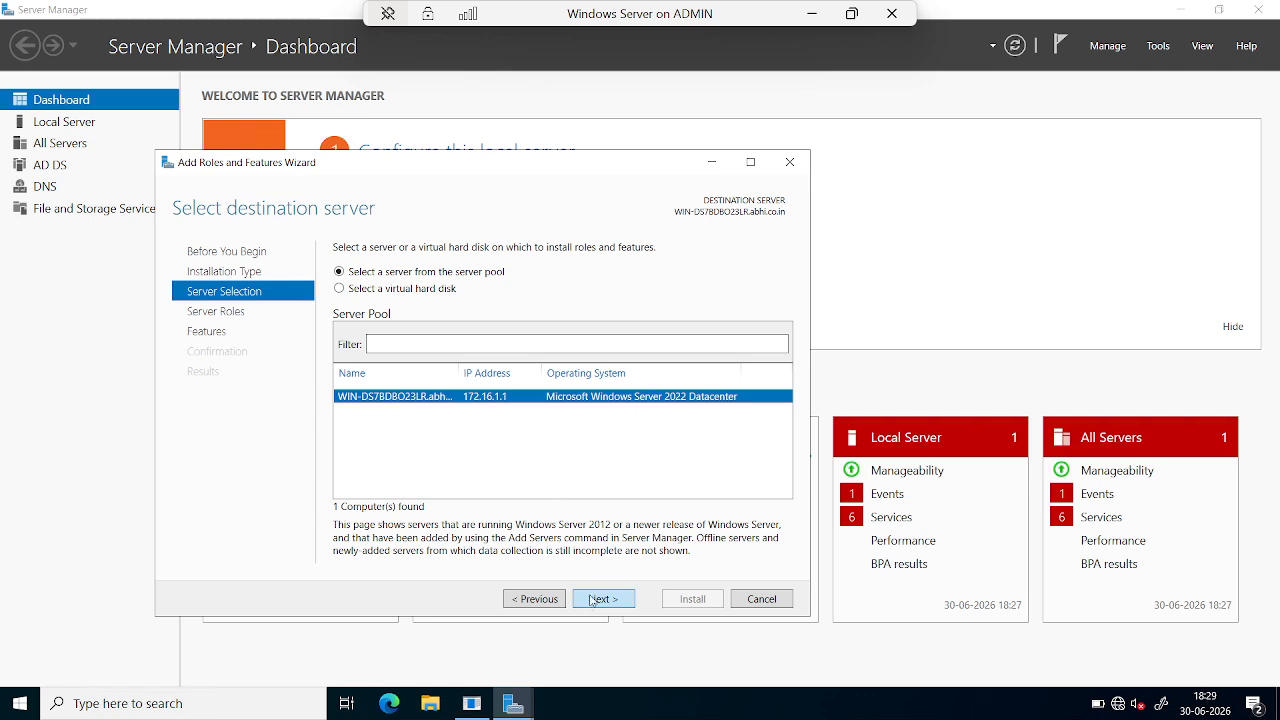
click(592, 598)
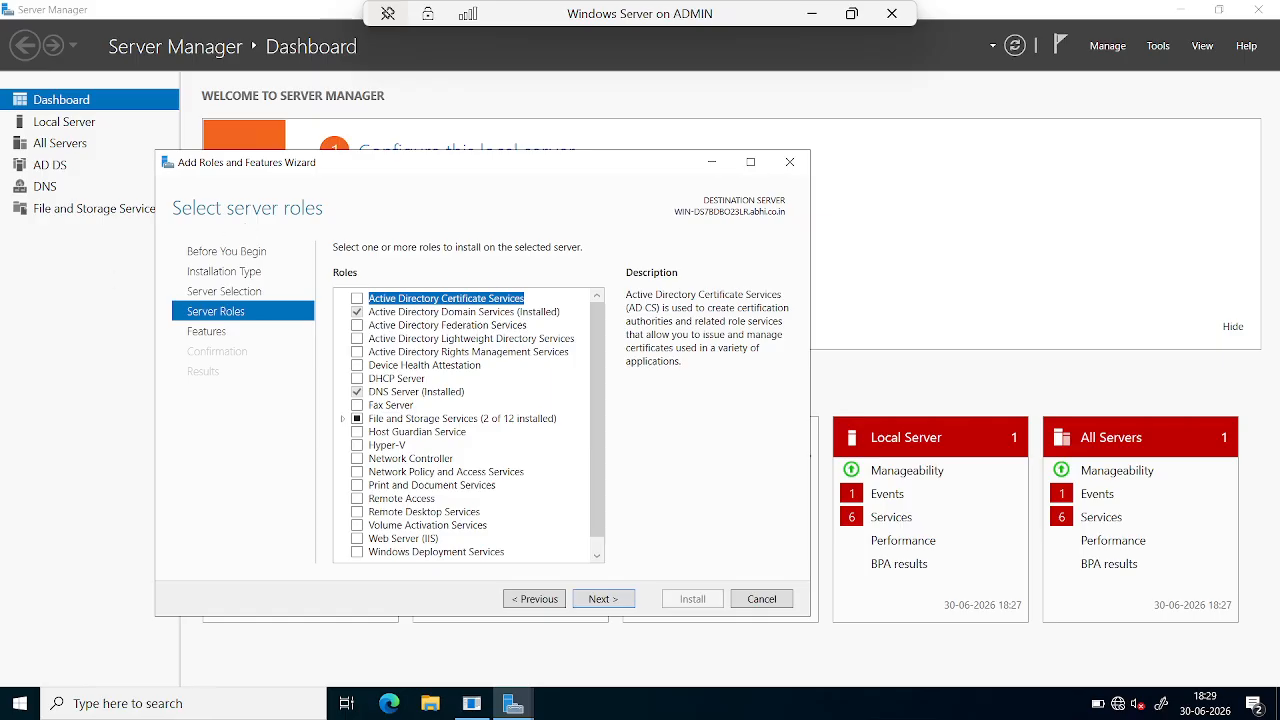
Step: Capture a snip of the wizard's "Select server roles" window and paste it into the Paint canvas
key(super+shift+s)
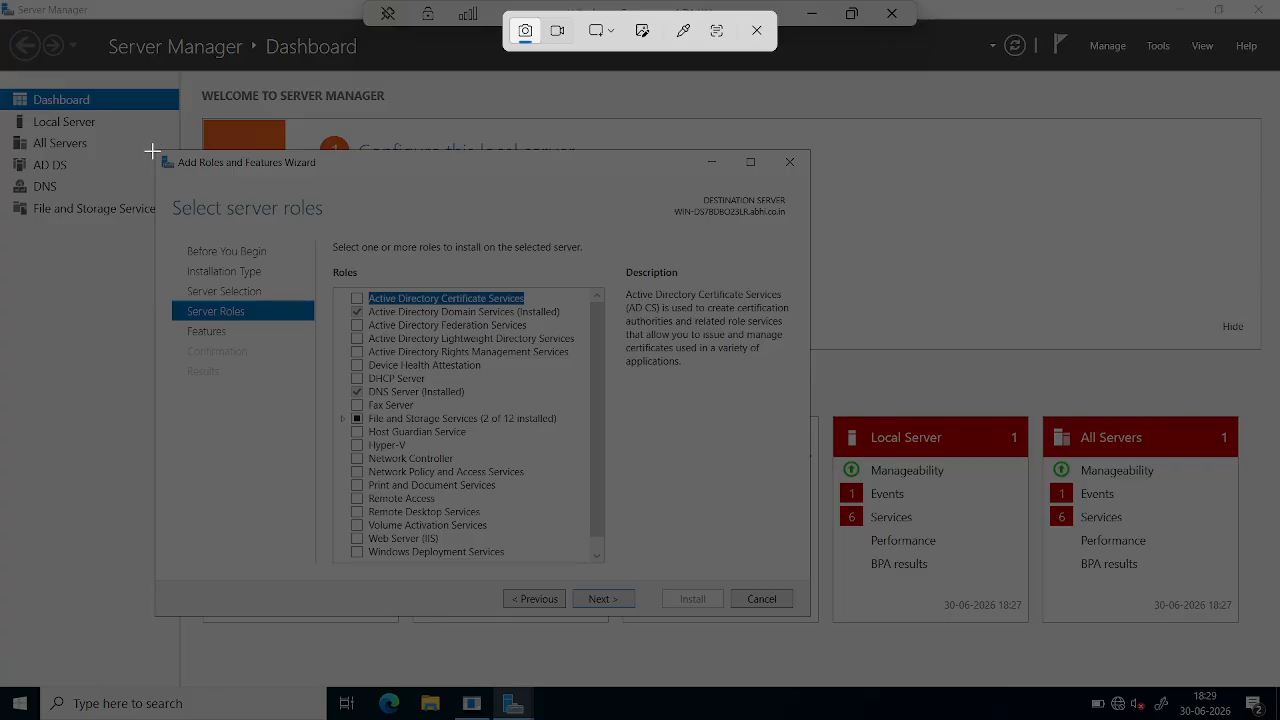
drag(152, 147, 810, 614)
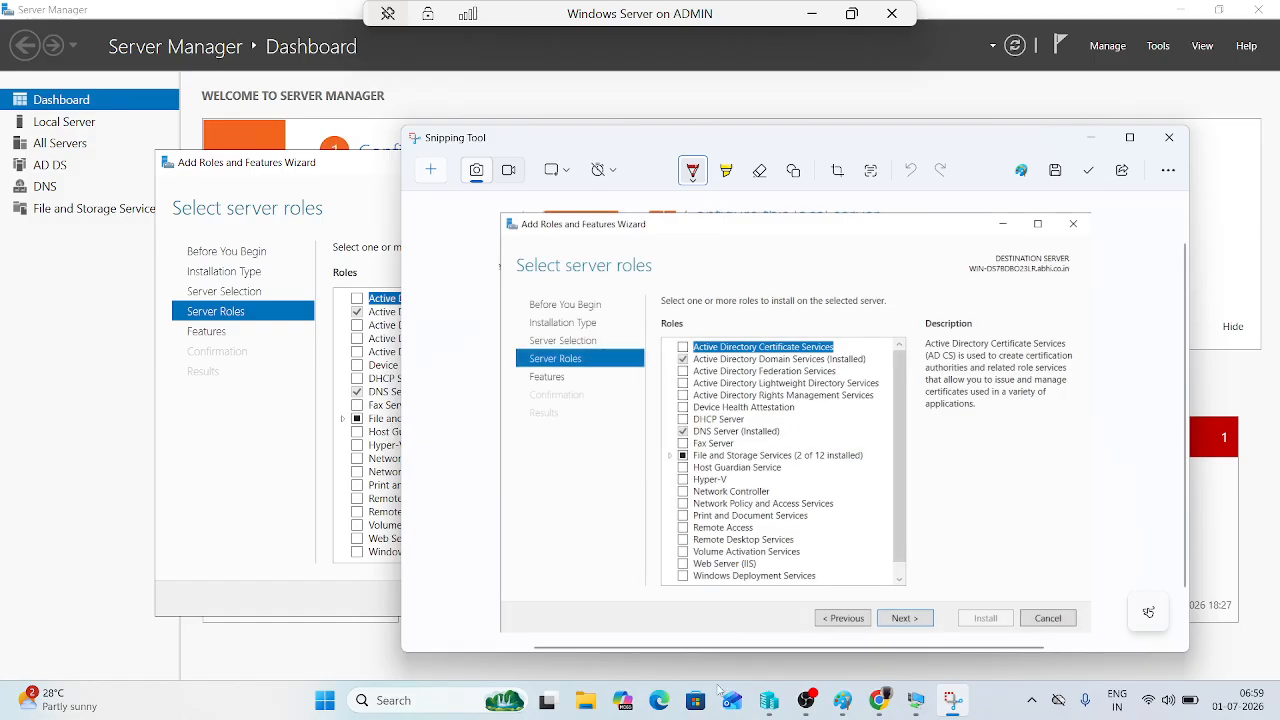
click(842, 700)
scroll(603, 526, down, 5)
click(31, 85)
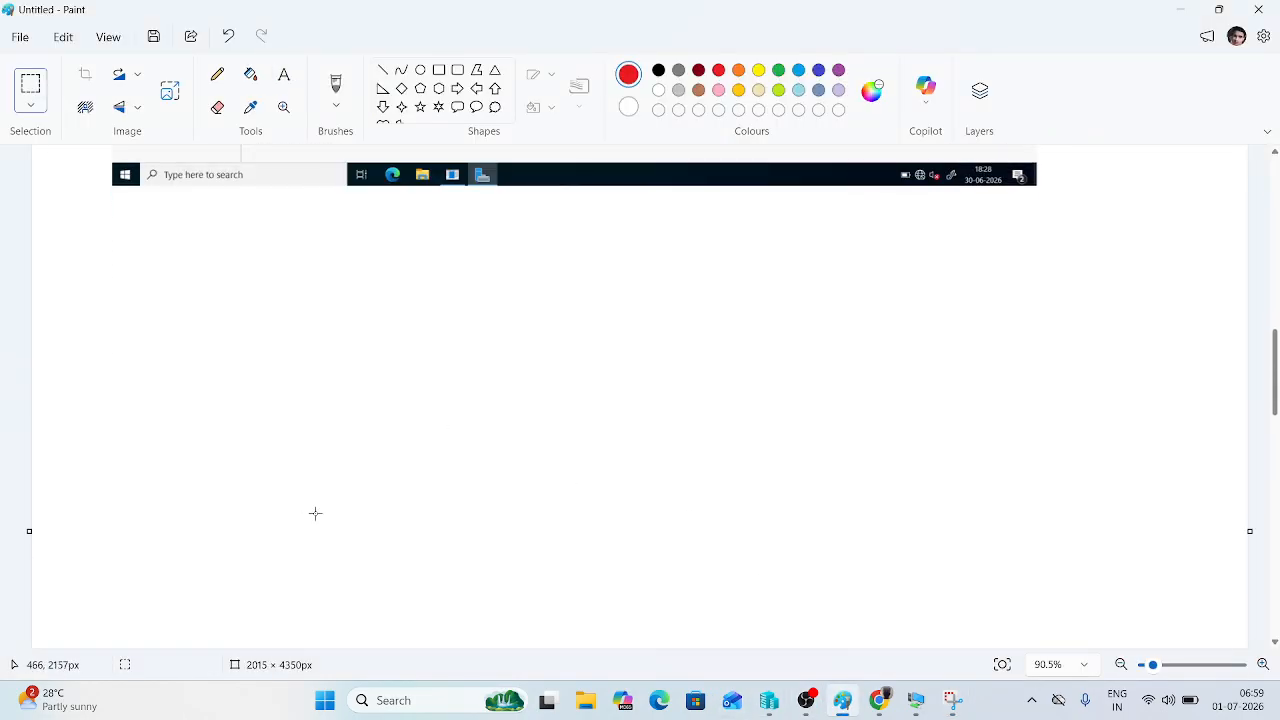
key(ctrl+v)
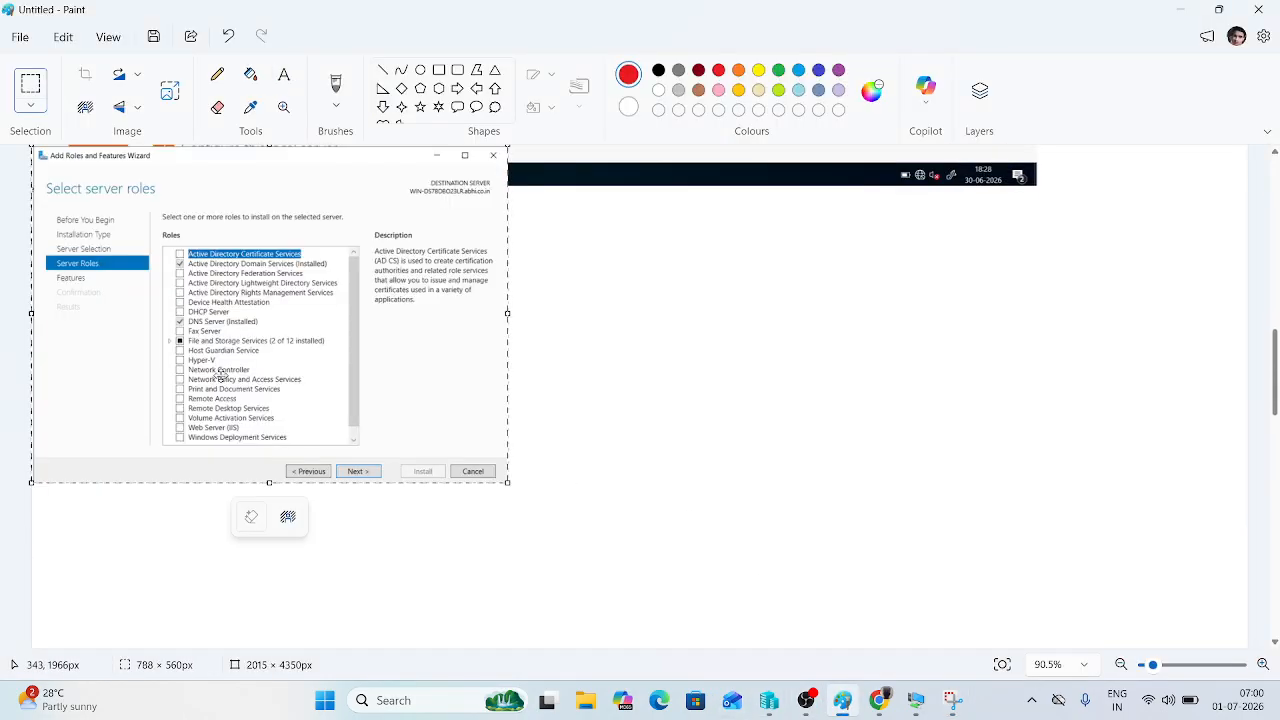
Step: Enlarge the pasted server roles snip to about 935 × 676 px and place it below the dashboard snip, aligned with its left edge
mouse_move(194, 313)
mouse_down()
mouse_move(300, 393)
mouse_move(286, 405)
mouse_up()
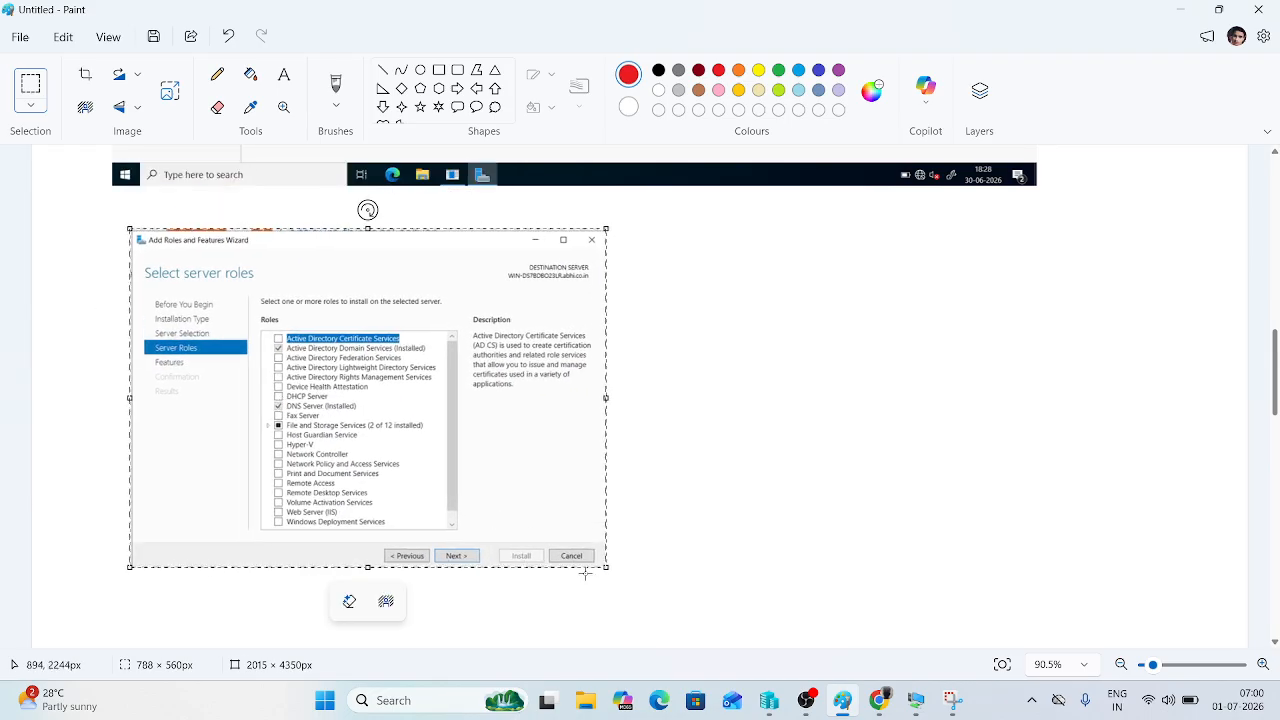
drag(606, 567, 695, 637)
drag(548, 526, 531, 542)
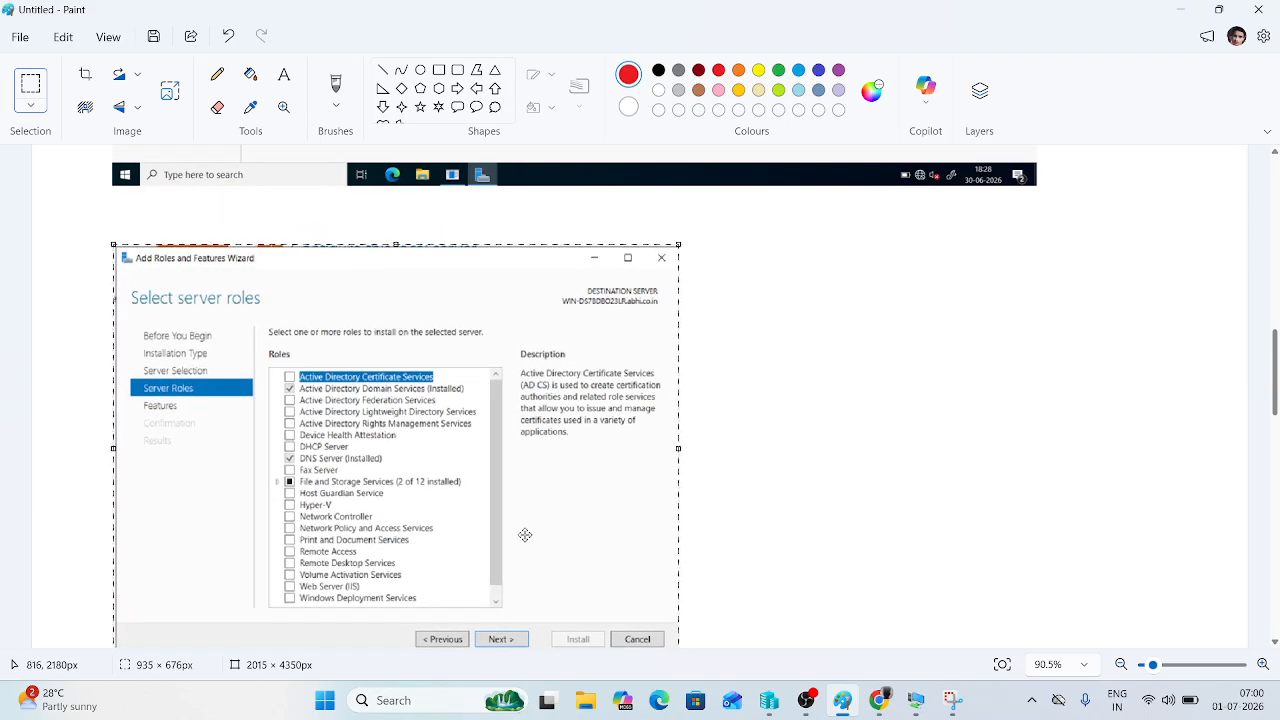
click(512, 228)
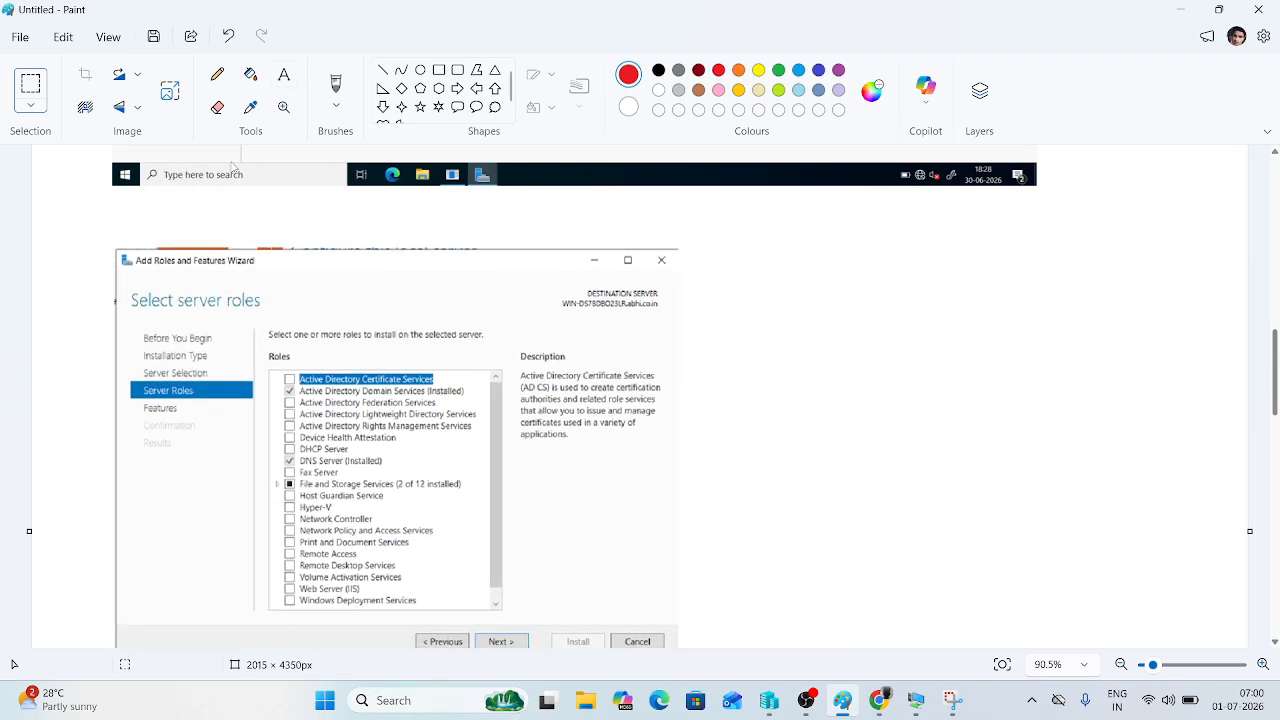
Step: Add the red text "Step-2" just above the upper-left corner of the server roles snip
click(284, 75)
click(143, 221)
text(Se)
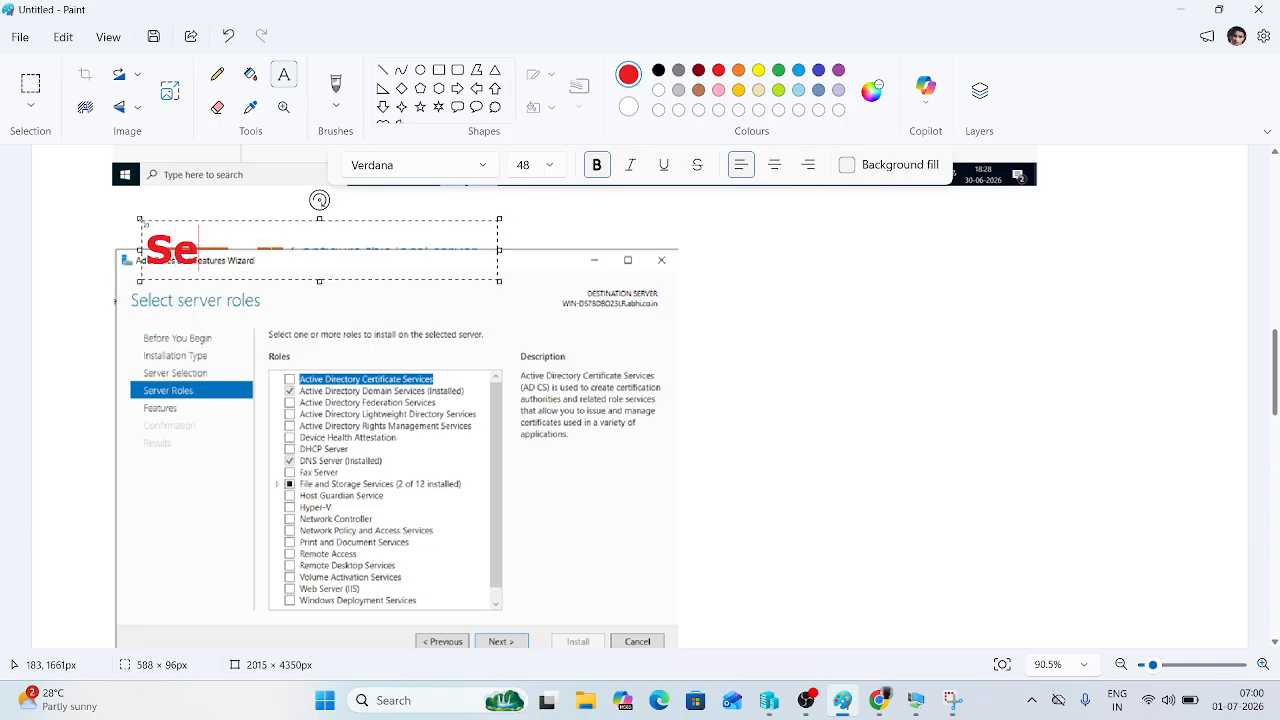
key(BackSpace)
text(tep-2)
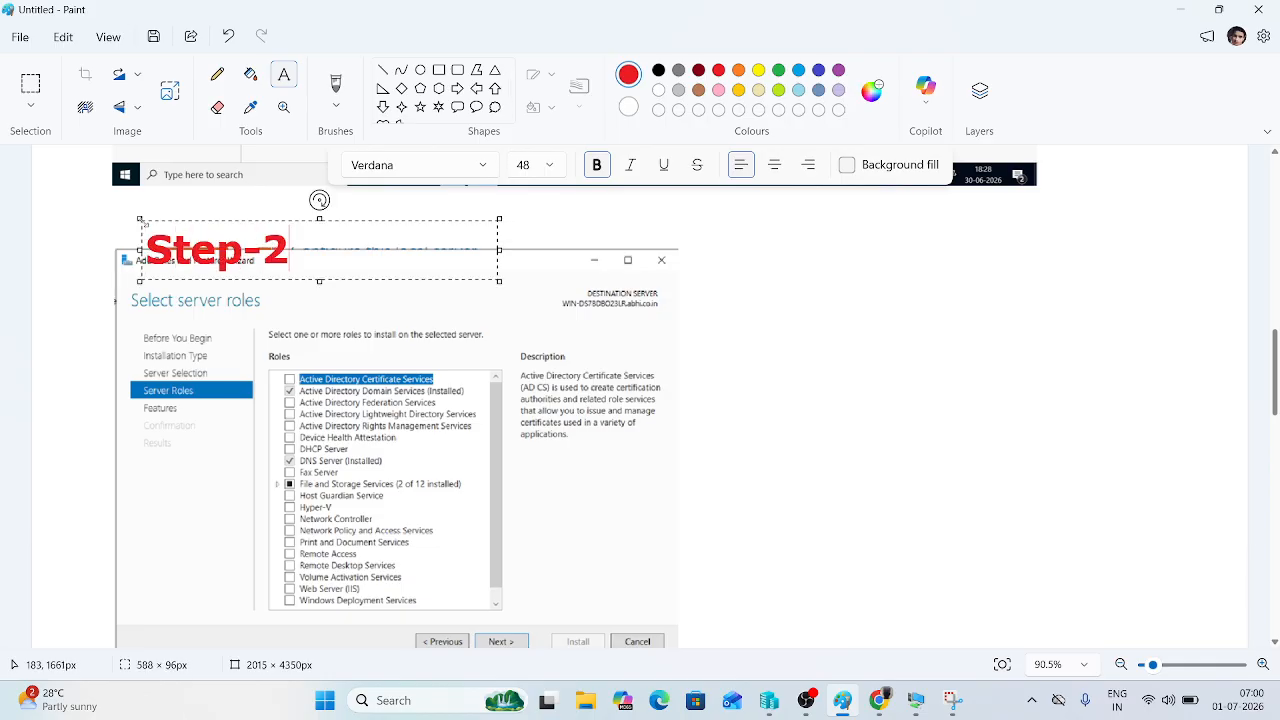
mouse_move(258, 220)
mouse_down()
mouse_move(225, 213)
mouse_move(224, 197)
mouse_up()
click(848, 431)
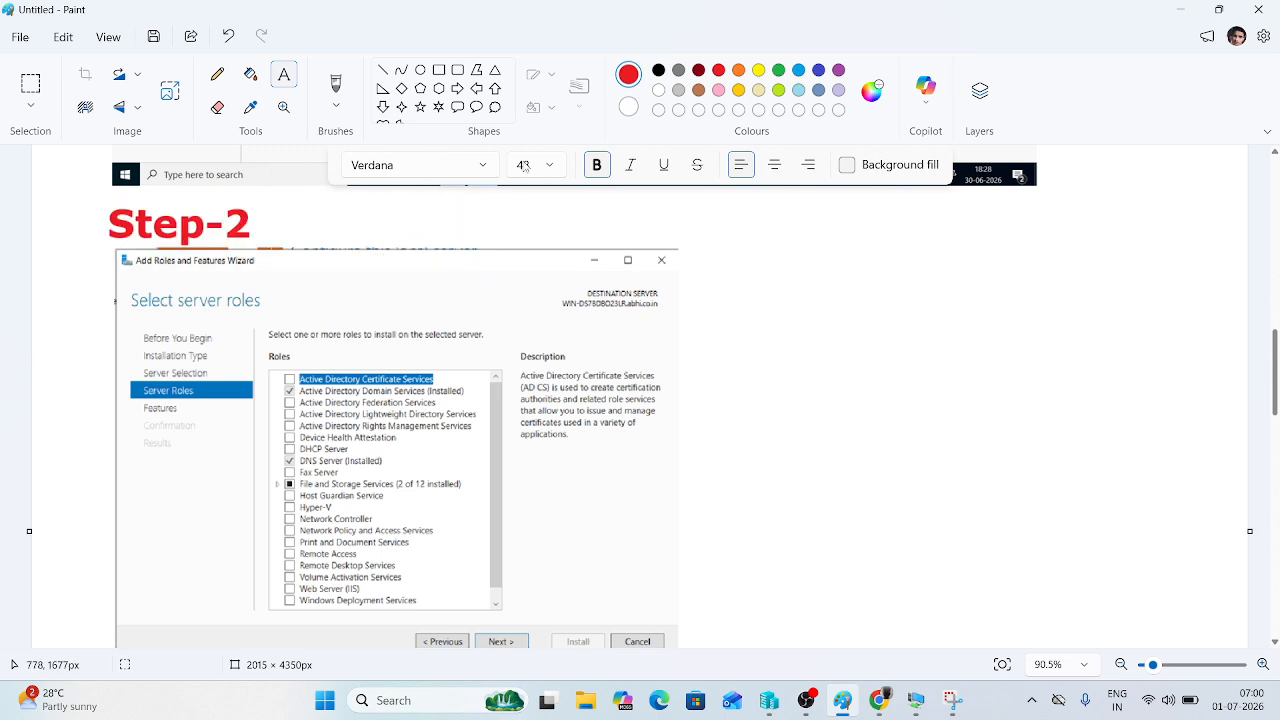
Step: Outline the "DHCP Server" role in the Step-2 snip with a red rectangle about 172 × 31 px
click(440, 72)
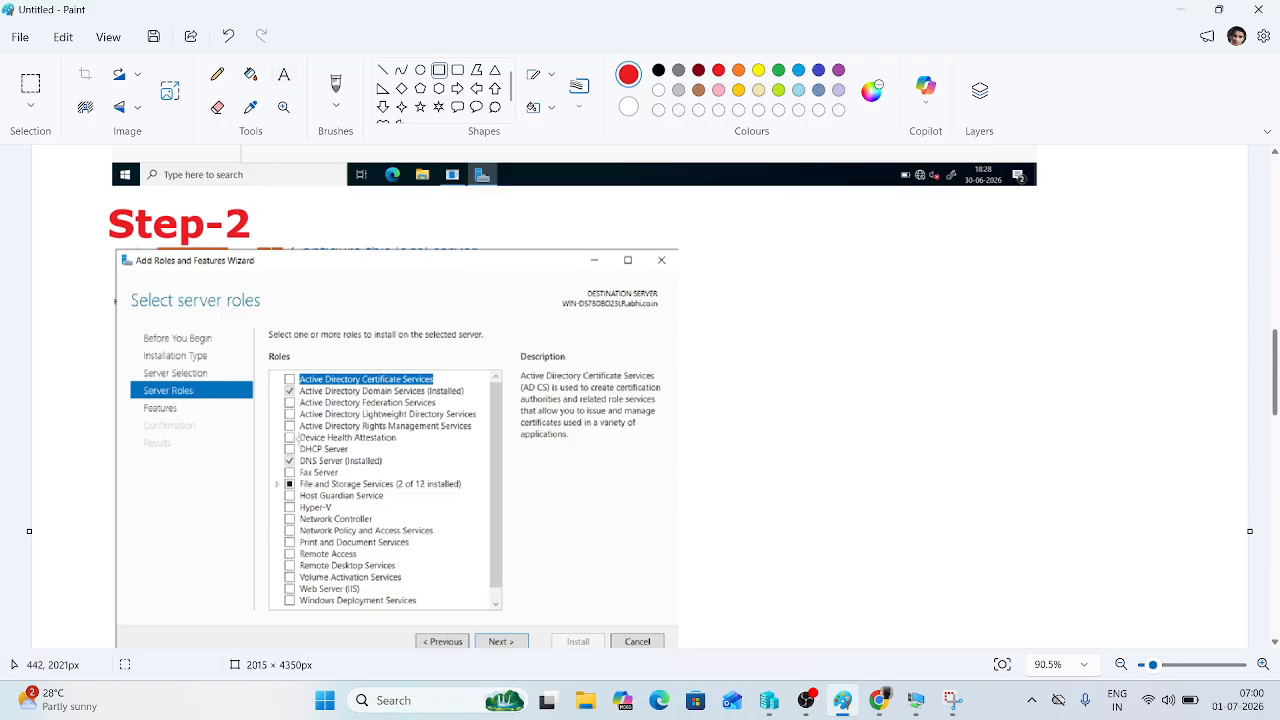
drag(274, 444, 330, 437)
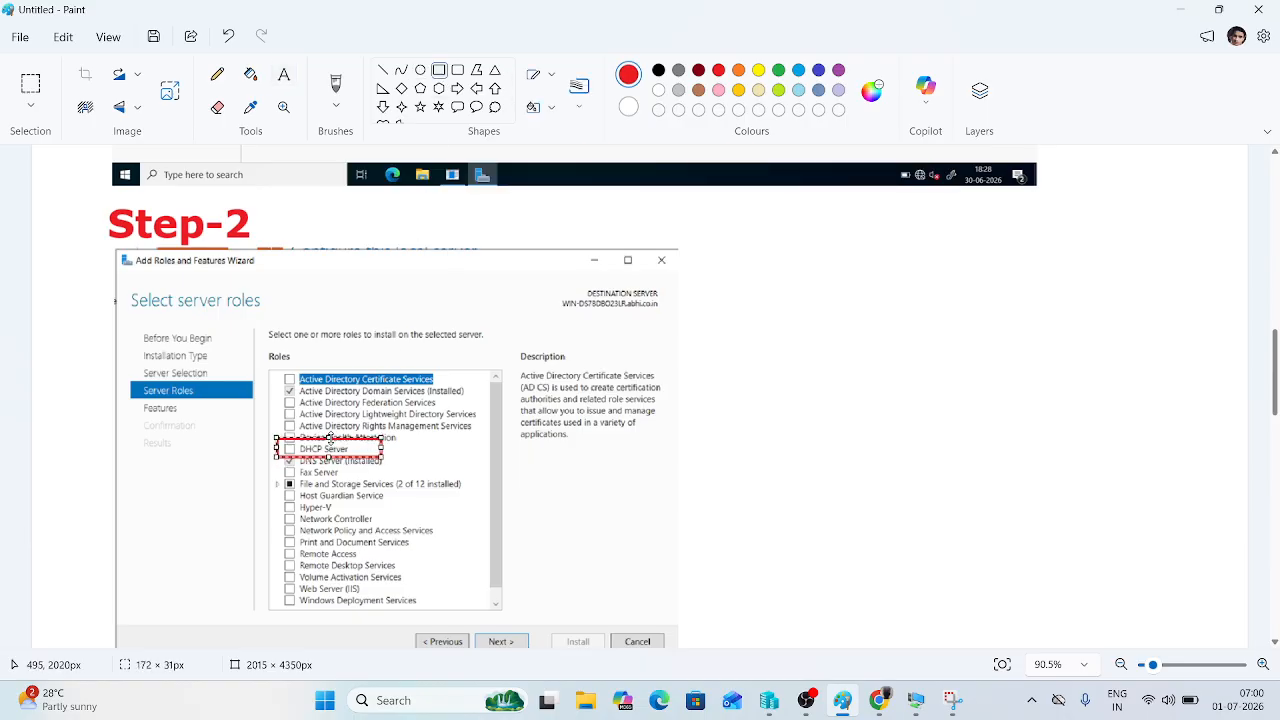
click(252, 454)
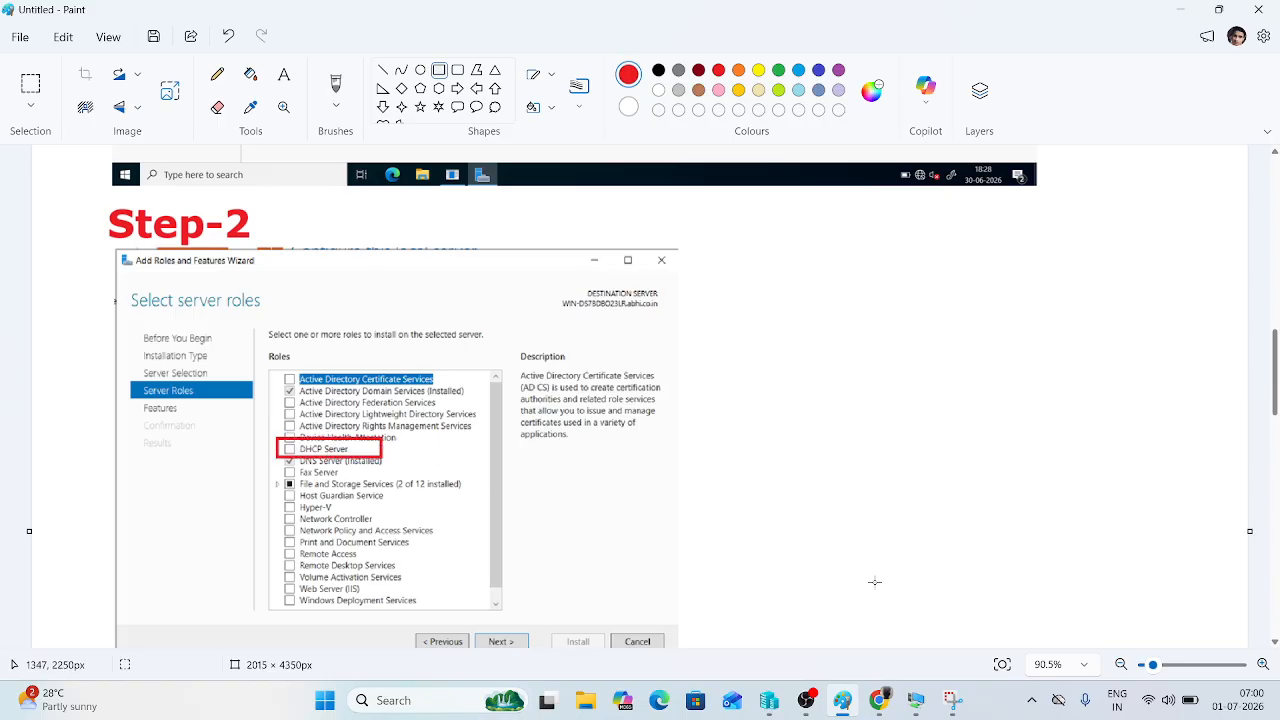
Step: Switch to the Windows Server connection and select the DHCP Server role together with its required management tools
click(916, 700)
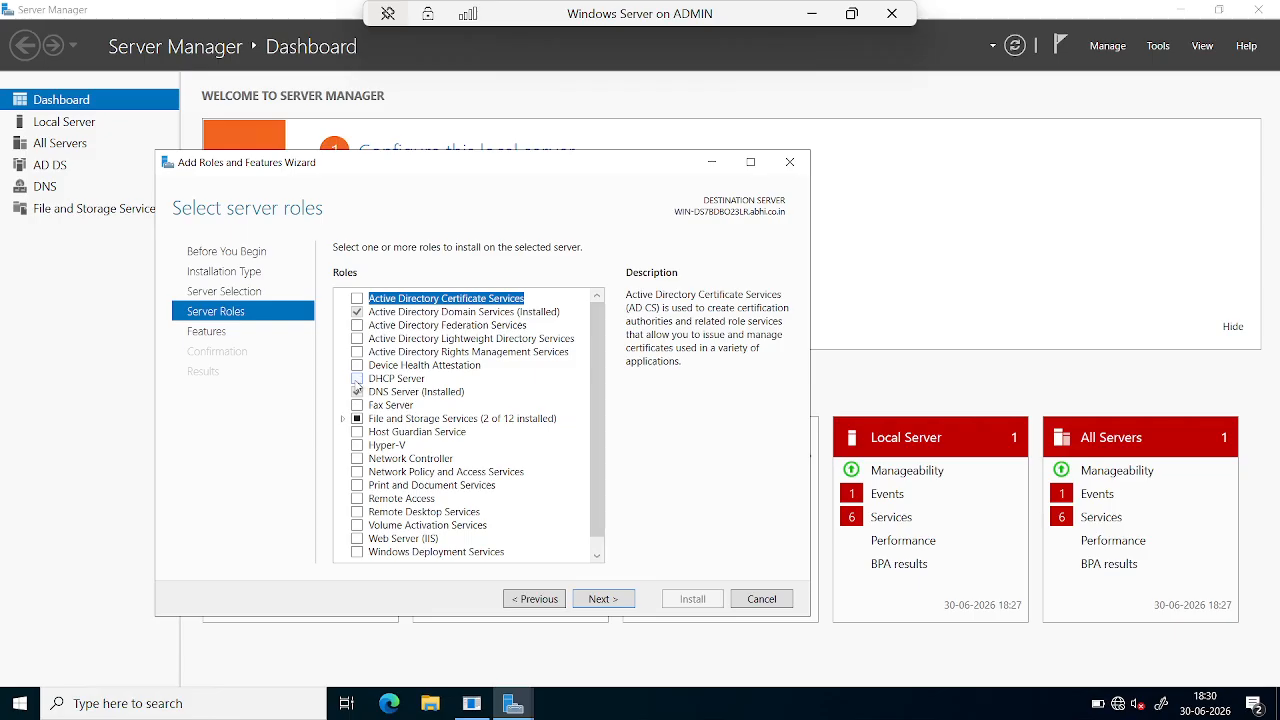
click(357, 379)
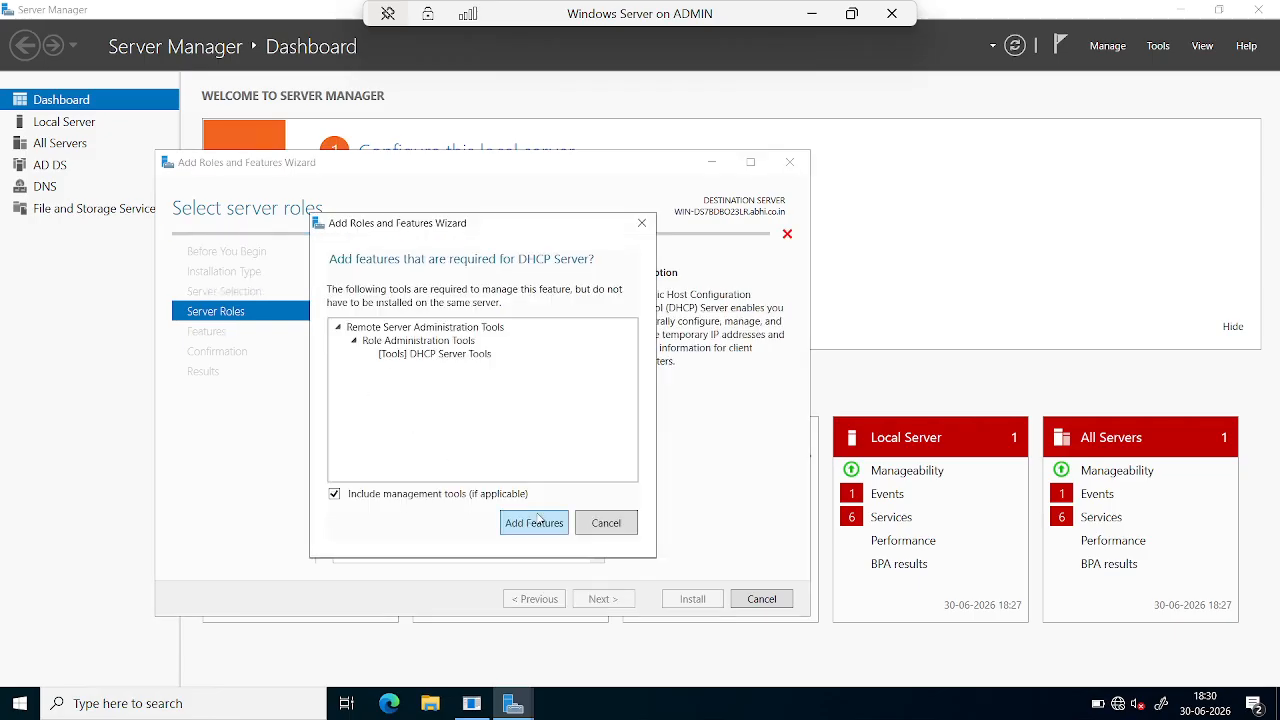
click(535, 522)
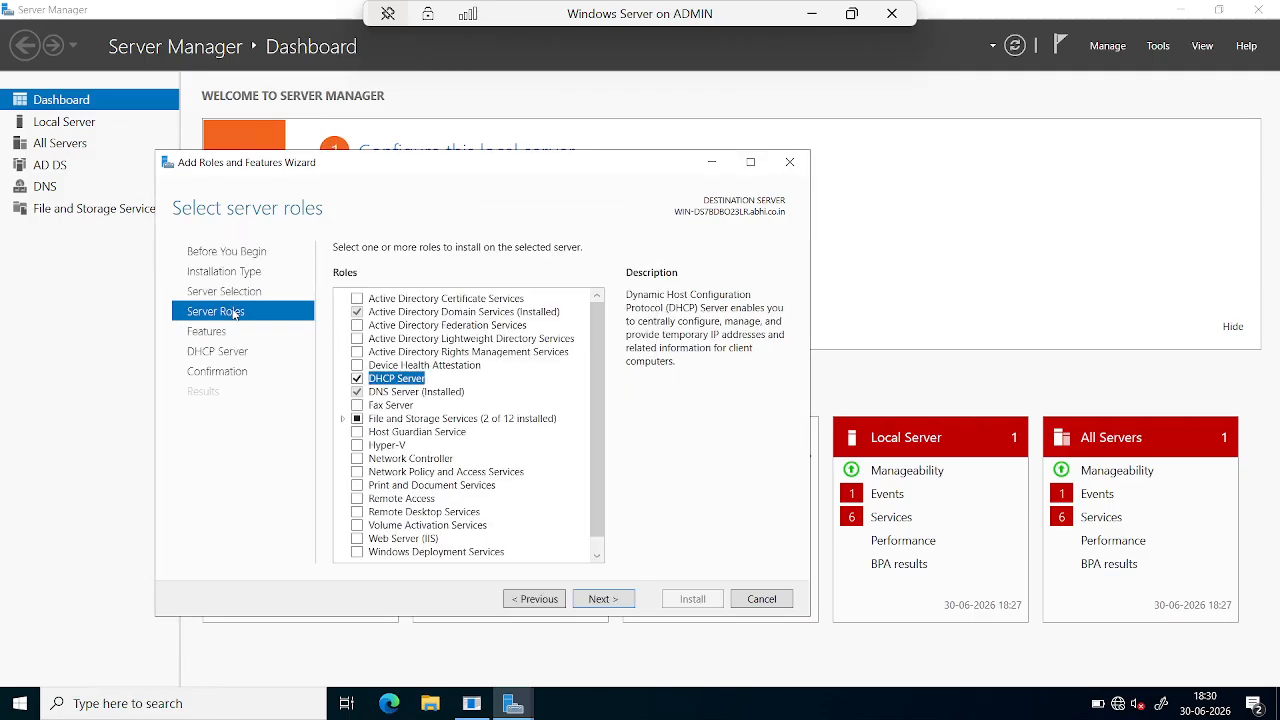
Step: Advance the wizard to the installation confirmation and allow the destination server to restart automatically if required
click(603, 599)
click(603, 599)
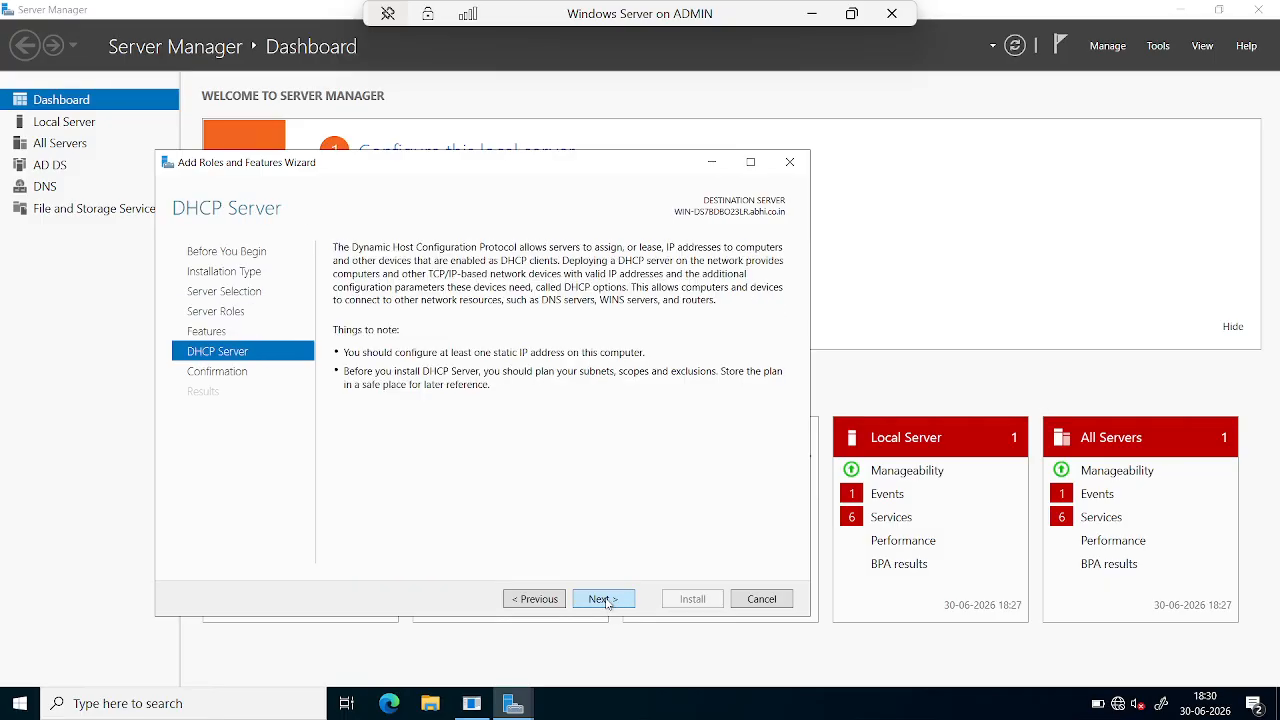
click(603, 599)
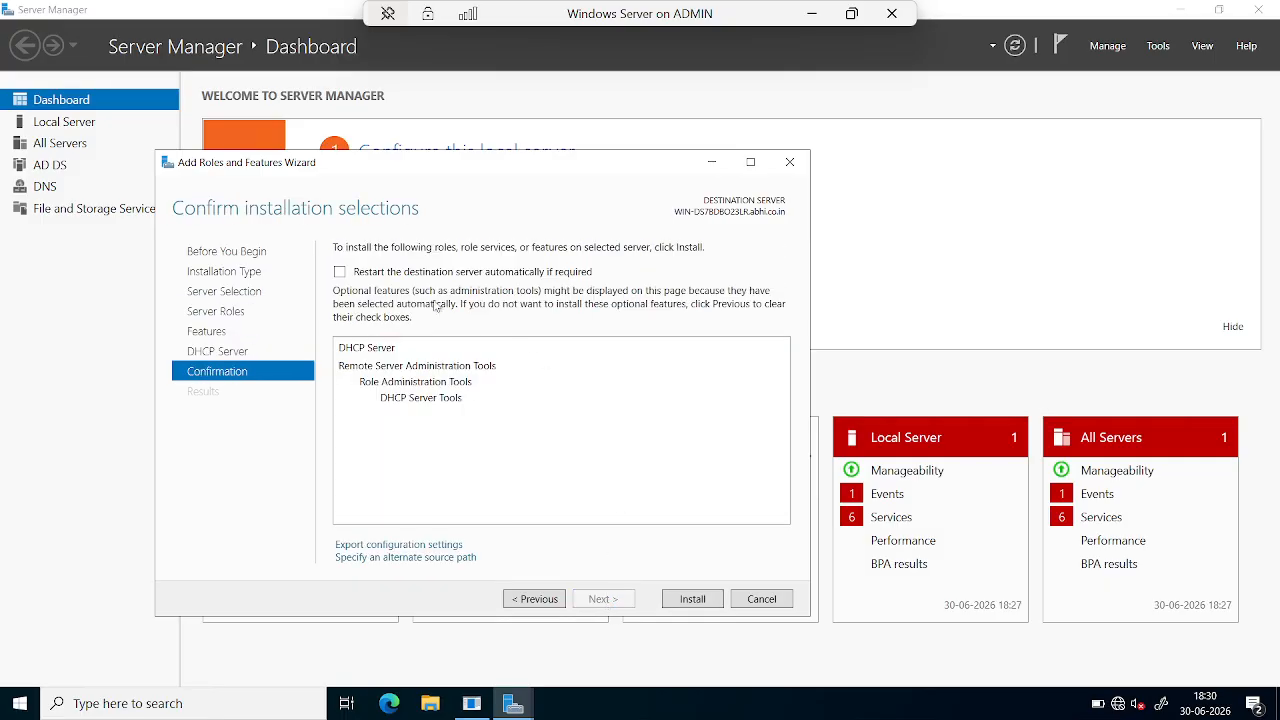
click(340, 273)
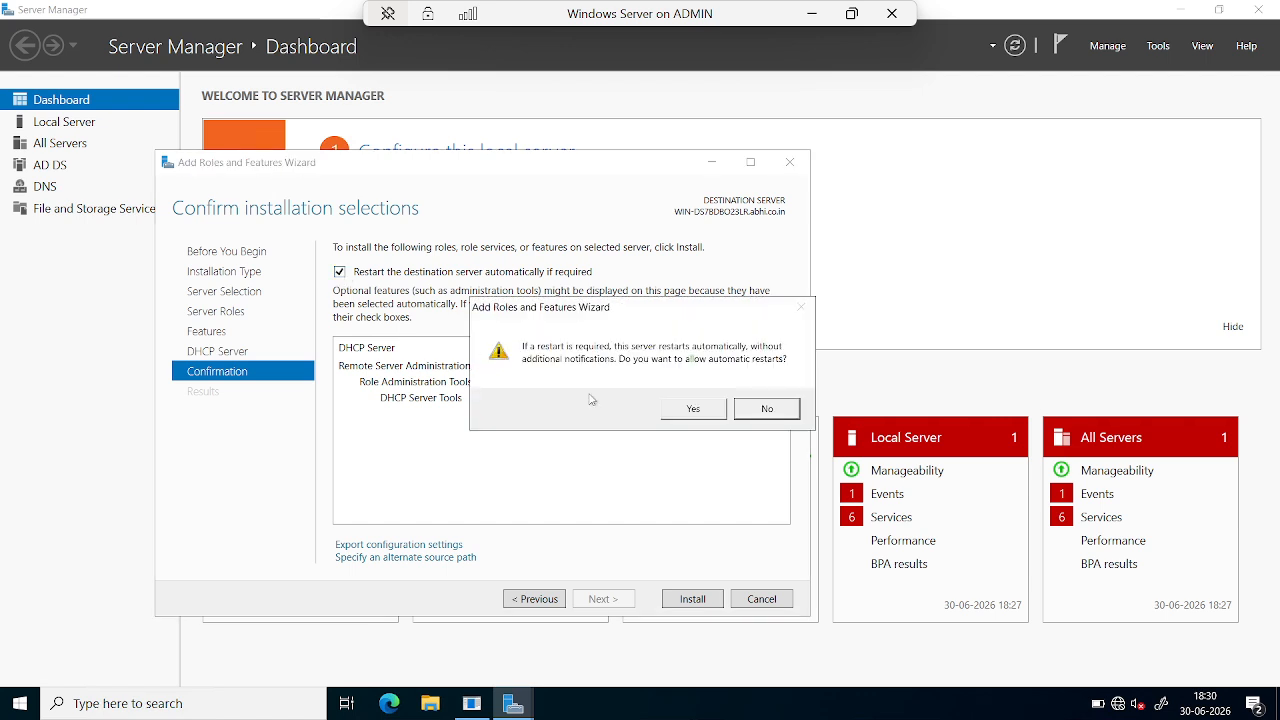
click(703, 413)
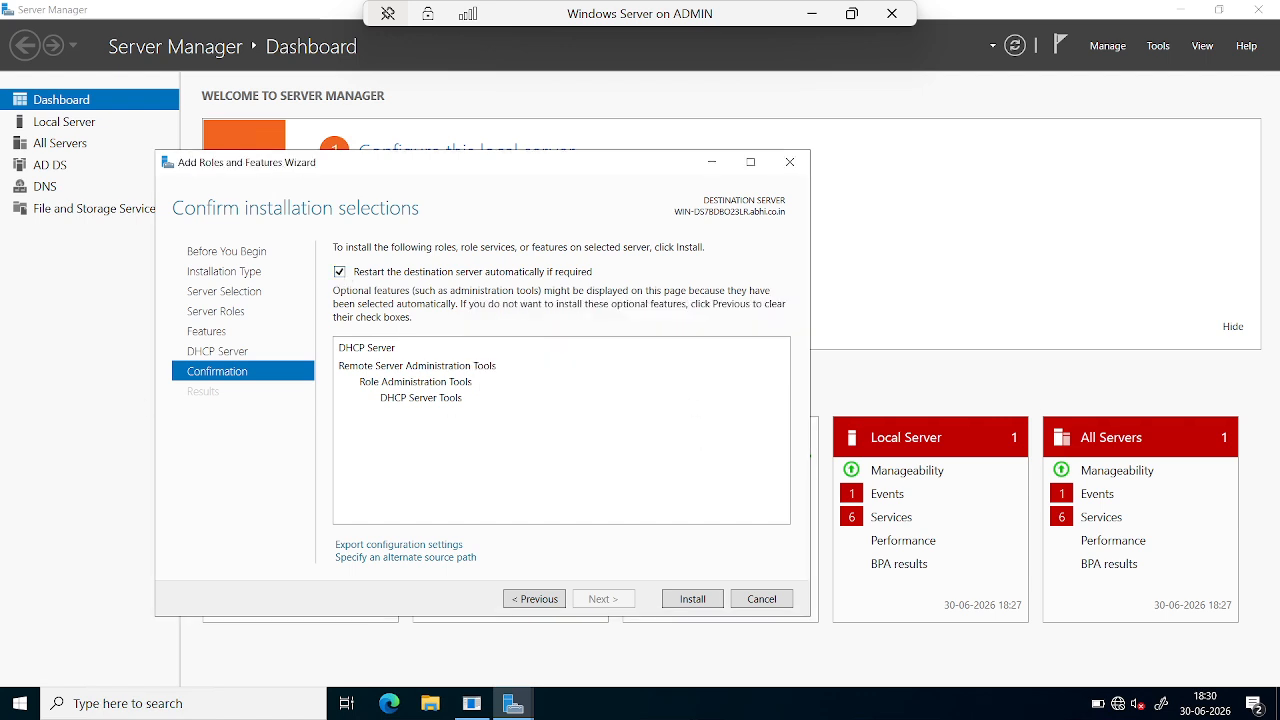
Step: Capture a snip of the "Confirm installation selections" window and paste it in Paint to the right of the server roles snip
key(super+shift+s)
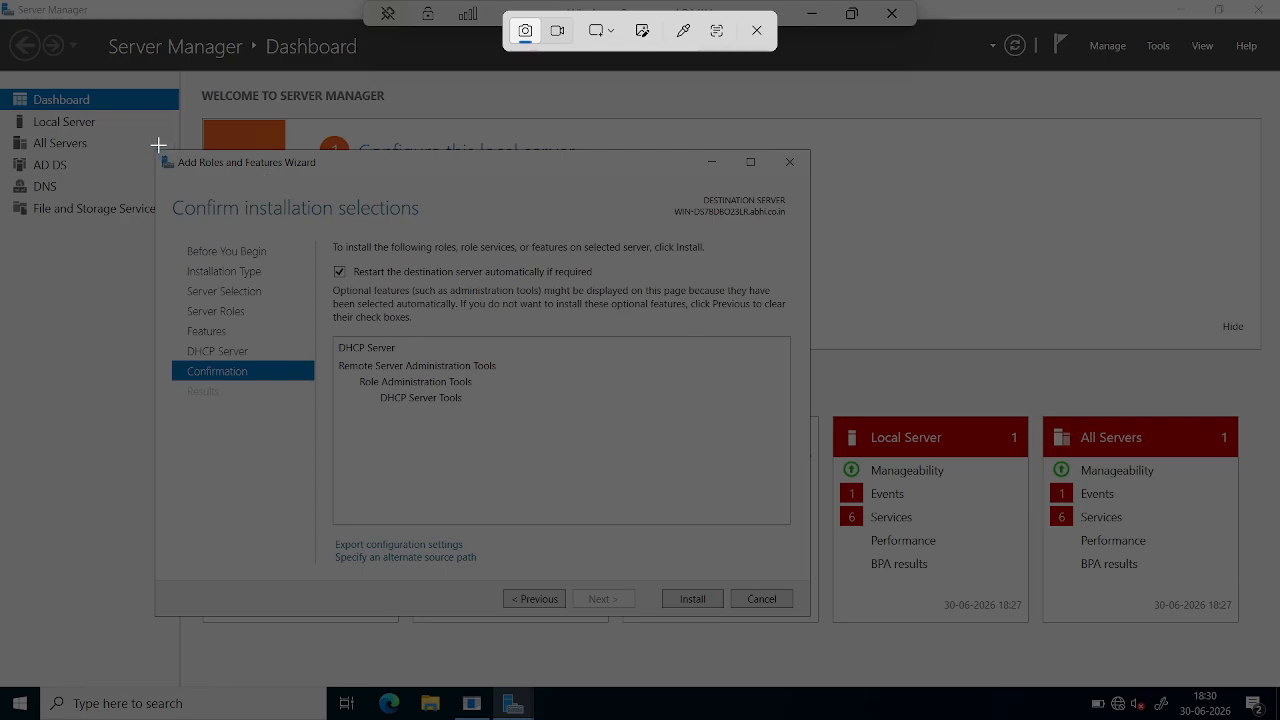
drag(148, 149, 805, 611)
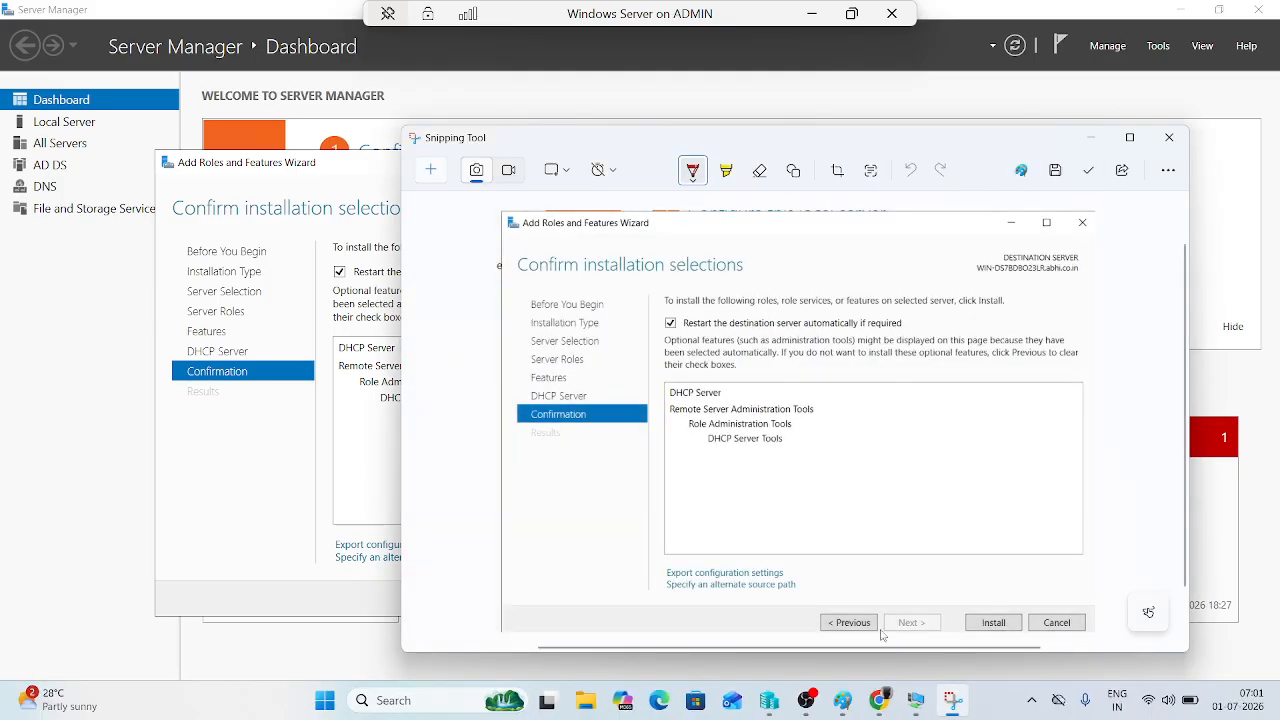
click(843, 700)
scroll(626, 460, down, 4)
scroll(898, 376, up, 2)
scroll(898, 376, up, 1)
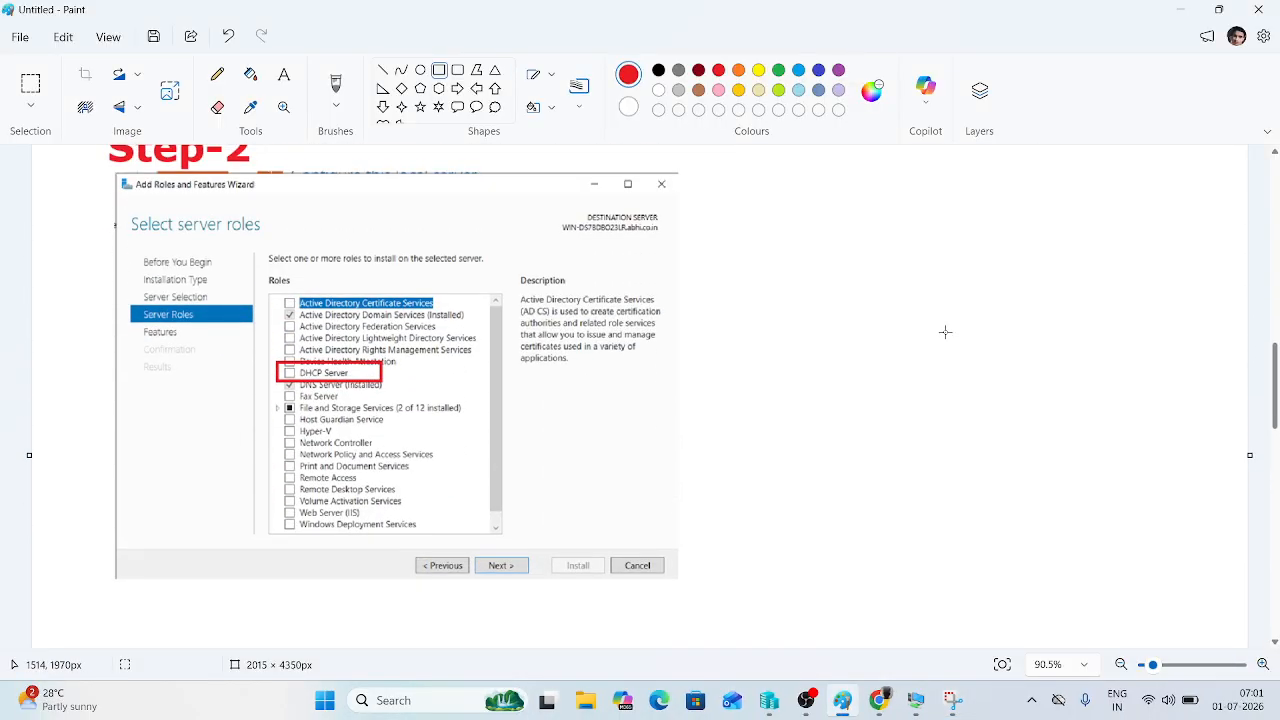
key(ctrl+v)
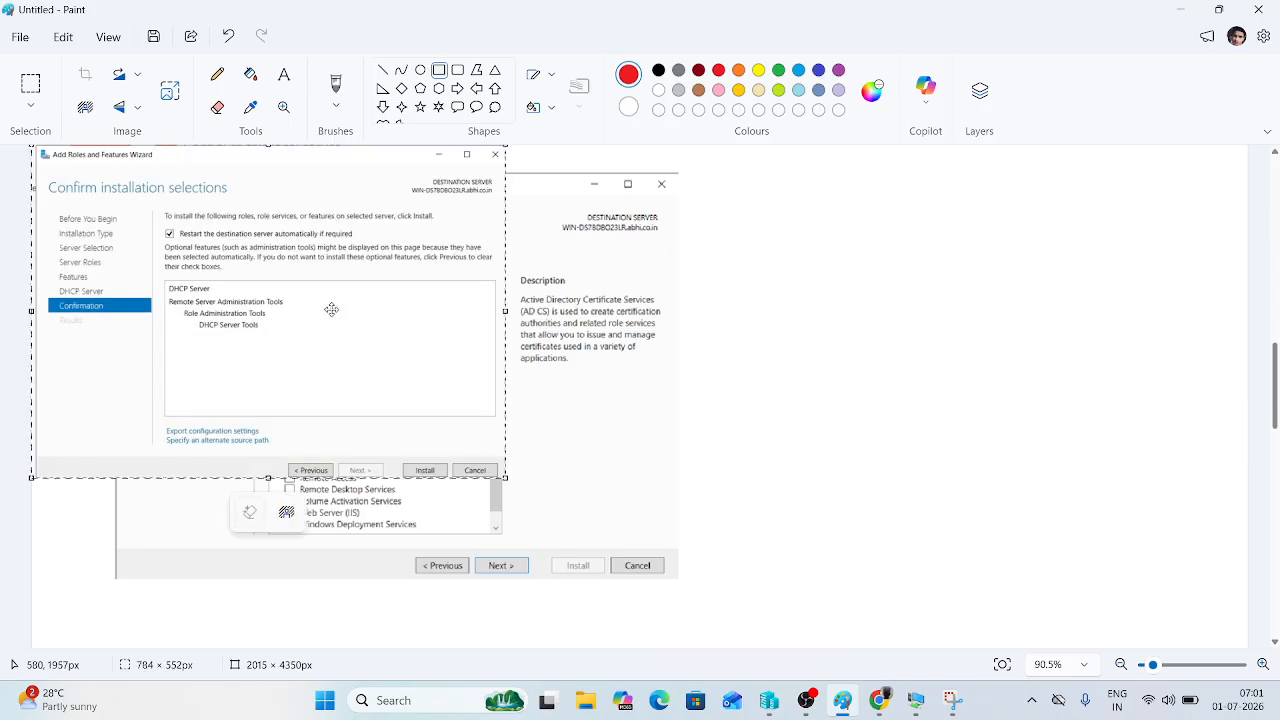
drag(331, 309, 1016, 341)
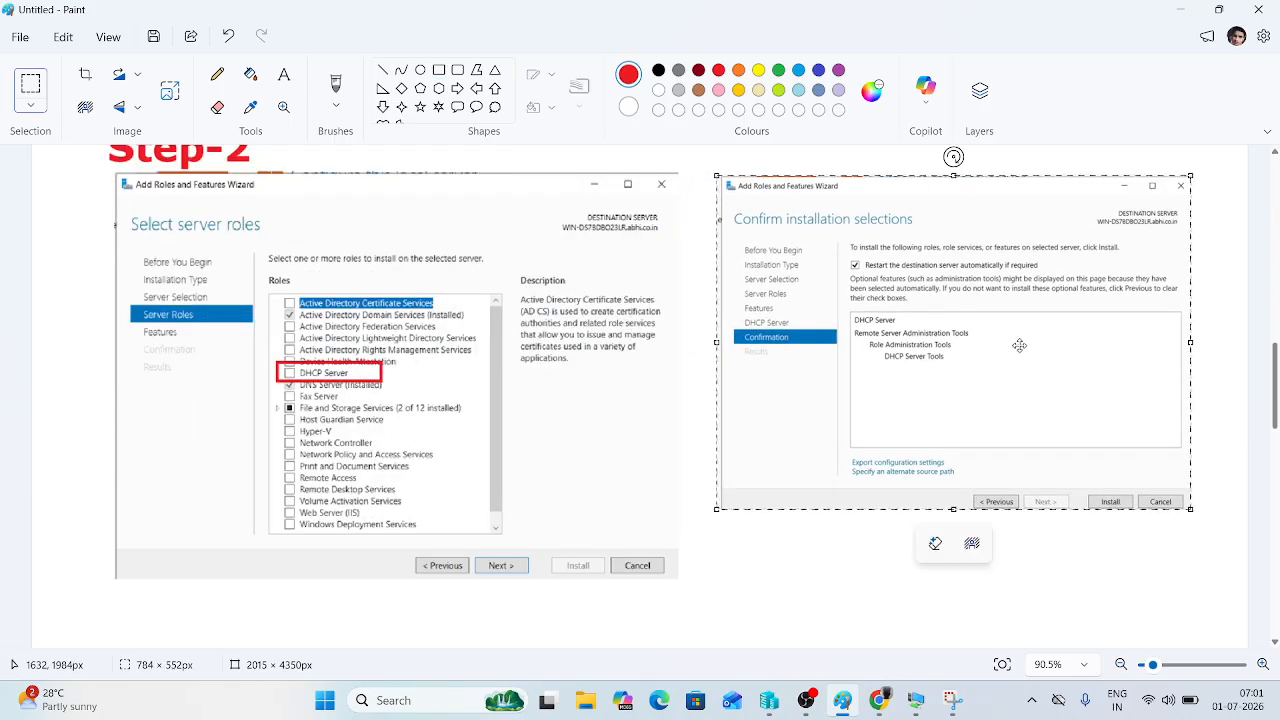
Step: Enlarge the "Confirm installation selections" snip to about 865 × 669 px and add the red heading "Step-3" above it
drag(1190, 509, 1240, 581)
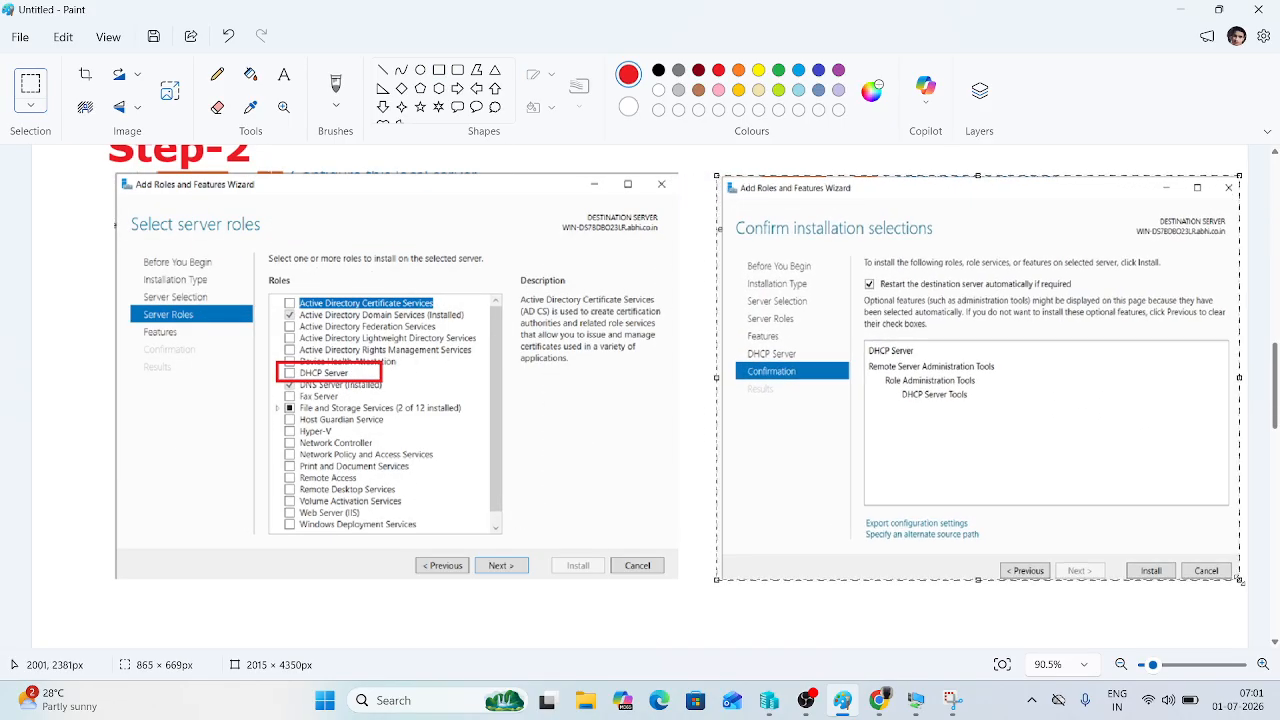
click(878, 621)
scroll(751, 538, up, 3)
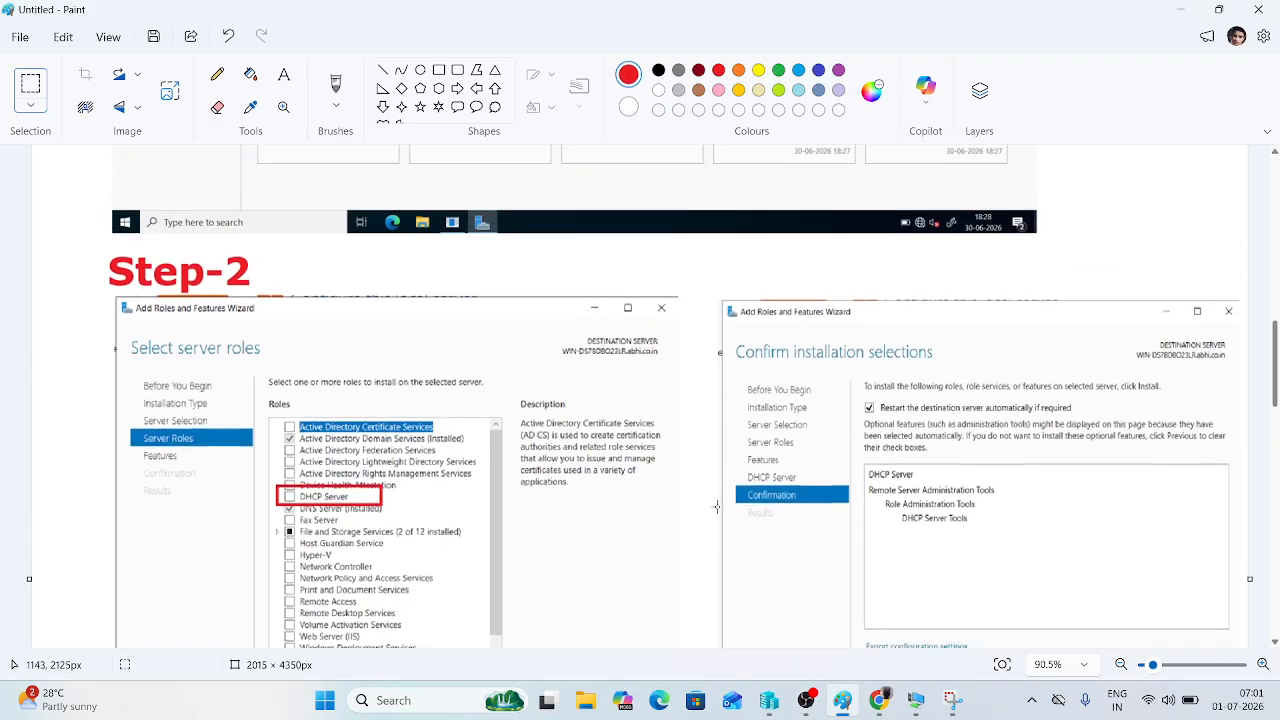
click(283, 74)
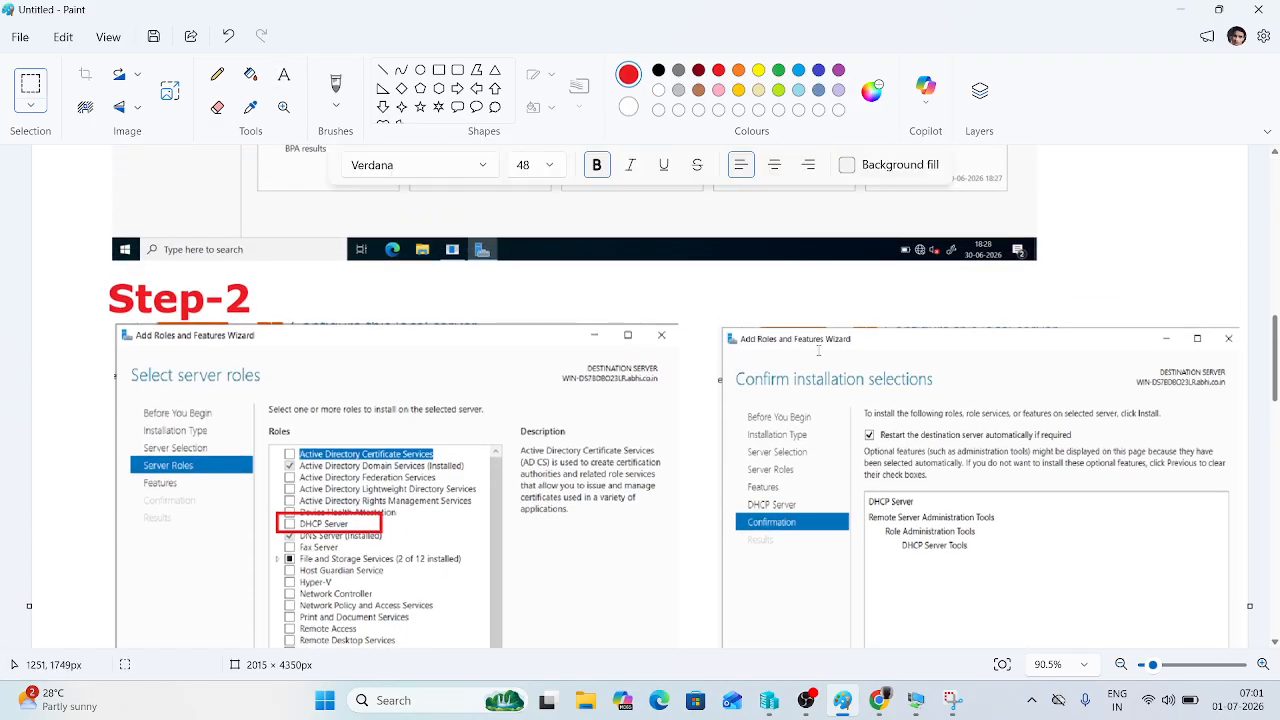
click(728, 287)
text(Step-3)
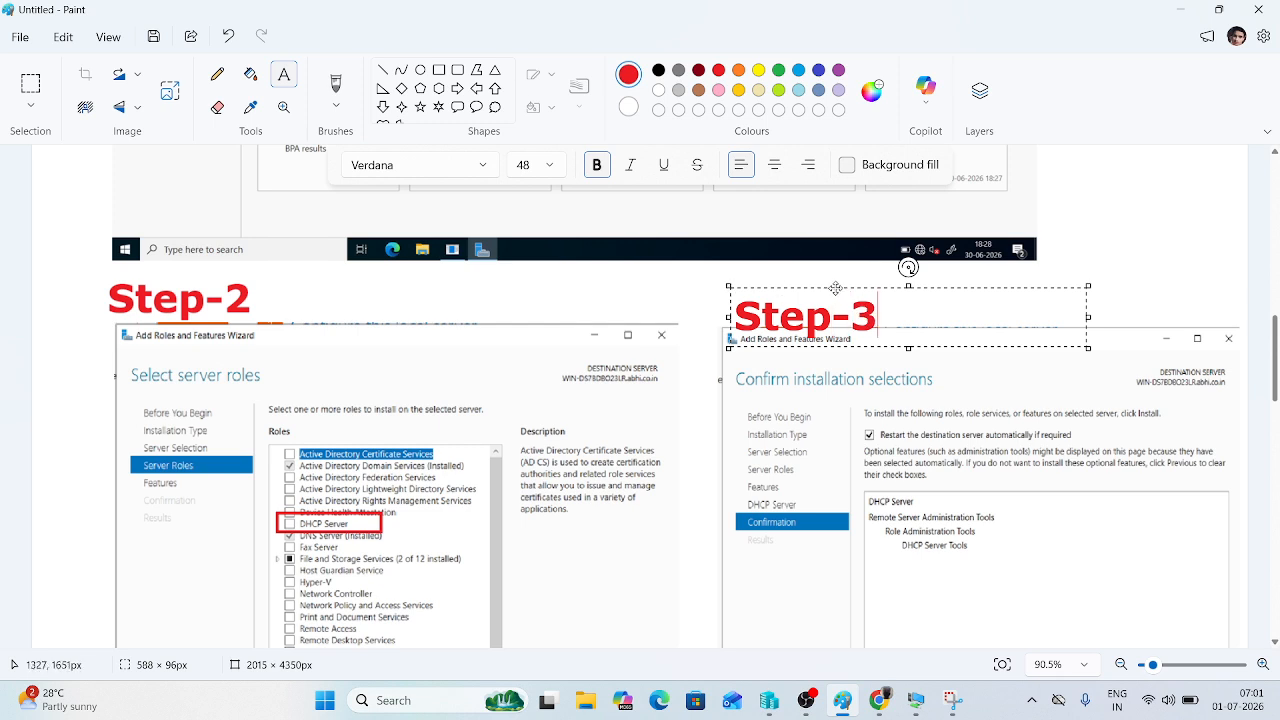
drag(838, 290, 832, 275)
click(871, 509)
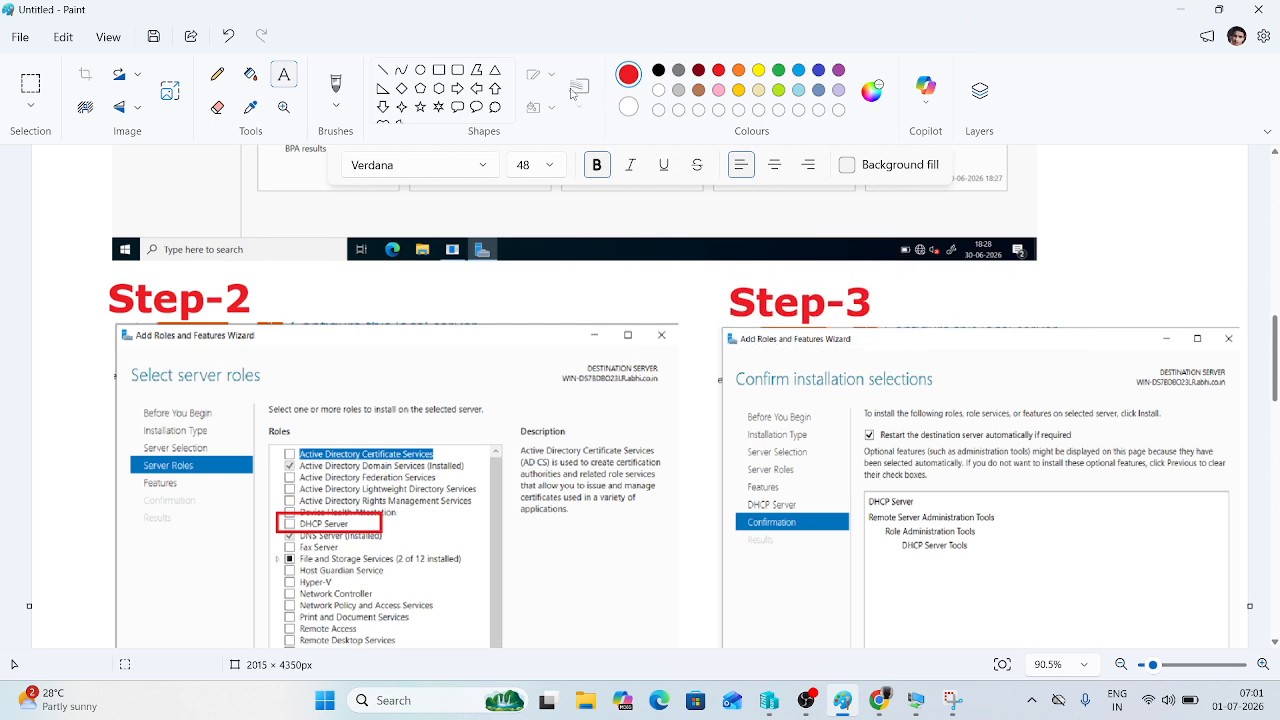
Step: Outline the "Restart the destination server automatically if required" option in the Step-3 snip with a red rectangle
click(439, 70)
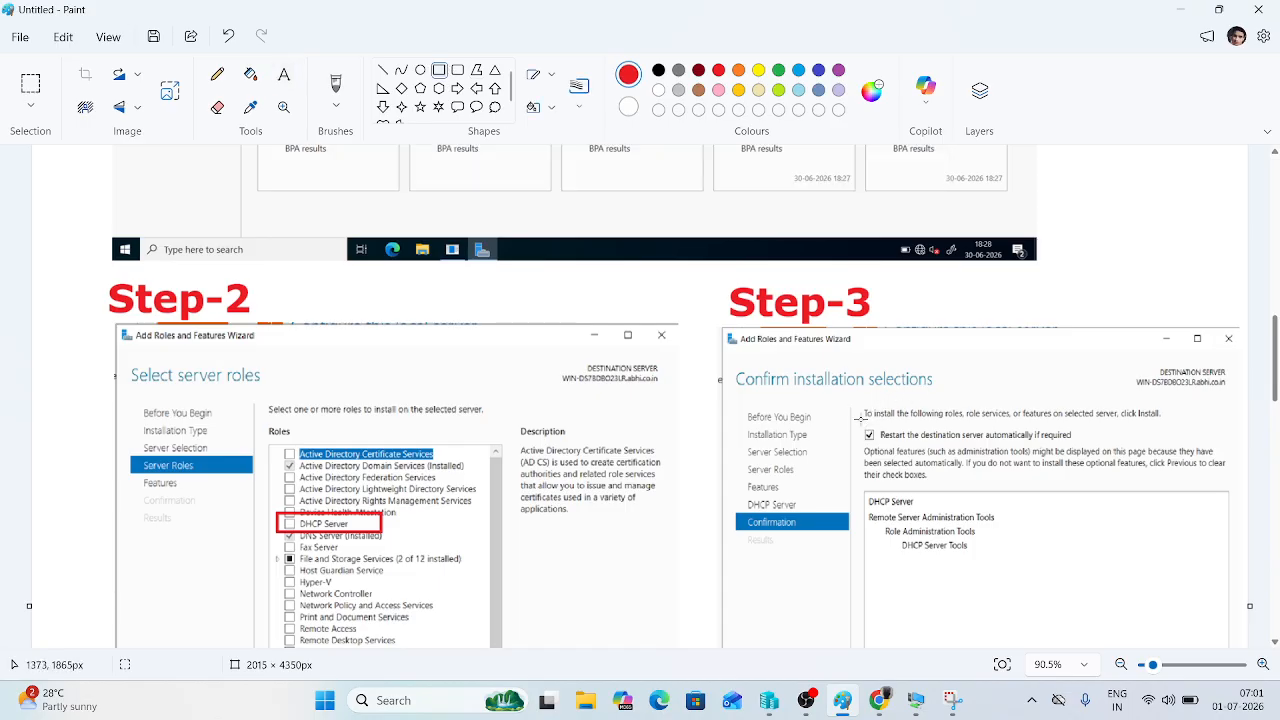
mouse_move(860, 419)
mouse_down()
mouse_move(904, 447)
mouse_move(1099, 446)
mouse_up()
click(1159, 448)
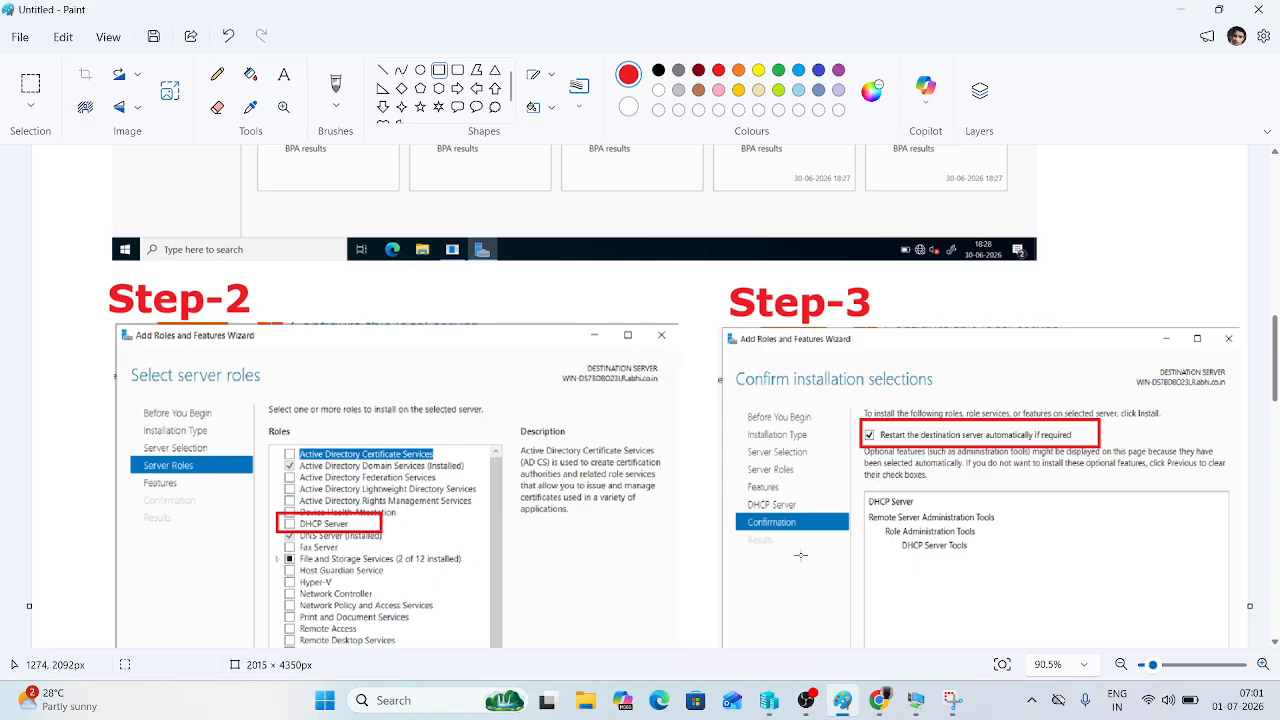
Step: Switch to the Windows Server connection and start installing the DHCP Server role from the confirmation page
click(916, 700)
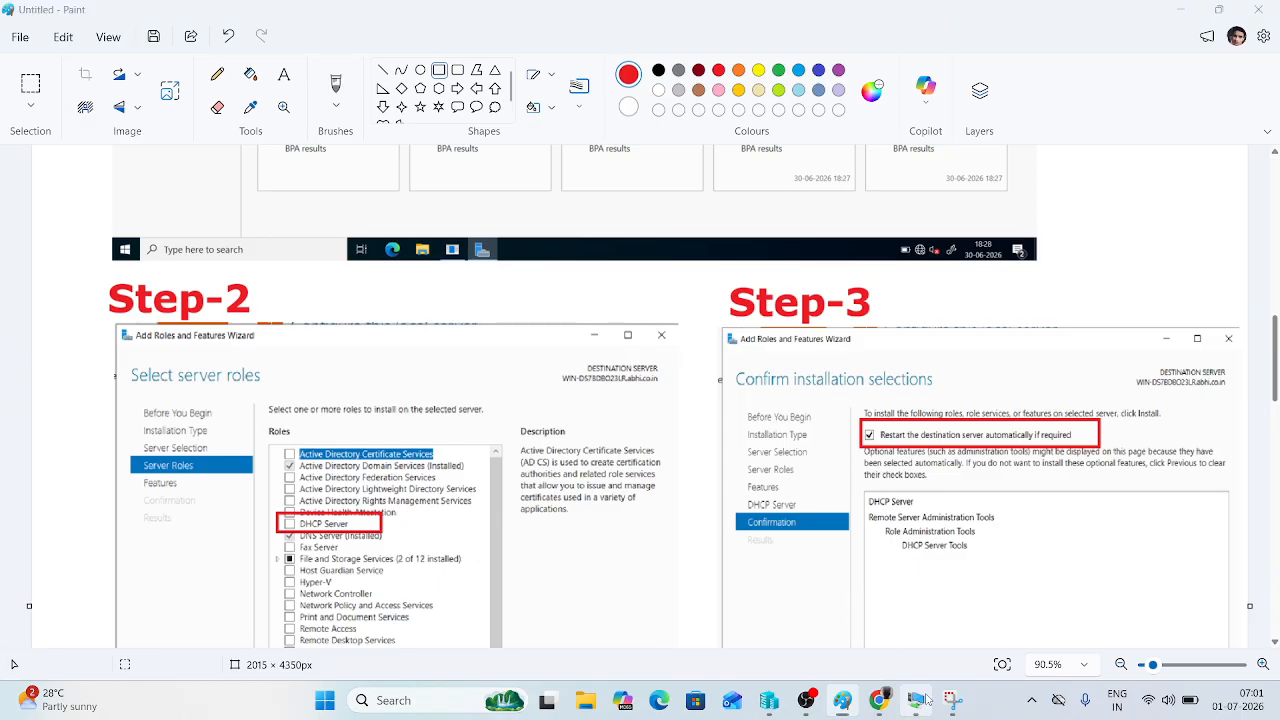
click(693, 599)
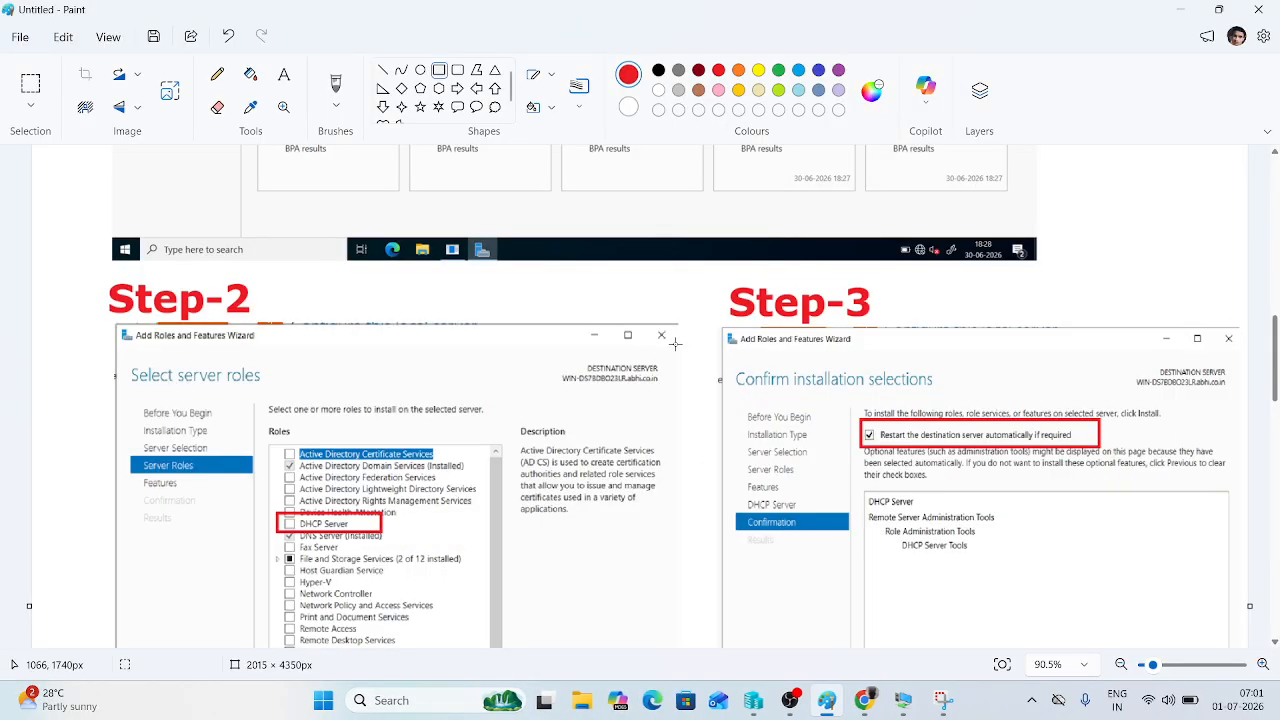
scroll(675, 344, up, 5)
scroll(675, 344, down, 5)
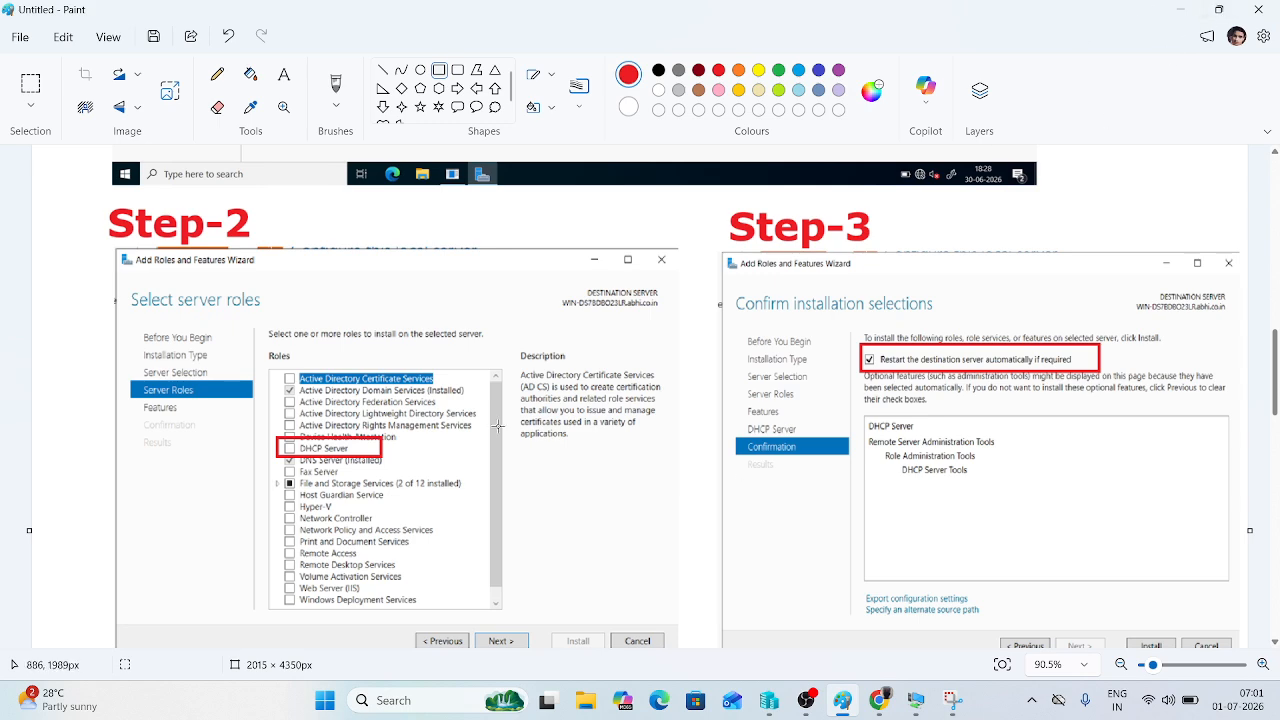
scroll(617, 359, up, 4)
scroll(617, 359, up, 1)
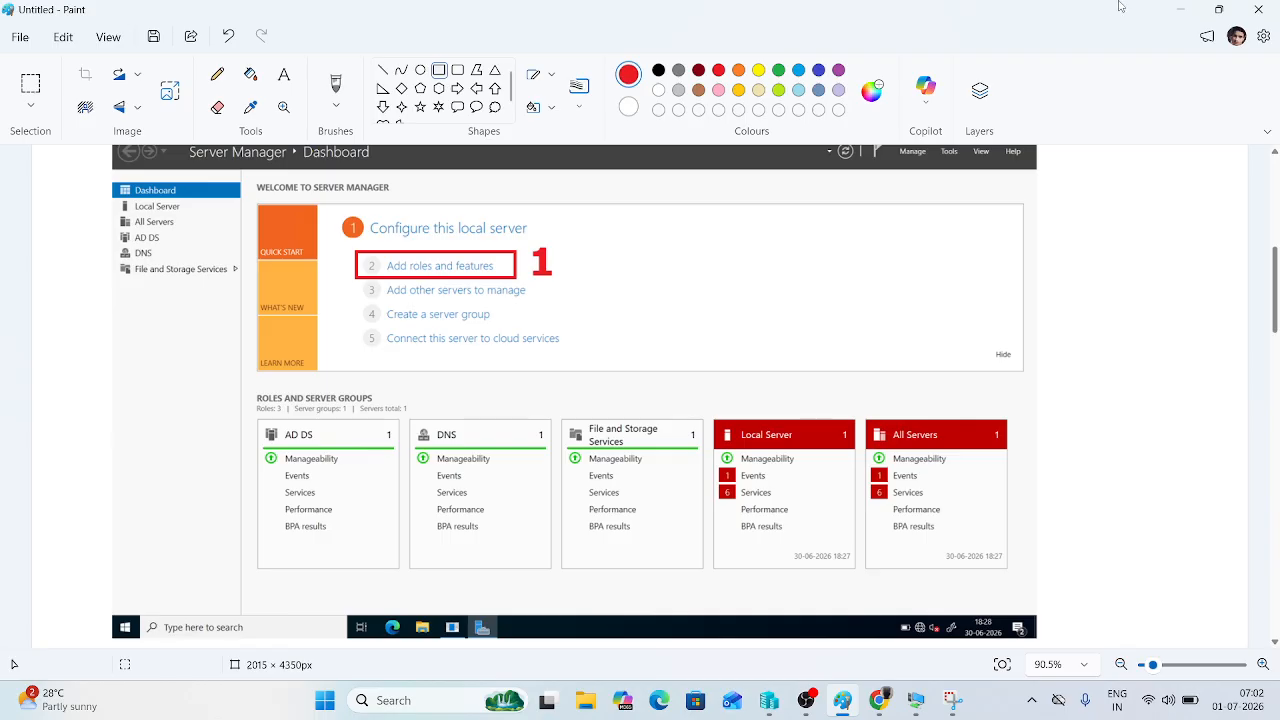
Step: Return to the Windows Server connection, close the Add Roles and Features Wizard and cancel the Shutdown Event Tracker
click(1188, 6)
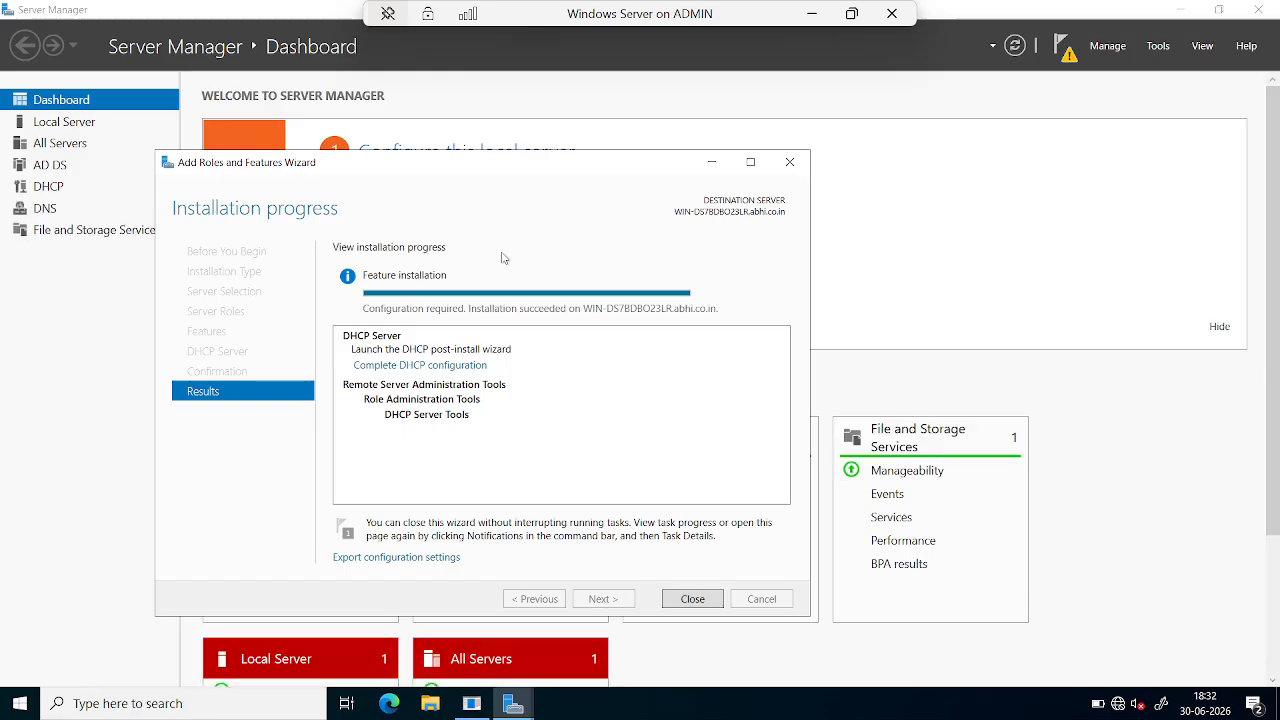
click(703, 599)
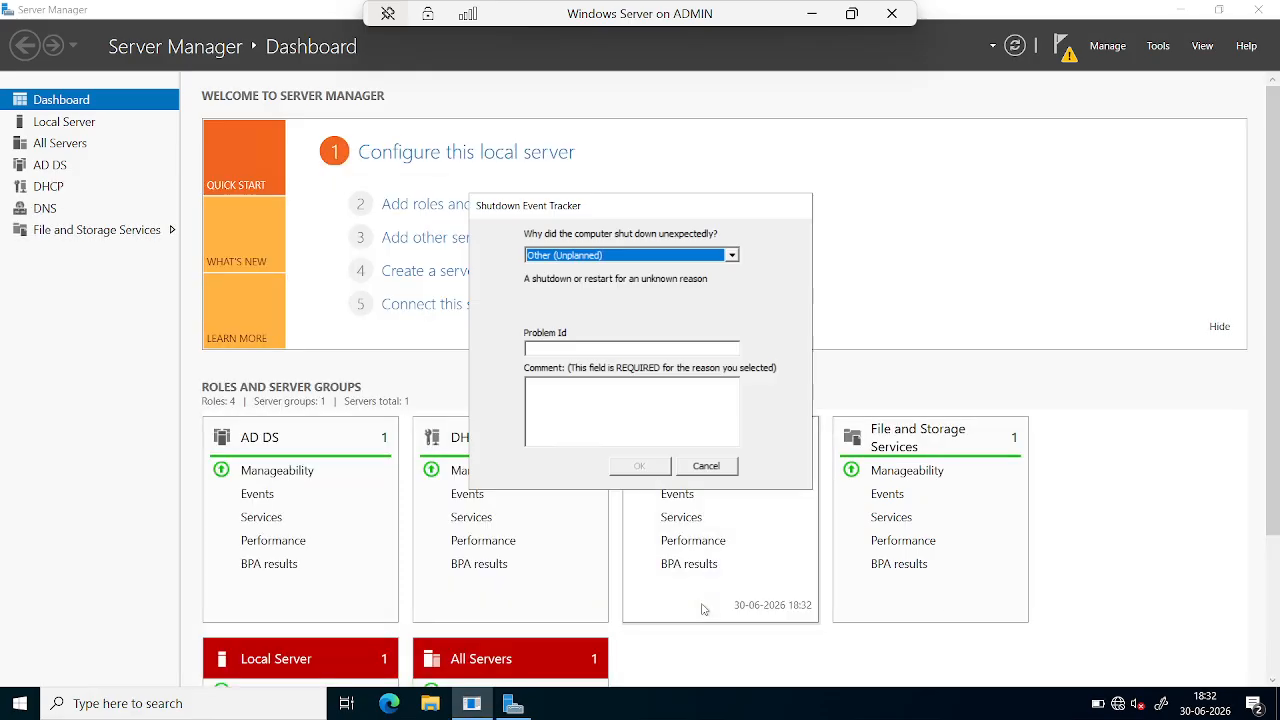
click(715, 467)
Step: Open the Server Manager notifications and capture a full-screen snip of the dashboard with the post-deployment configuration entry showing
click(1068, 52)
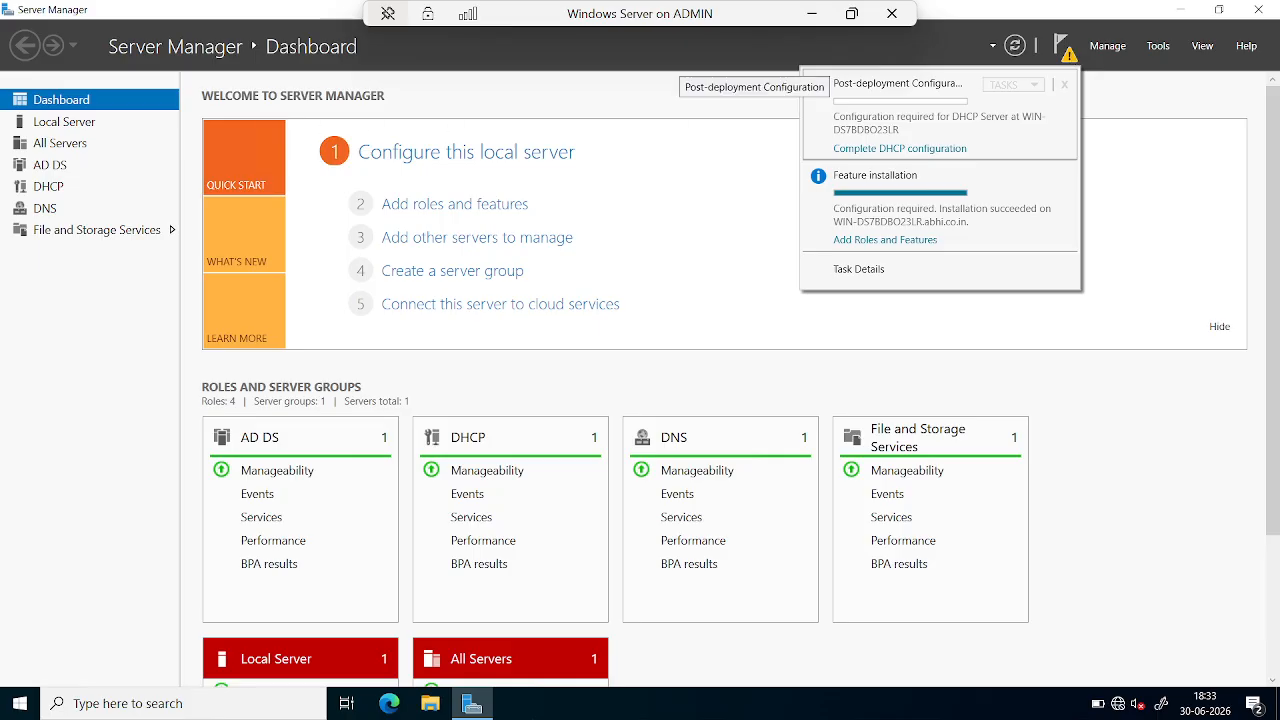
key(super+shift+s)
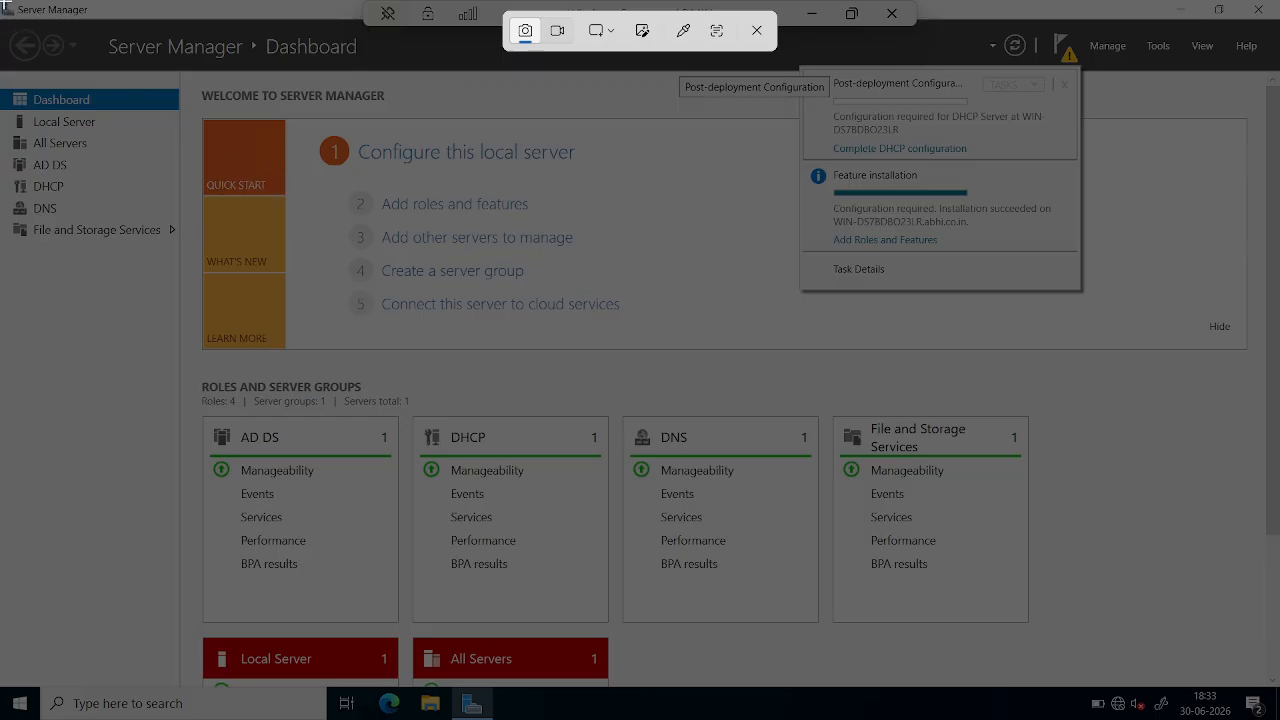
drag(4, 8, 466, 344)
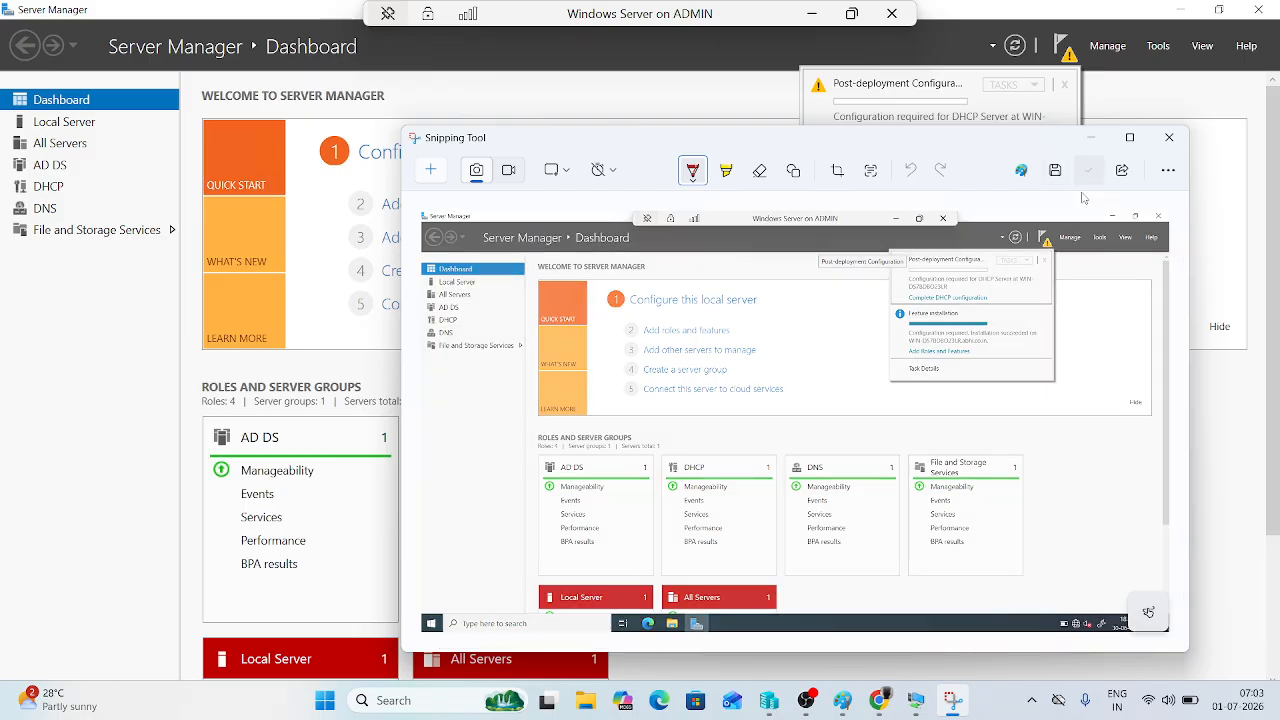
Step: Switch to Paint and place the dashboard snip, about 1529 × 861 px, in the blank area below the Step-2 and Step-3 snips
click(843, 700)
scroll(400, 385, down, 15)
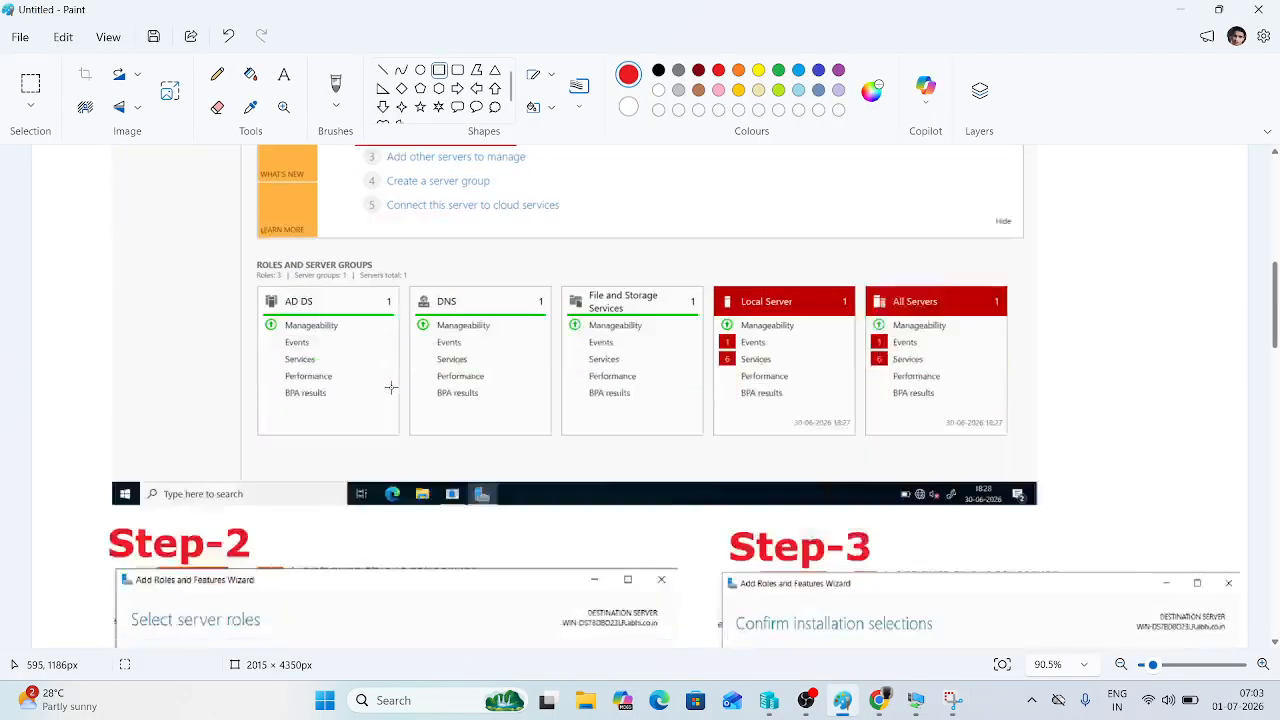
scroll(290, 323, up, 3)
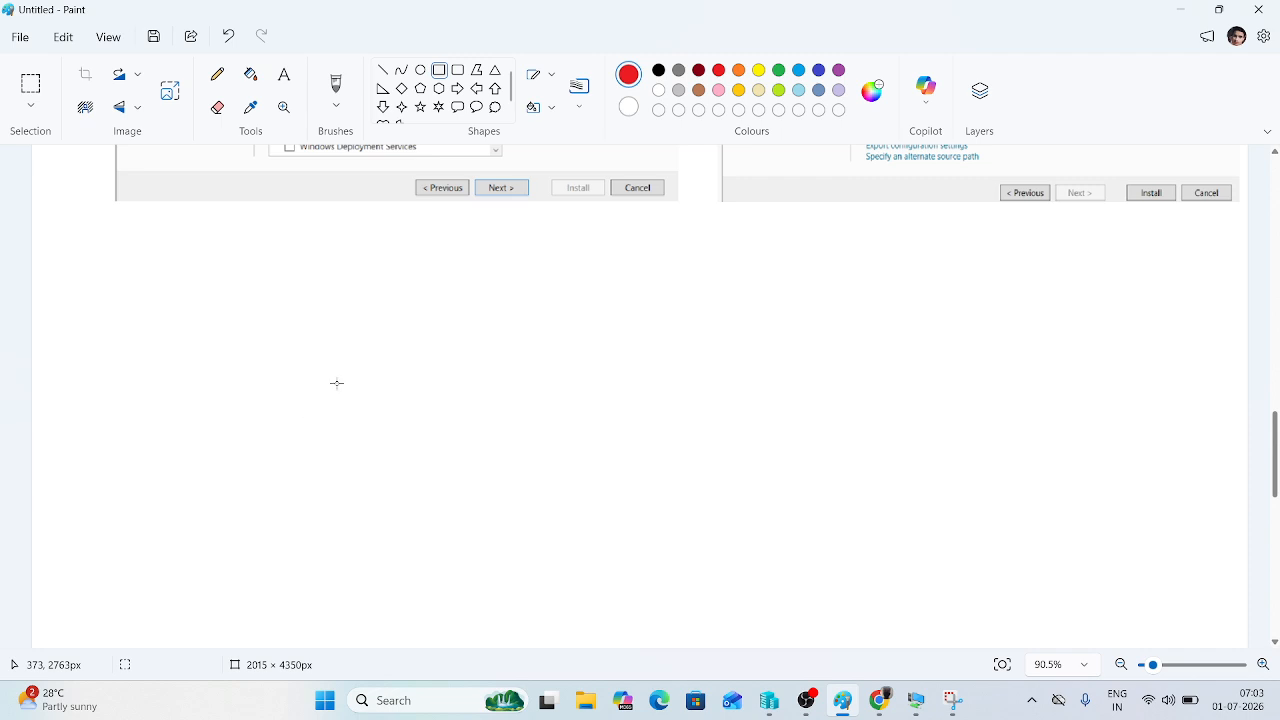
key(ctrl+v)
mouse_move(445, 328)
mouse_down()
mouse_move(495, 432)
mouse_move(537, 464)
mouse_up()
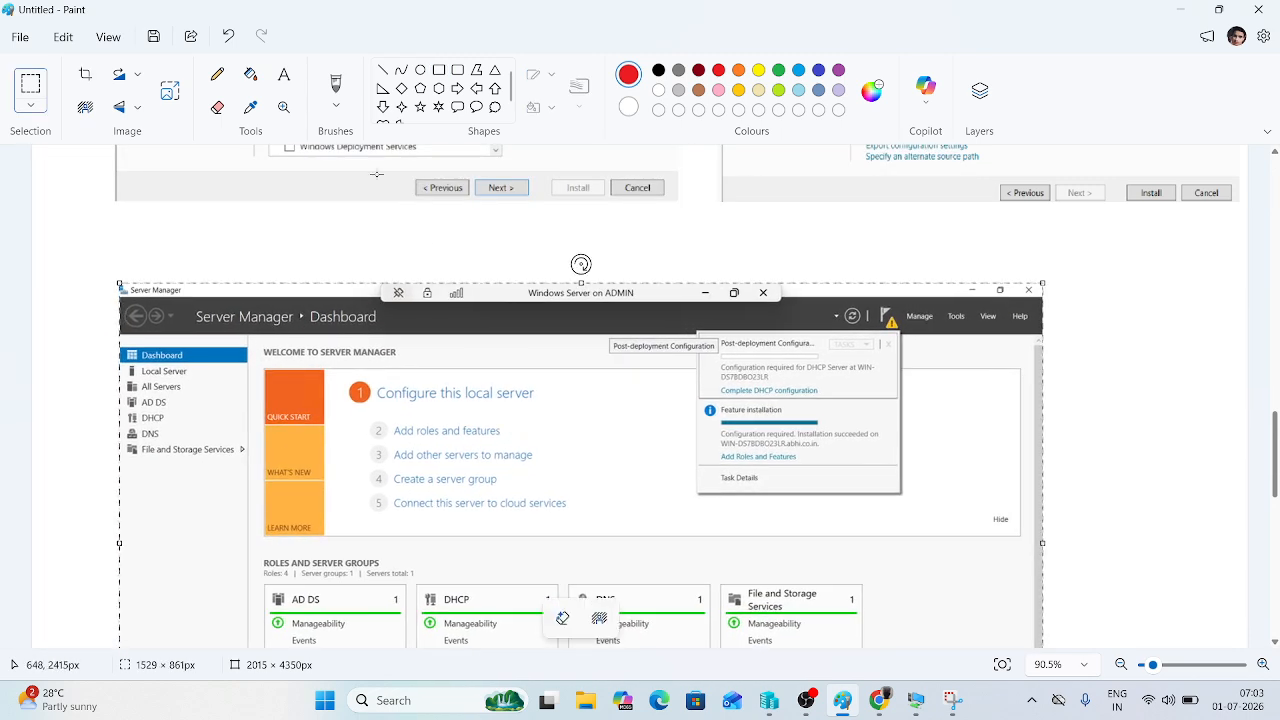
Step: Add the red heading "Step-4" above the dashboard snip's upper-left corner
click(284, 75)
click(133, 240)
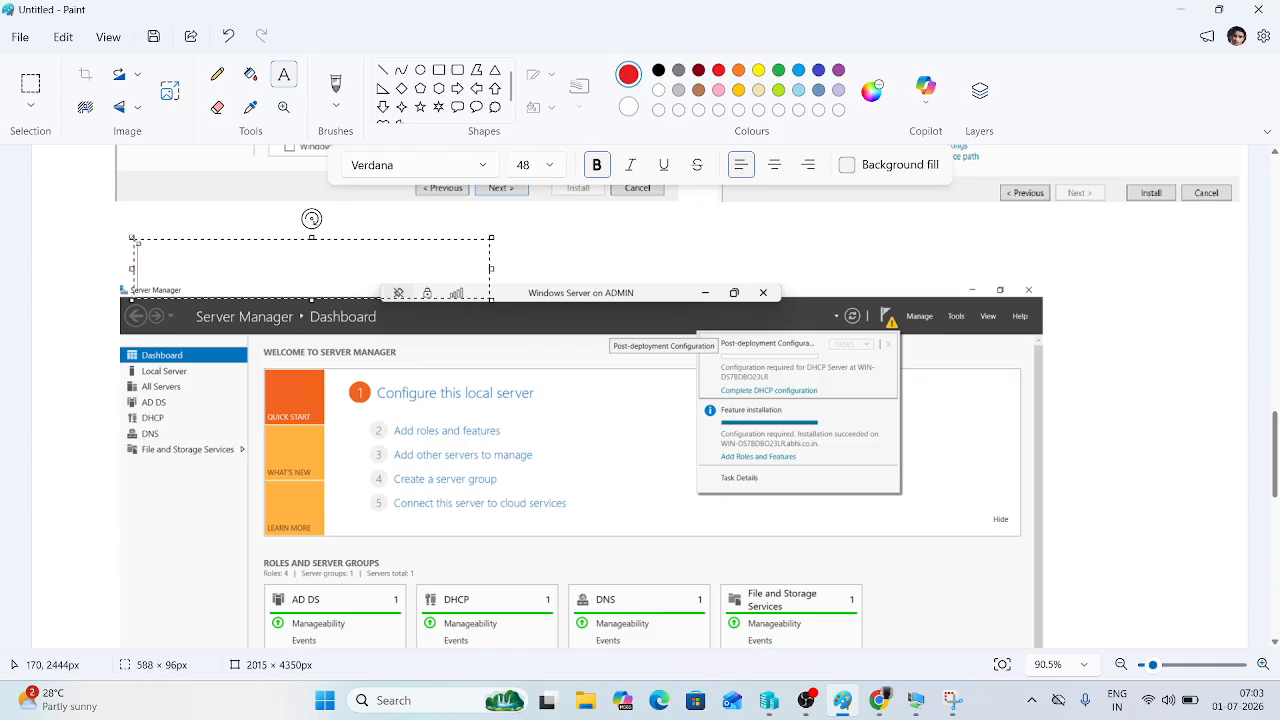
text(Step-)
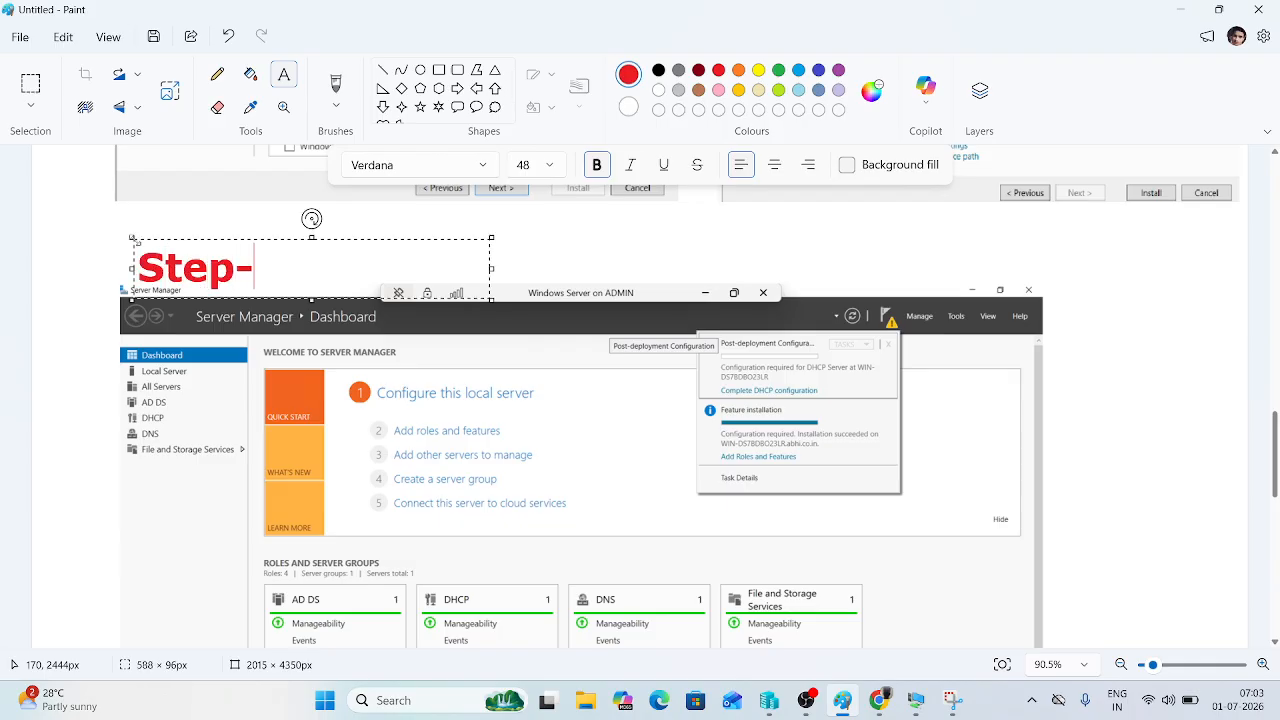
text(4)
click(146, 516)
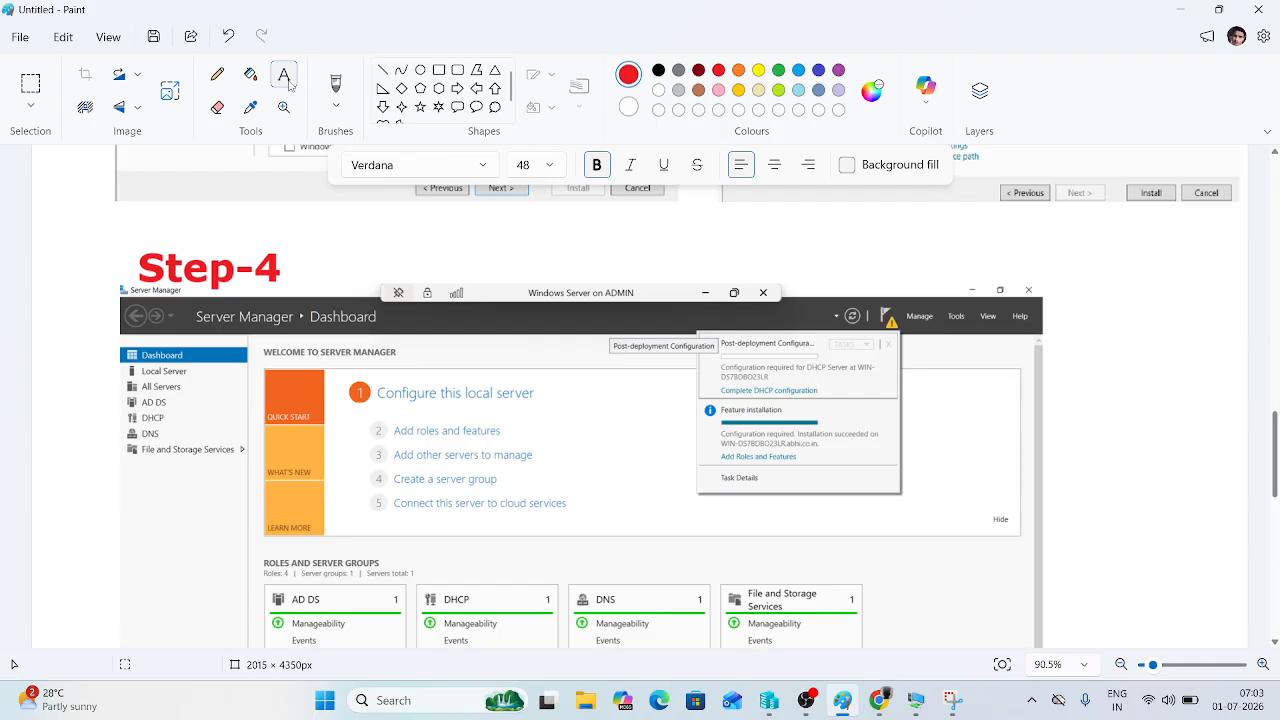
Step: Outline the notification flag with a red rectangle about 60 × 68 px and the "Complete DHCP configuration" link with another
click(439, 69)
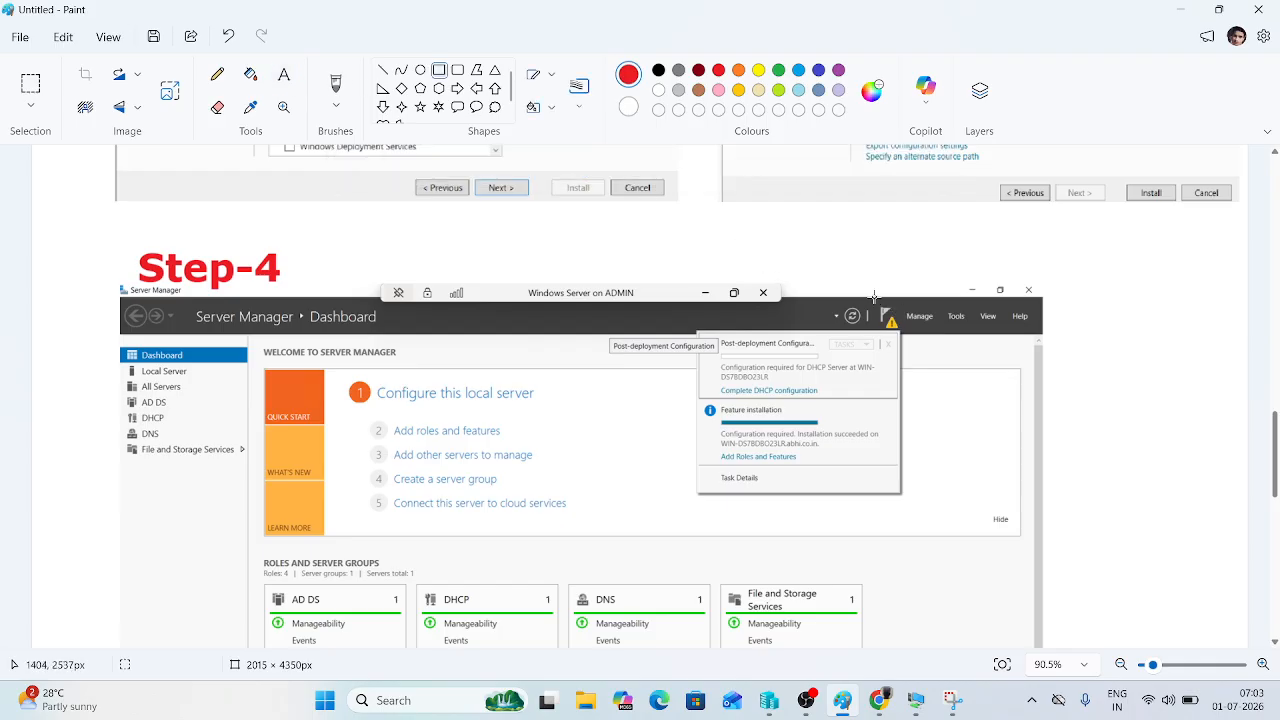
drag(872, 296, 909, 338)
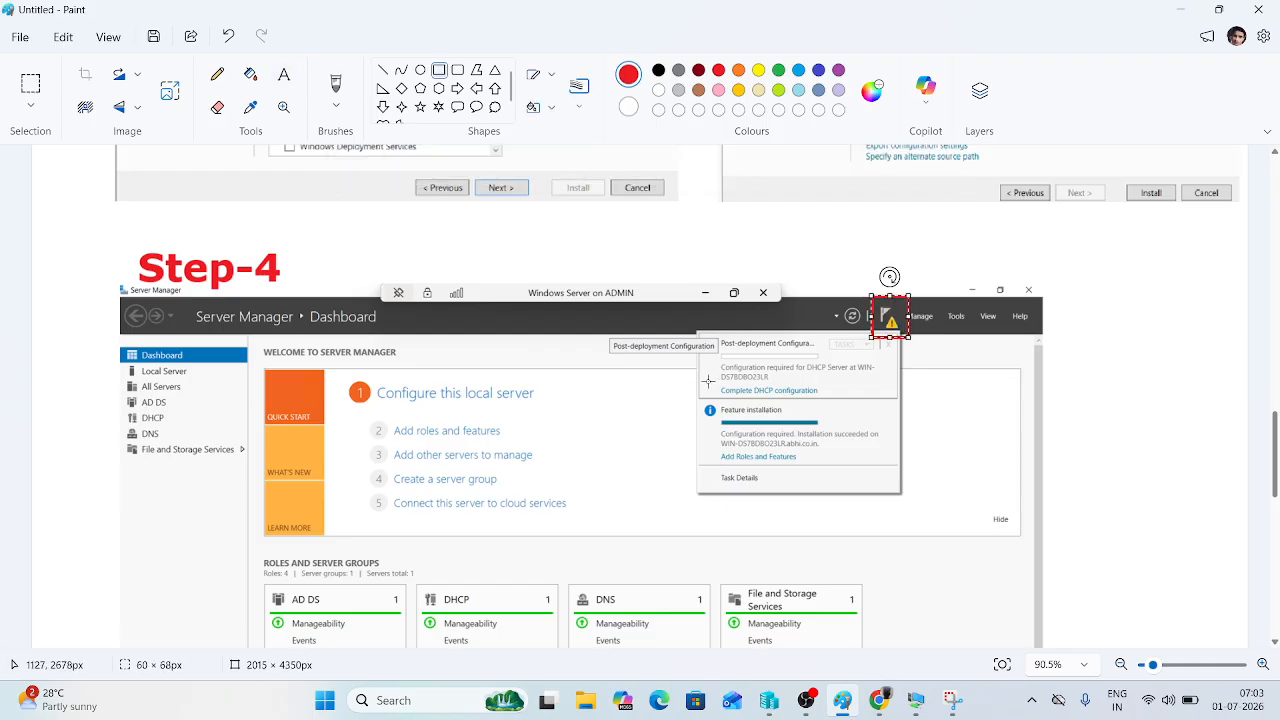
drag(698, 381, 866, 398)
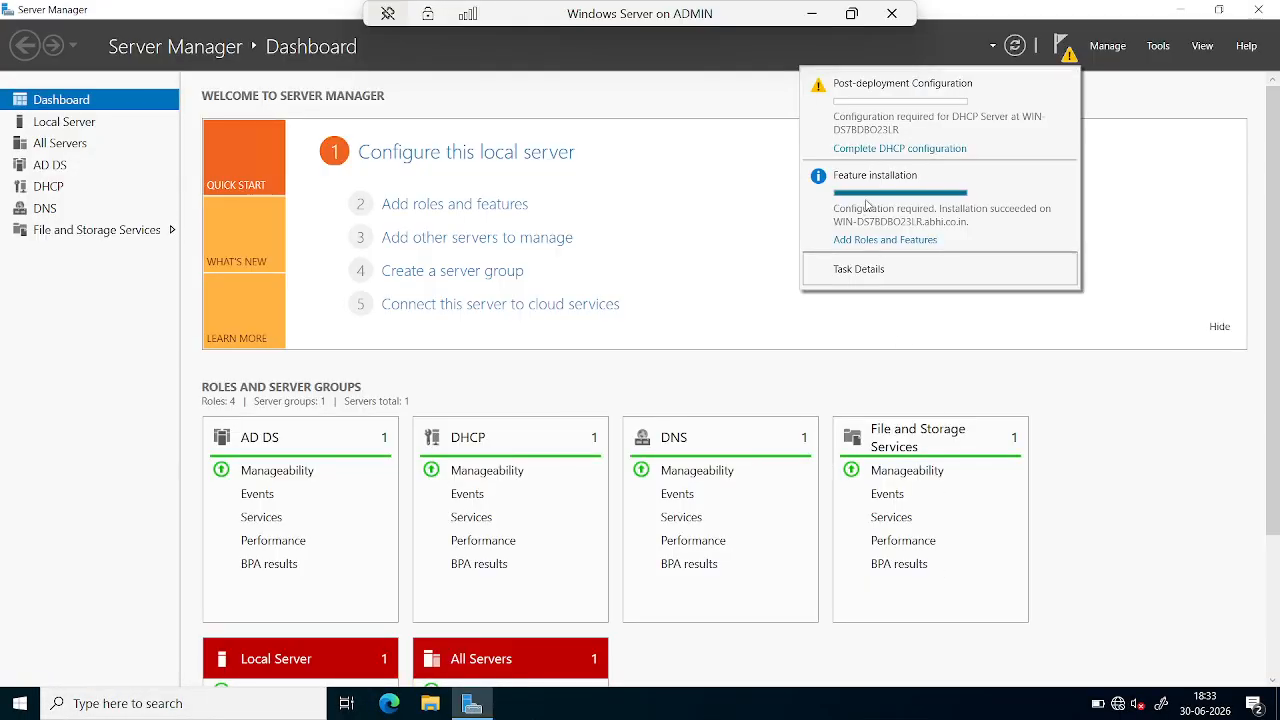
Step: Complete the DHCP post-install configuration in the Windows Server connection by committing the authorization settings, and close the wizard
click(886, 150)
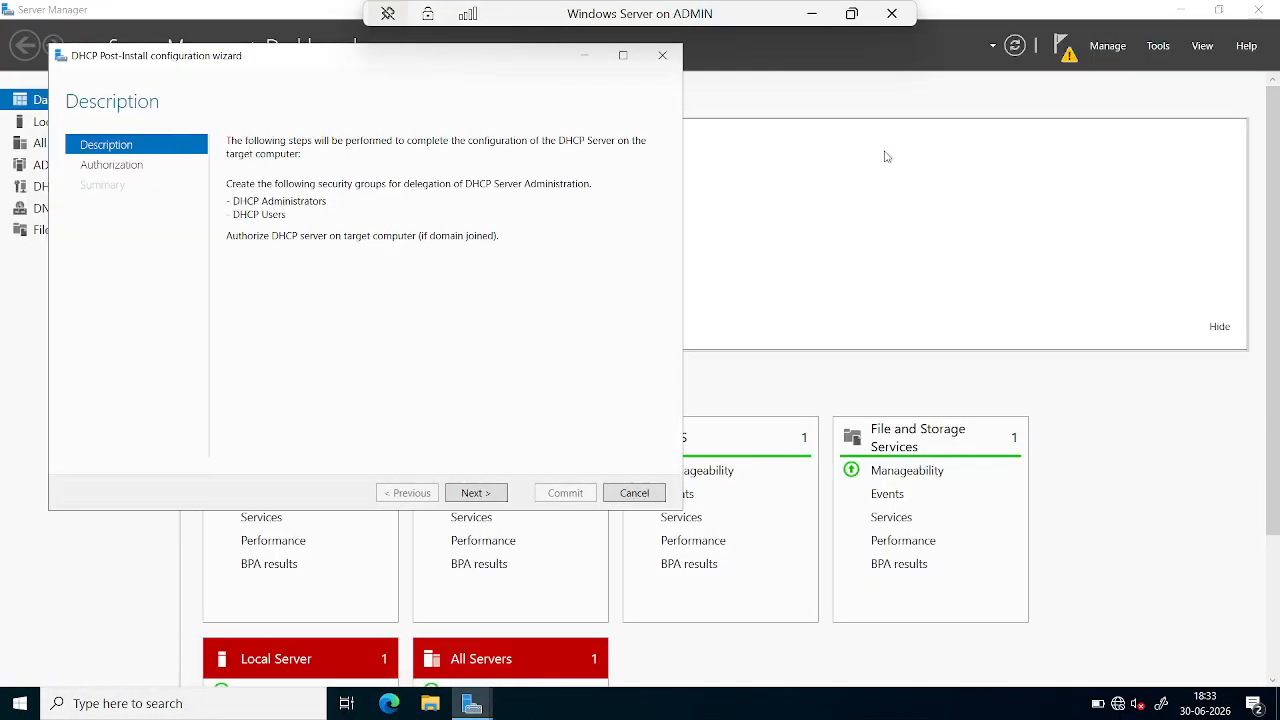
click(487, 499)
click(565, 493)
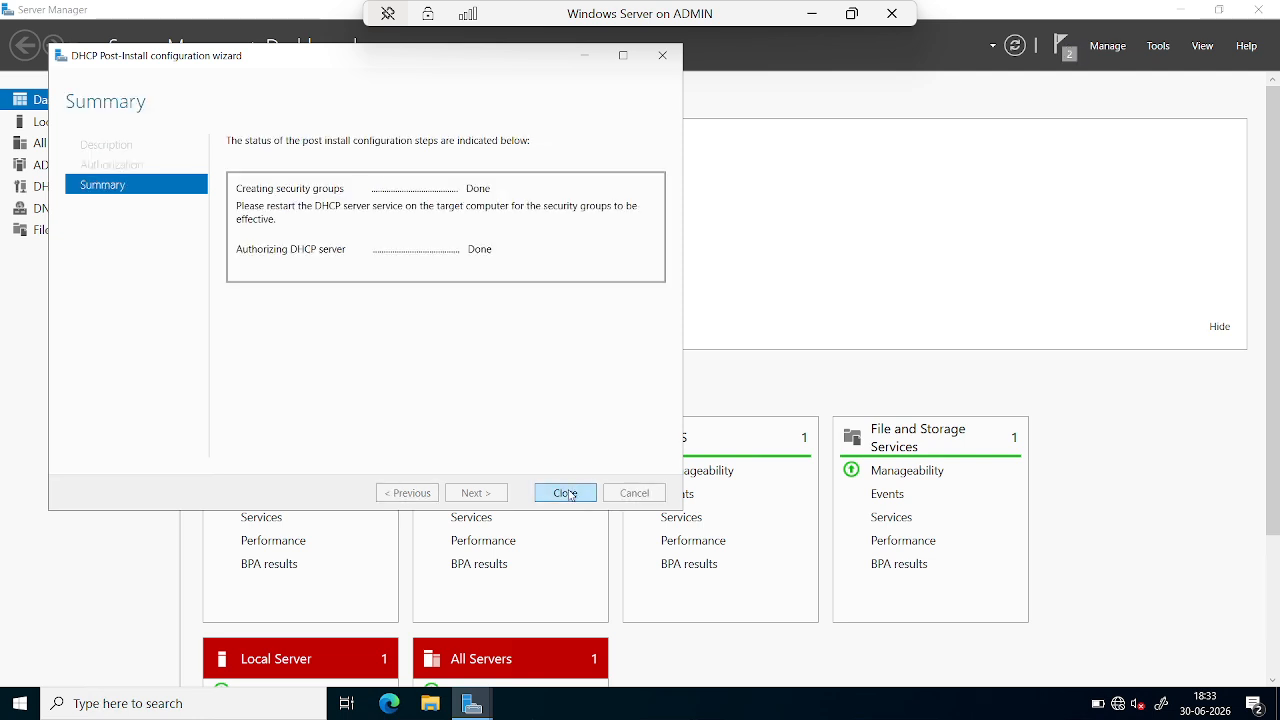
click(565, 493)
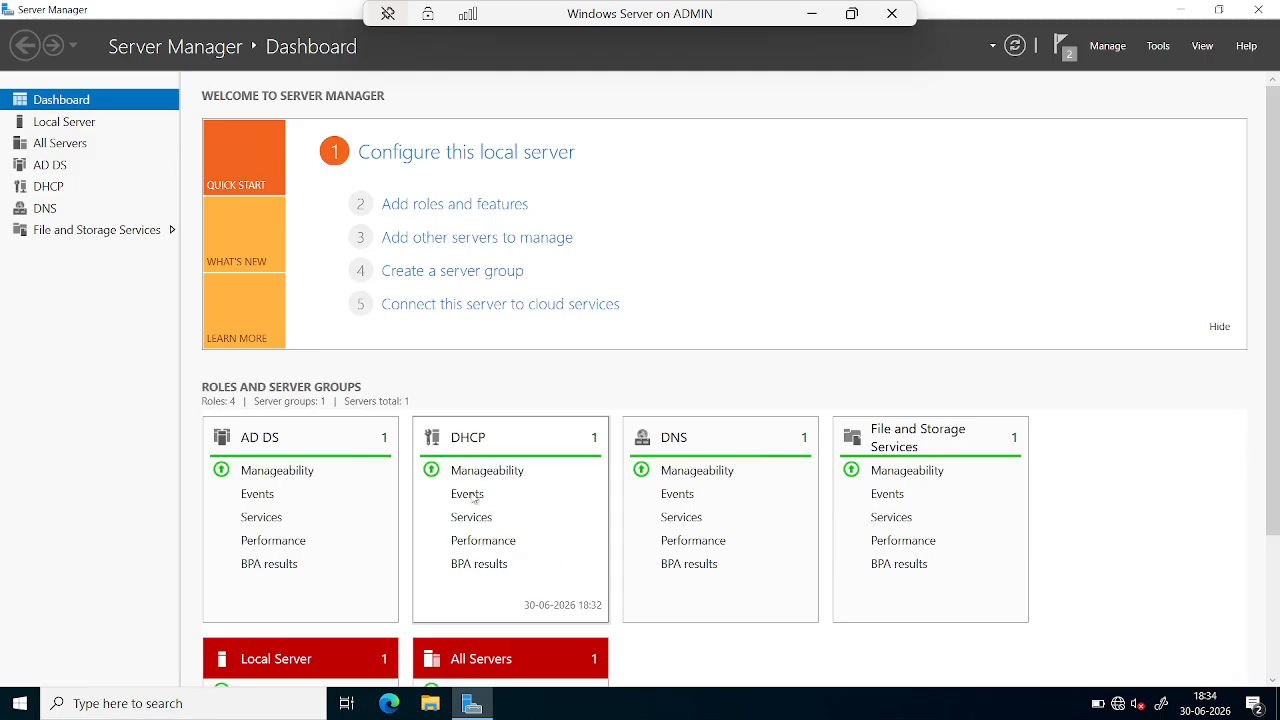
Step: Open the DHCP management console from Server Manager's tools and maximize its window
click(1159, 47)
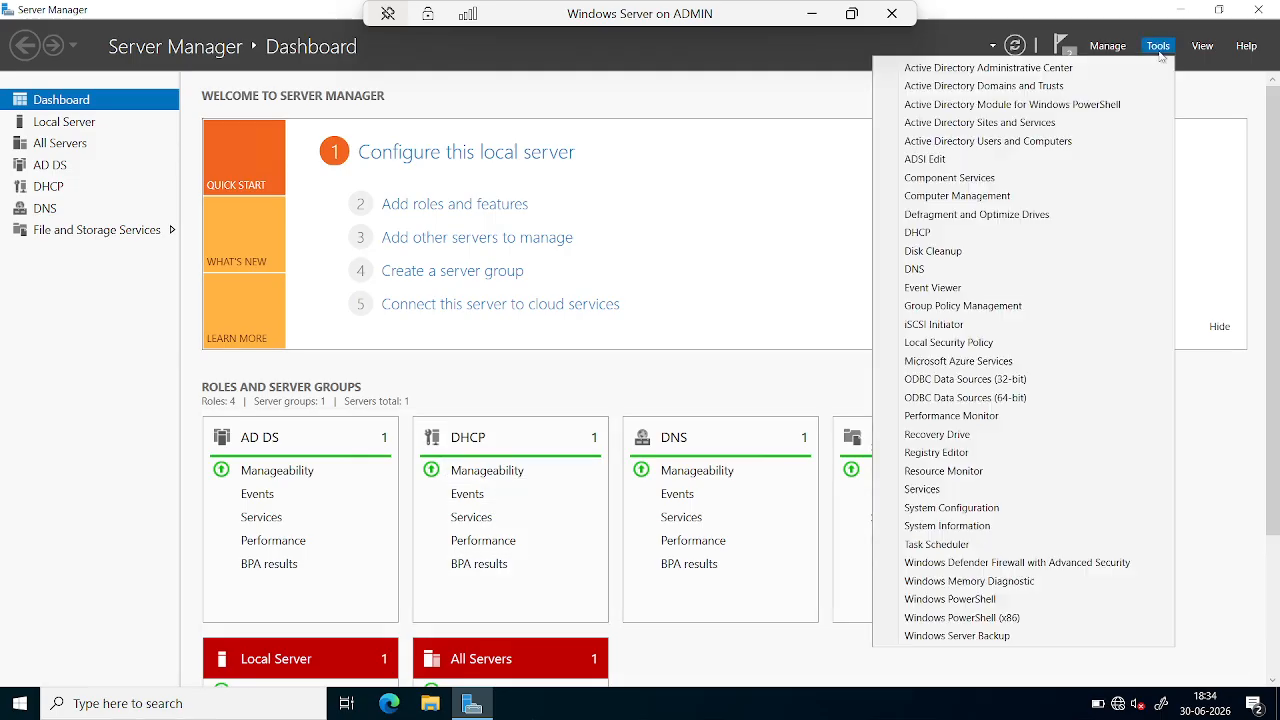
click(929, 236)
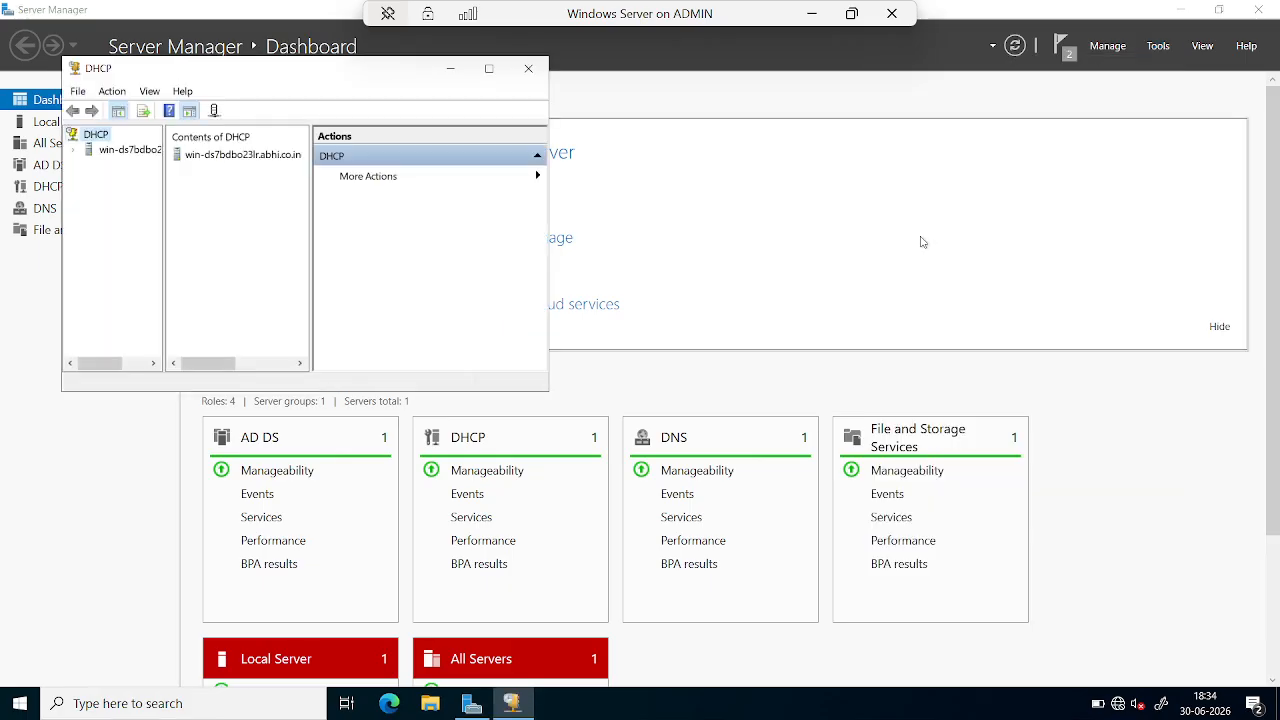
click(489, 69)
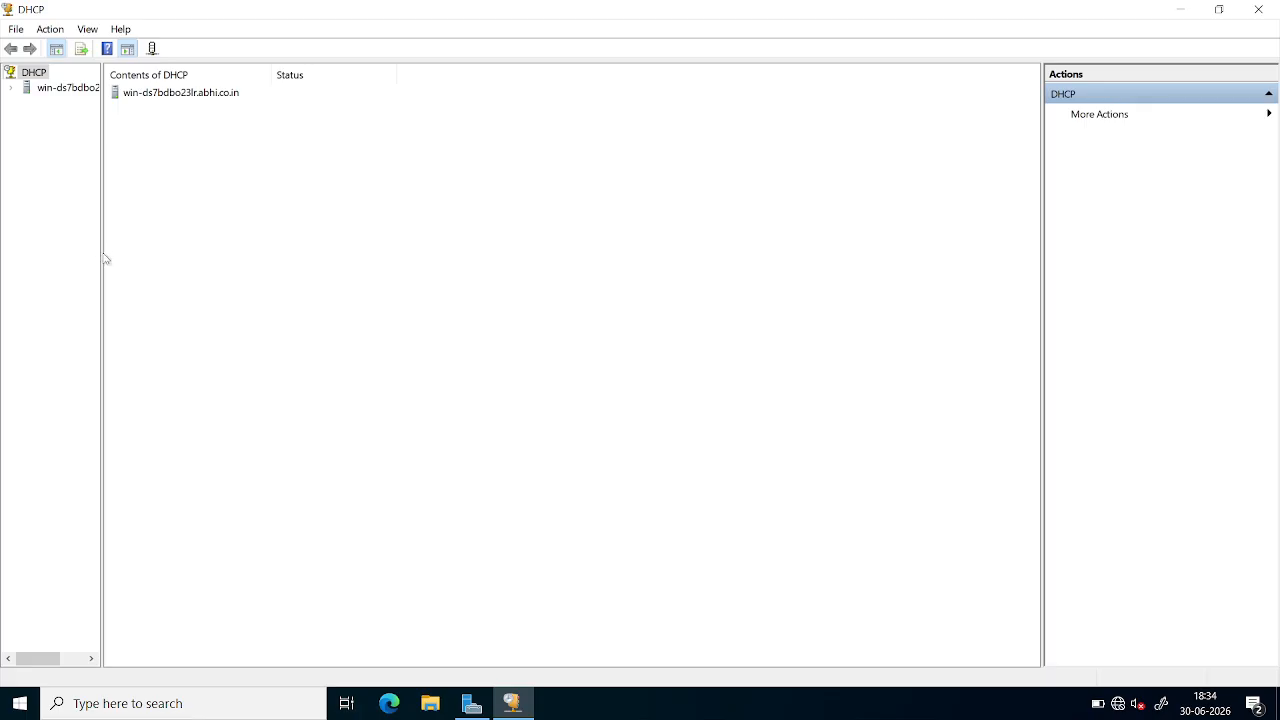
Step: Widen the DHCP console tree and expand the server and its IPv4 node
drag(102, 256, 224, 266)
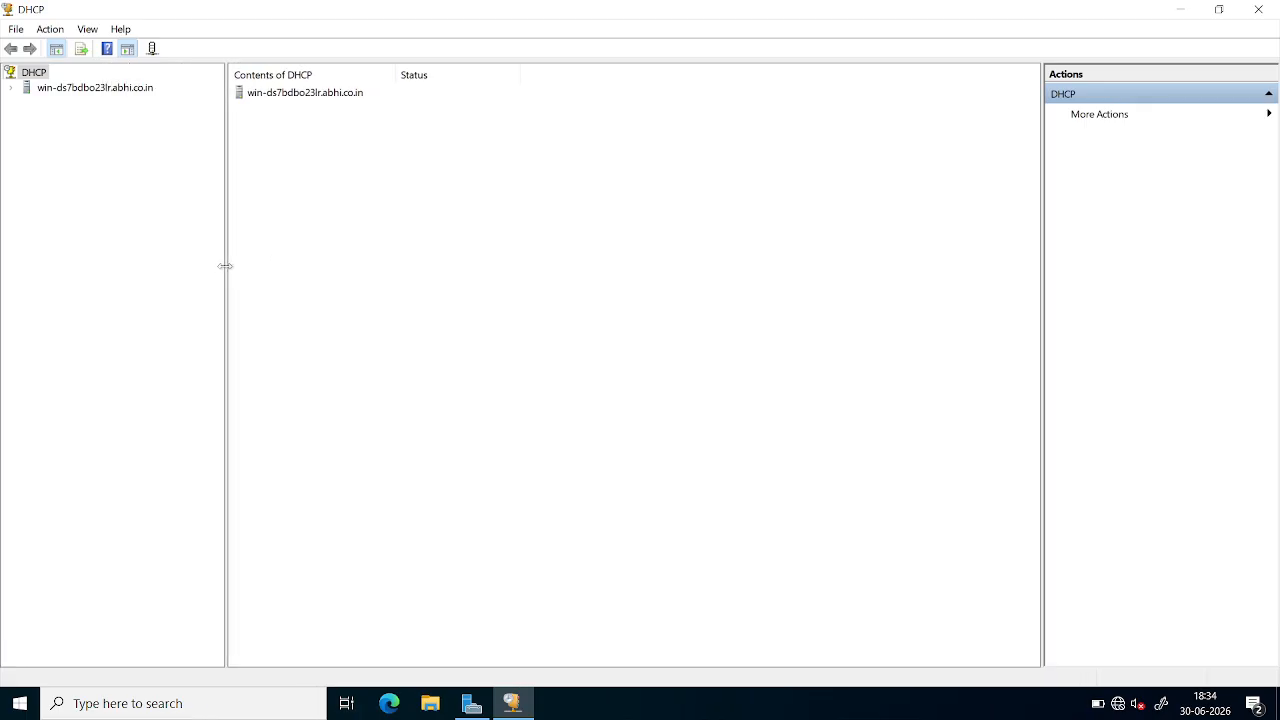
click(13, 88)
click(27, 103)
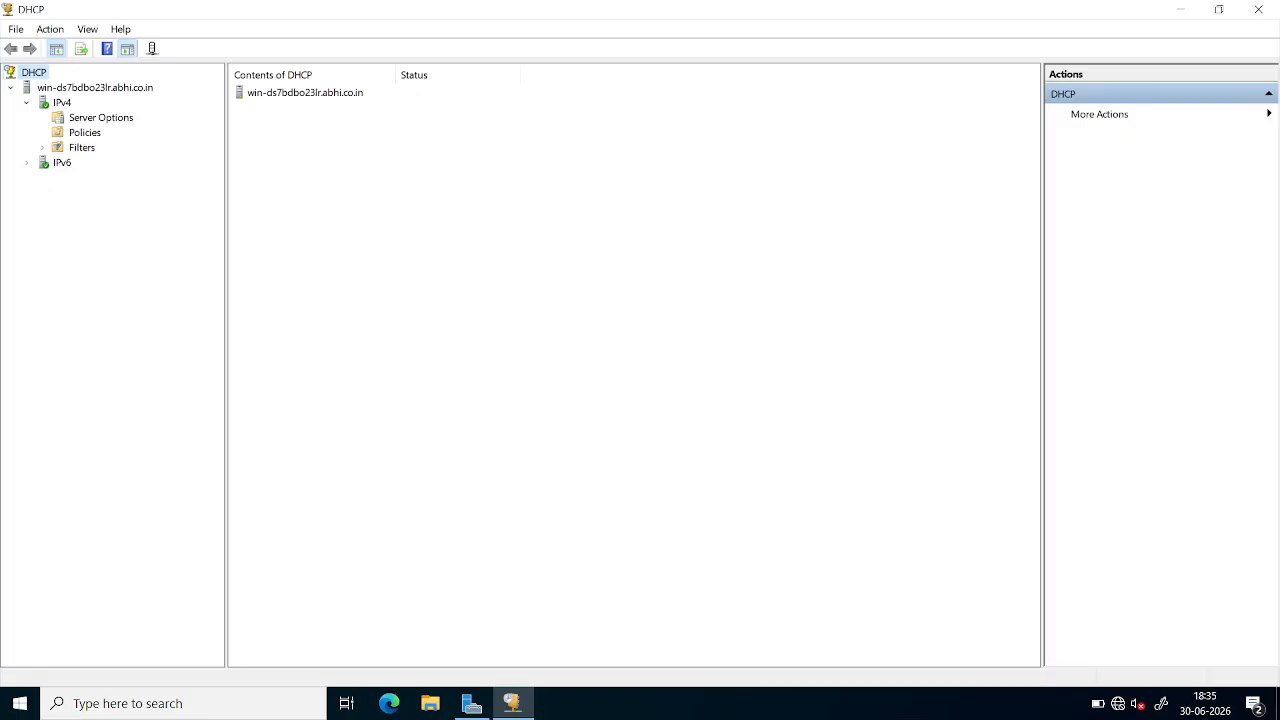
Step: Capture a full-screen snip of the DHCP console with the IPv4 node expanded
key(super+shift+s)
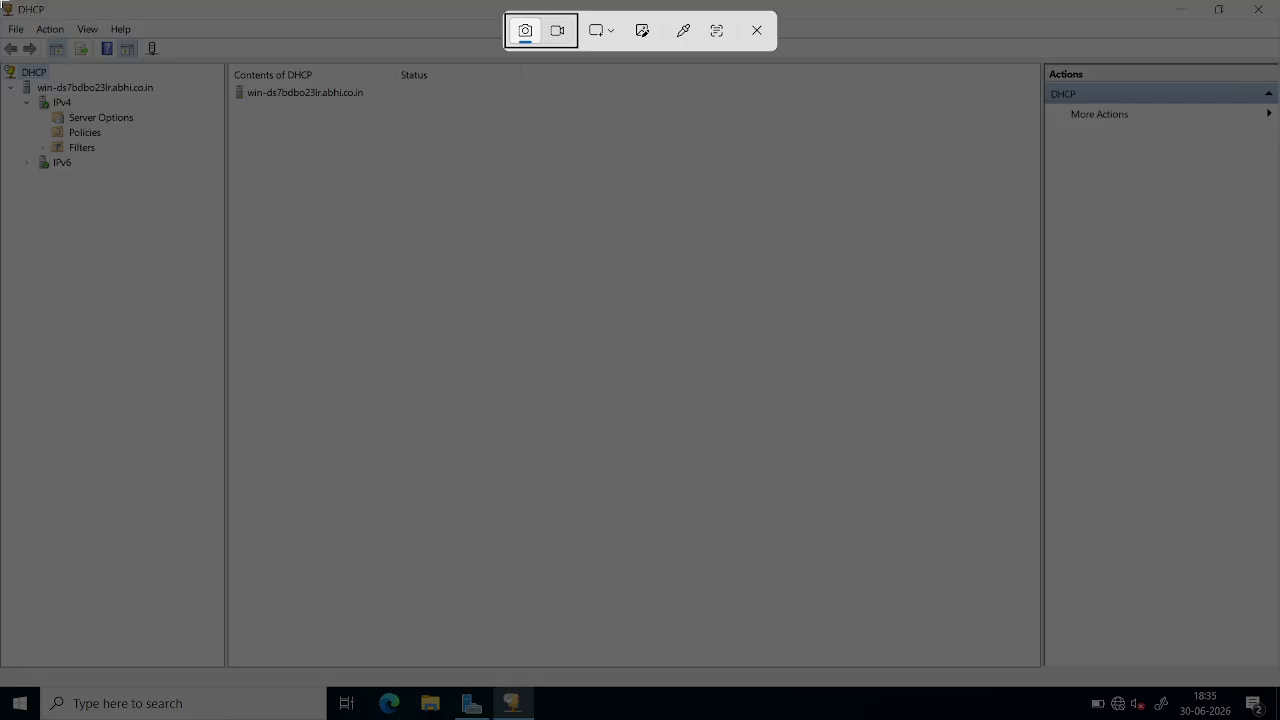
drag(2, 2, 1279, 719)
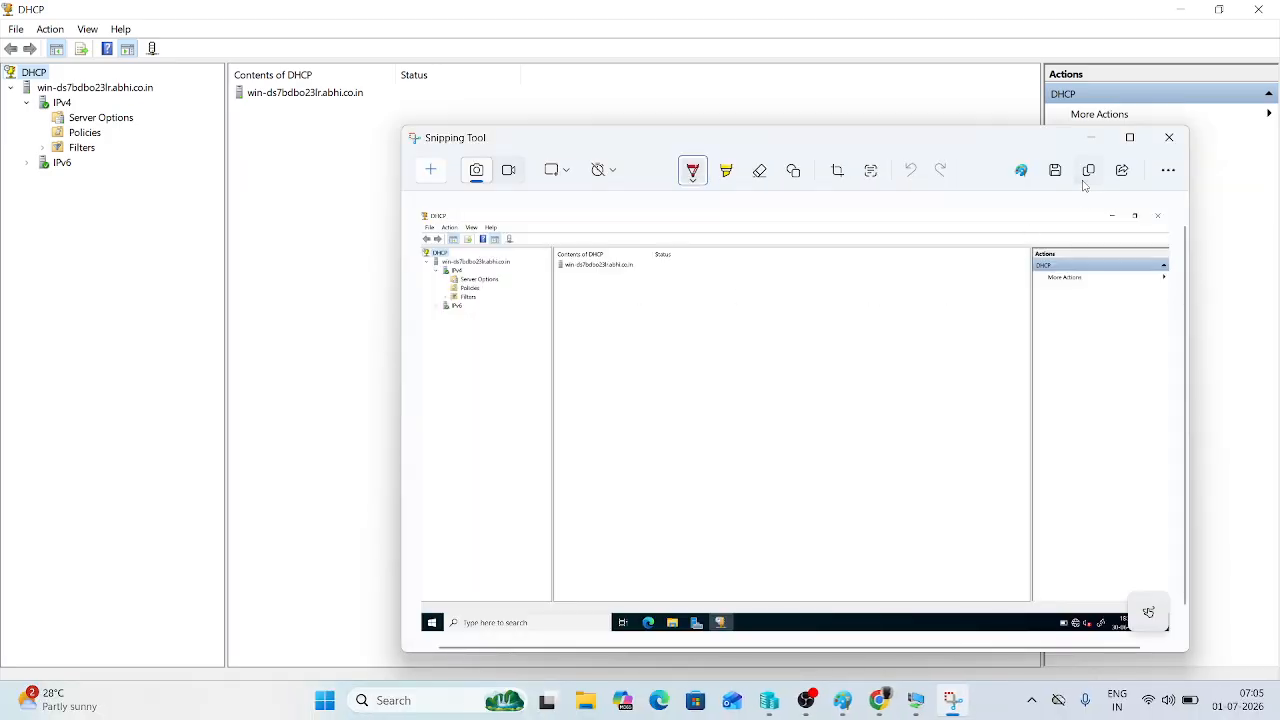
Step: Copy the DHCP console snip, switch to Paint, paste it, and place it in the blank area below the Step-4 screenshot
click(1086, 177)
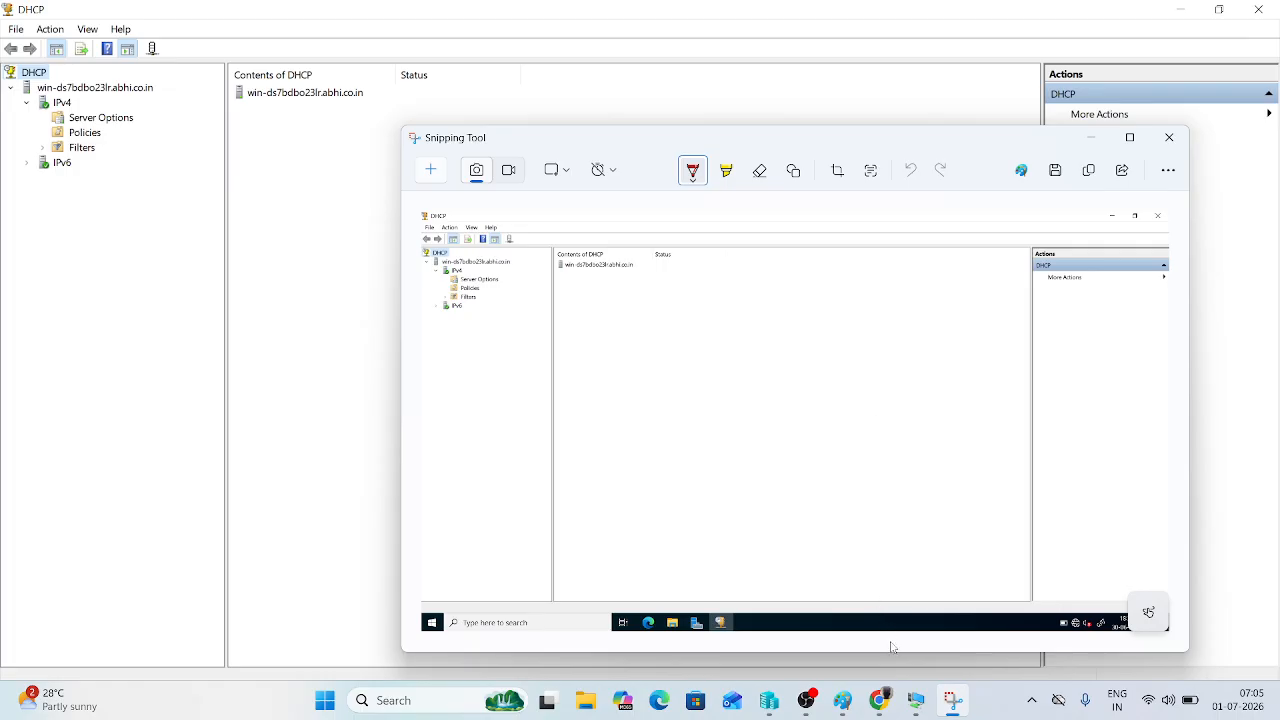
click(916, 700)
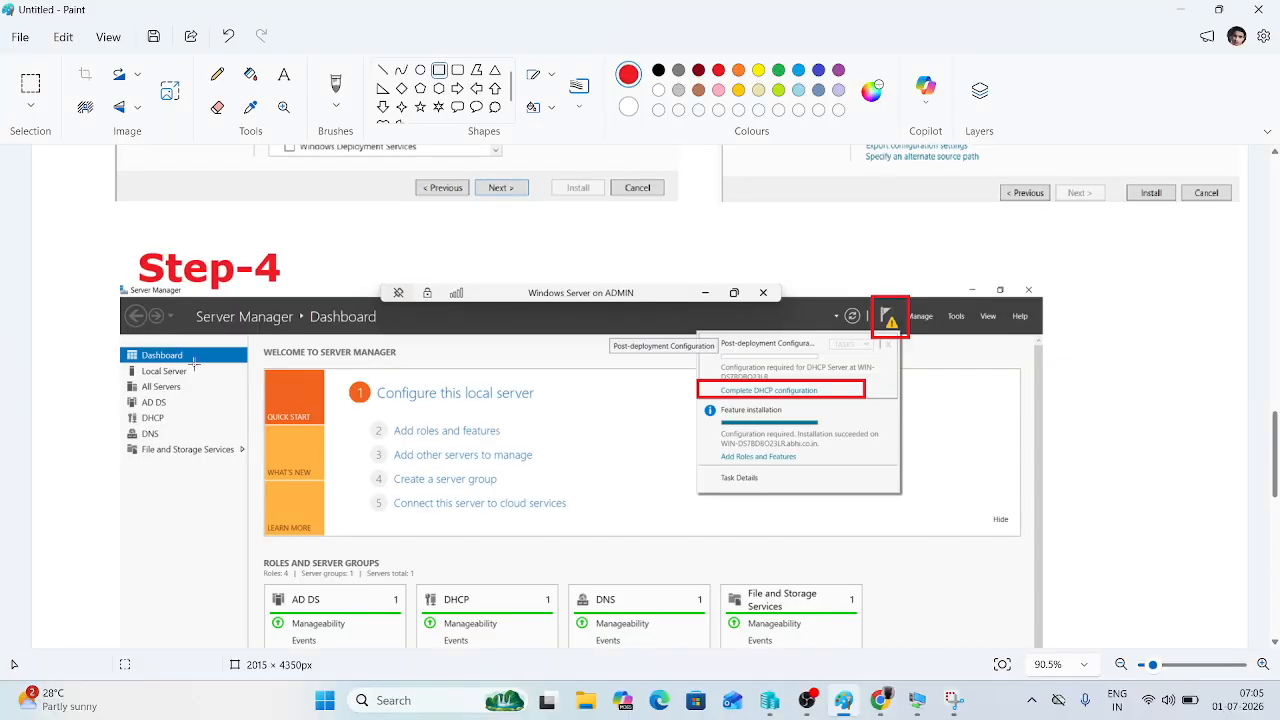
scroll(417, 337, down, 10)
scroll(417, 337, down, 3)
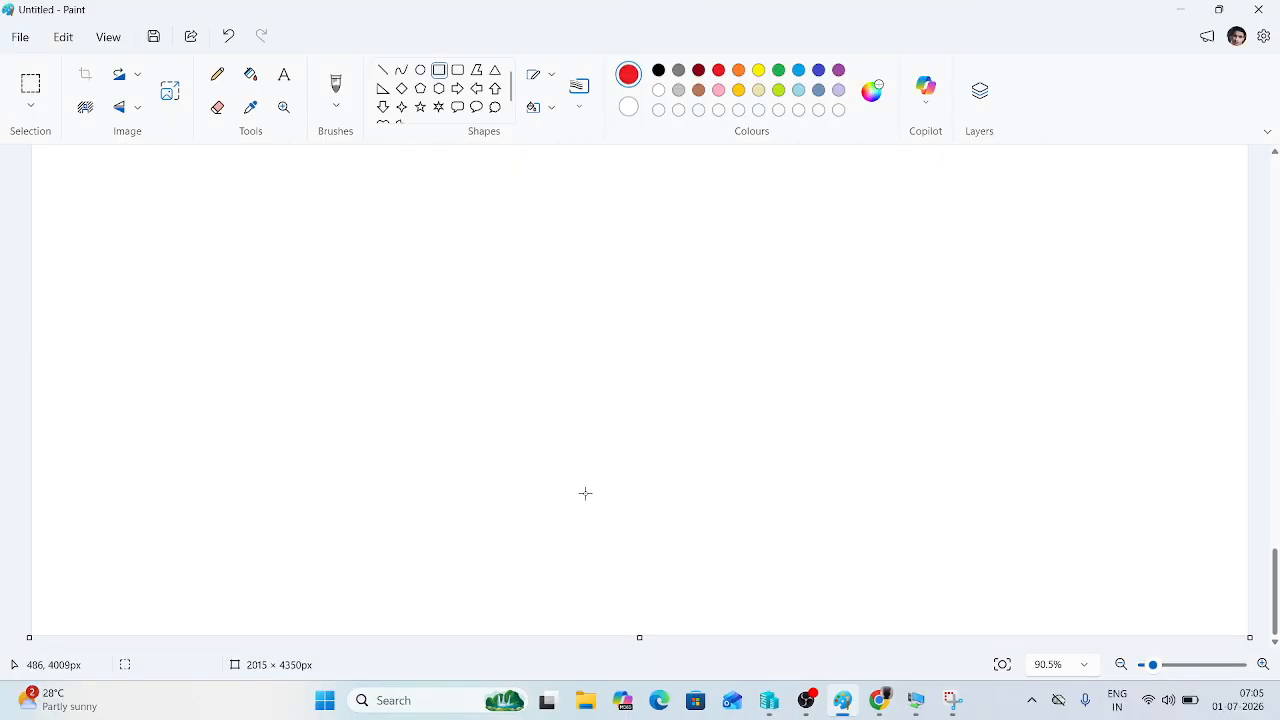
key(ctrl+v)
drag(640, 444, 751, 386)
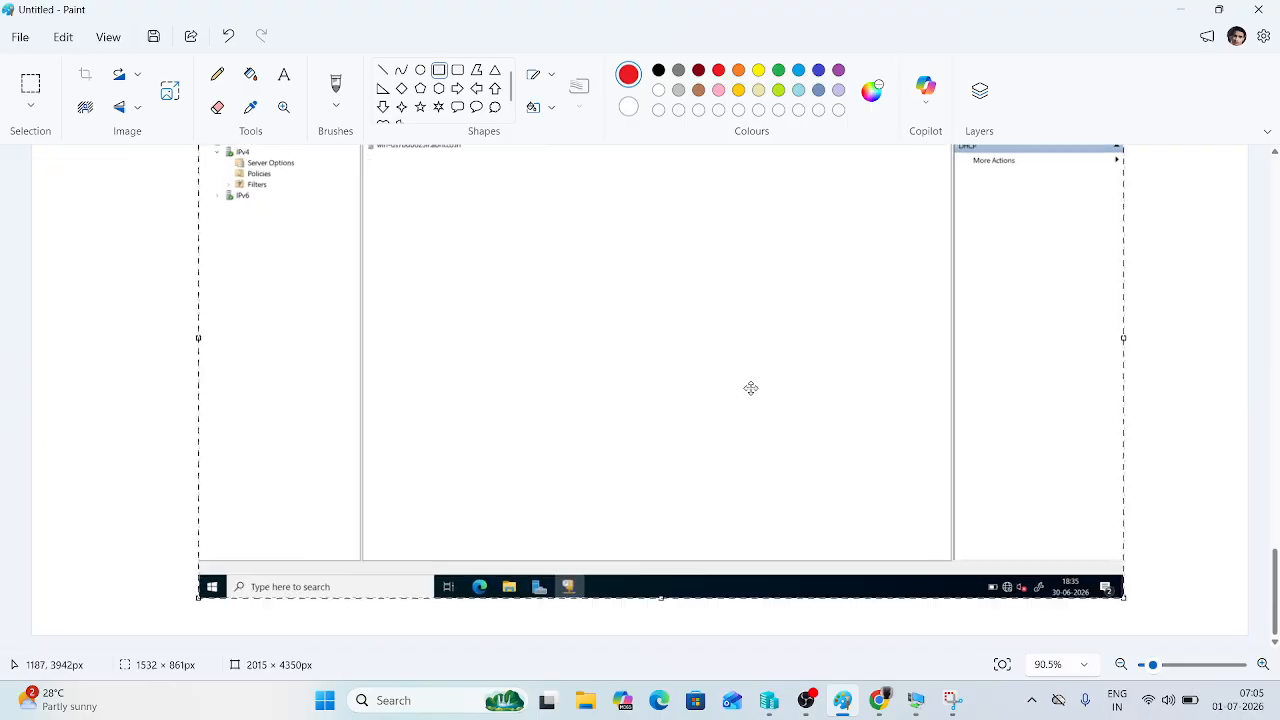
mouse_move(672, 377)
mouse_down()
mouse_move(631, 455)
mouse_move(637, 540)
mouse_move(632, 426)
mouse_up()
scroll(627, 462, up, 3)
click(461, 186)
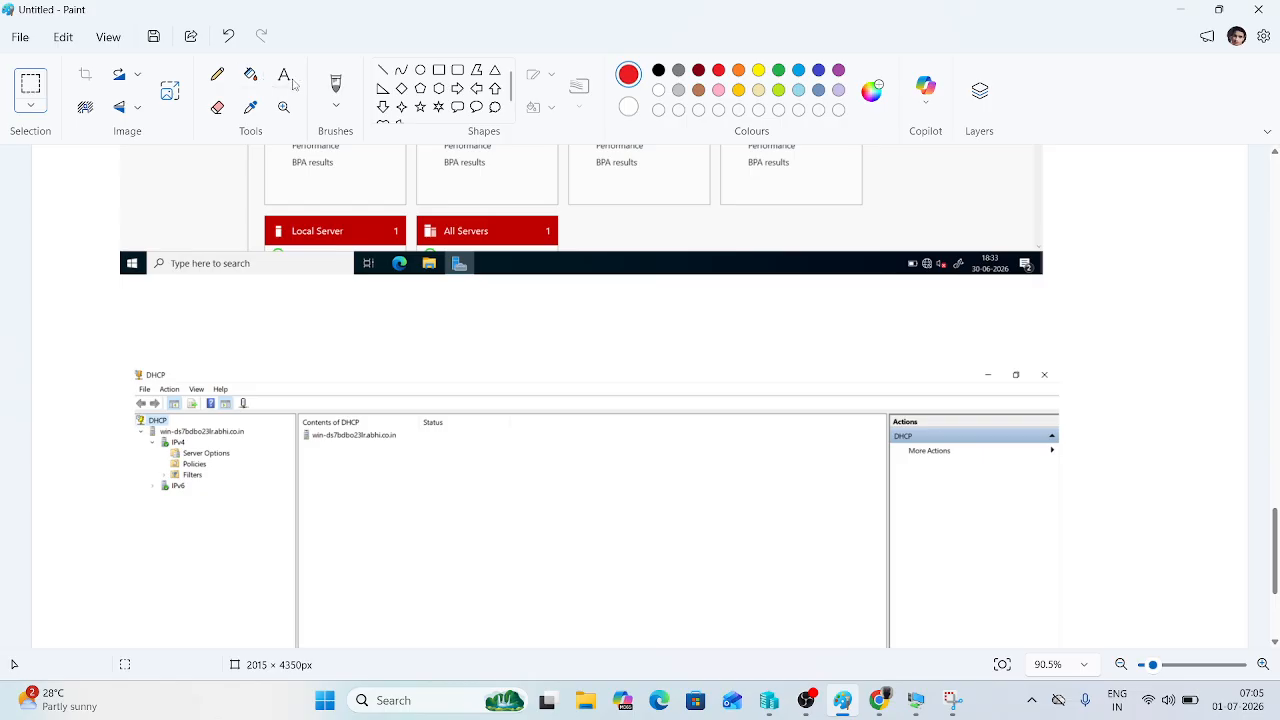
Step: Add a red bold "Step-5" heading in Verdana 48 and place it just above the pasted DHCP console screenshot
click(287, 78)
click(177, 325)
text(S)
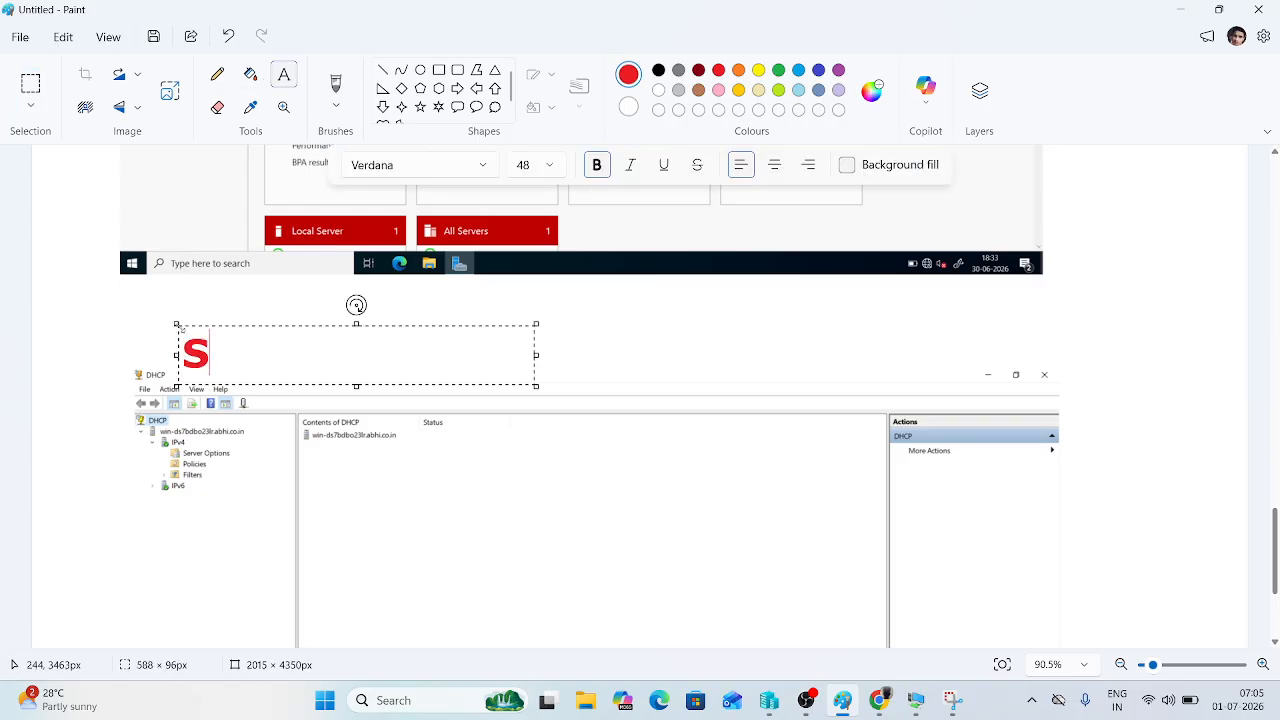
text(tep-)
key(BackSpace)
text(p-)
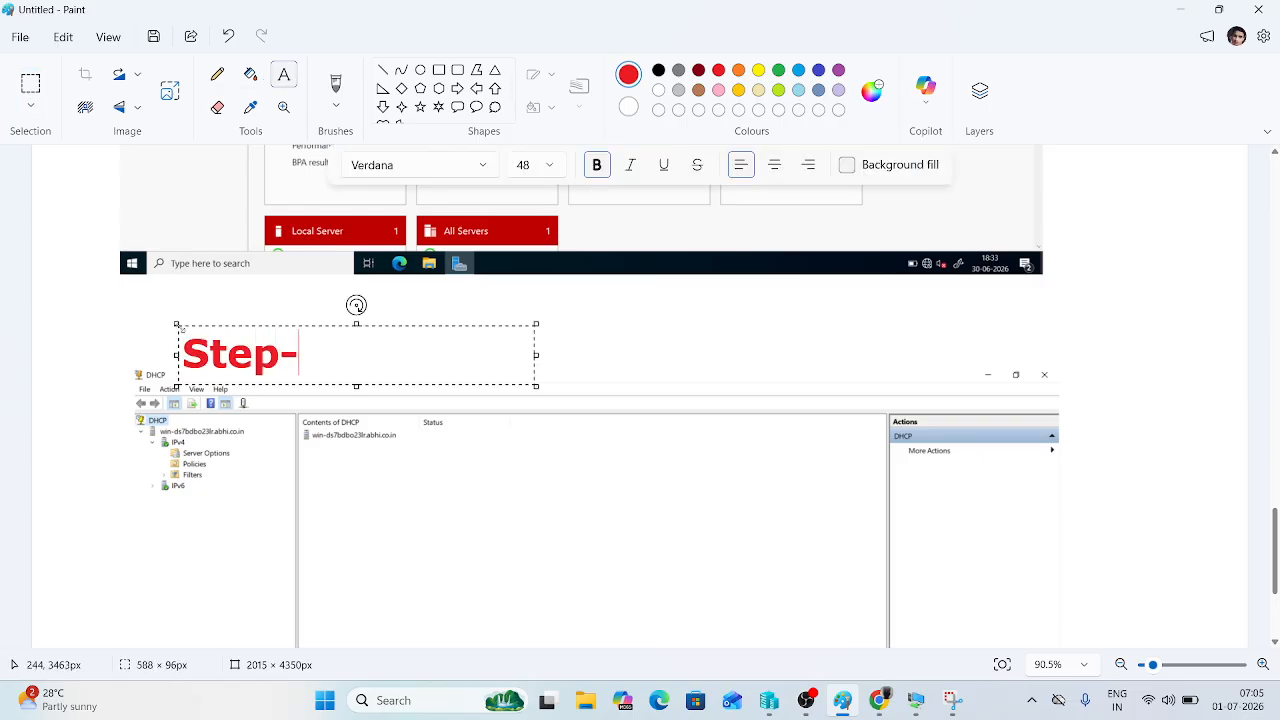
text(5)
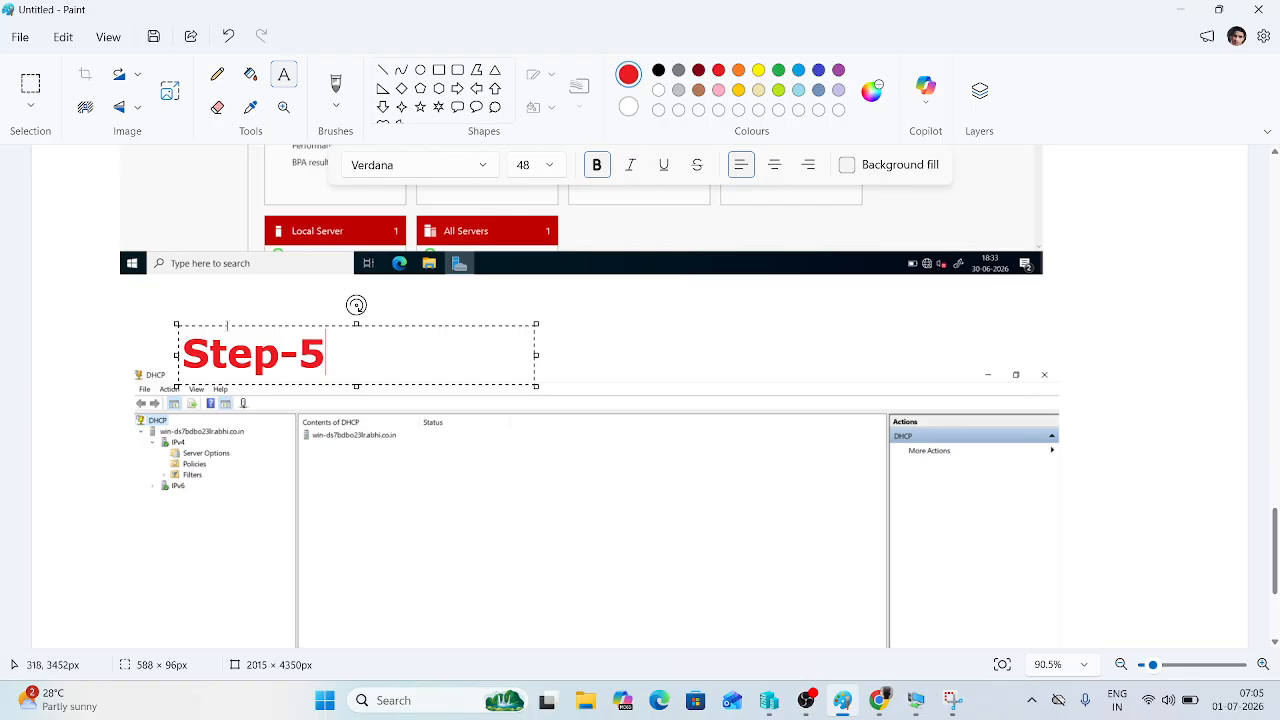
drag(227, 327, 193, 305)
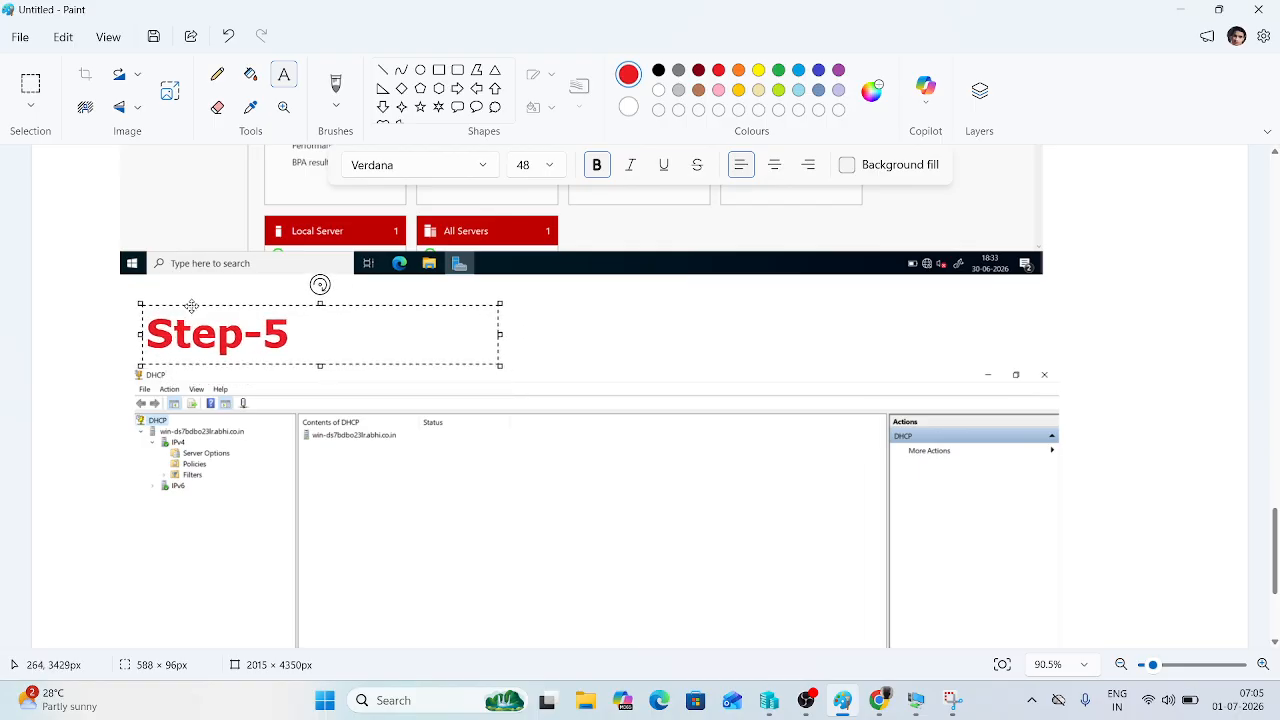
click(305, 492)
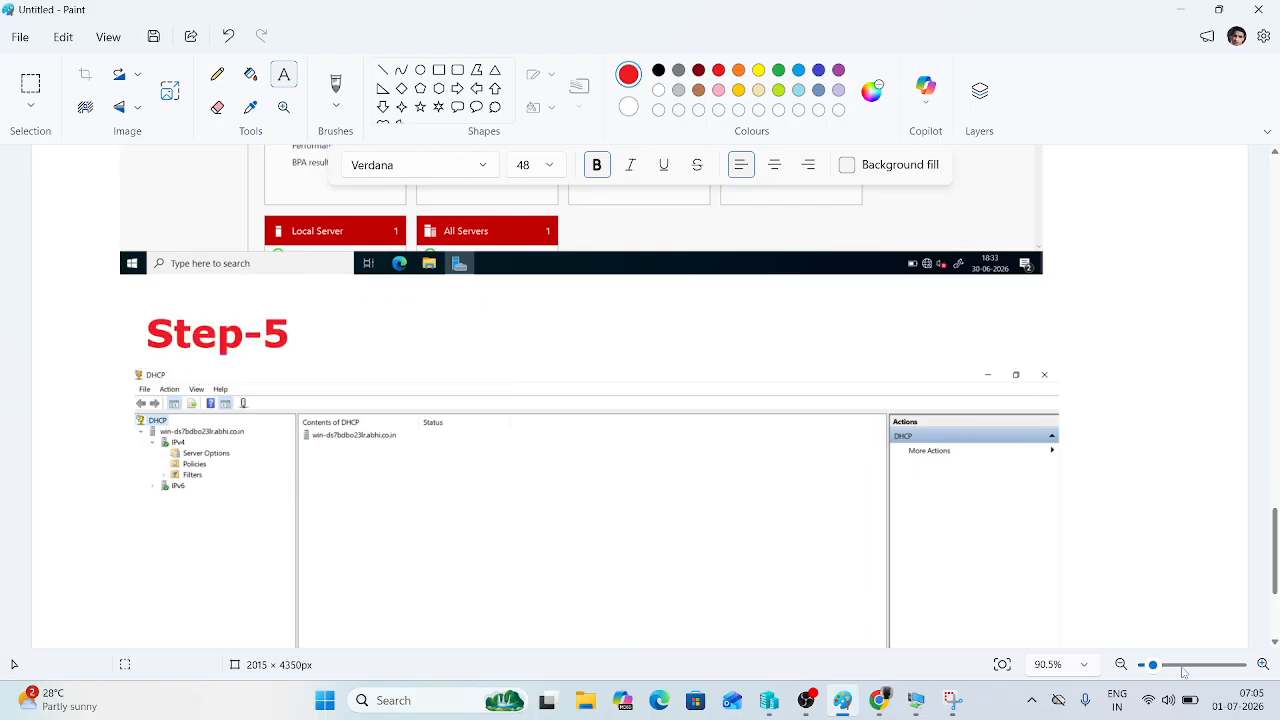
Step: Outline the IPv4 node in the Step-5 screenshot with a red rectangle and run a bent red leader line from it into the contents area
click(1263, 664)
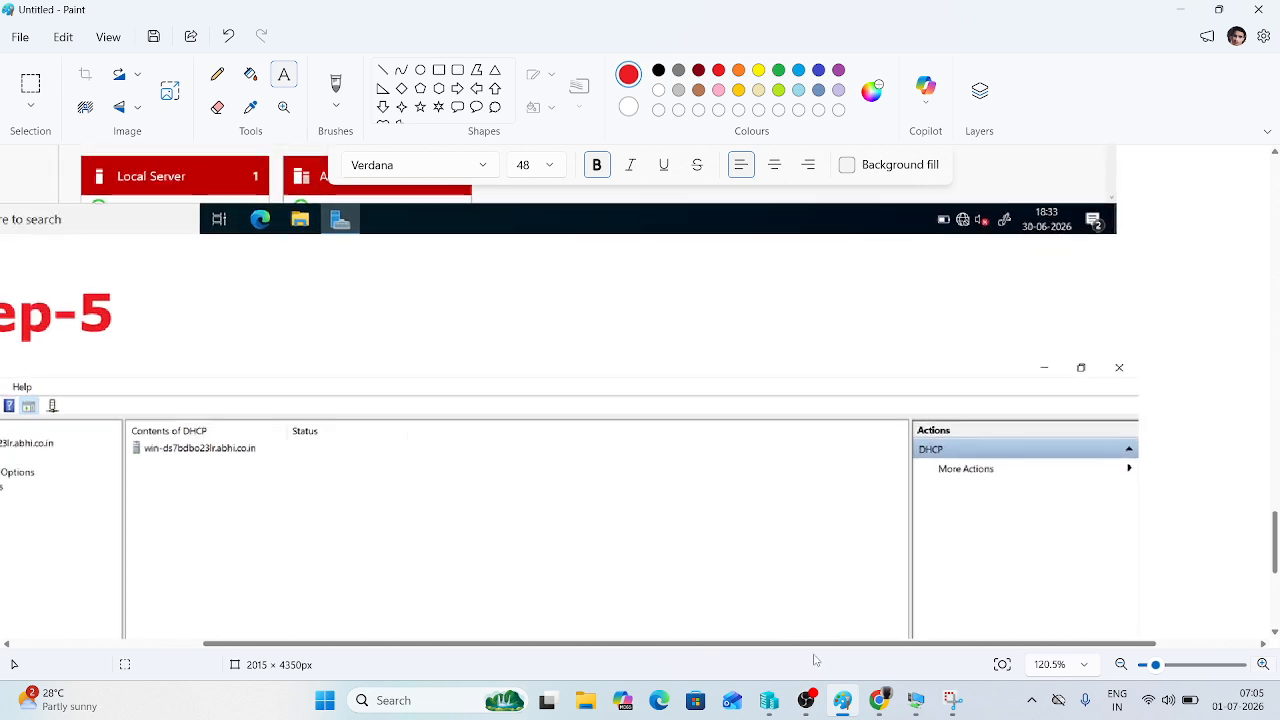
scroll(557, 628, up, 1)
scroll(397, 491, down, 1)
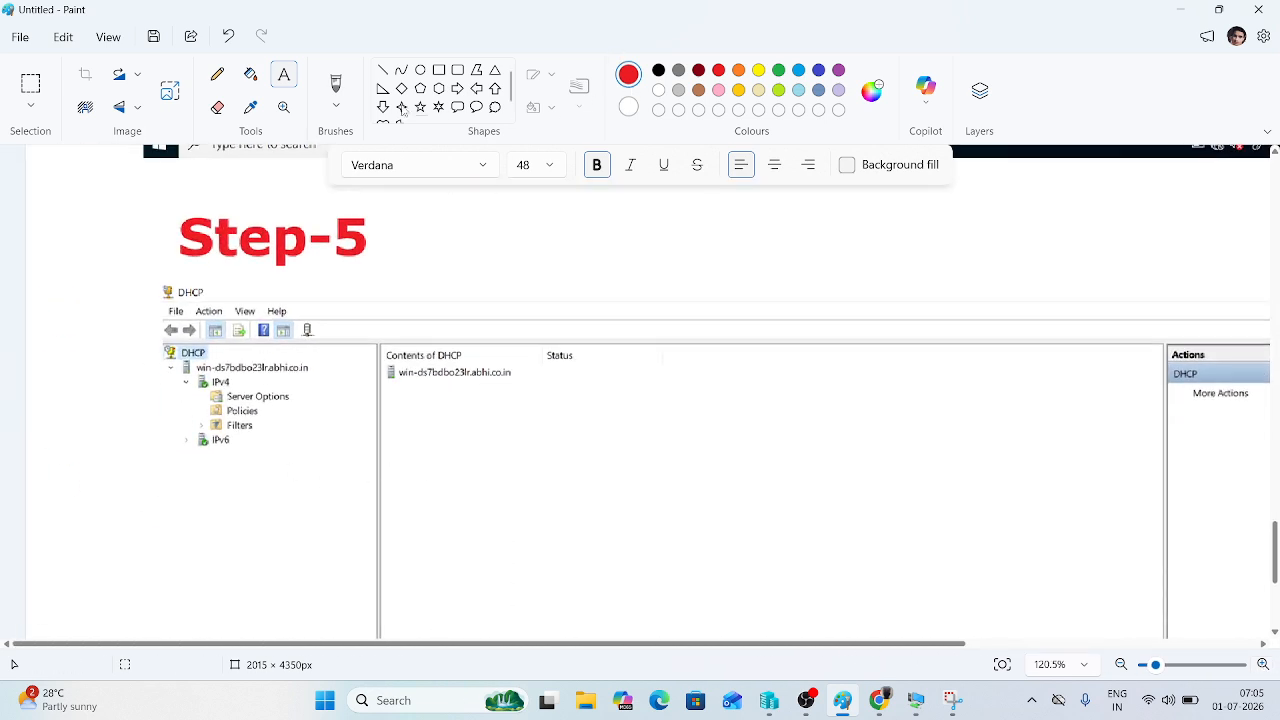
click(439, 70)
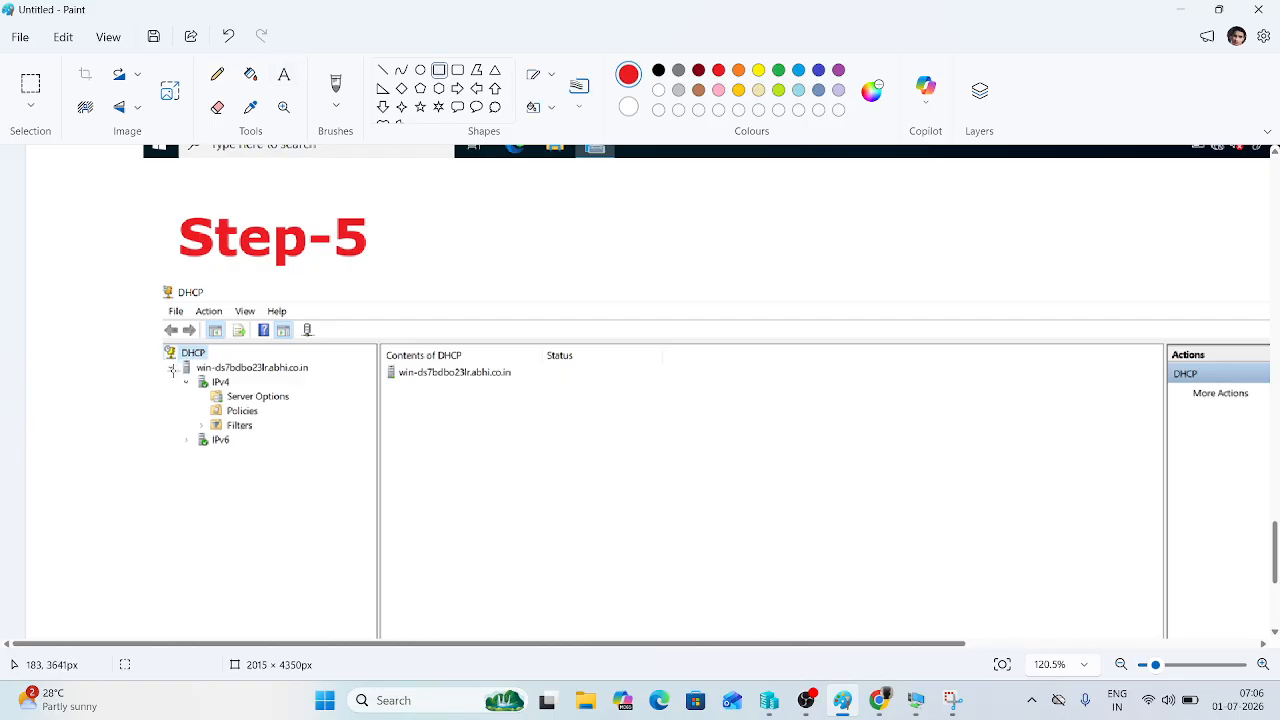
mouse_move(172, 368)
mouse_down()
mouse_move(186, 384)
mouse_move(255, 390)
mouse_up()
click(362, 408)
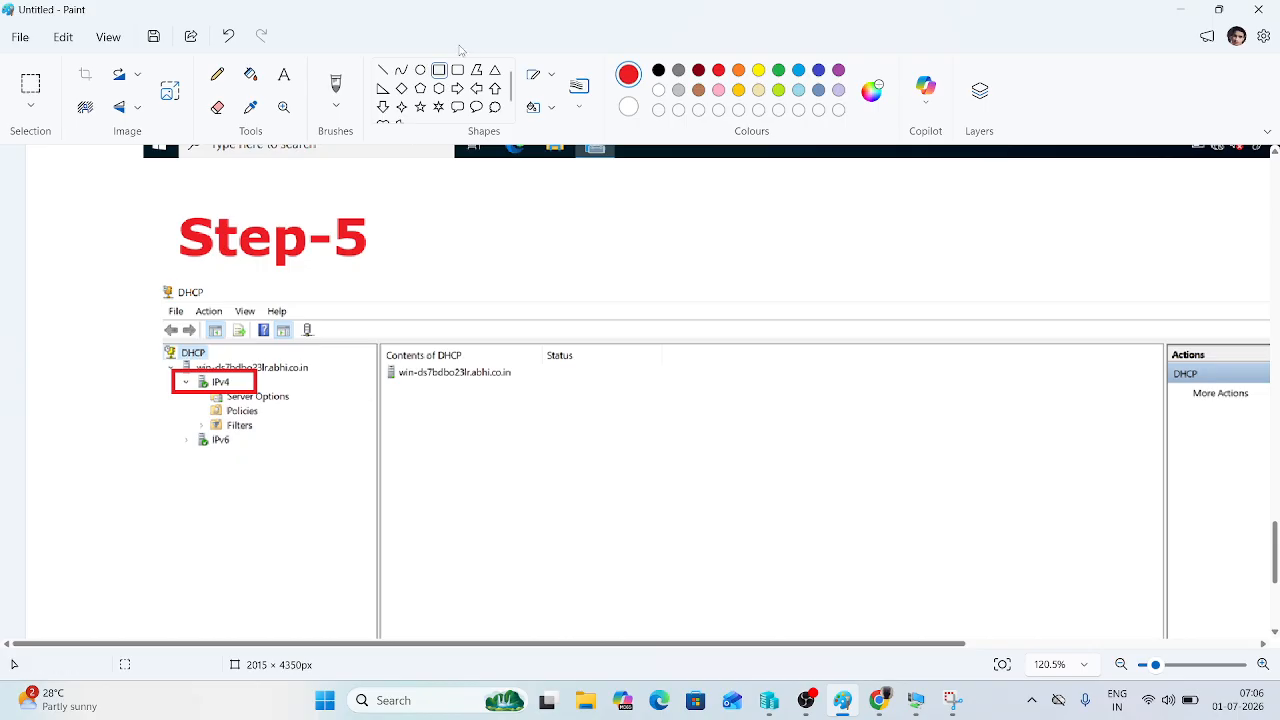
click(384, 72)
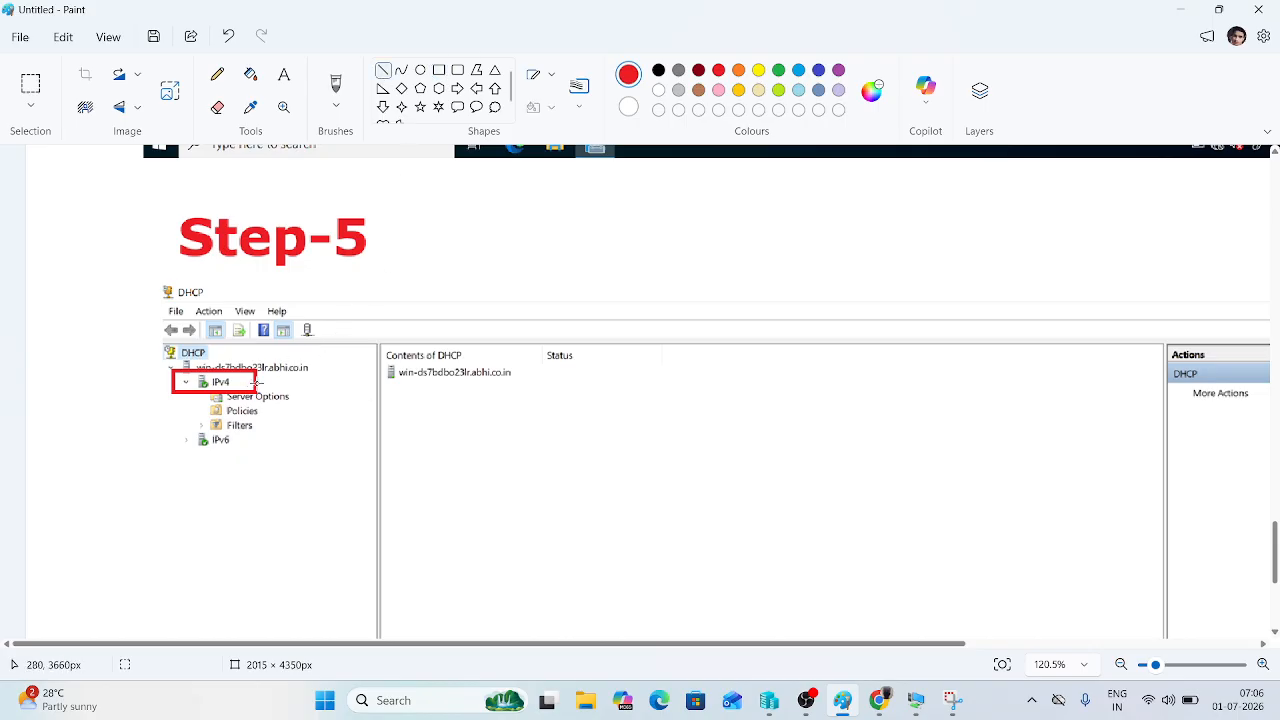
mouse_move(257, 381)
mouse_down()
mouse_move(300, 381)
mouse_move(314, 471)
mouse_move(342, 488)
mouse_move(434, 485)
mouse_up()
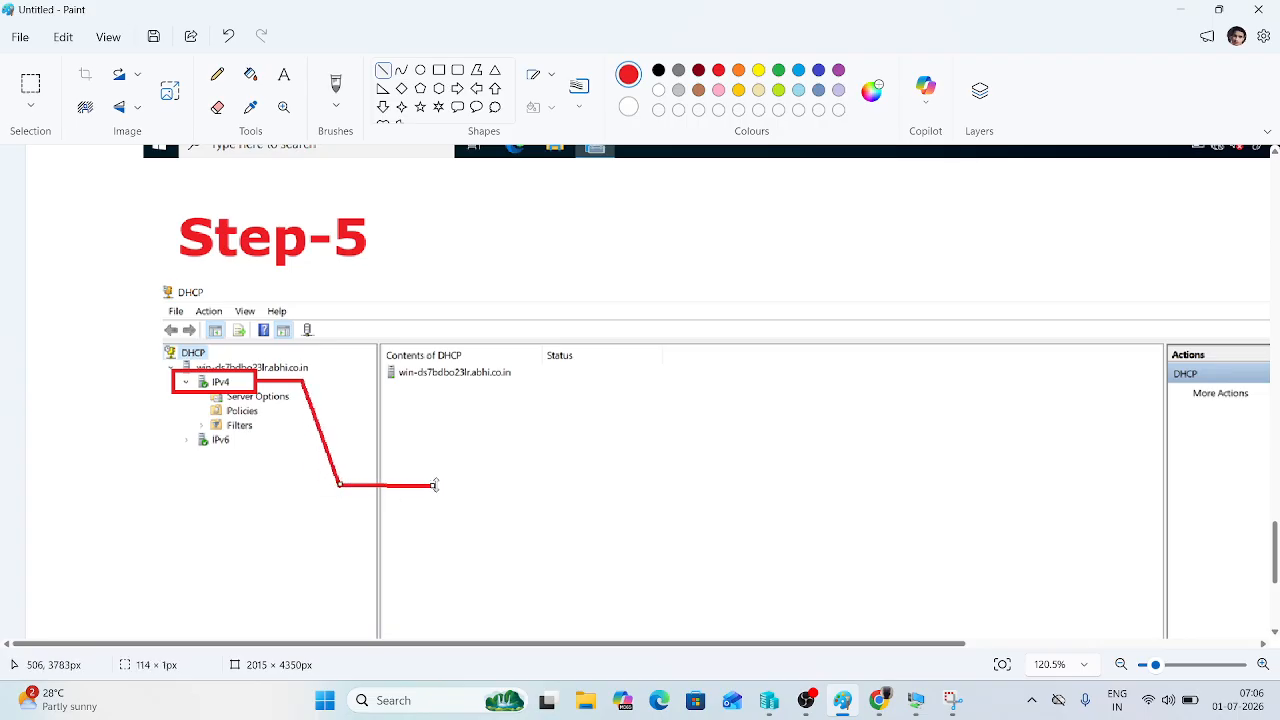
Step: Label the leader line with the black bold text "Right Click > New Scope.." in Verdana 22
click(285, 80)
click(658, 70)
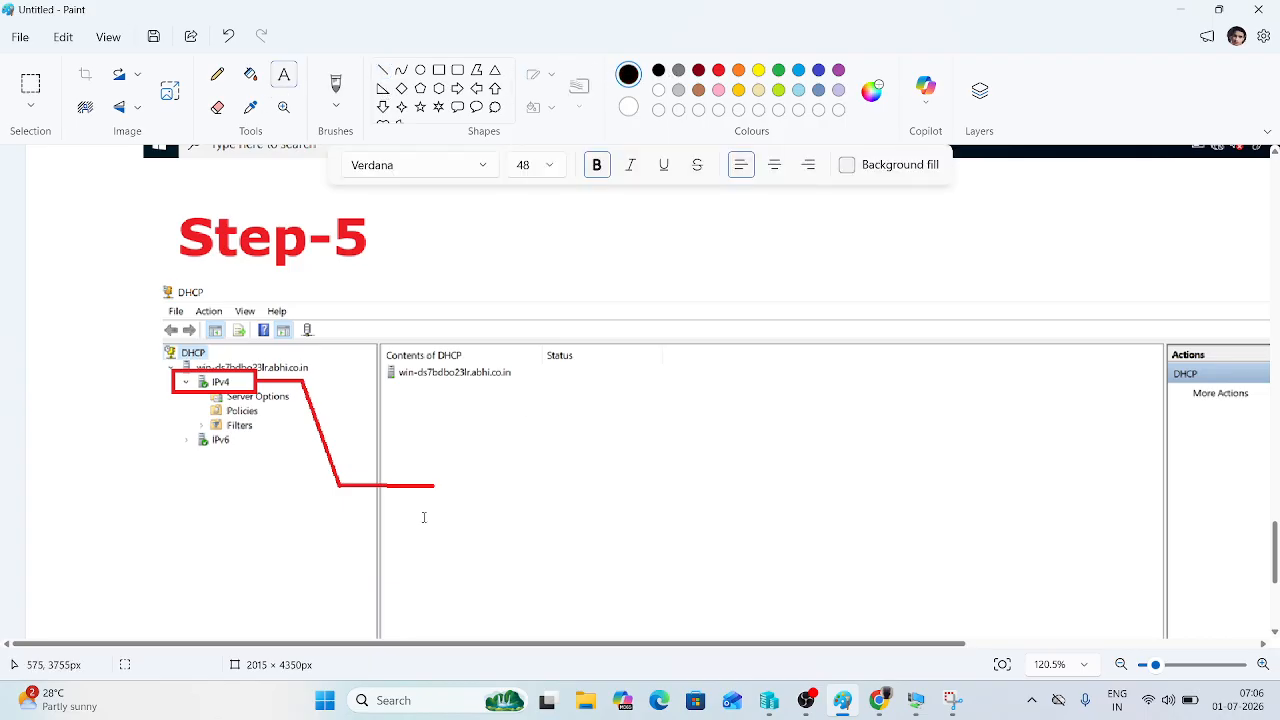
click(416, 463)
text(Right )
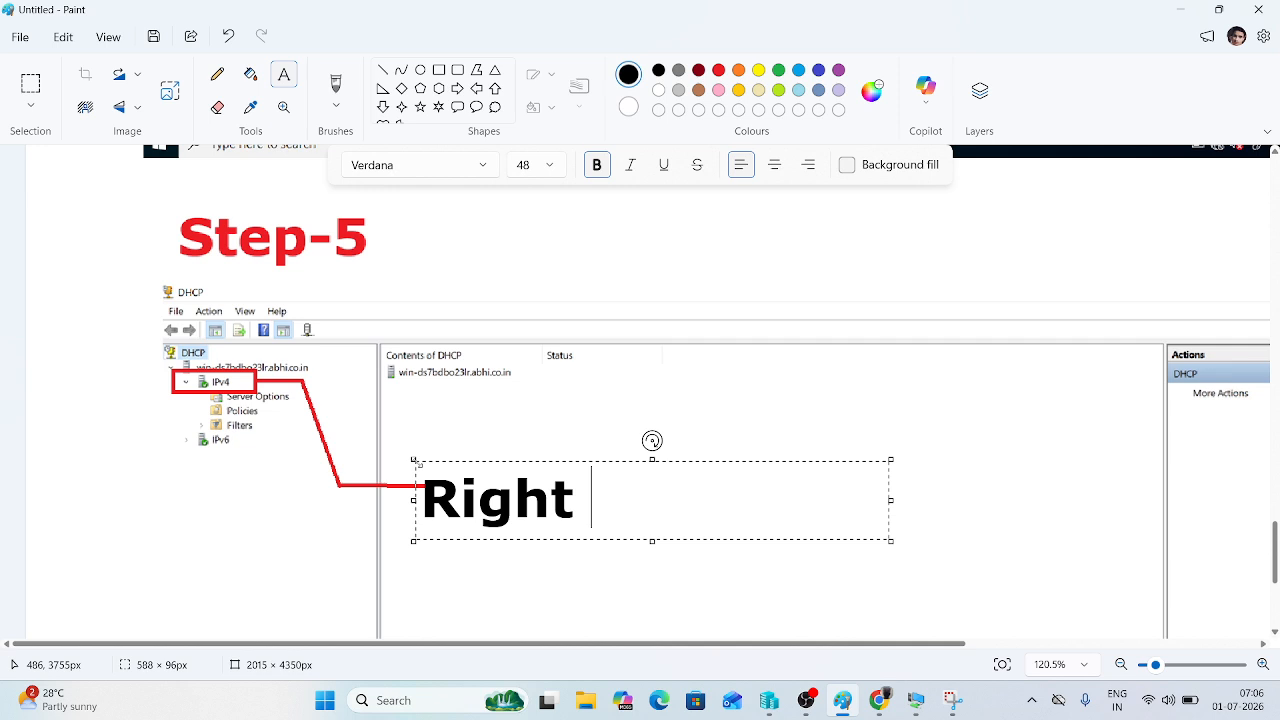
text(Click)
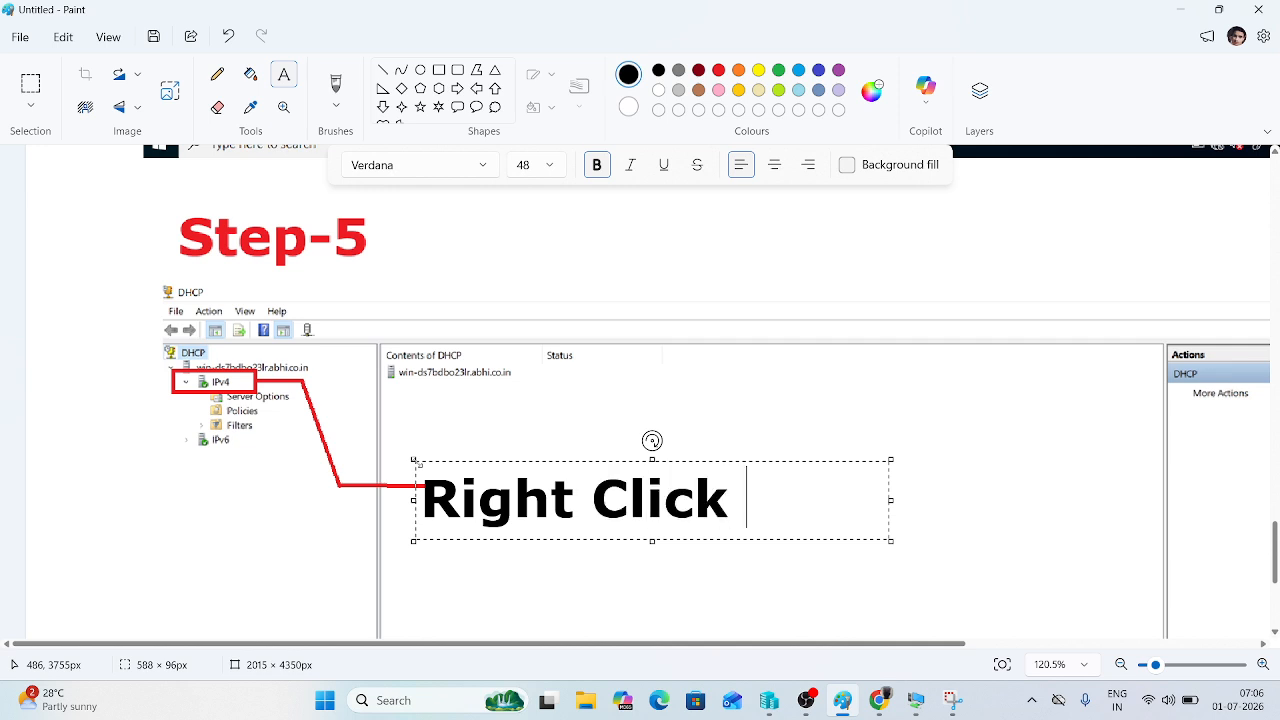
drag(422, 497, 760, 497)
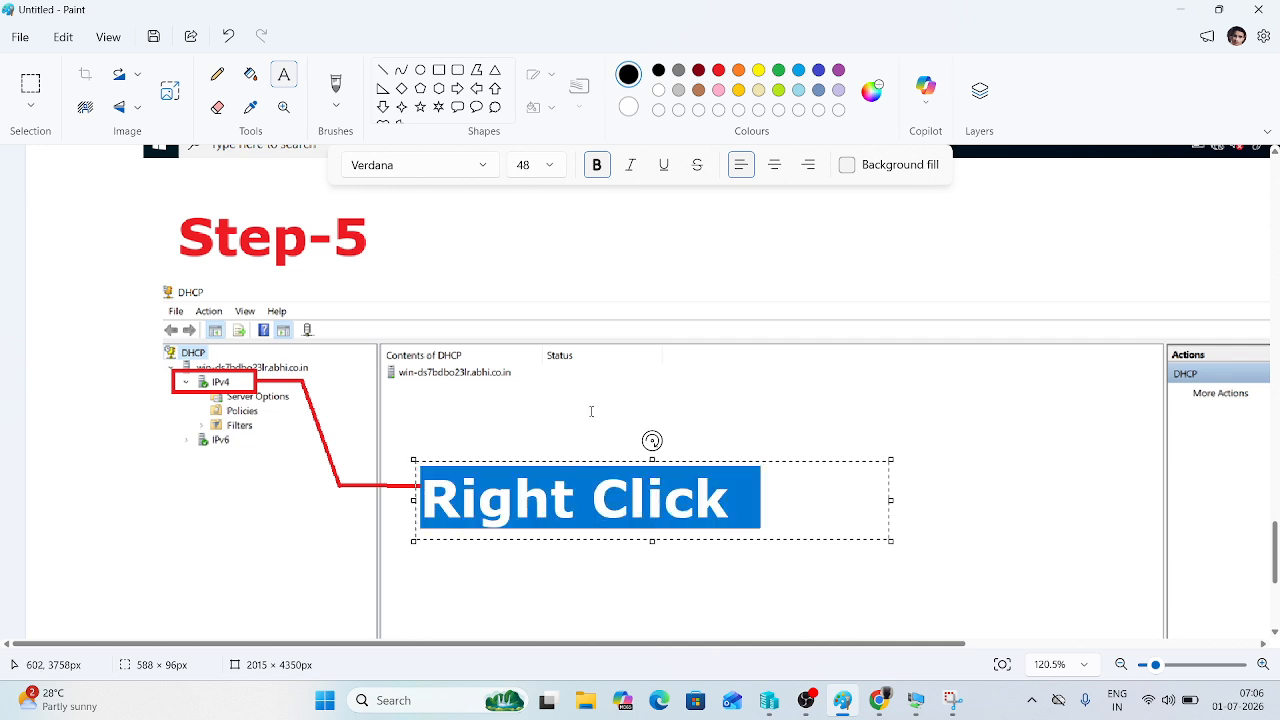
click(548, 165)
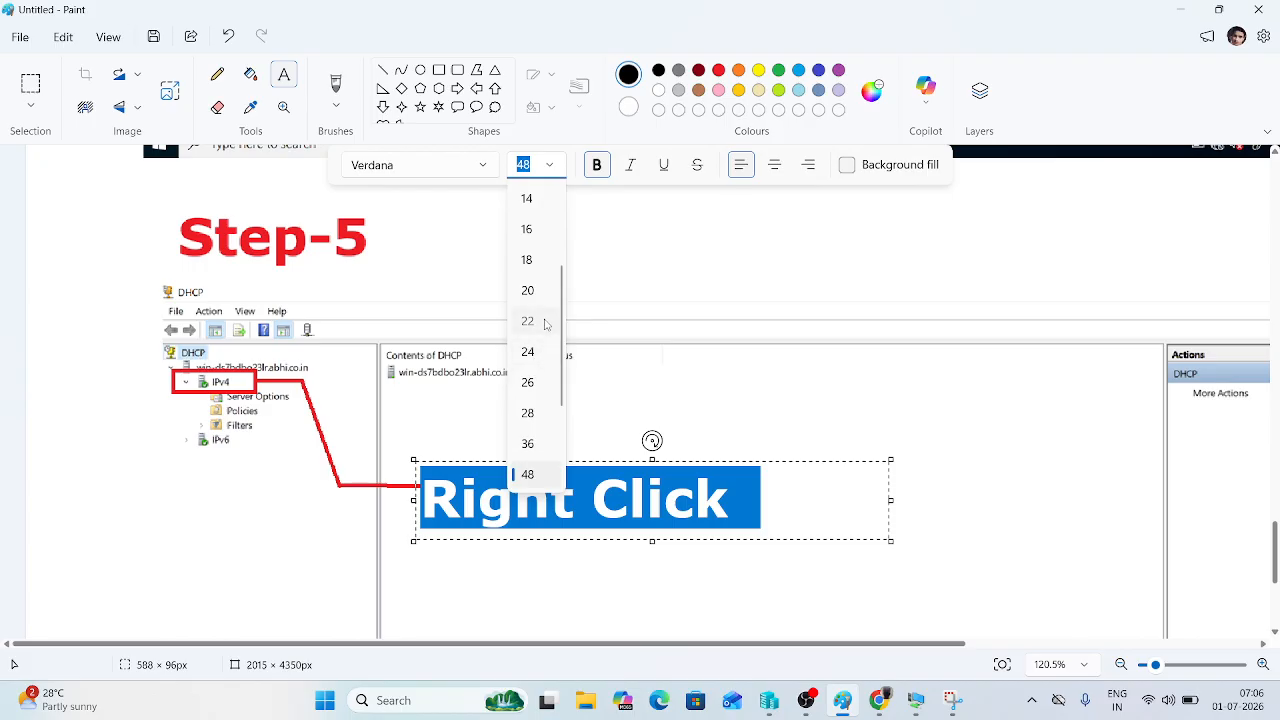
click(528, 321)
drag(592, 466, 510, 456)
click(539, 491)
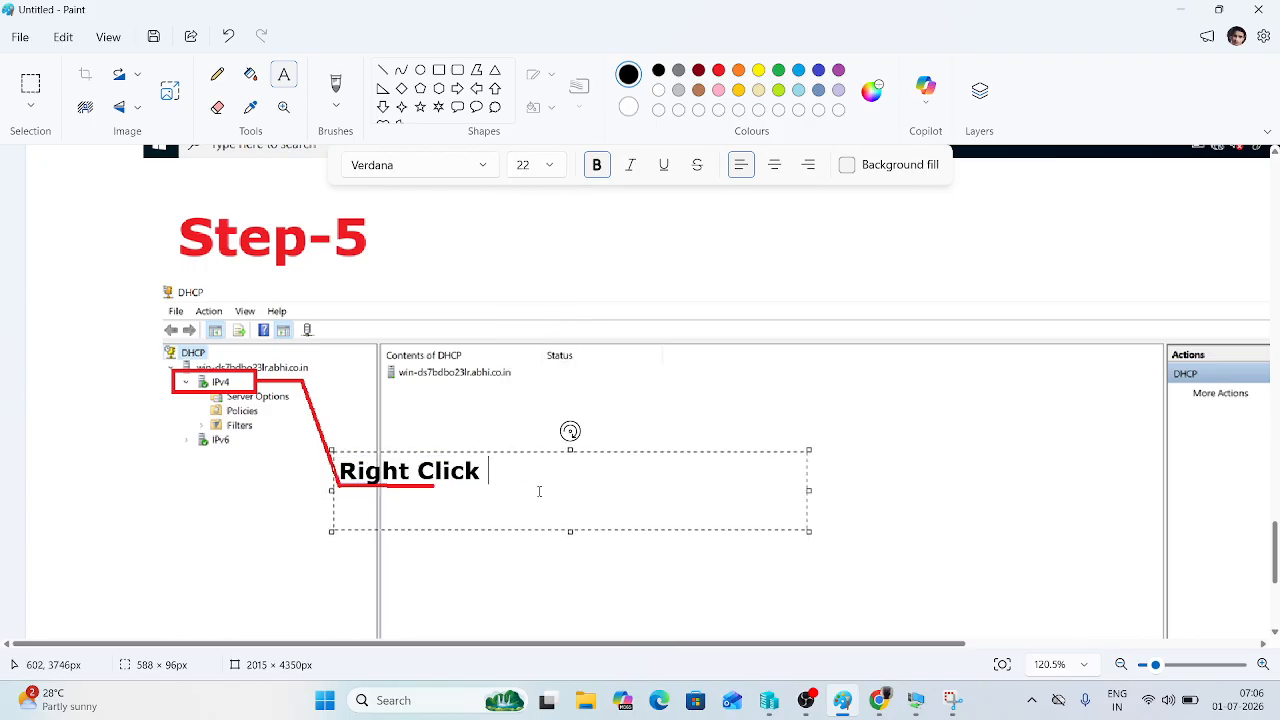
text(> New Scope)
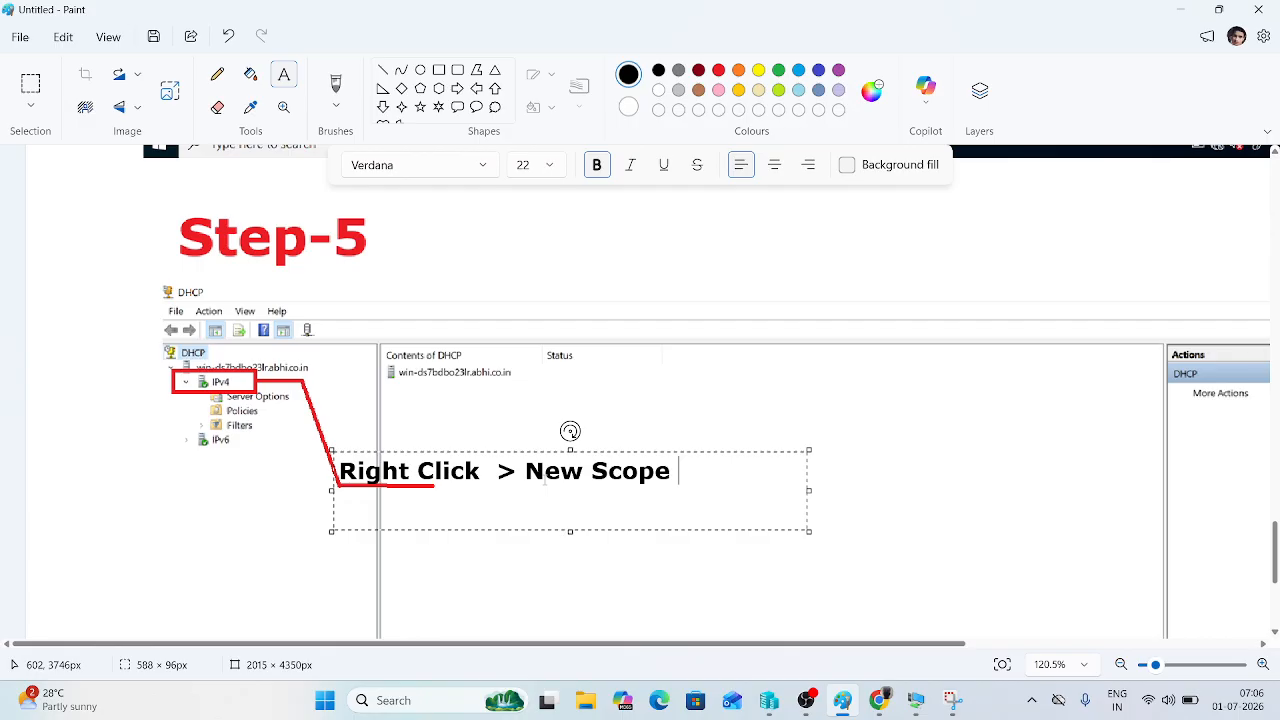
text(..)
click(946, 506)
Step: Switch to the Windows Server connection, start a new scope for IPv4, and advance past the wizard's welcome page
click(914, 698)
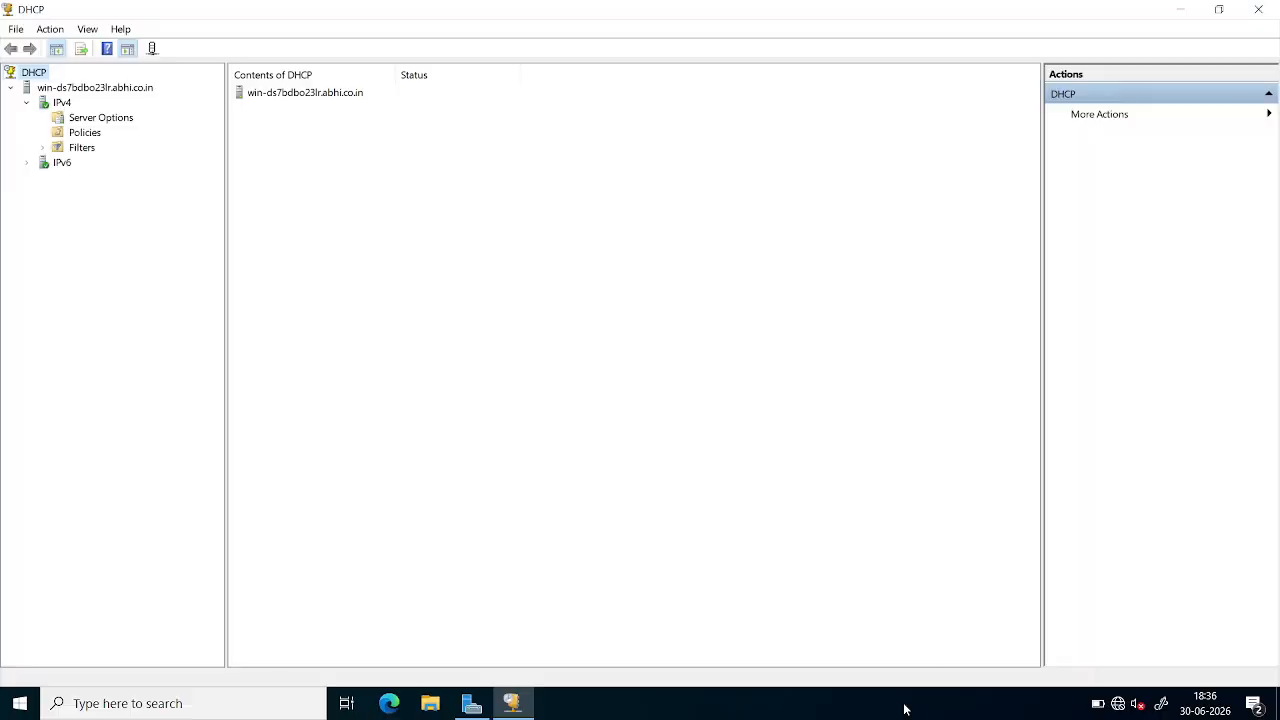
right_click(53, 103)
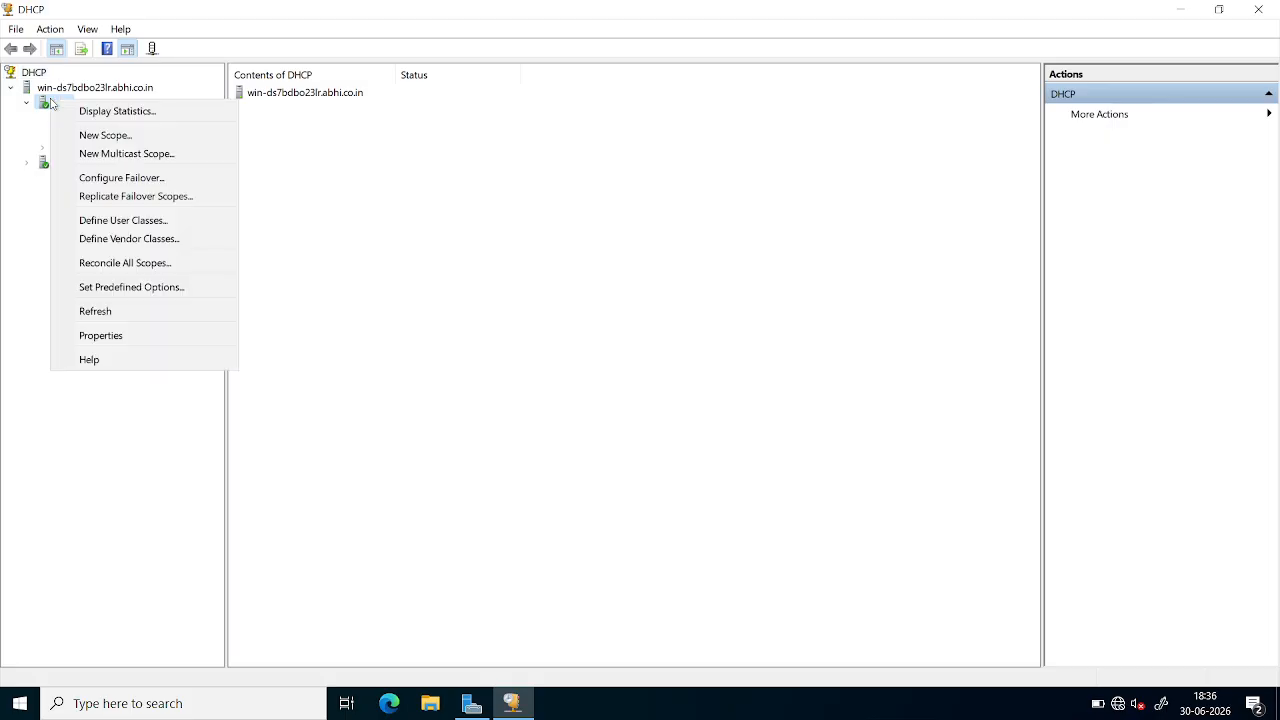
click(97, 138)
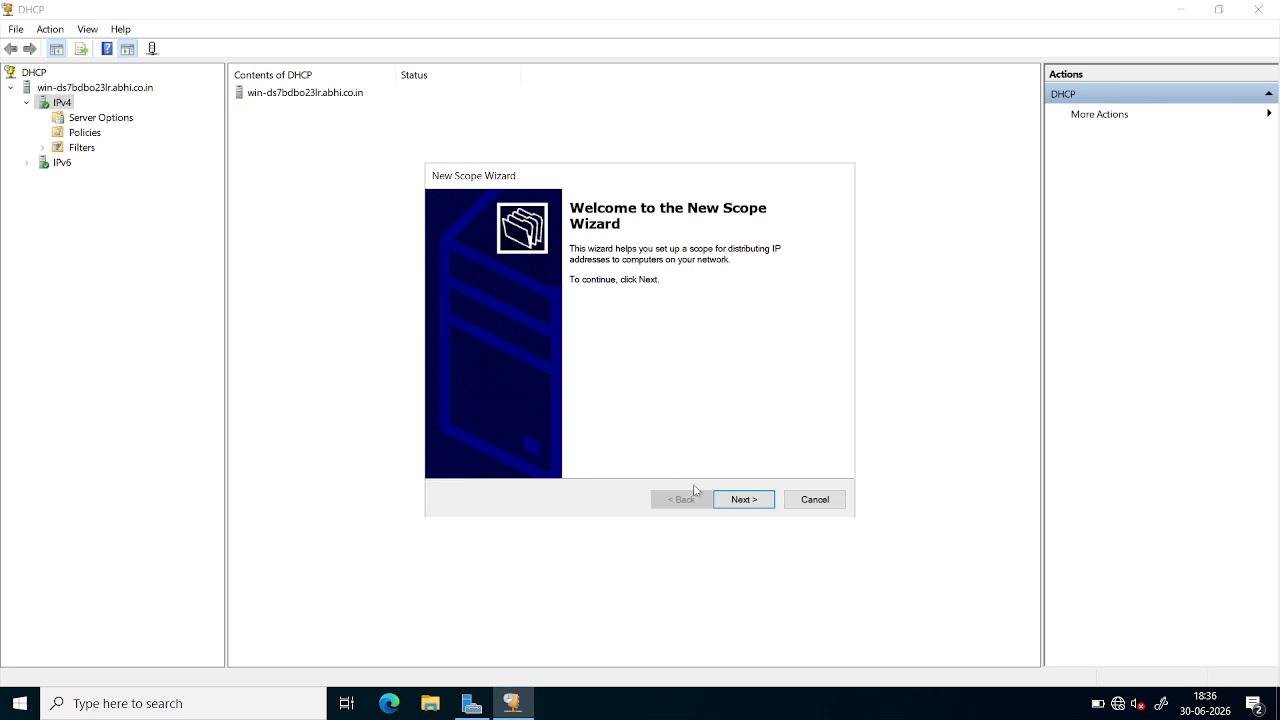
click(745, 500)
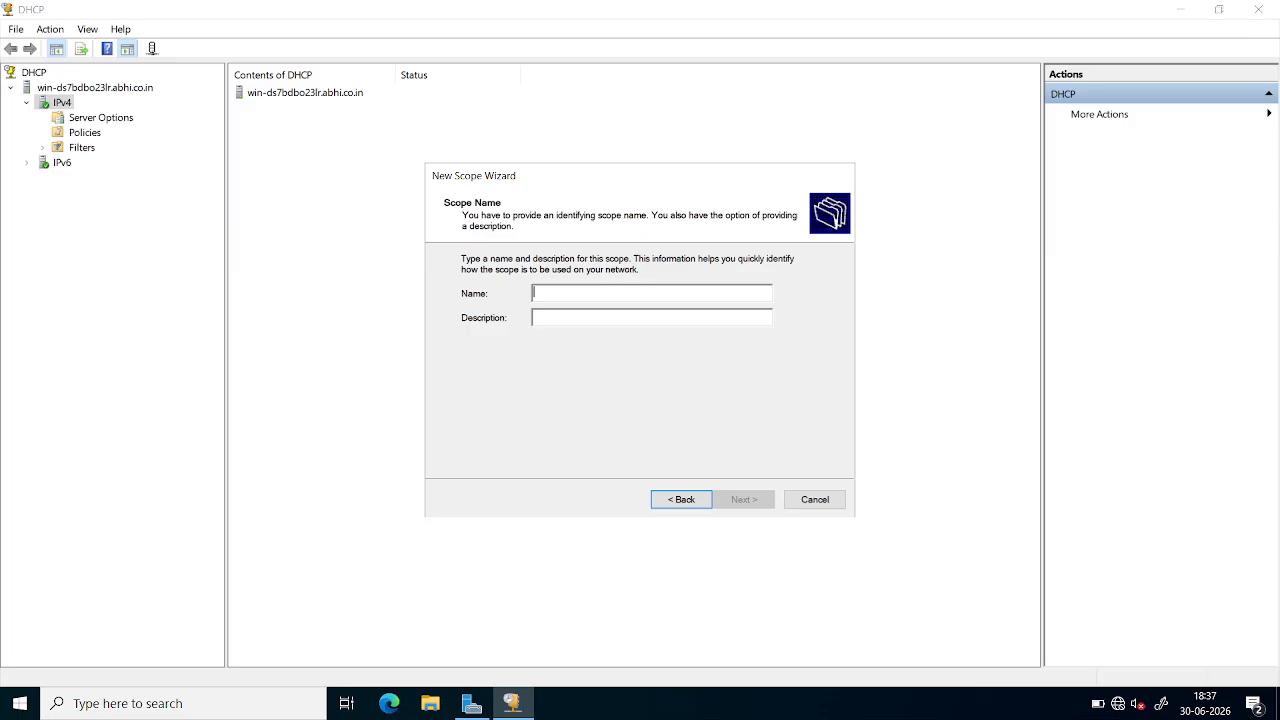
Step: Name the scope DHCP-1, leave the description empty, and advance to the IP Address Range page
text(ne)
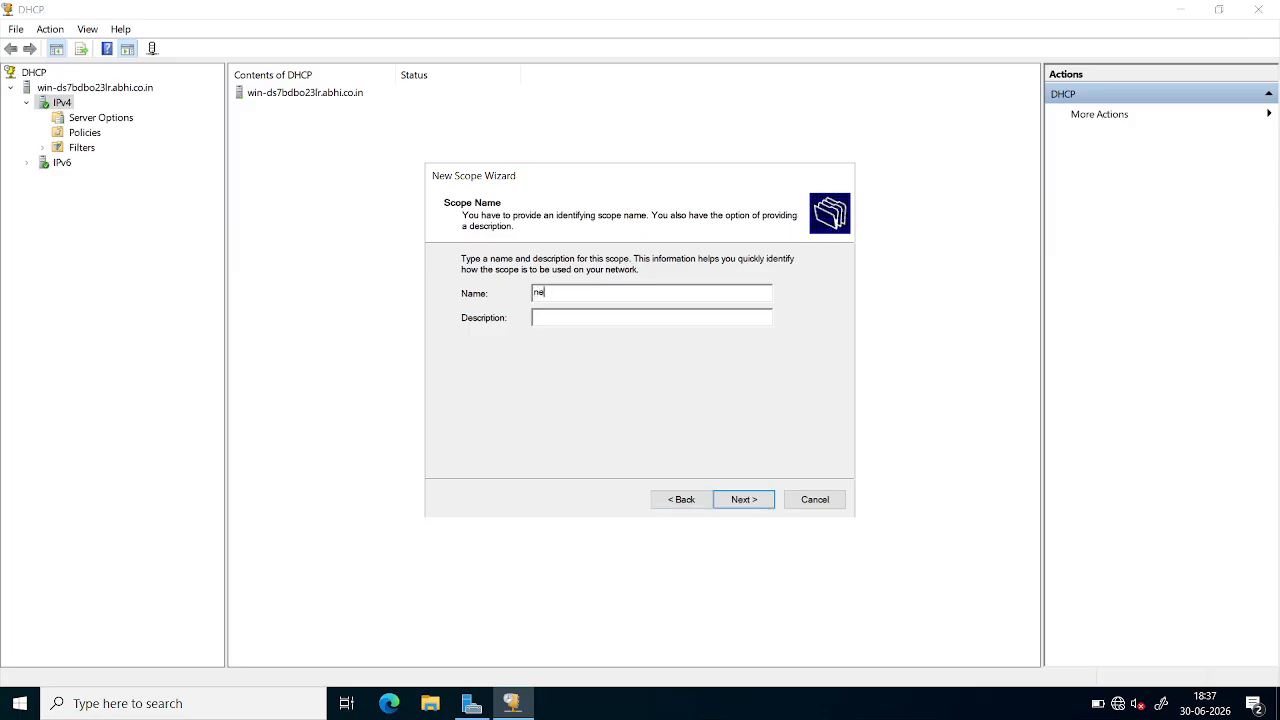
key(BackSpace)
key(BackSpace)
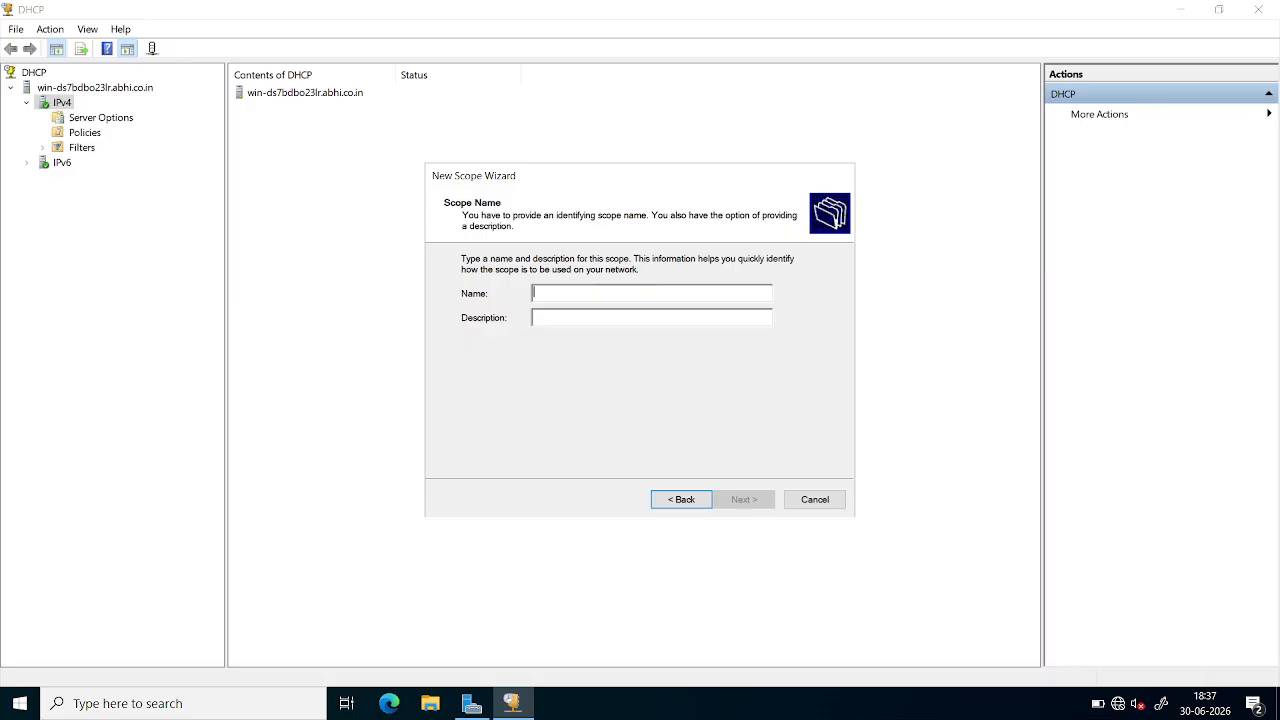
text(DHCP-1)
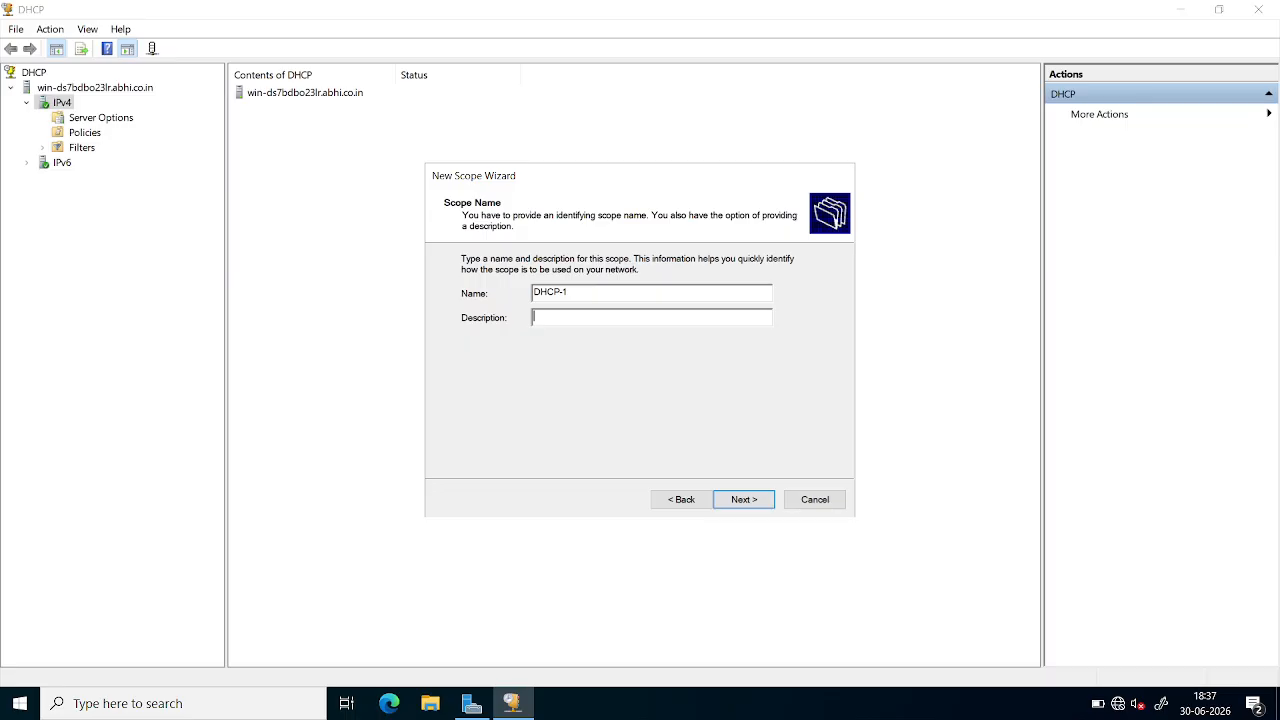
click(748, 501)
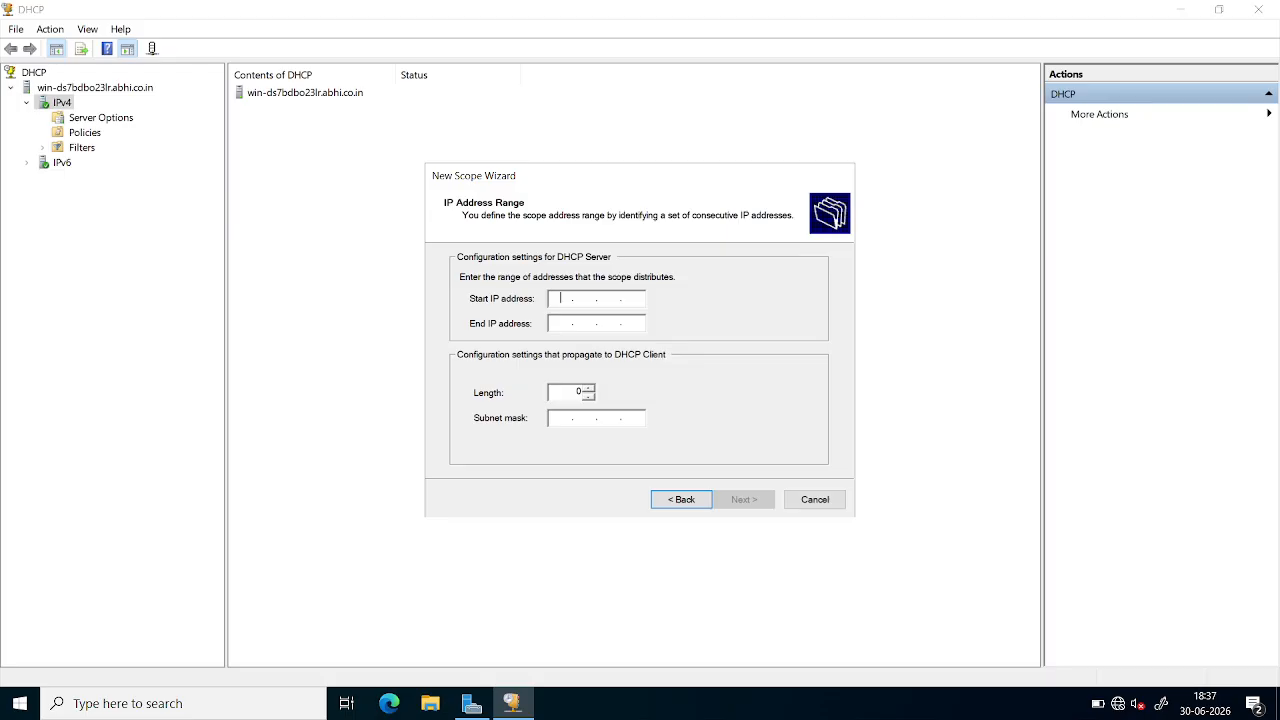
Step: Capture a snip of the New Scope Wizard's IP Address Range page, copy it, and switch to Paint
key(super+shift+s)
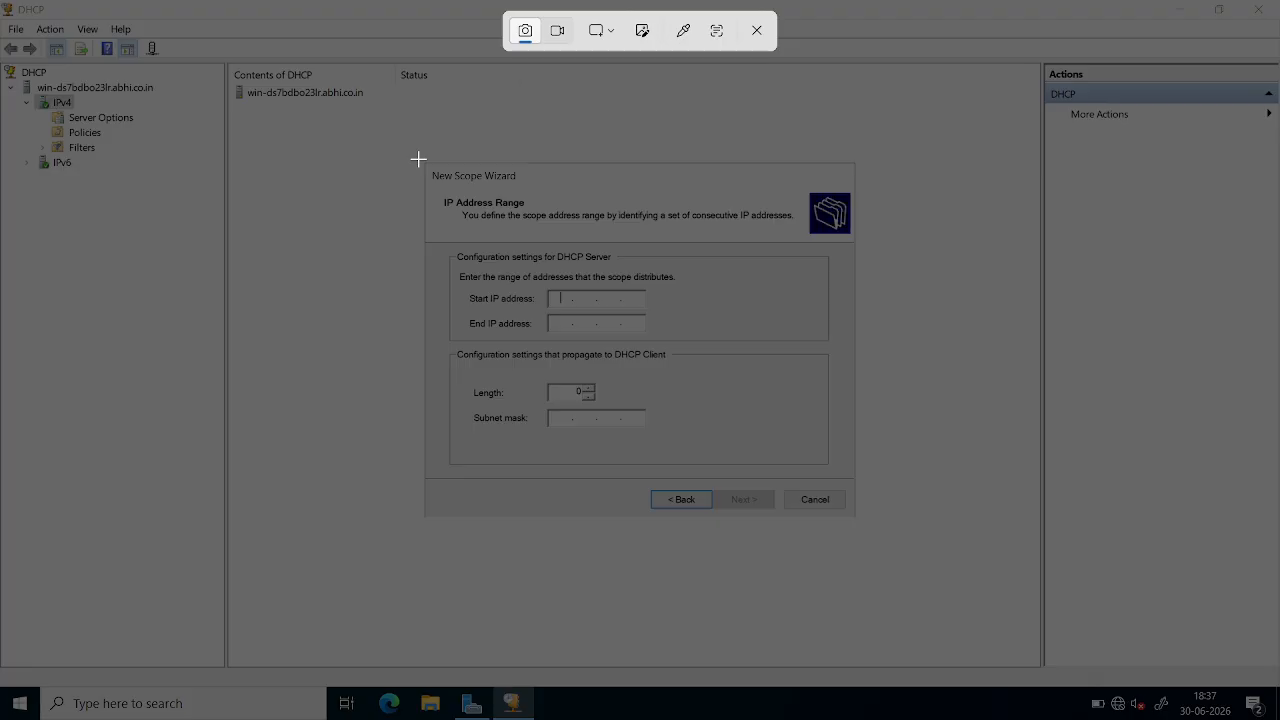
drag(421, 160, 858, 520)
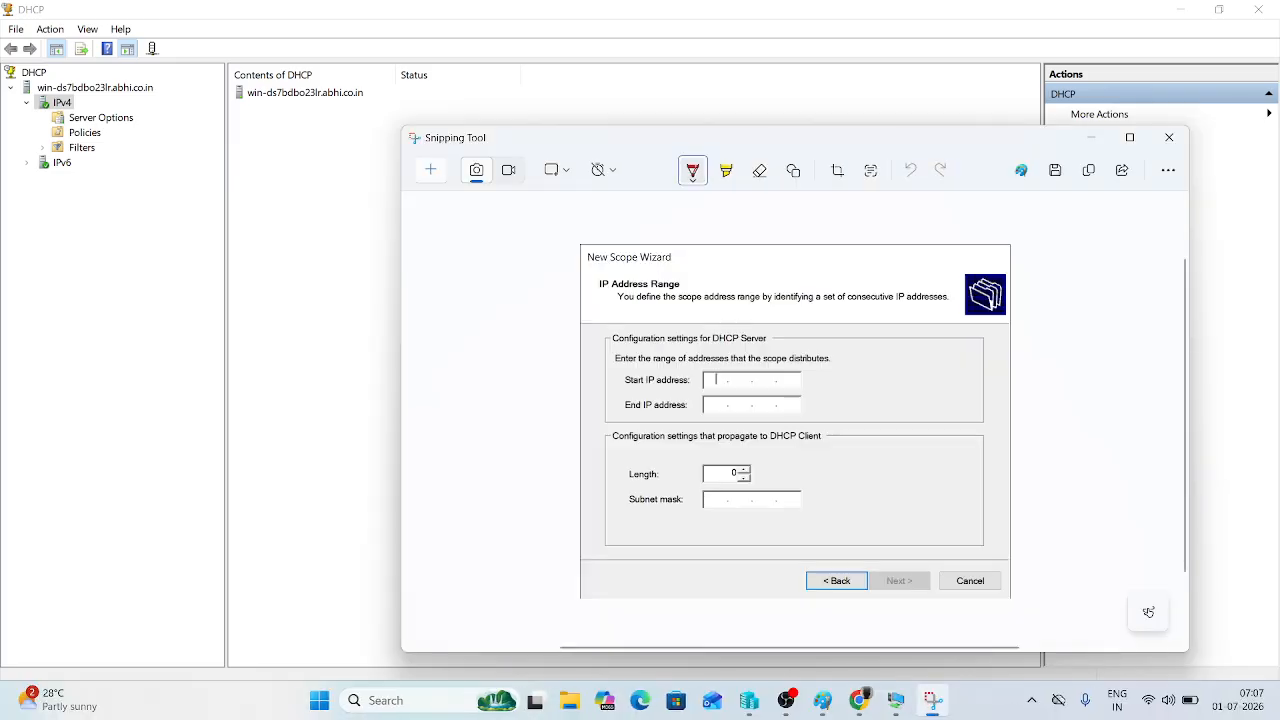
click(1088, 174)
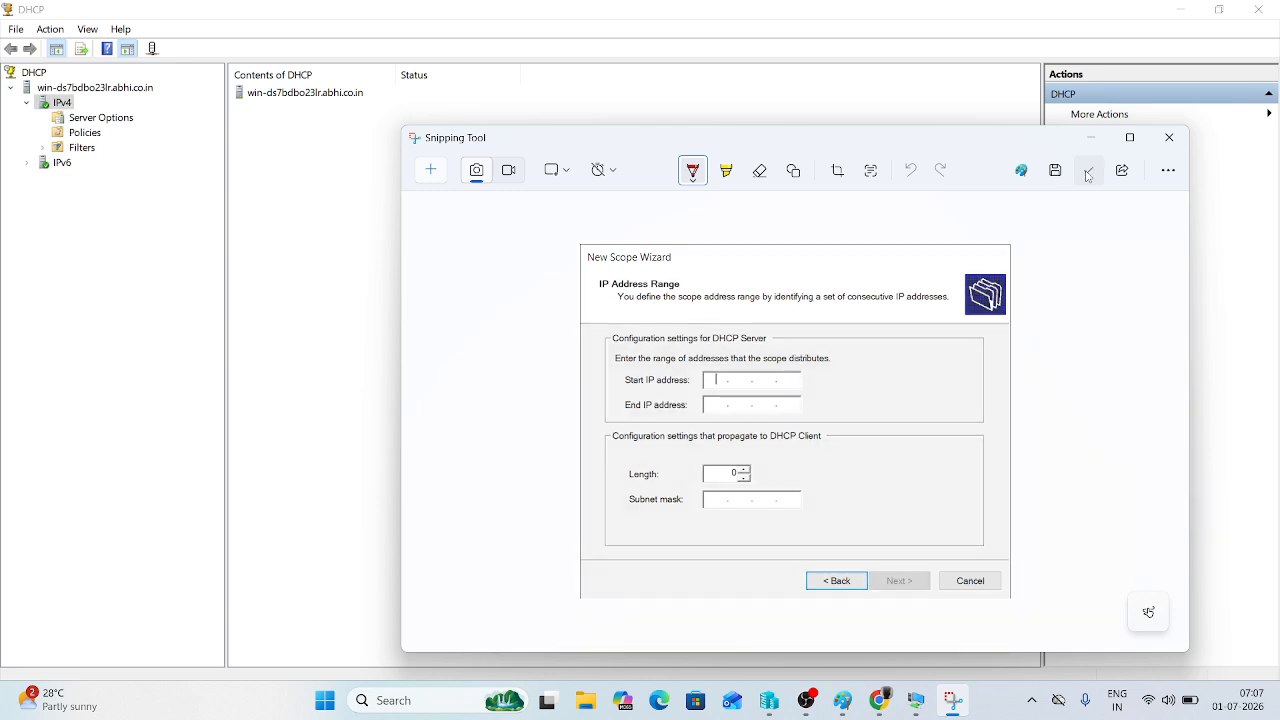
click(843, 700)
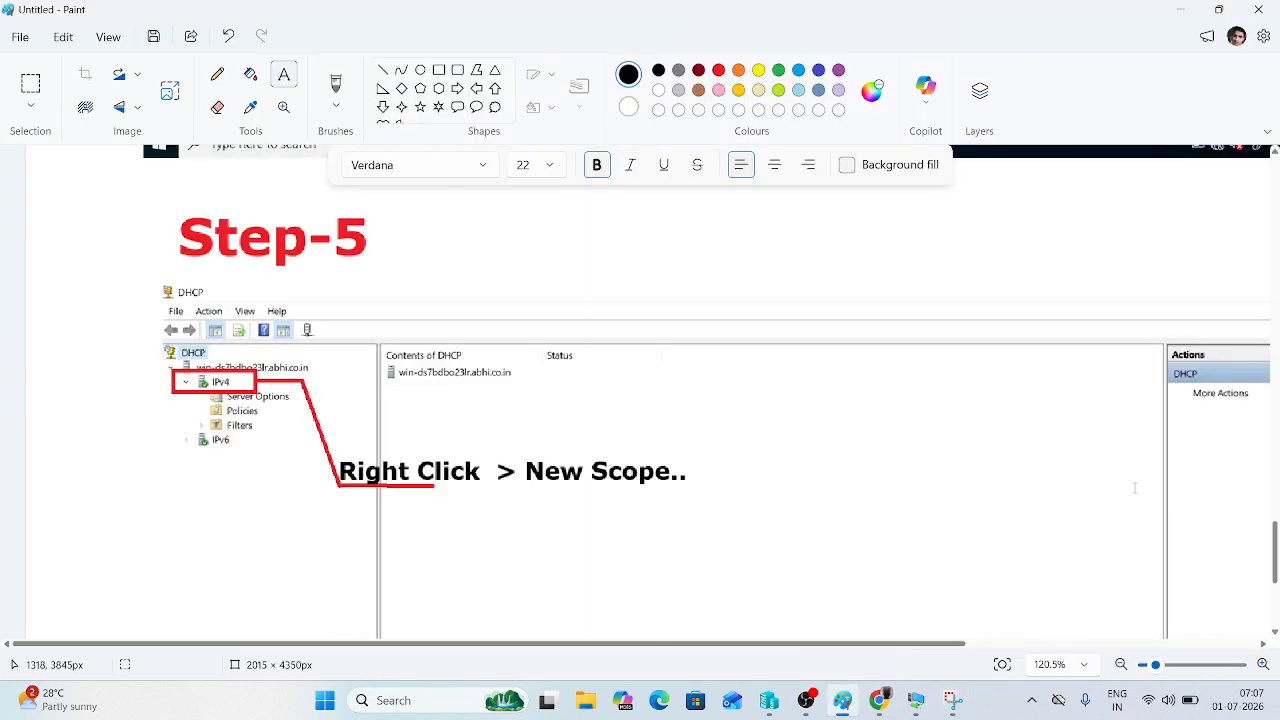
Step: Extend the canvas downward below the Step-5 screenshot to about 2015 × 6940 px
scroll(1195, 543, down, 5)
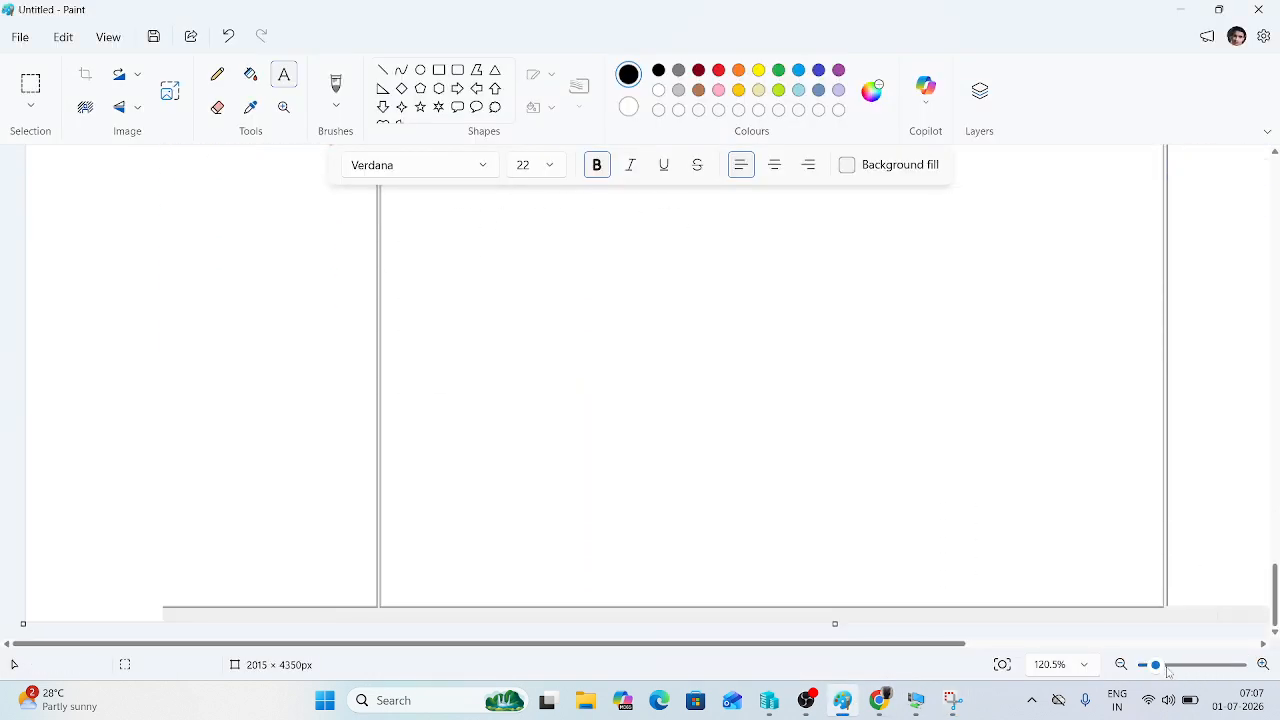
drag(1158, 665, 1072, 647)
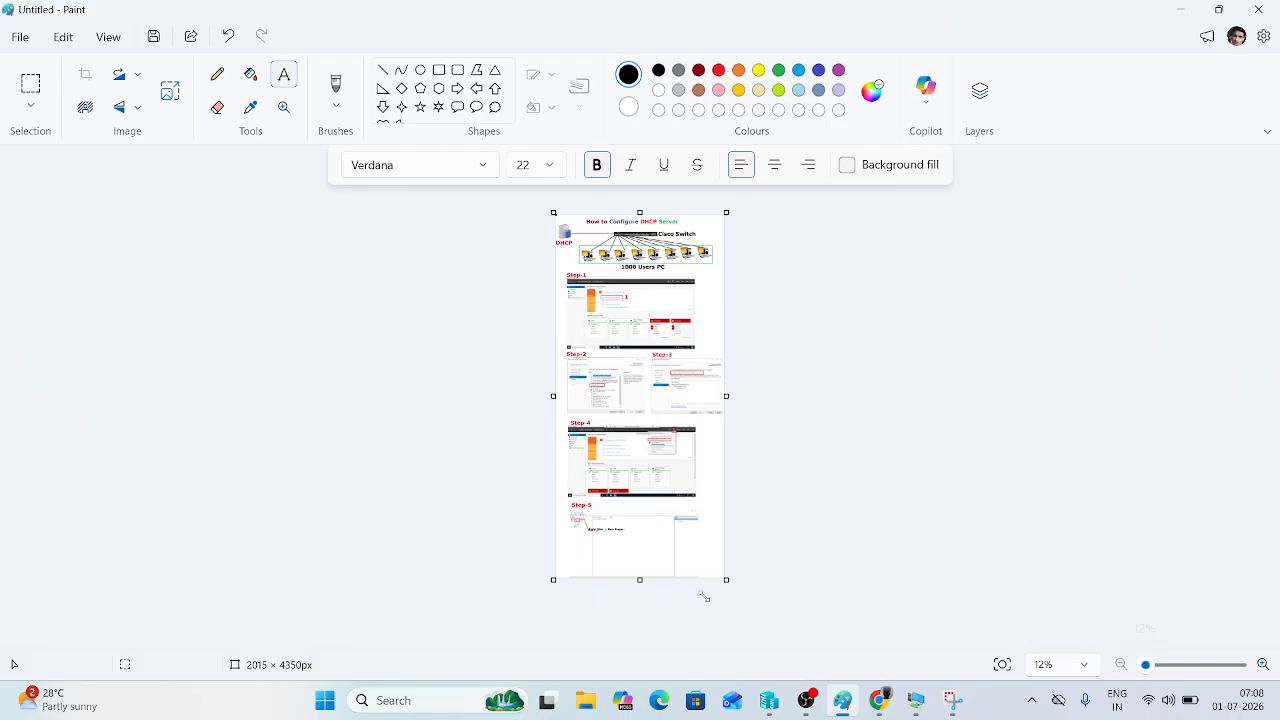
key(ctrl+a)
drag(641, 630, 640, 648)
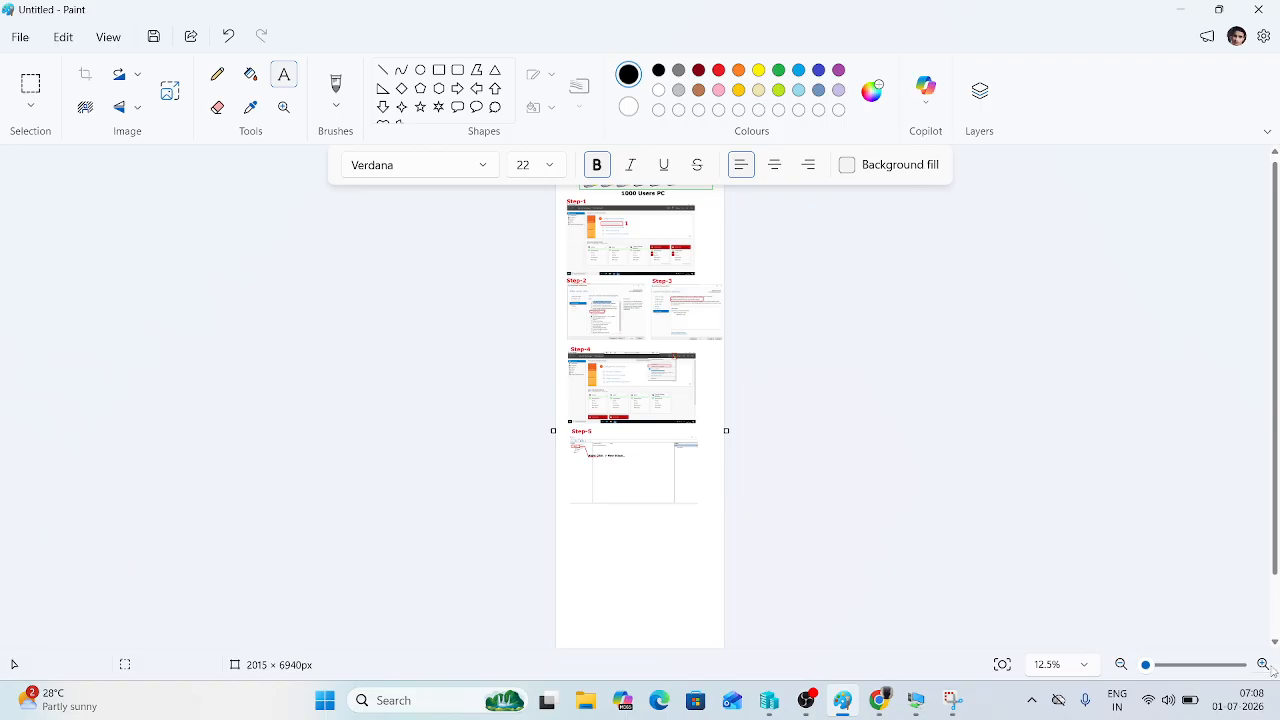
click(1263, 664)
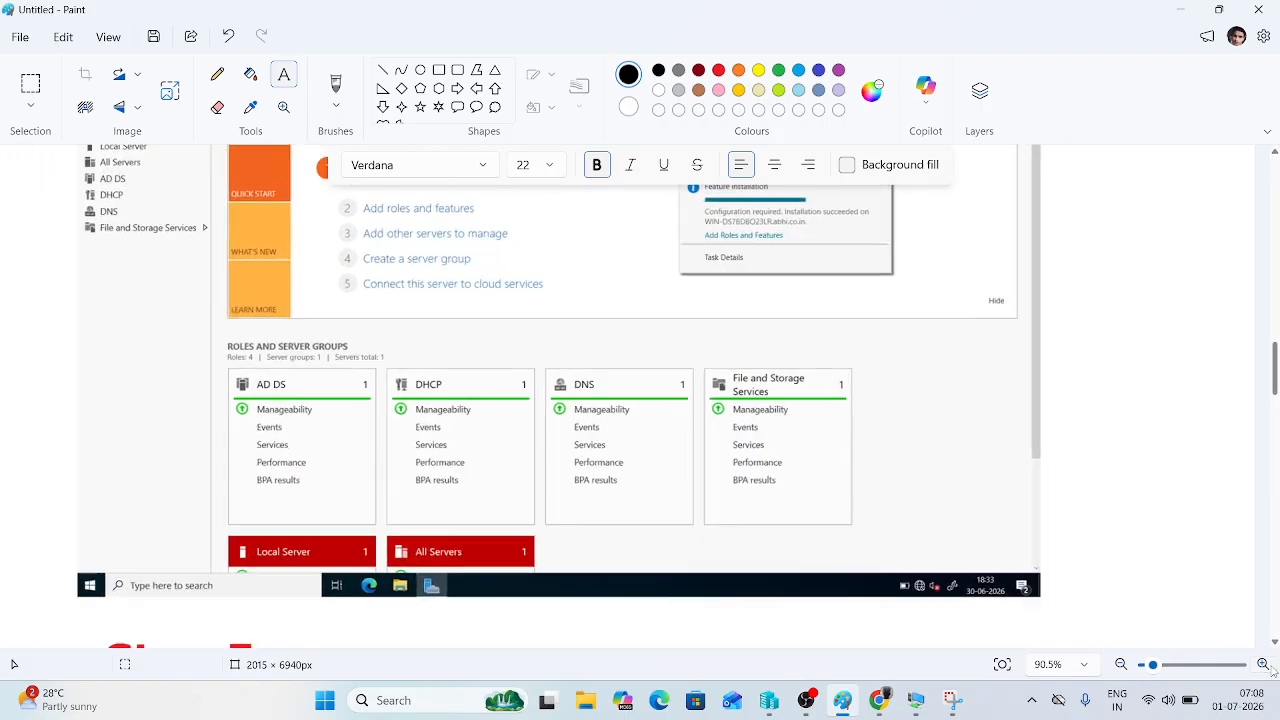
Step: Paste the IP Address Range snip, place it below the Step-5 screenshot, and enlarge it to about 782 × 644 px
scroll(594, 484, down, 3)
scroll(593, 484, down, 10)
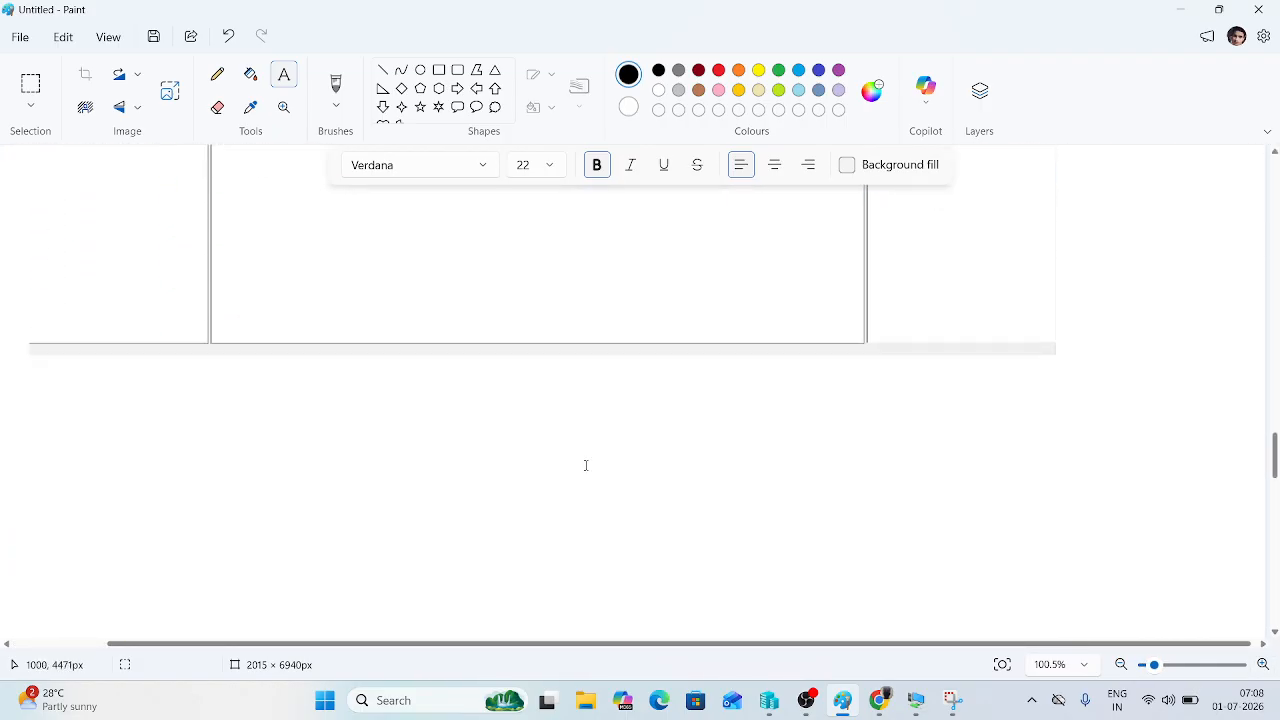
scroll(514, 646, left, 2)
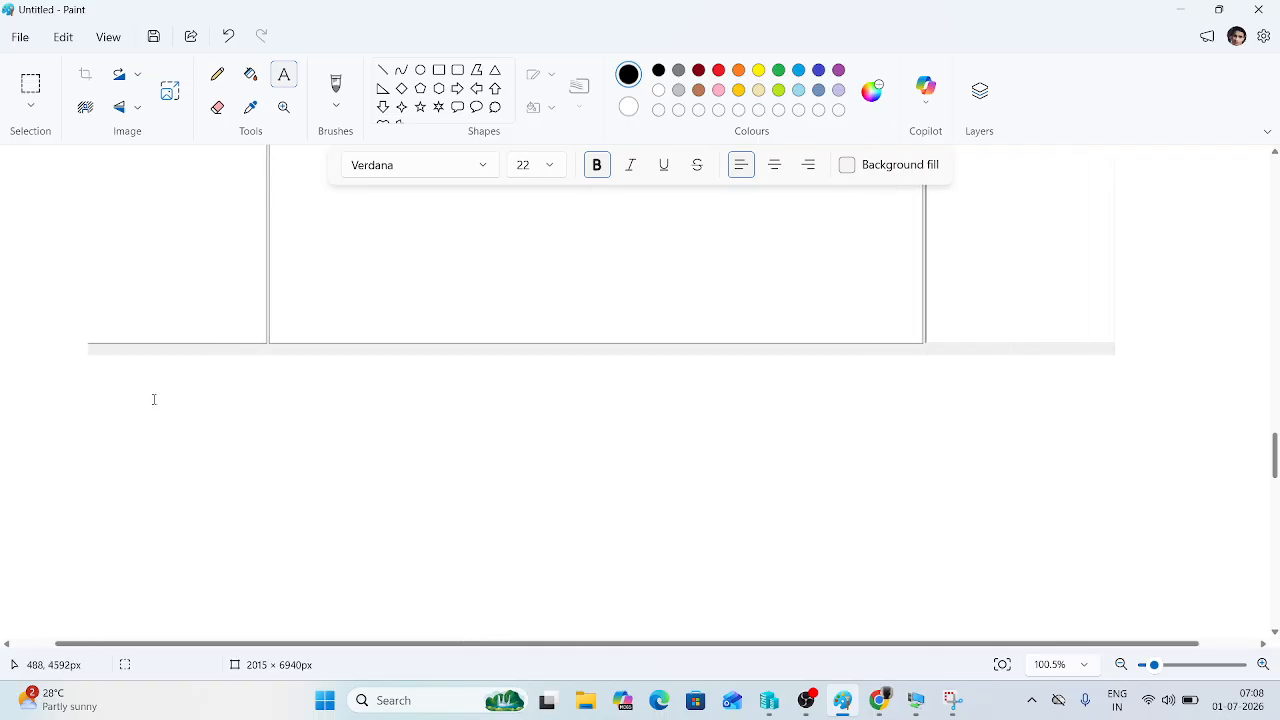
click(31, 94)
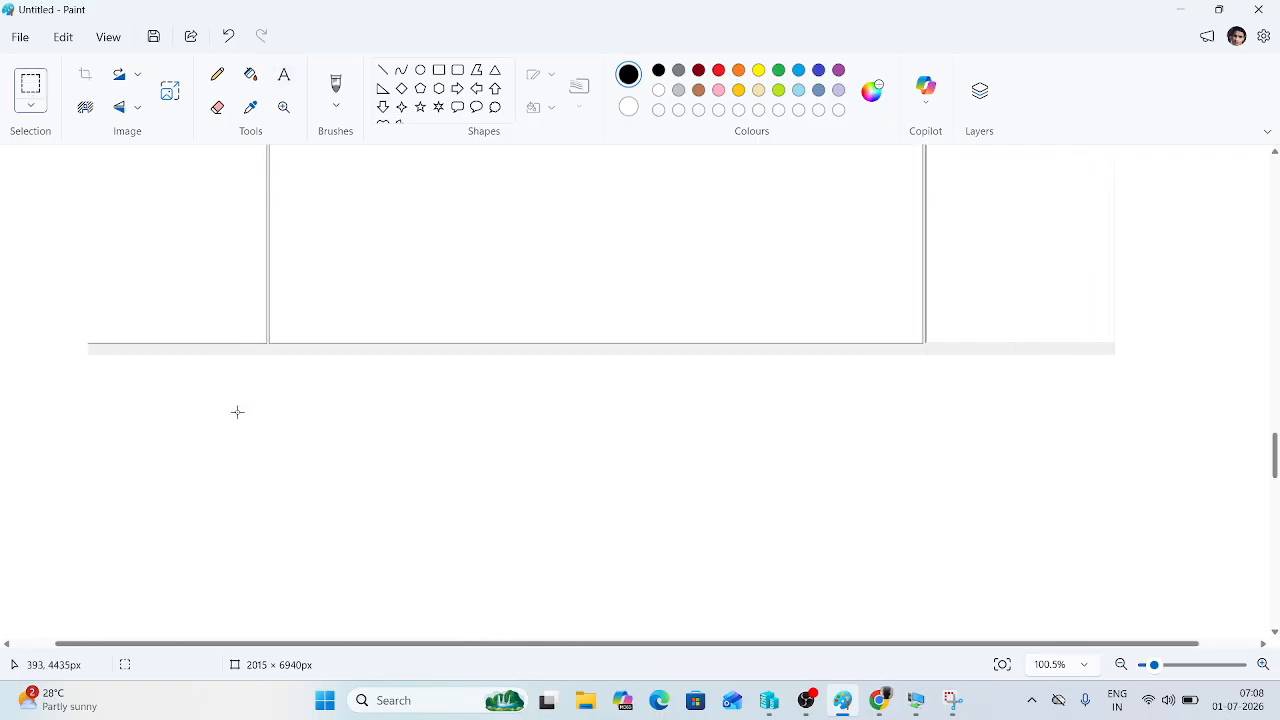
key(ctrl+v)
scroll(400, 455, down, 4)
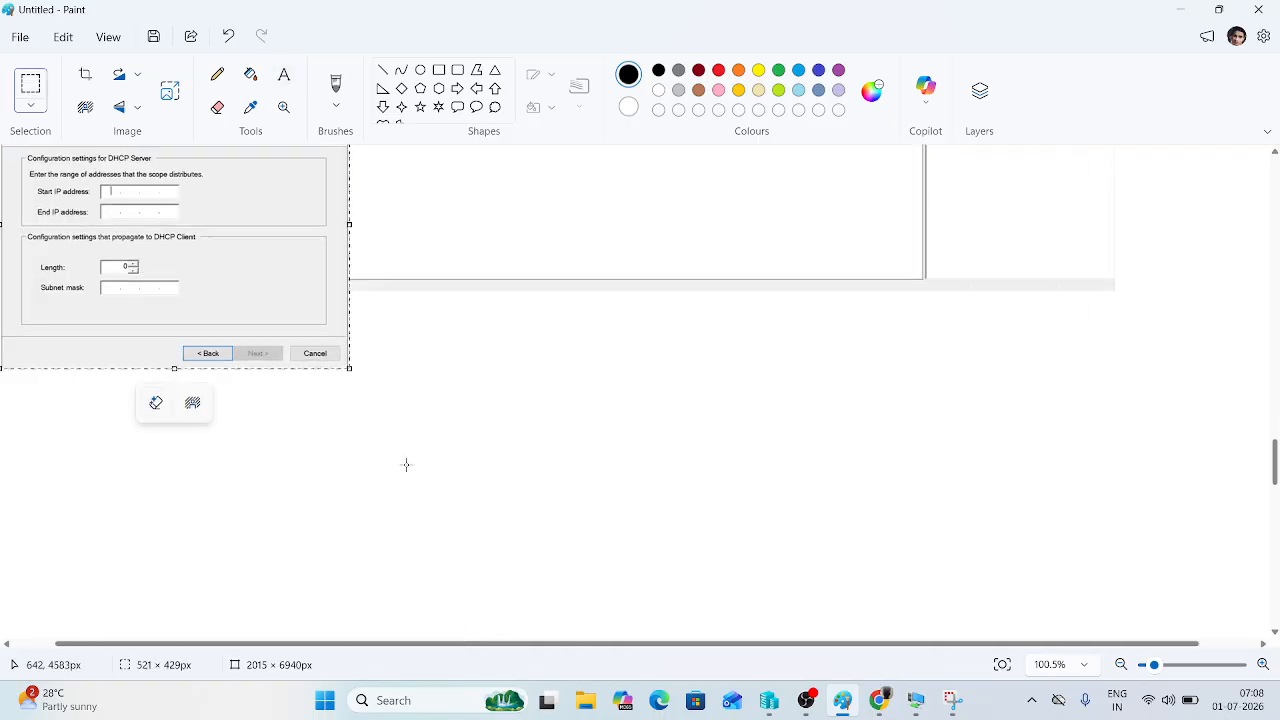
scroll(285, 300, up, 1)
drag(264, 265, 337, 499)
drag(422, 511, 597, 656)
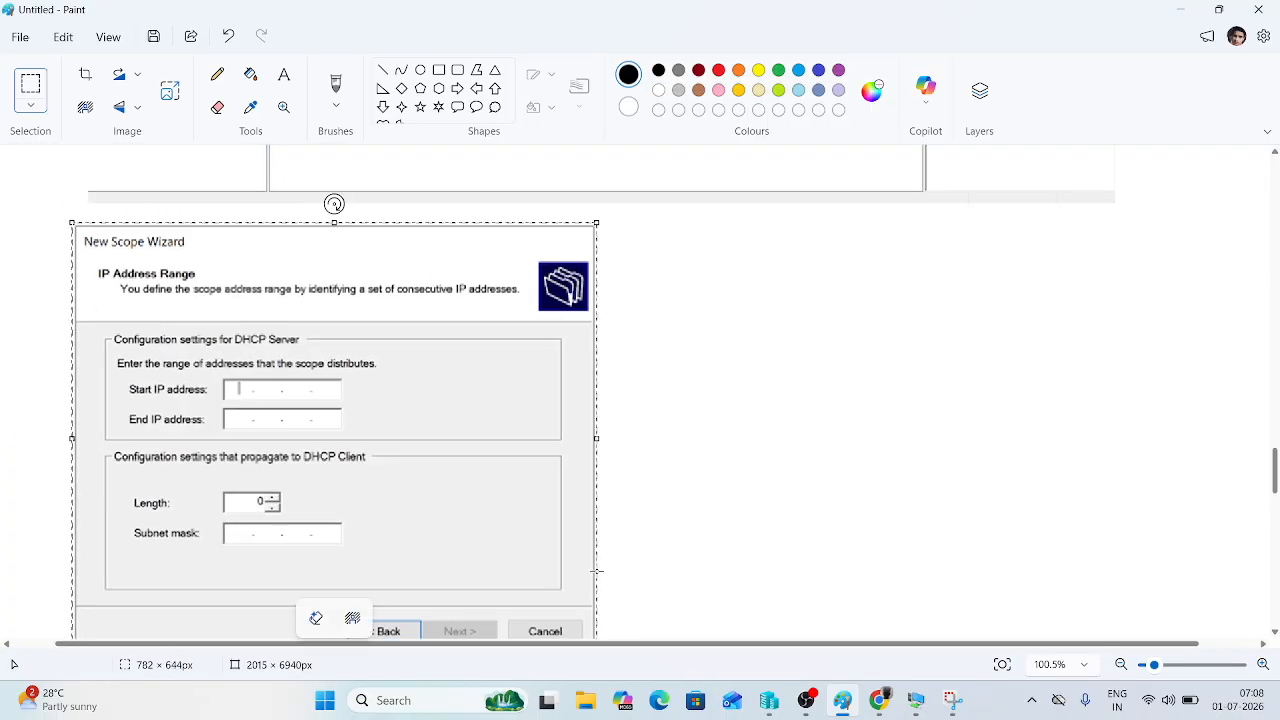
scroll(425, 378, down, 2)
scroll(406, 383, up, 1)
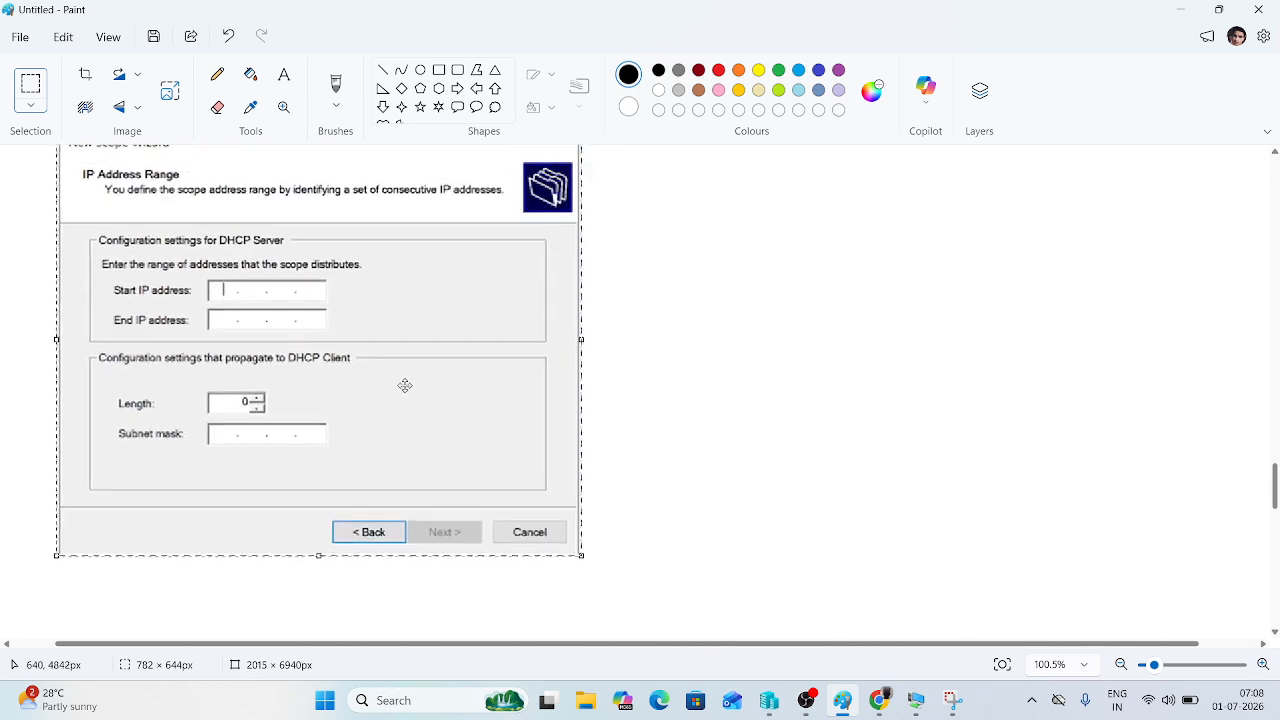
click(807, 384)
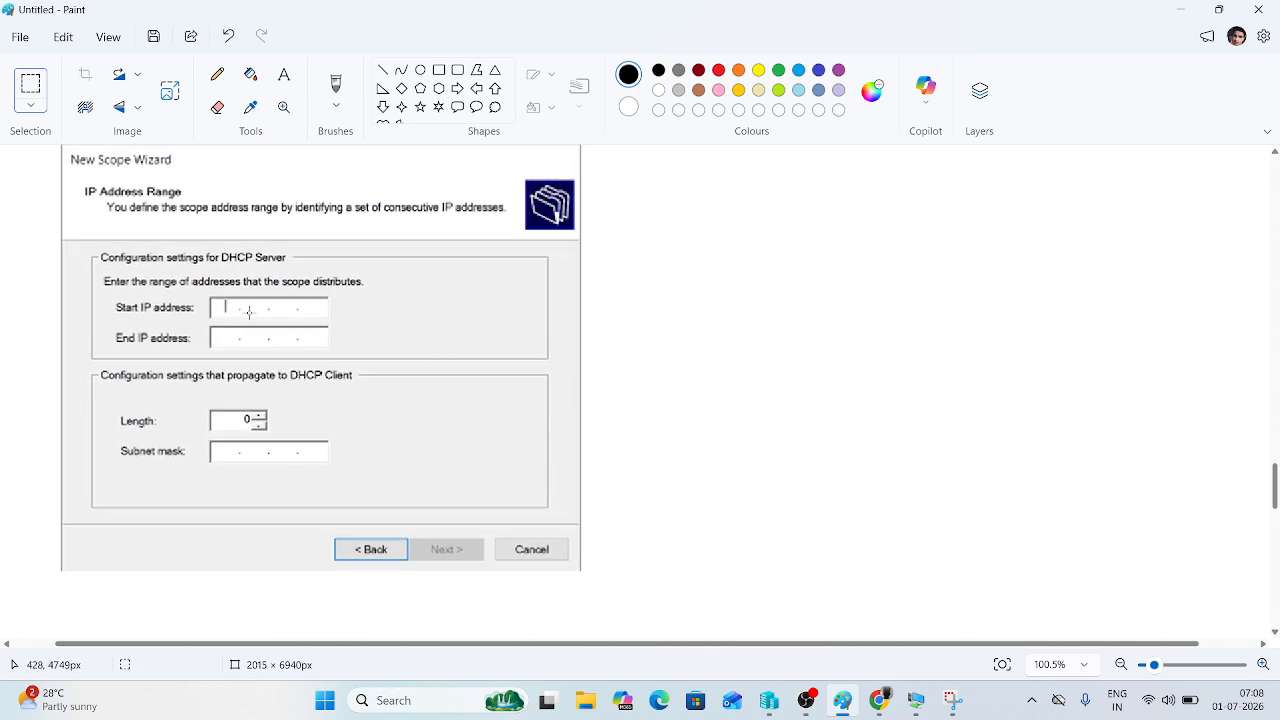
Step: Draw red rectangles around the Start IP address and End IP address fields in the pasted screenshot
click(439, 71)
mouse_move(112, 284)
mouse_down()
mouse_move(218, 334)
mouse_move(352, 328)
mouse_up()
click(718, 70)
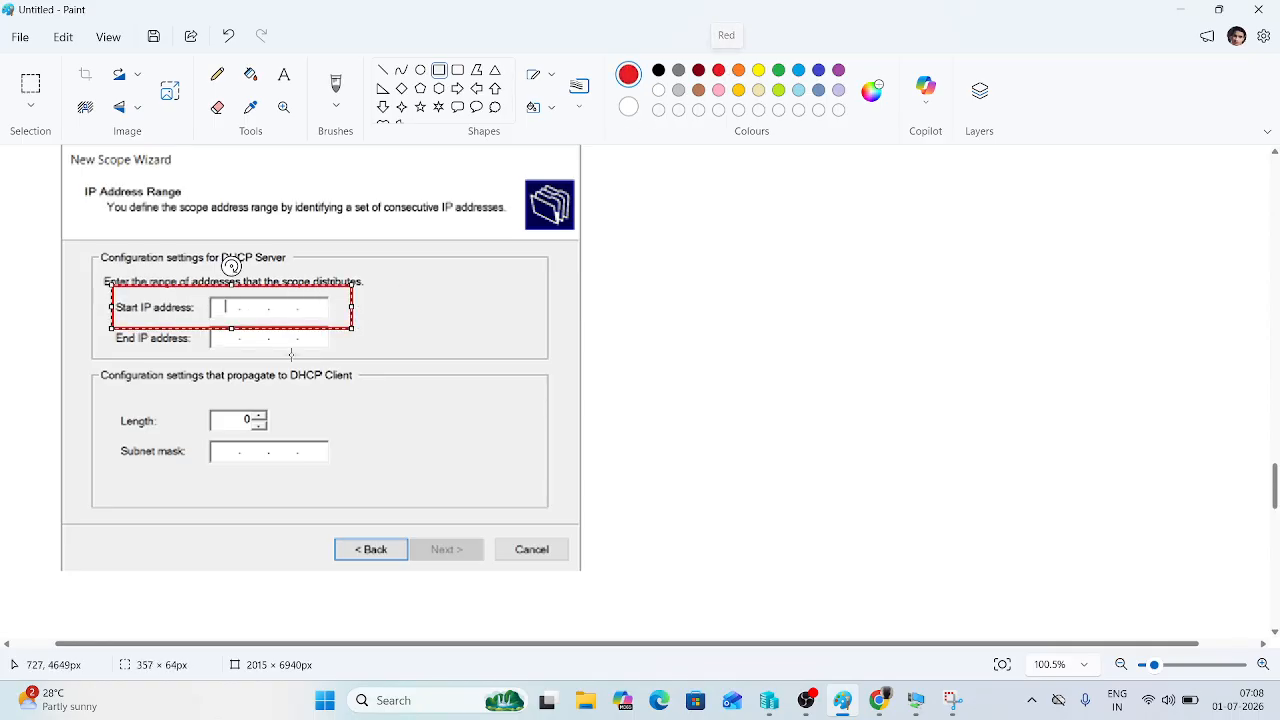
drag(230, 328, 230, 289)
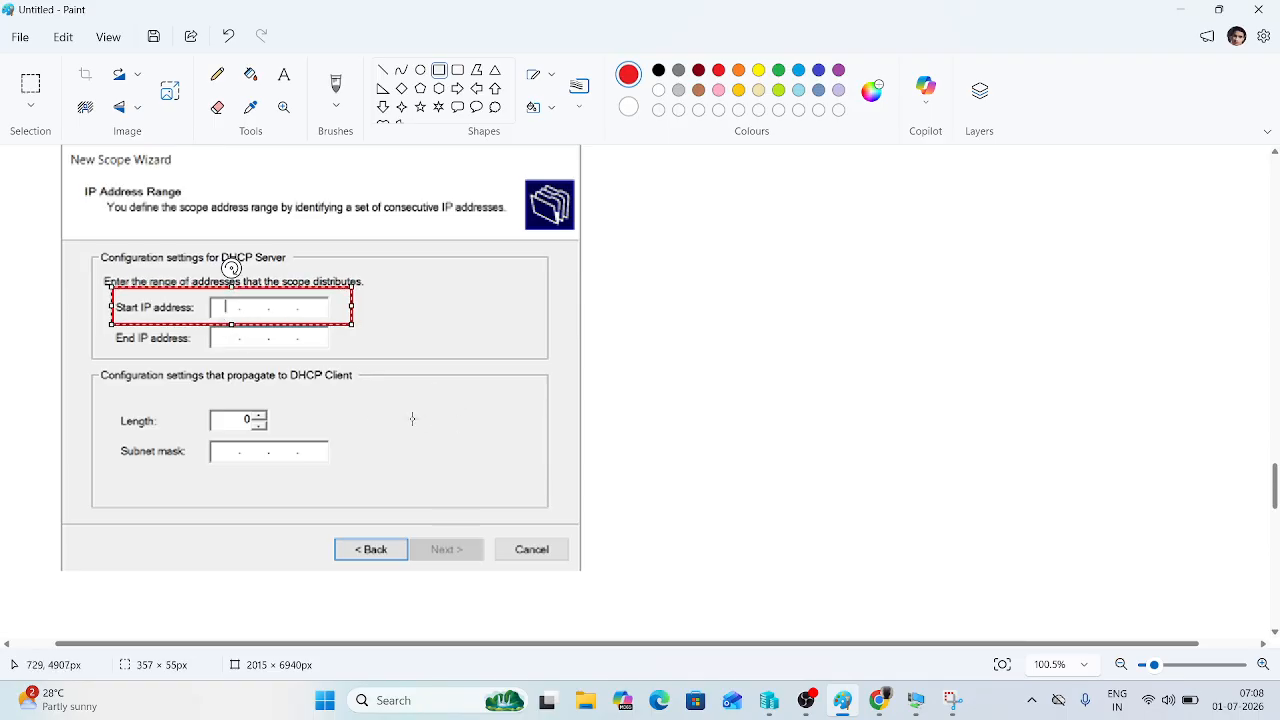
click(127, 357)
drag(108, 330, 362, 357)
click(458, 462)
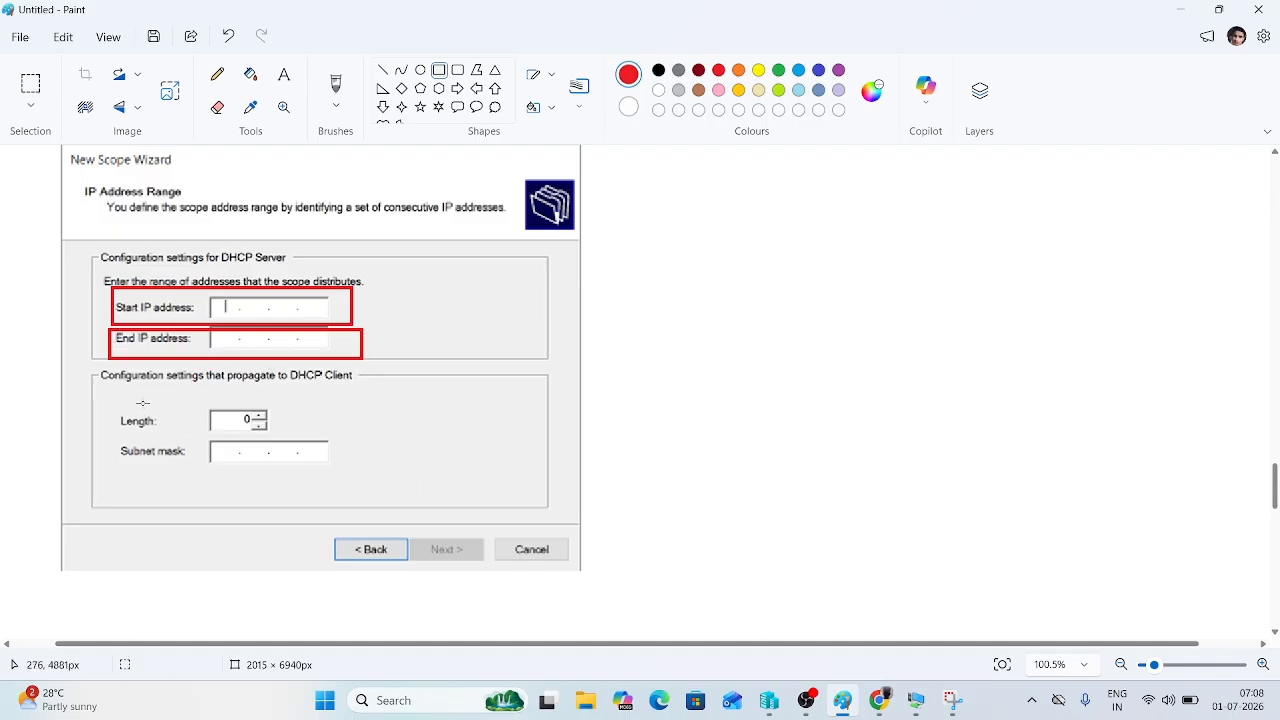
Step: Draw red rectangles around the Length and Subnet mask fields in the pasted screenshot
drag(113, 395, 280, 437)
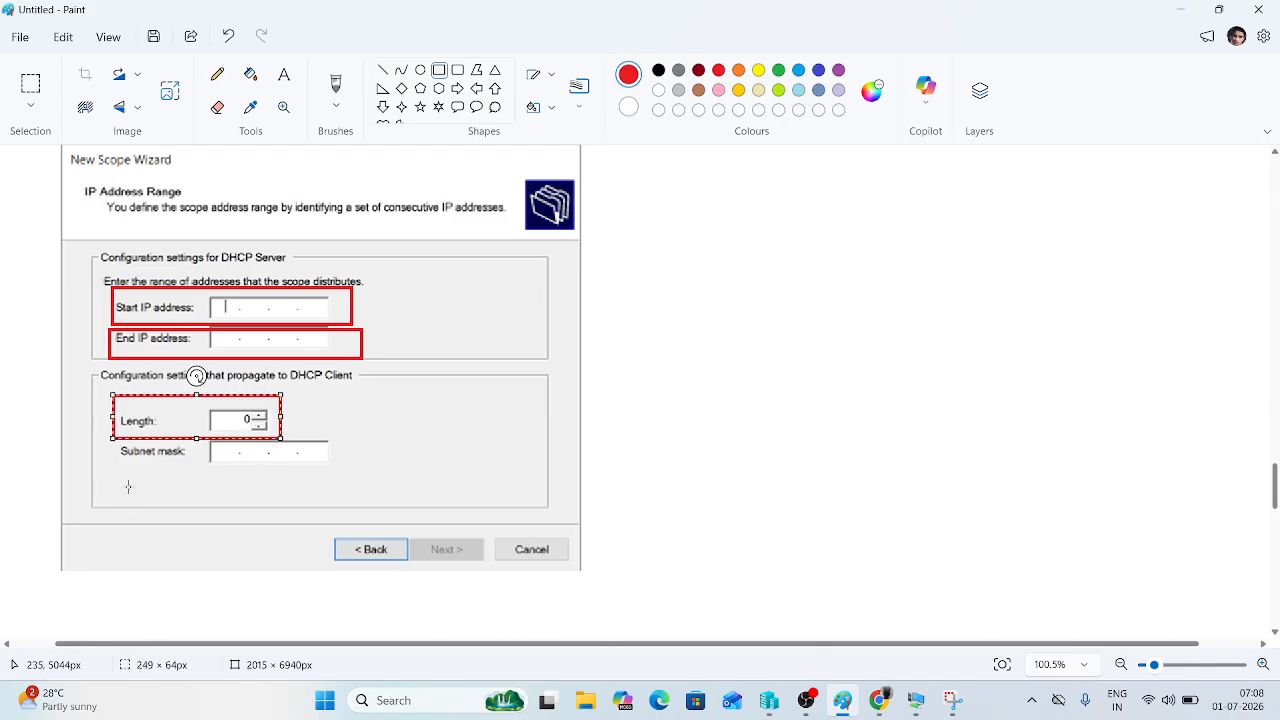
click(116, 451)
drag(111, 437, 372, 489)
click(486, 457)
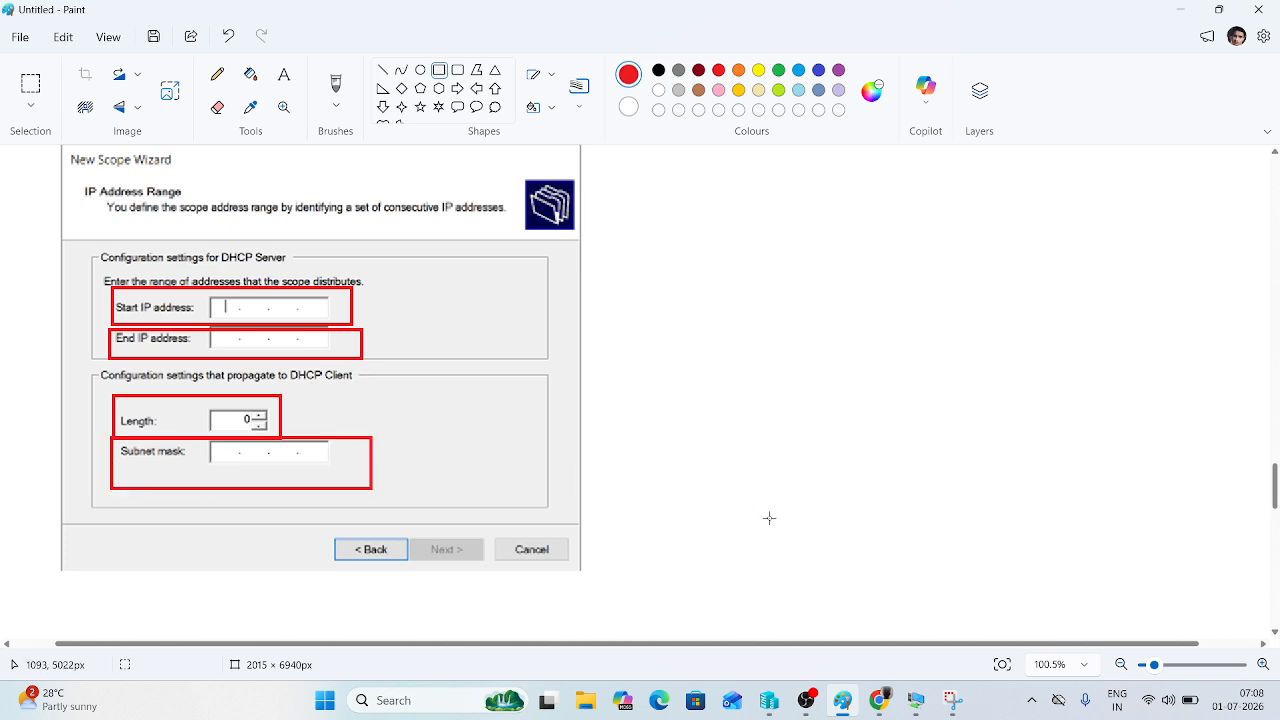
Step: Switch to the Windows Server connection, open a Command Prompt, and run ipconfig /all
click(905, 706)
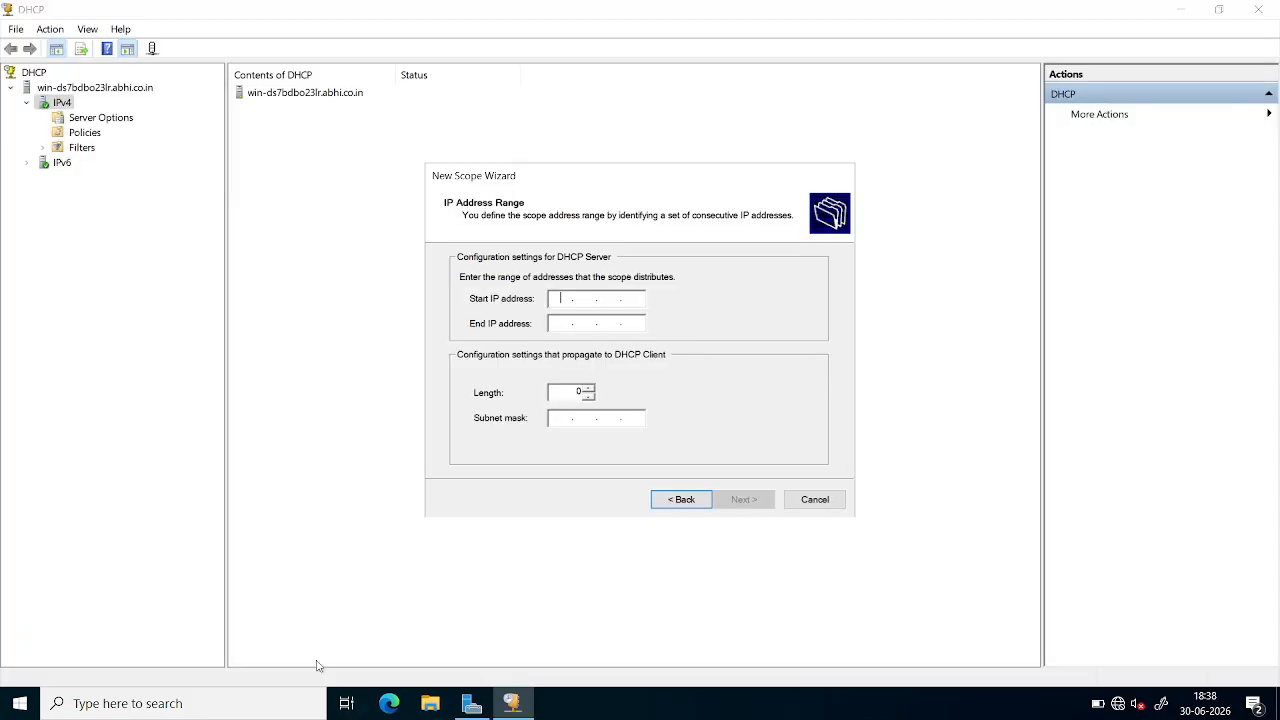
click(228, 590)
key(super+r)
text(cmd)
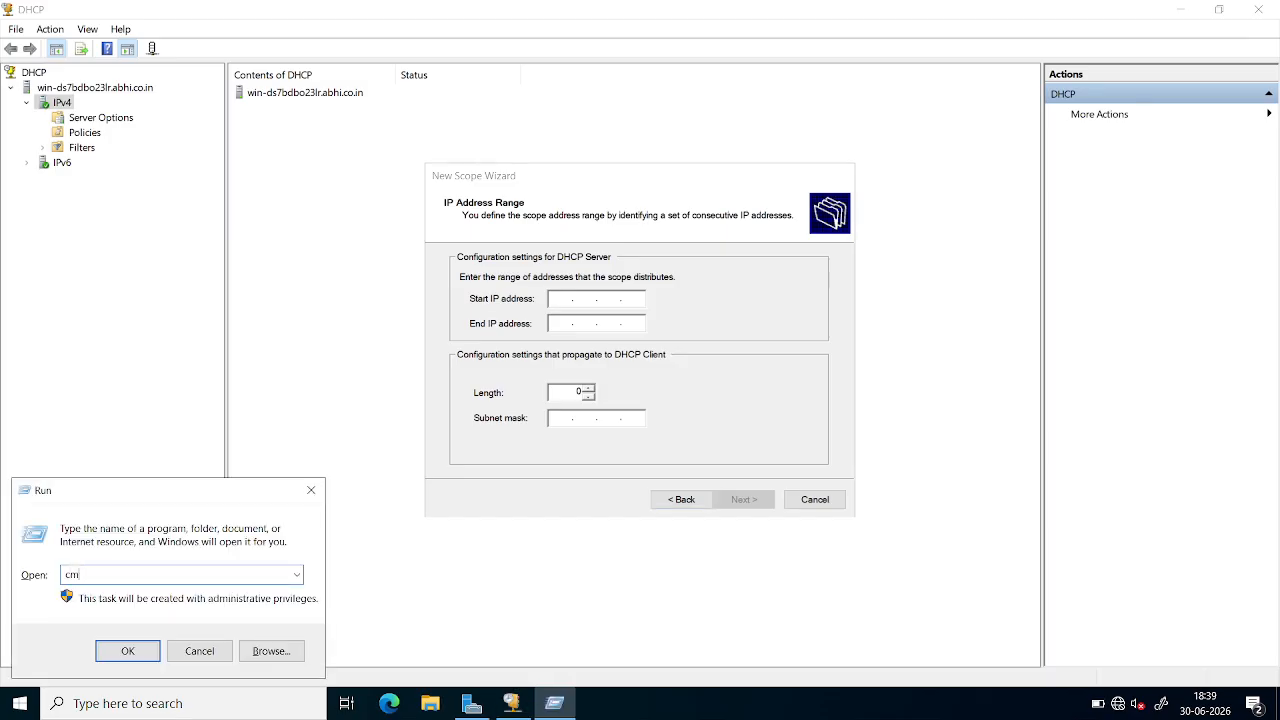
key(Return)
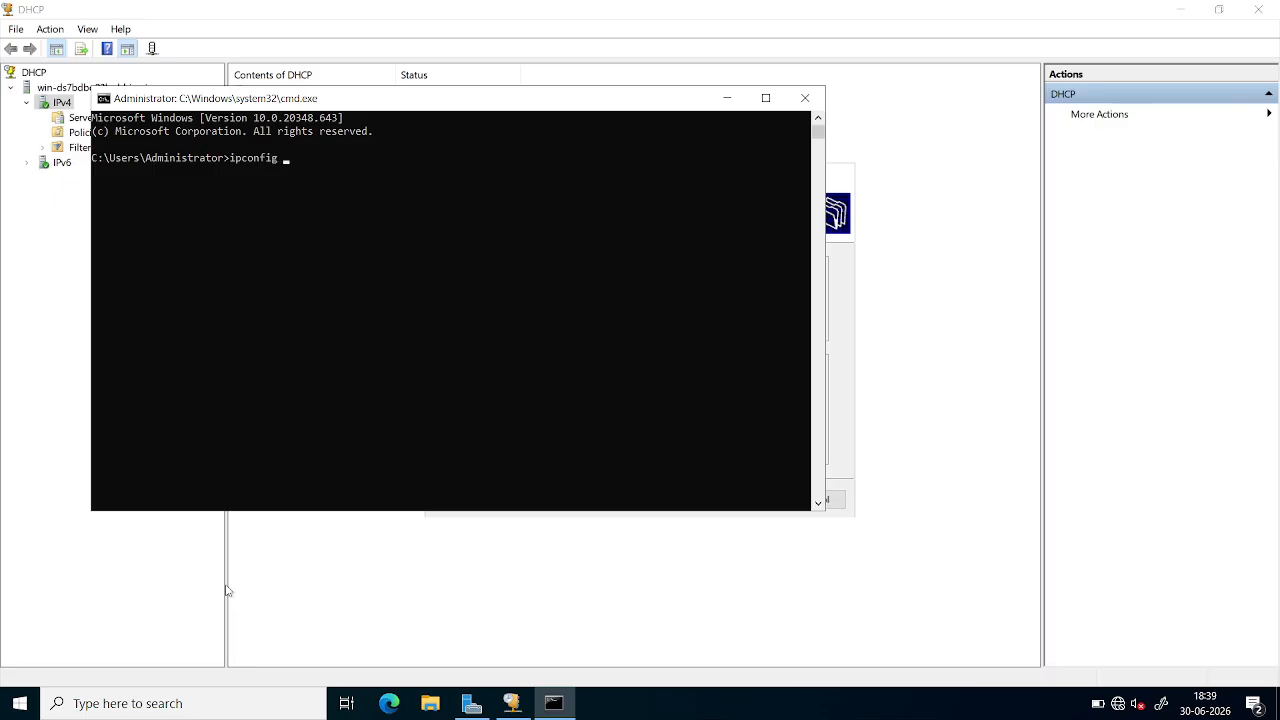
text(ipconfig /all)
key(Return)
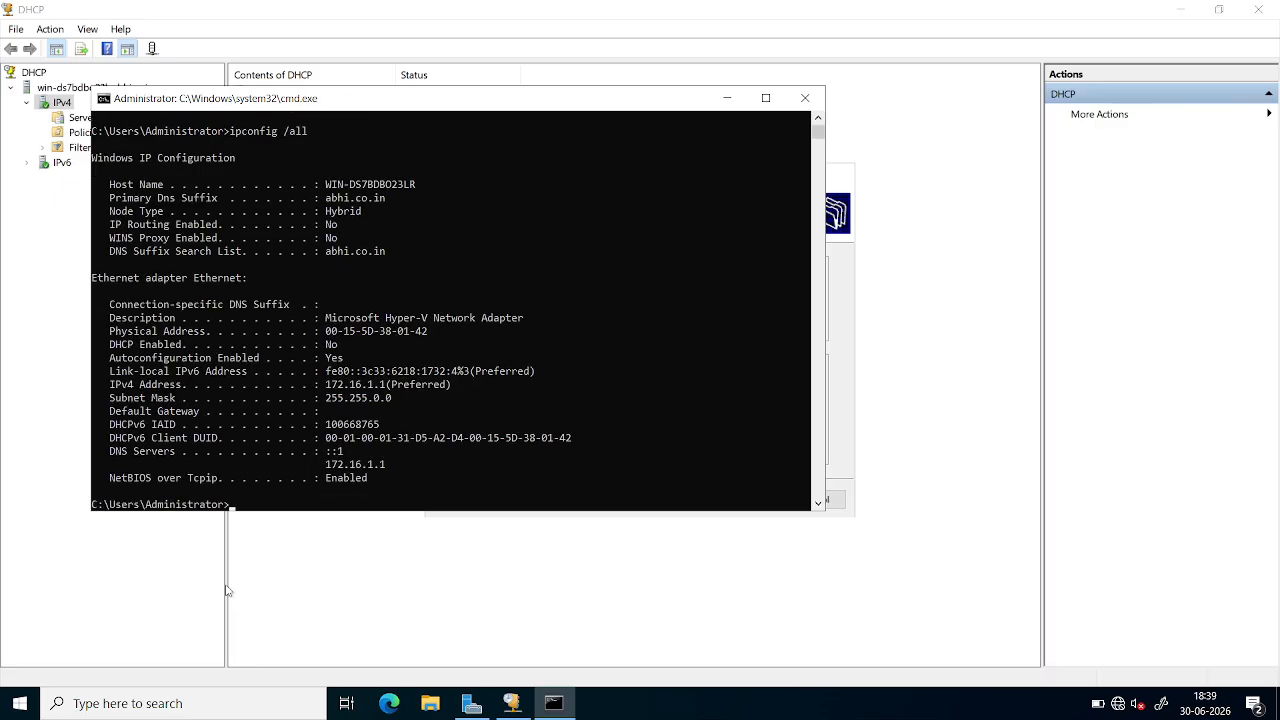
Step: Examine the adapter's IPv4 address, subnet mask, default gateway and DNS server, and close the Command Prompt
scroll(405, 443, down, 1)
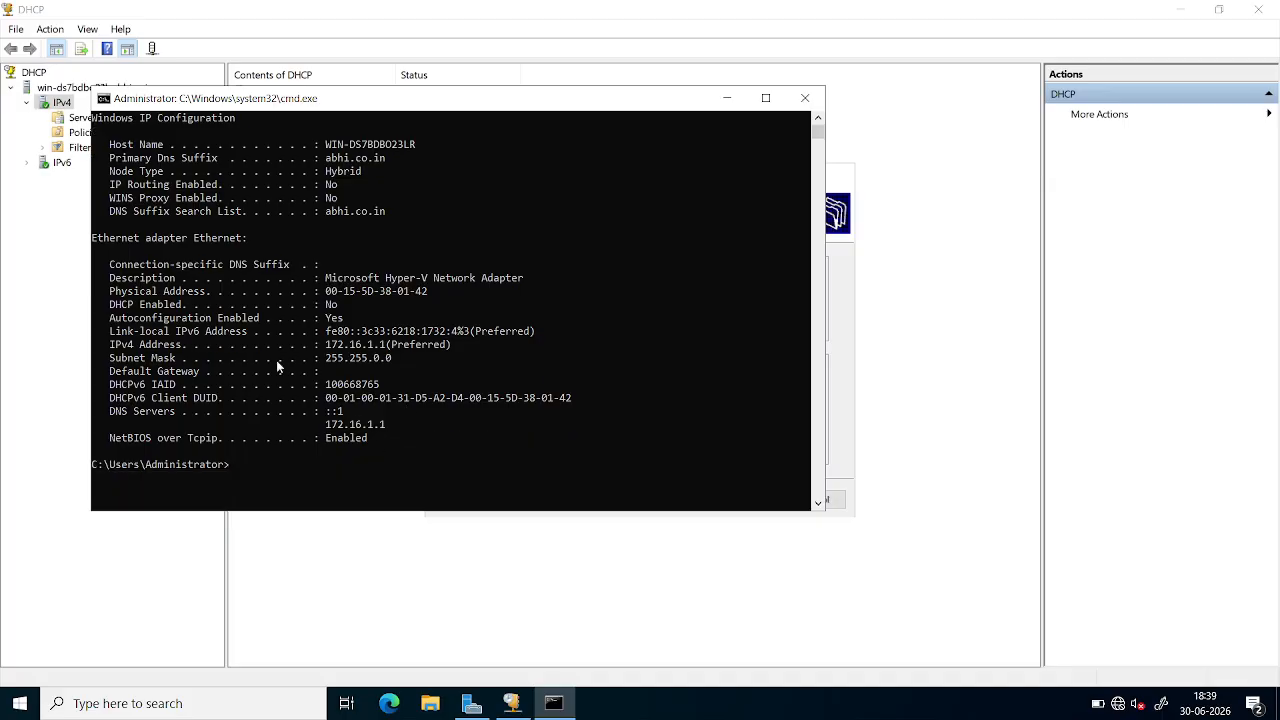
drag(276, 348, 383, 348)
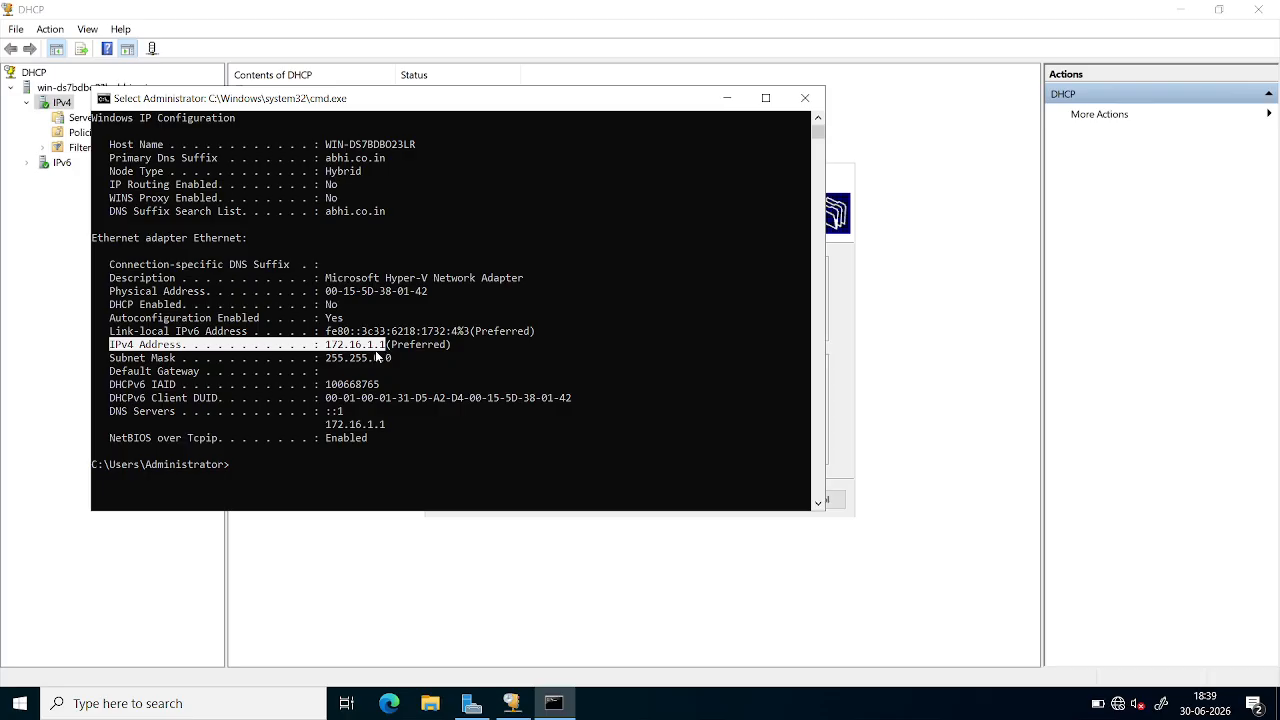
drag(138, 357, 395, 367)
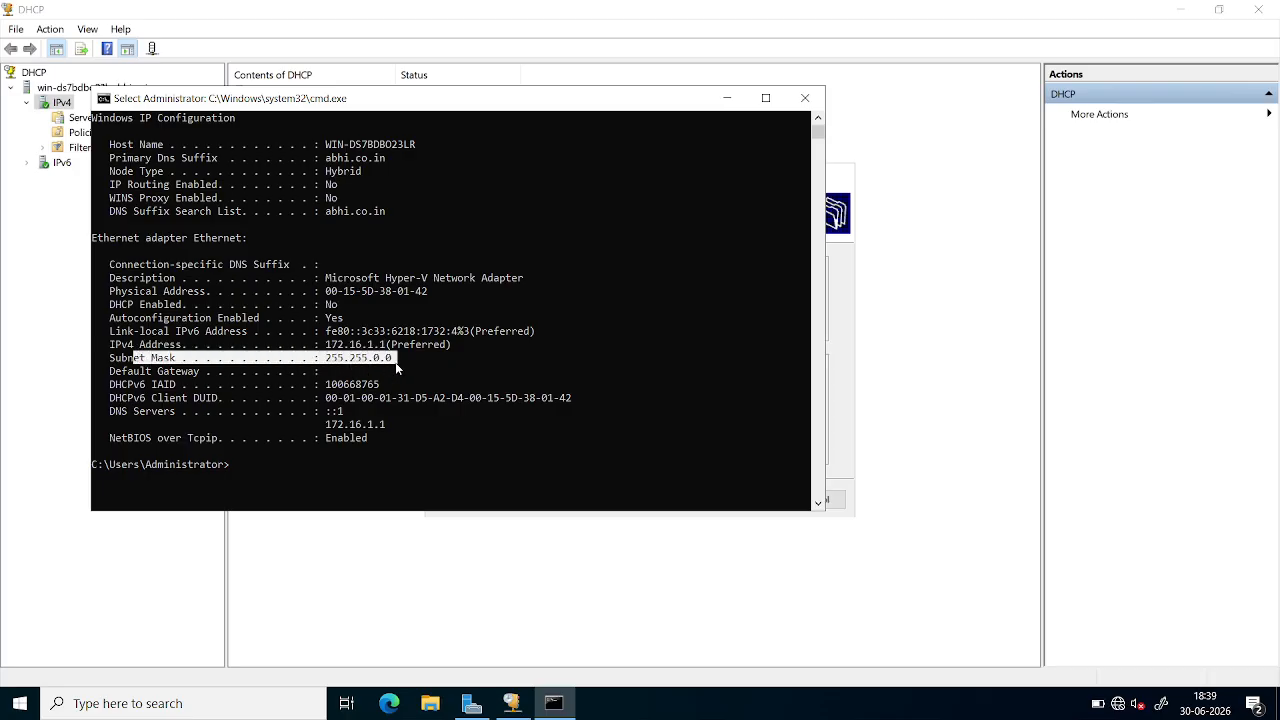
drag(187, 372, 357, 378)
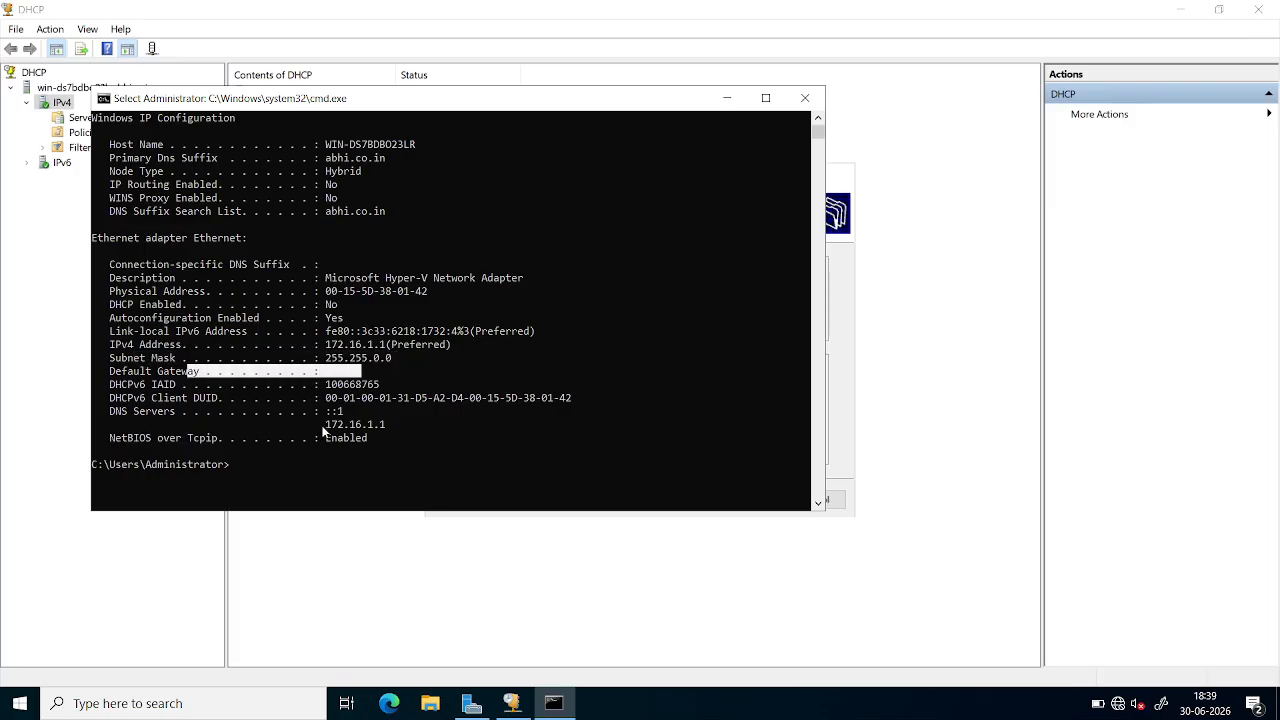
drag(320, 419, 397, 431)
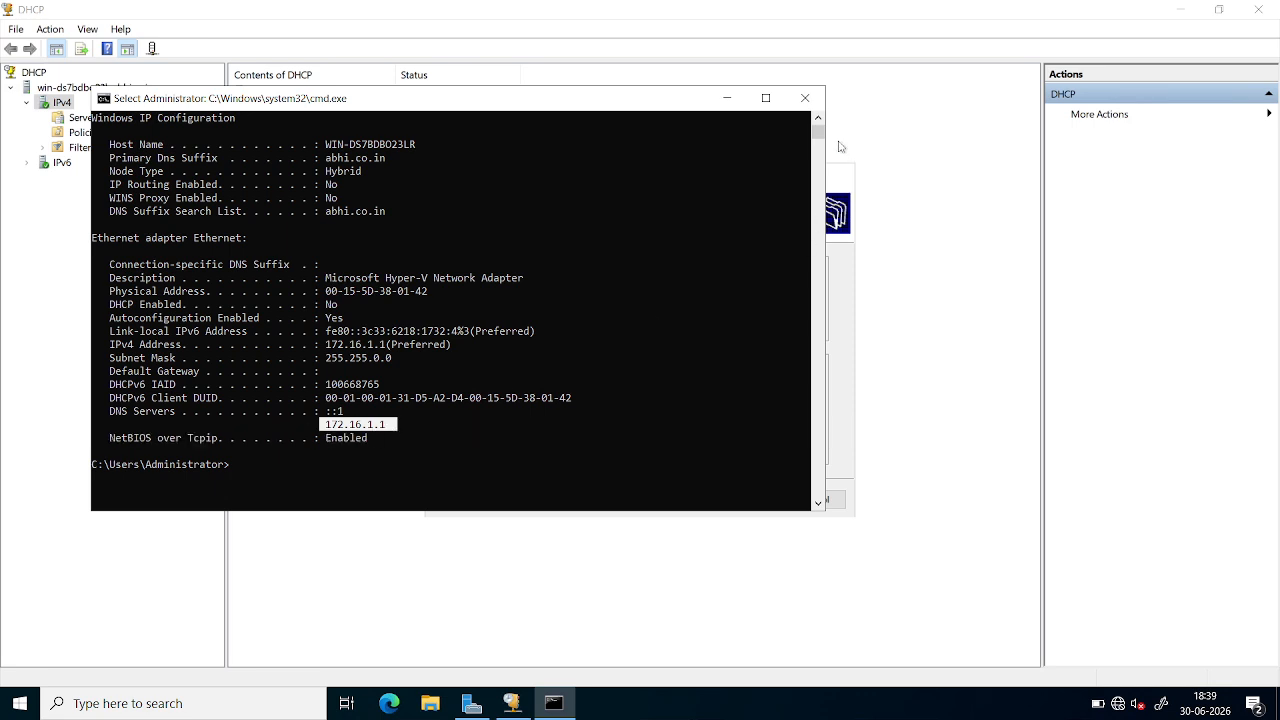
click(805, 99)
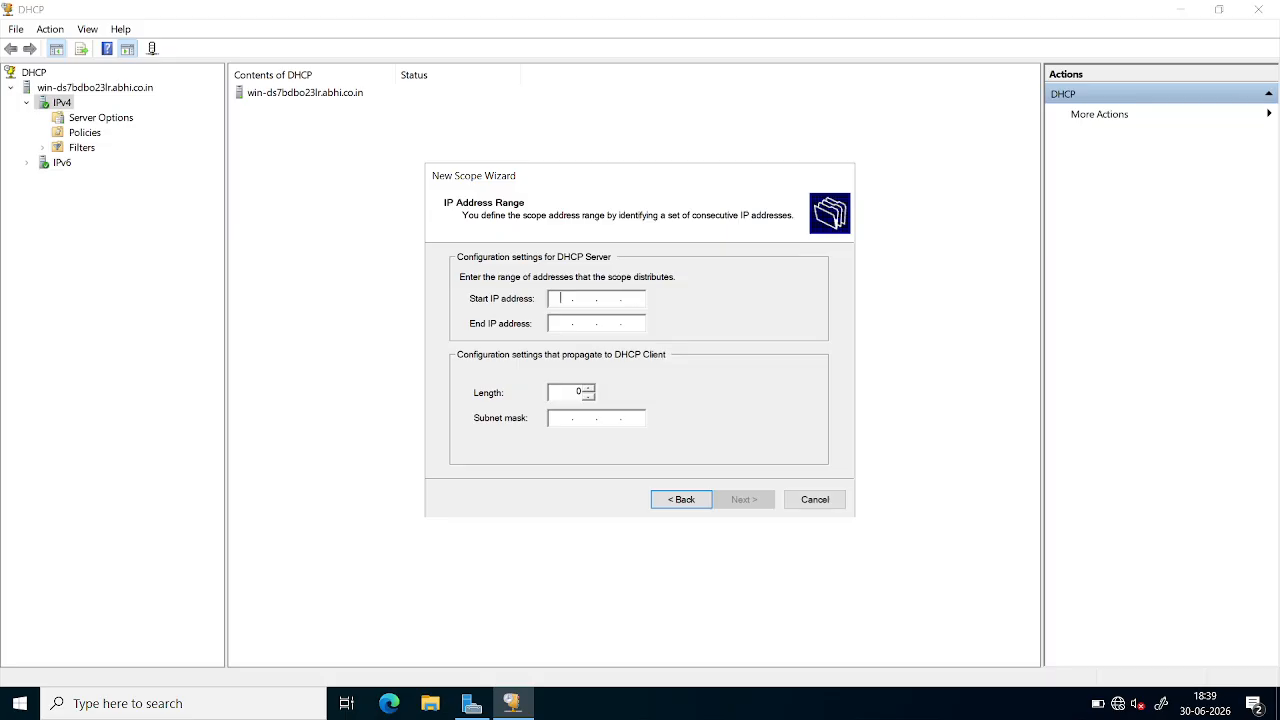
Step: Set the scope's address range from 172.16.1.2 to 172.16.1.254 and advance to the Add Exclusions and Delay page
text(172.16.1.2)
key(Tab)
text(172 . )
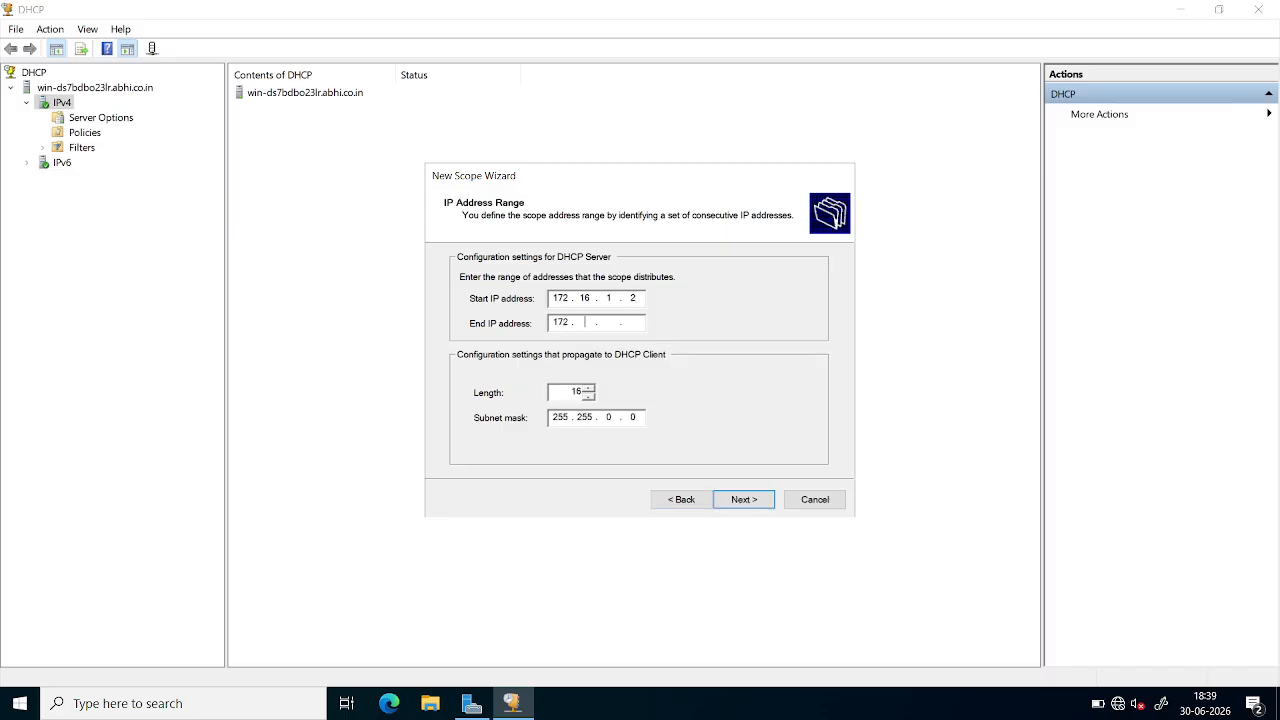
text(16 . 1 . 254)
click(752, 500)
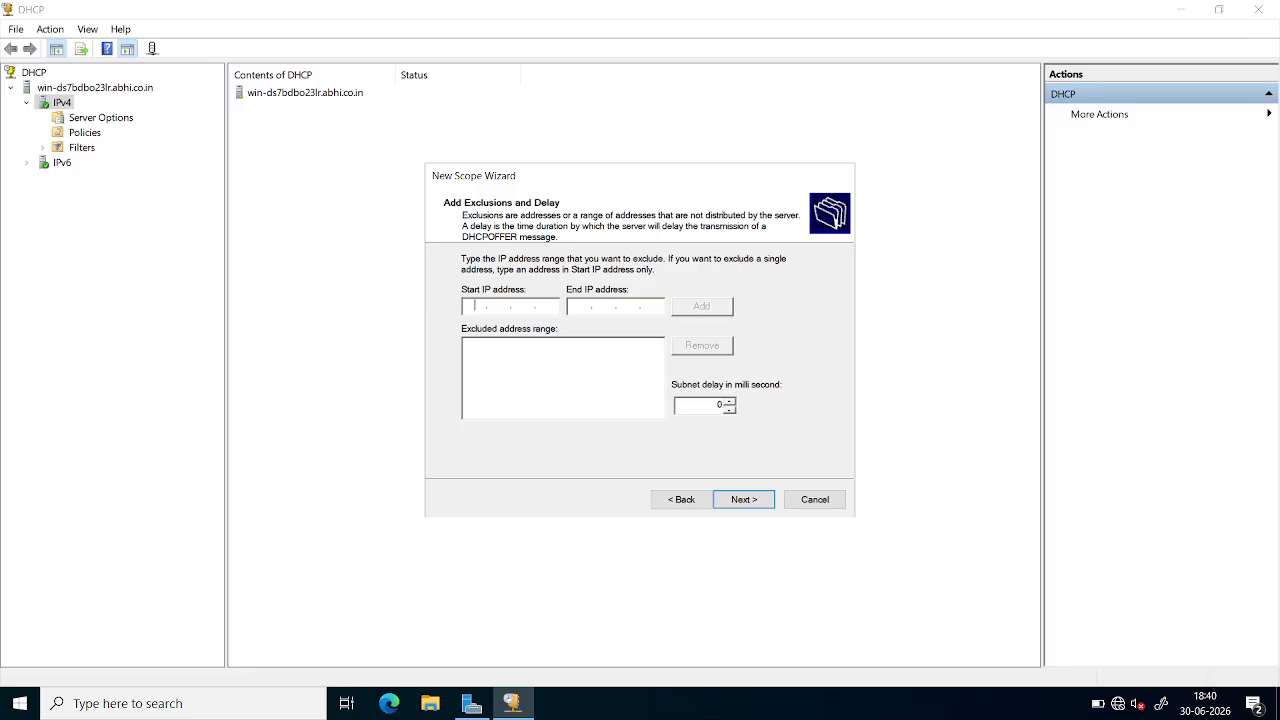
Step: Add the excluded address range 172.16.1.100 to 172.16.1.110 and advance to the Lease Duration page
text(172.16.1.100)
key(Tab)
text(172.16.1.110)
click(703, 308)
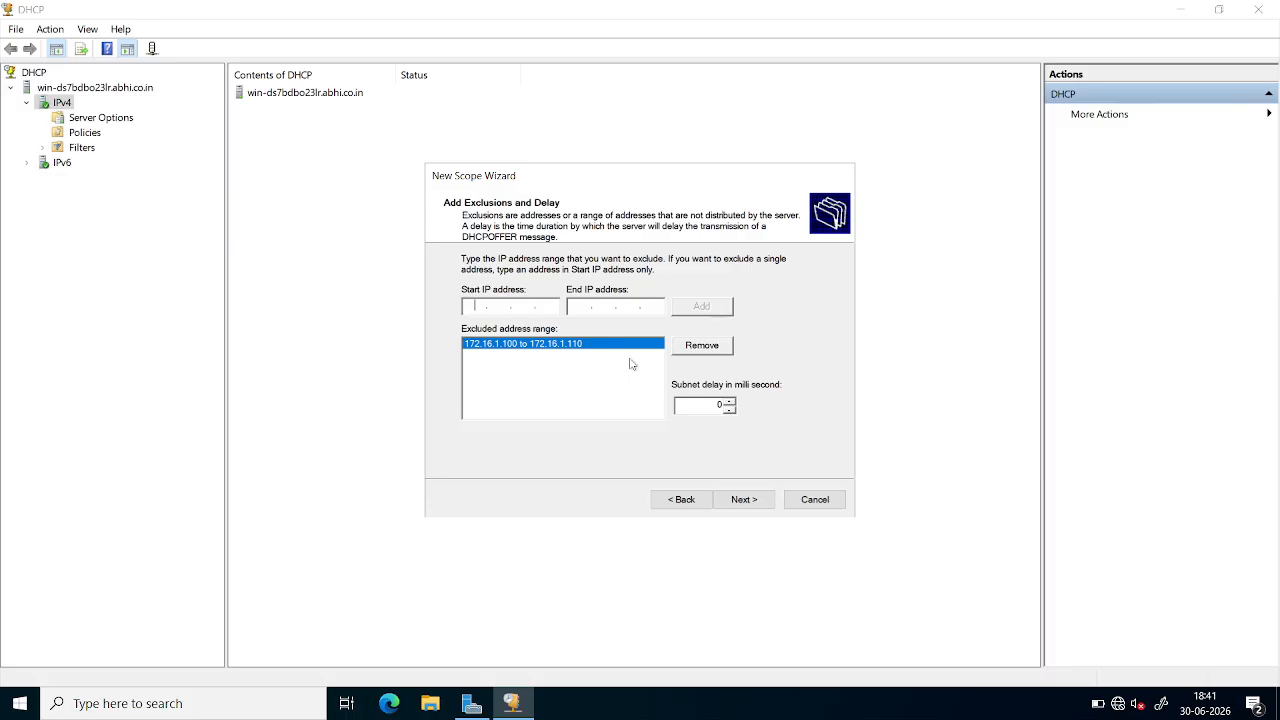
click(742, 505)
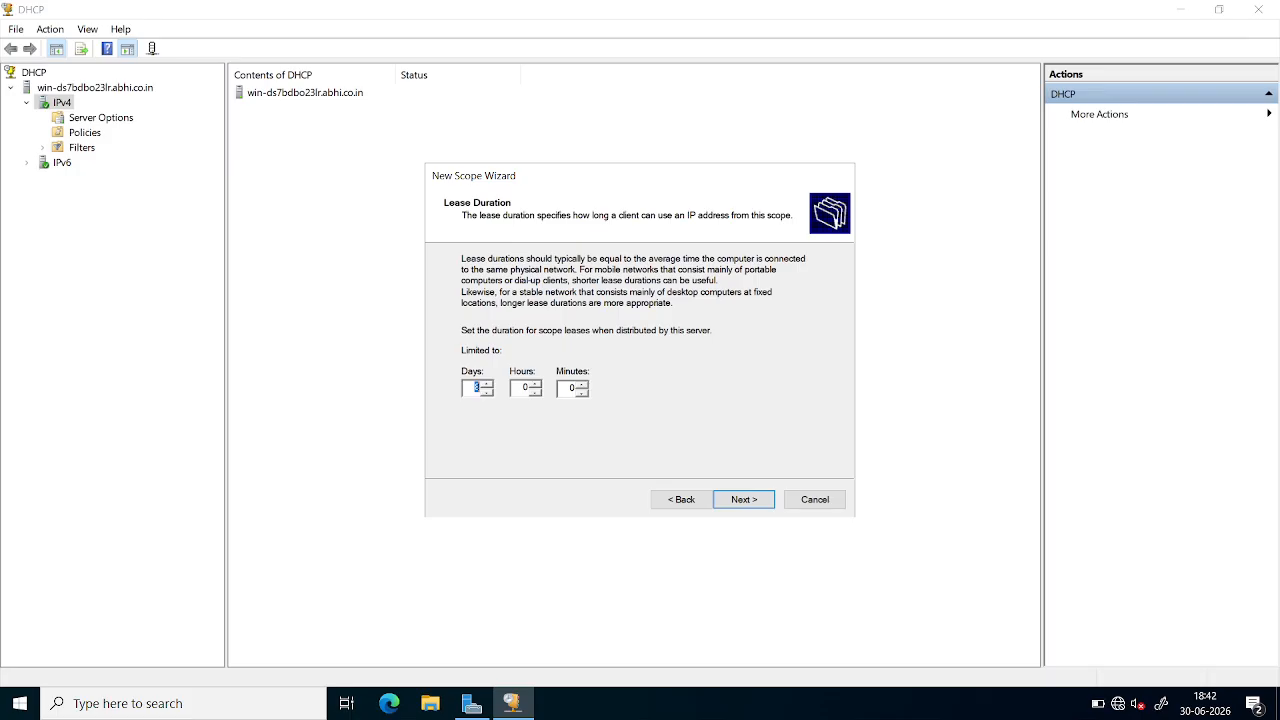
Step: Capture a snip of the New Scope Wizard's Lease Duration page, copy it, and switch to Paint
key(super+shift+s)
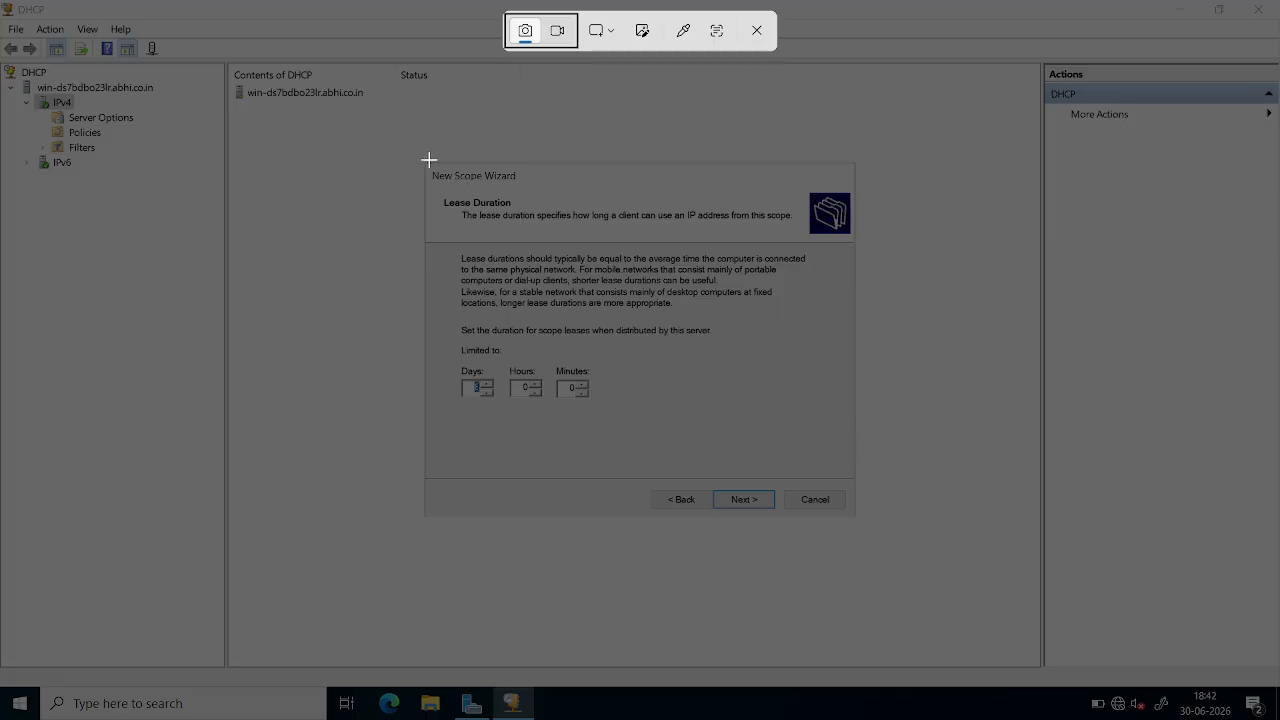
drag(422, 160, 863, 513)
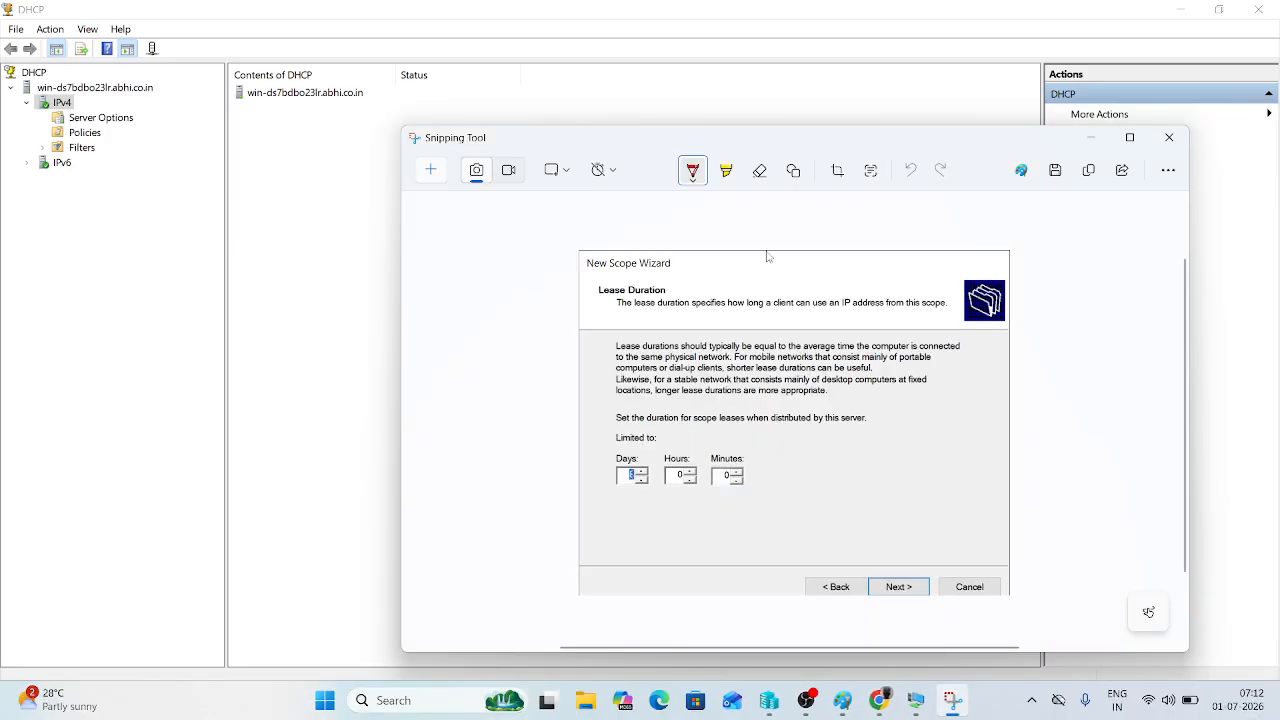
click(1093, 178)
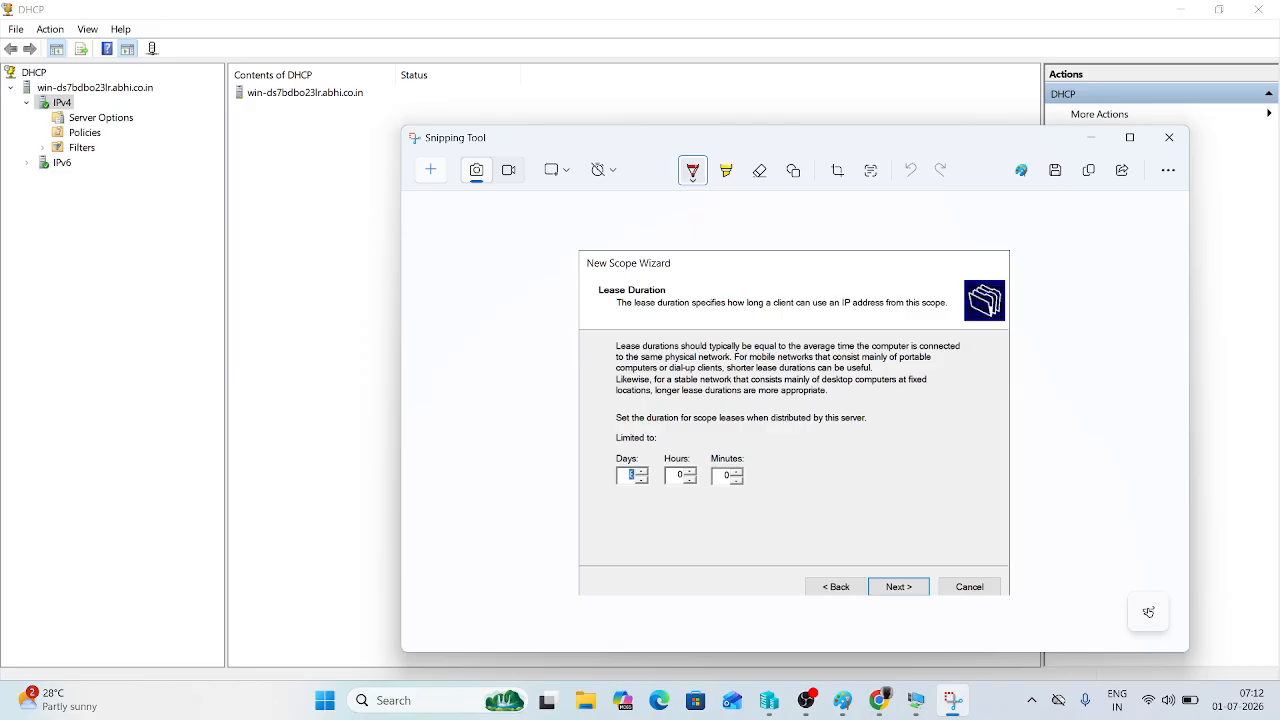
click(843, 700)
scroll(755, 392, up, 2)
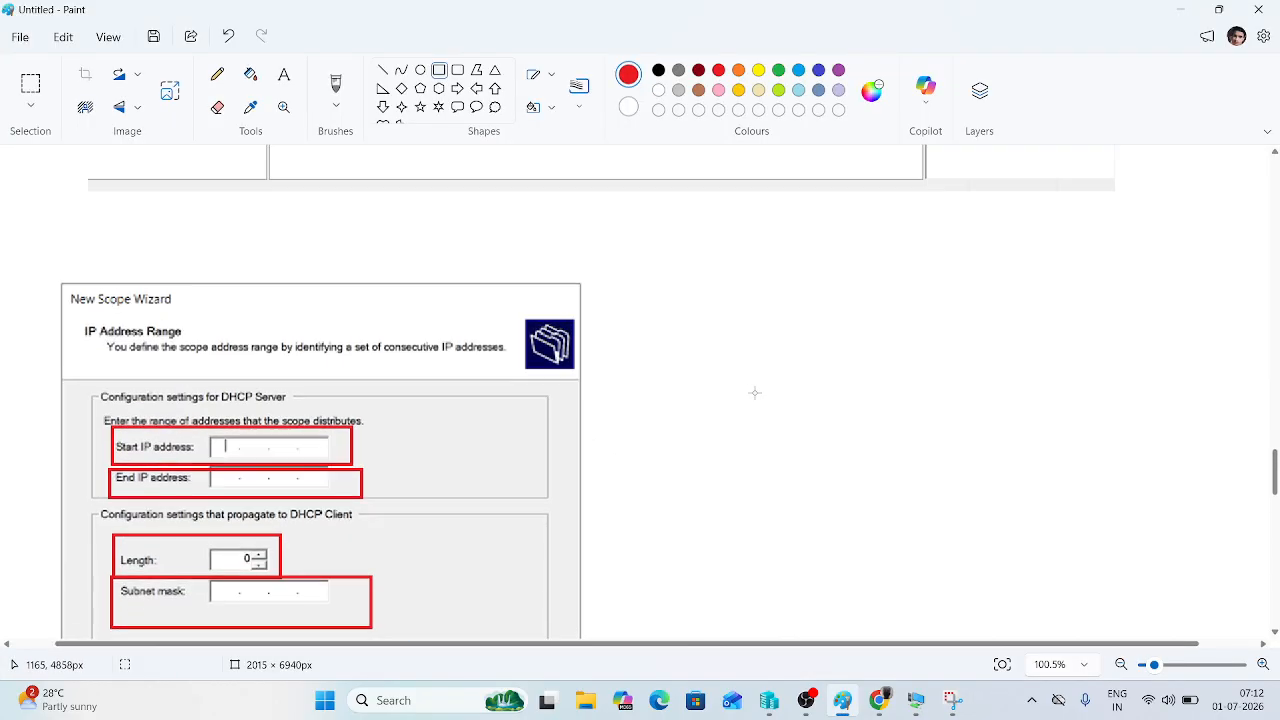
scroll(780, 425, up, 1)
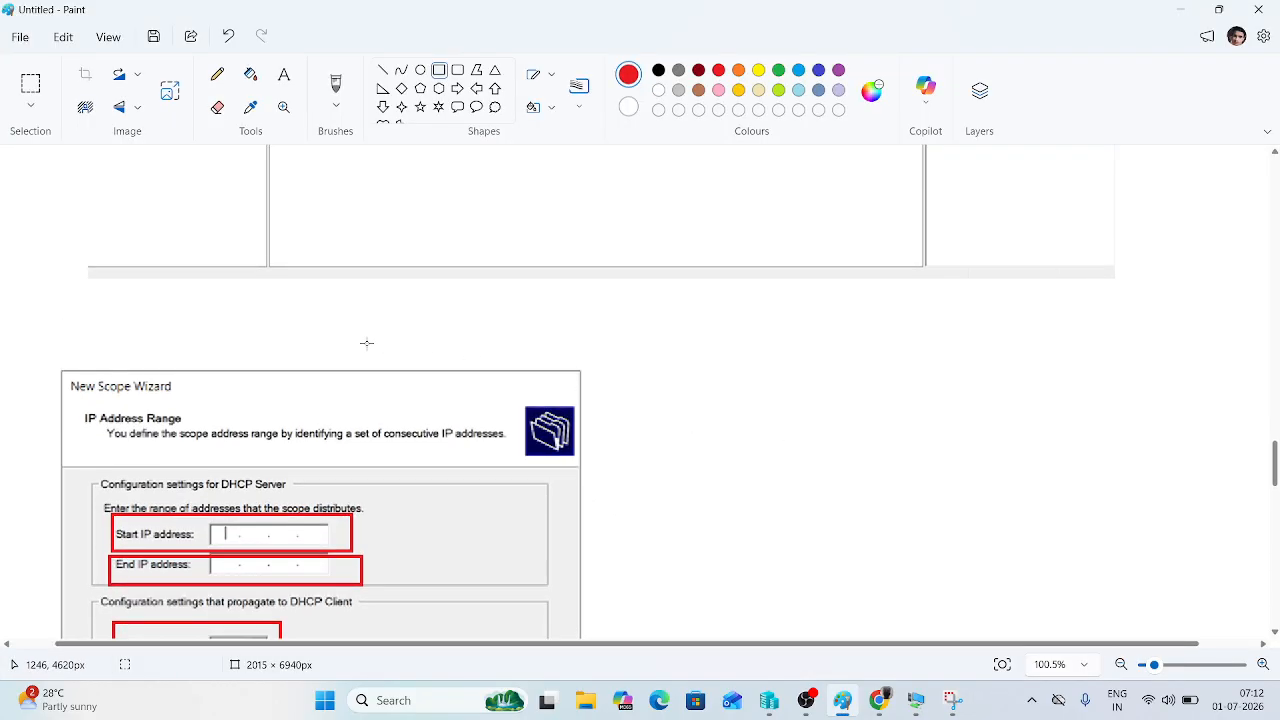
Step: Paste the Lease Duration snip beside the IP Address Range screenshot and enlarge it to about 738 × 574 px
key(ctrl+v)
mouse_move(153, 245)
mouse_down()
mouse_move(945, 473)
mouse_move(896, 453)
mouse_up()
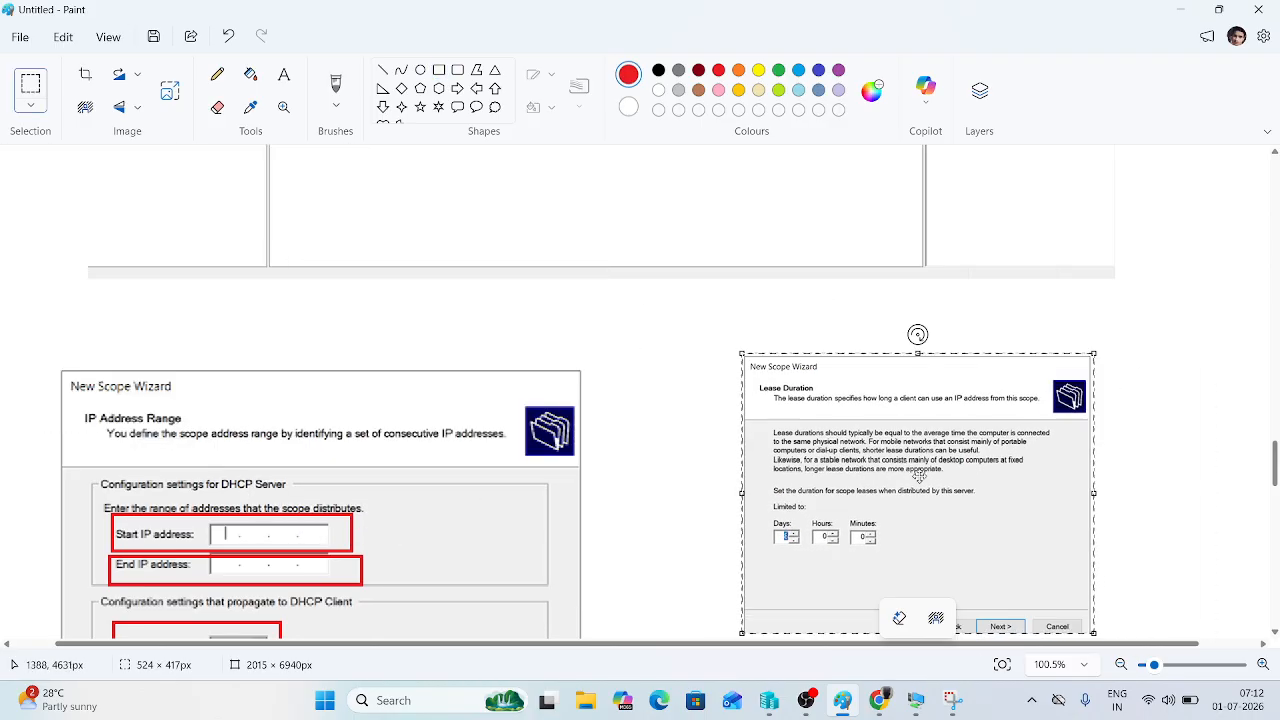
scroll(900, 450, down, 2)
drag(1099, 486, 1236, 600)
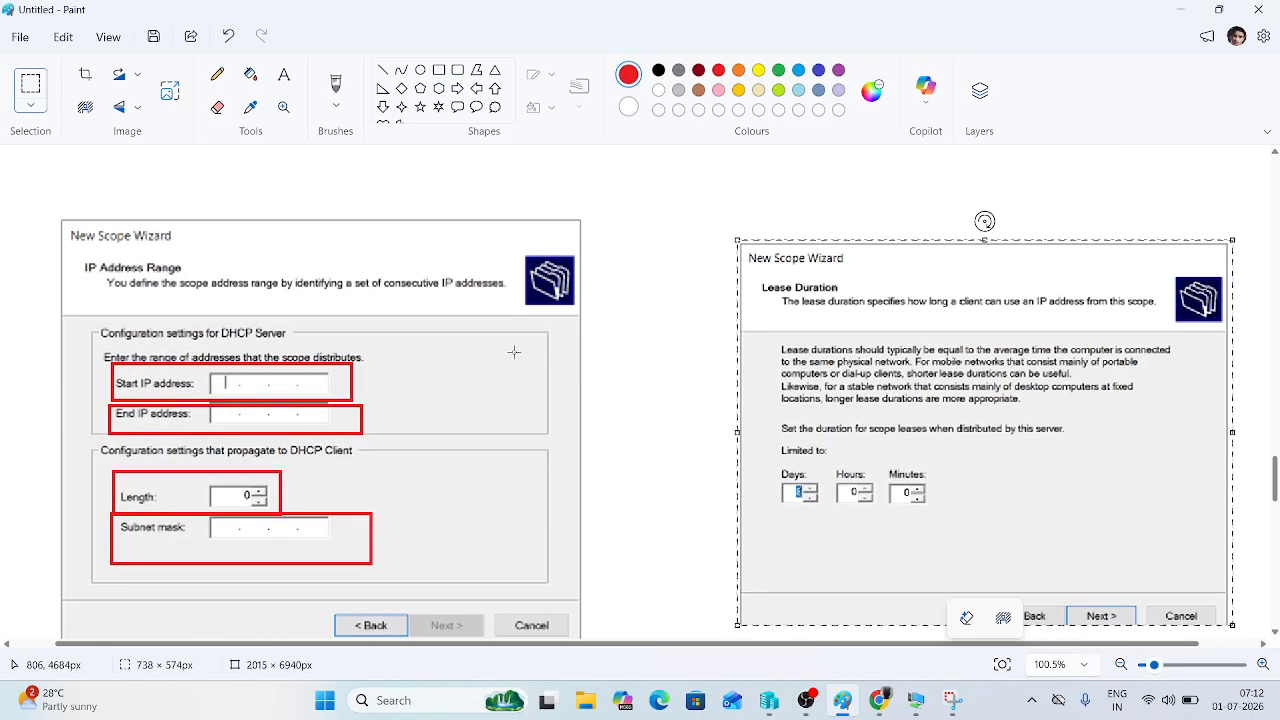
click(666, 374)
Step: Pencil red annotations on the network diagram: the path from the DHCP server to the first PC, that PC's outline, and an "8 Days" note
scroll(666, 374, up, 10)
scroll(678, 356, up, 15)
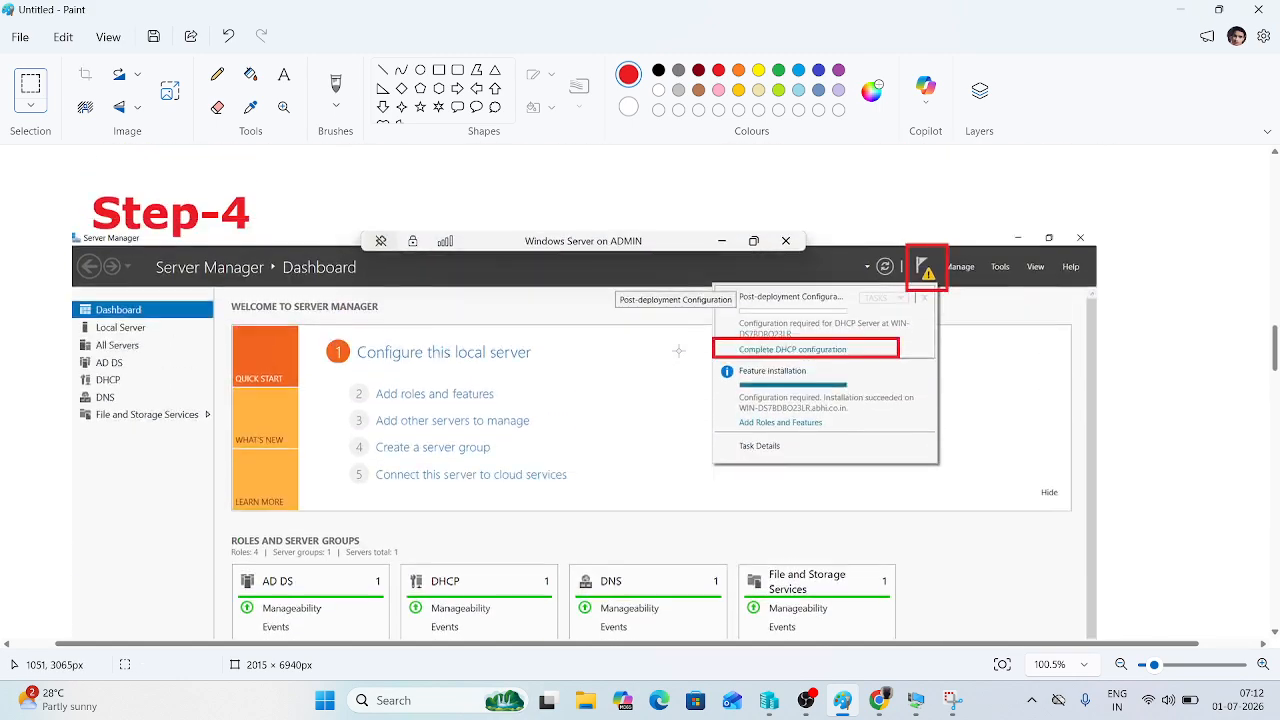
scroll(678, 350, up, 3)
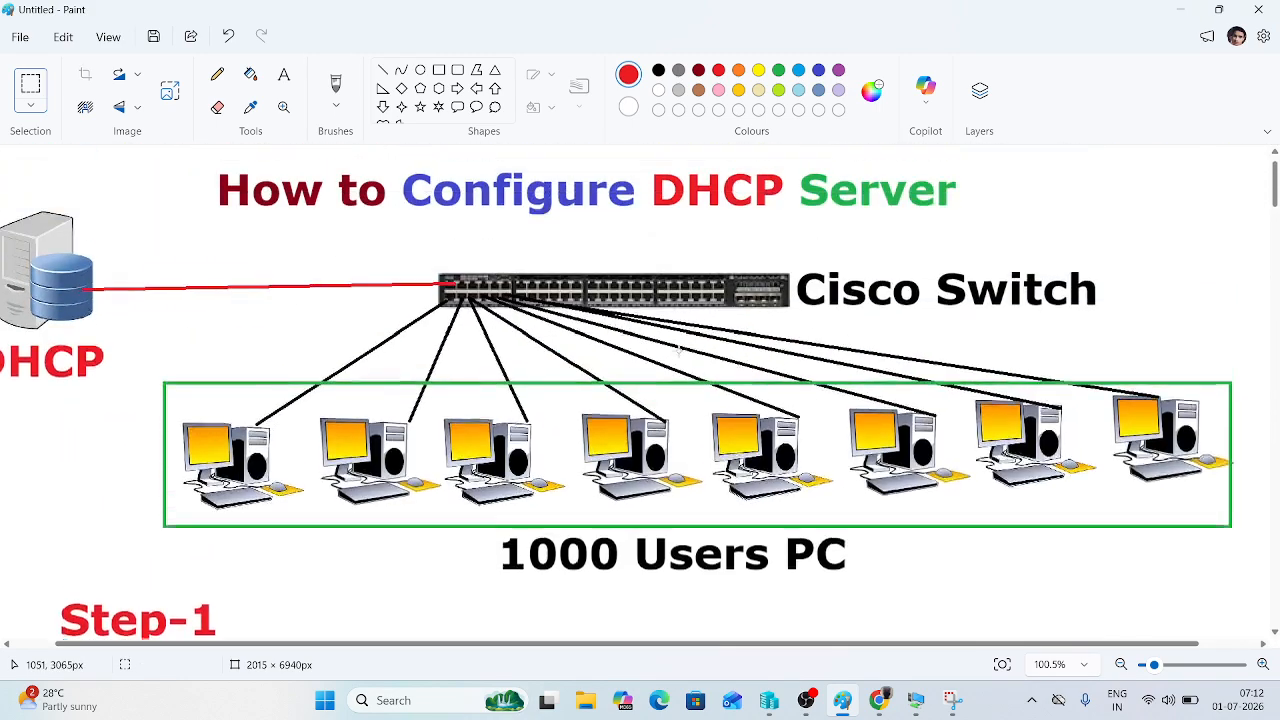
click(217, 75)
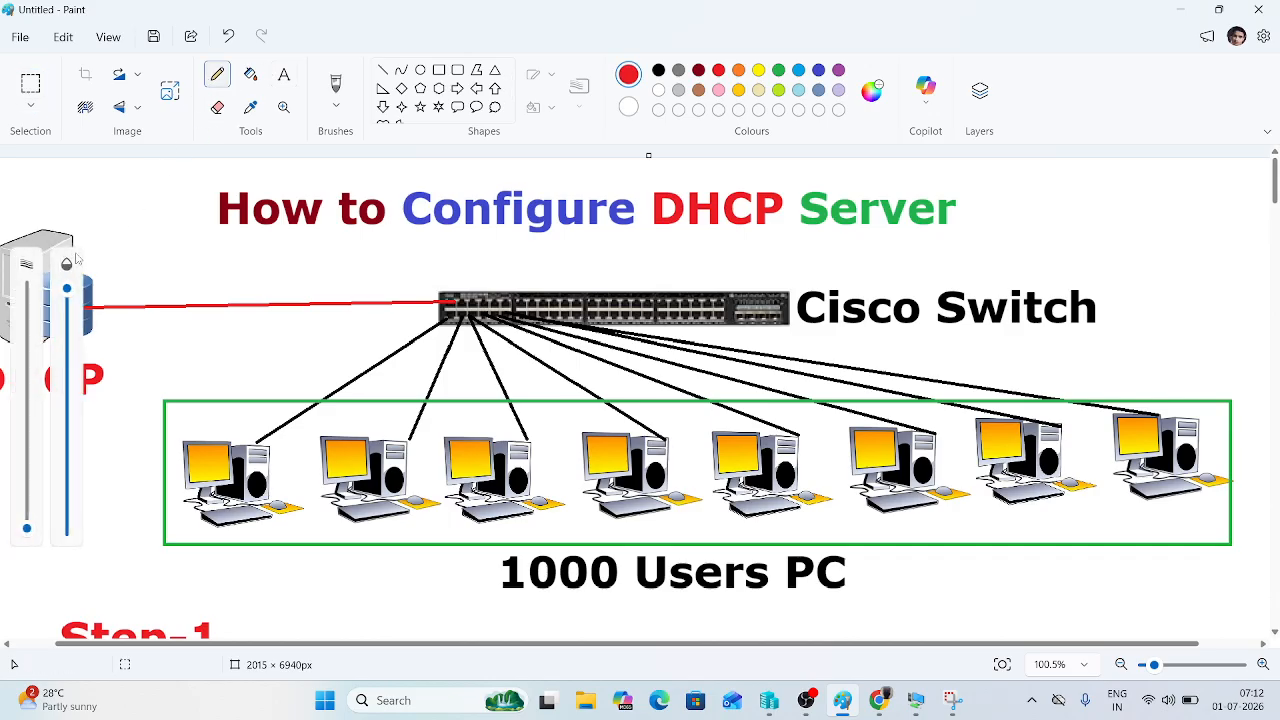
mouse_move(93, 252)
mouse_down()
mouse_move(303, 255)
mouse_move(449, 288)
mouse_move(413, 339)
mouse_move(185, 418)
mouse_move(190, 535)
mouse_move(308, 468)
mouse_move(212, 410)
mouse_move(252, 345)
mouse_move(240, 396)
mouse_up()
mouse_move(280, 328)
mouse_down()
mouse_move(282, 374)
mouse_move(326, 330)
mouse_move(348, 338)
mouse_move(352, 370)
mouse_up()
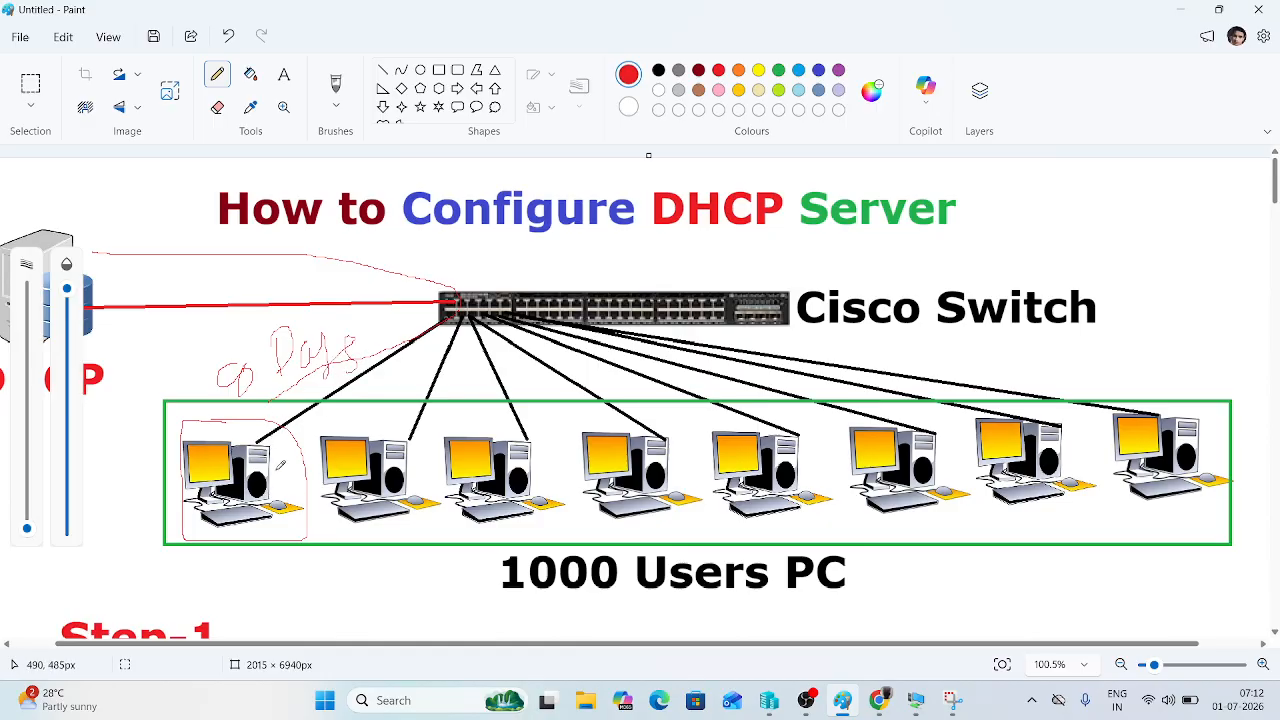
drag(290, 449, 300, 436)
Step: Switch to the server virtual machine and advance the New Scope Wizard to Domain Name and DNS Servers, configuring options now without a router address
click(916, 698)
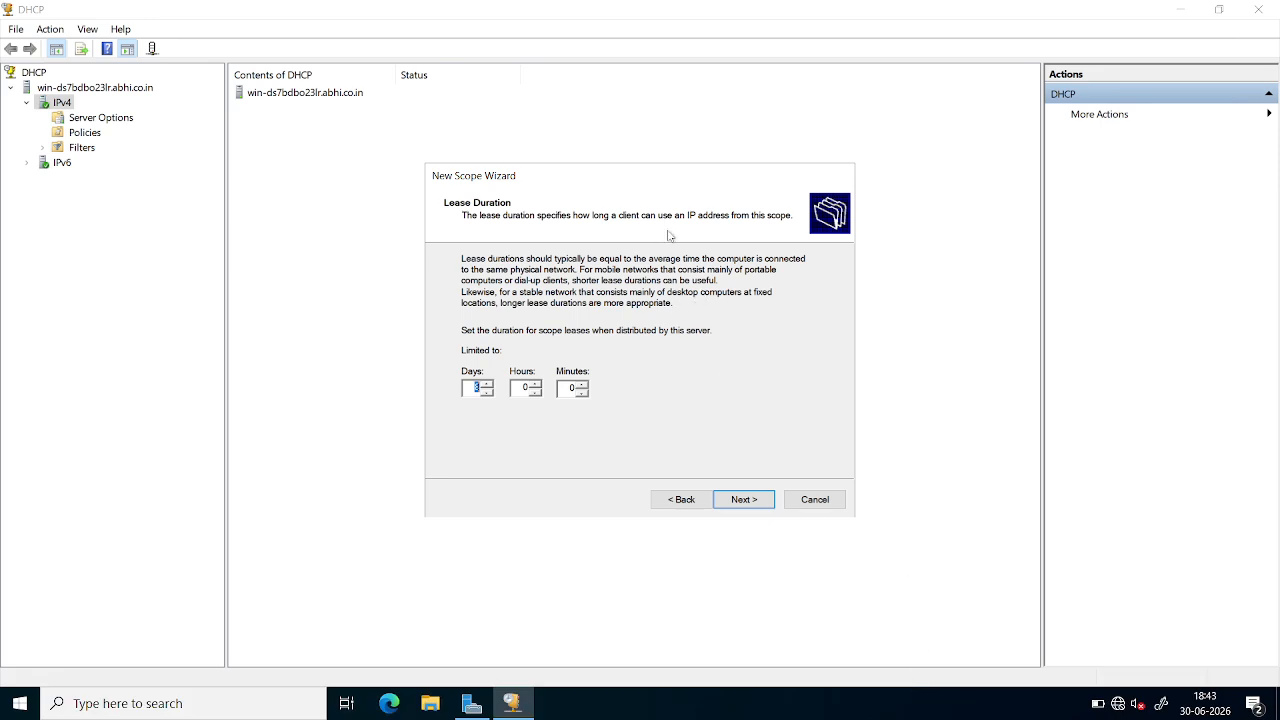
click(745, 499)
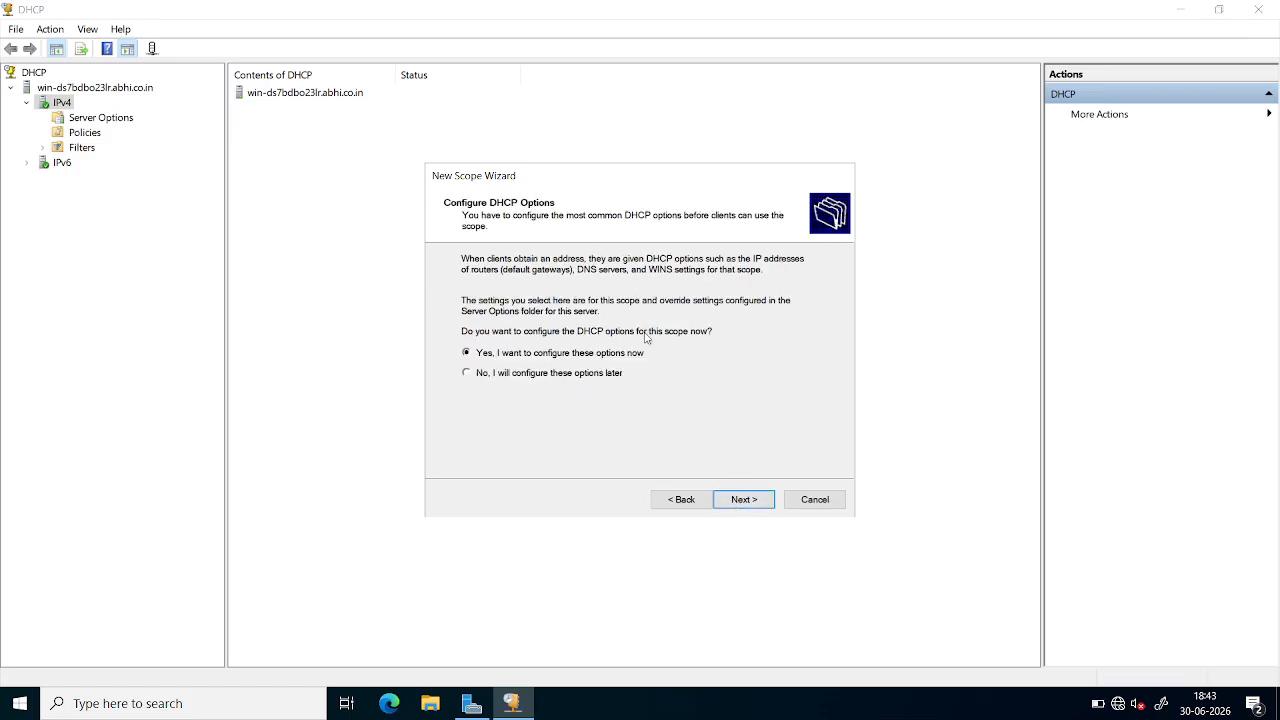
click(744, 500)
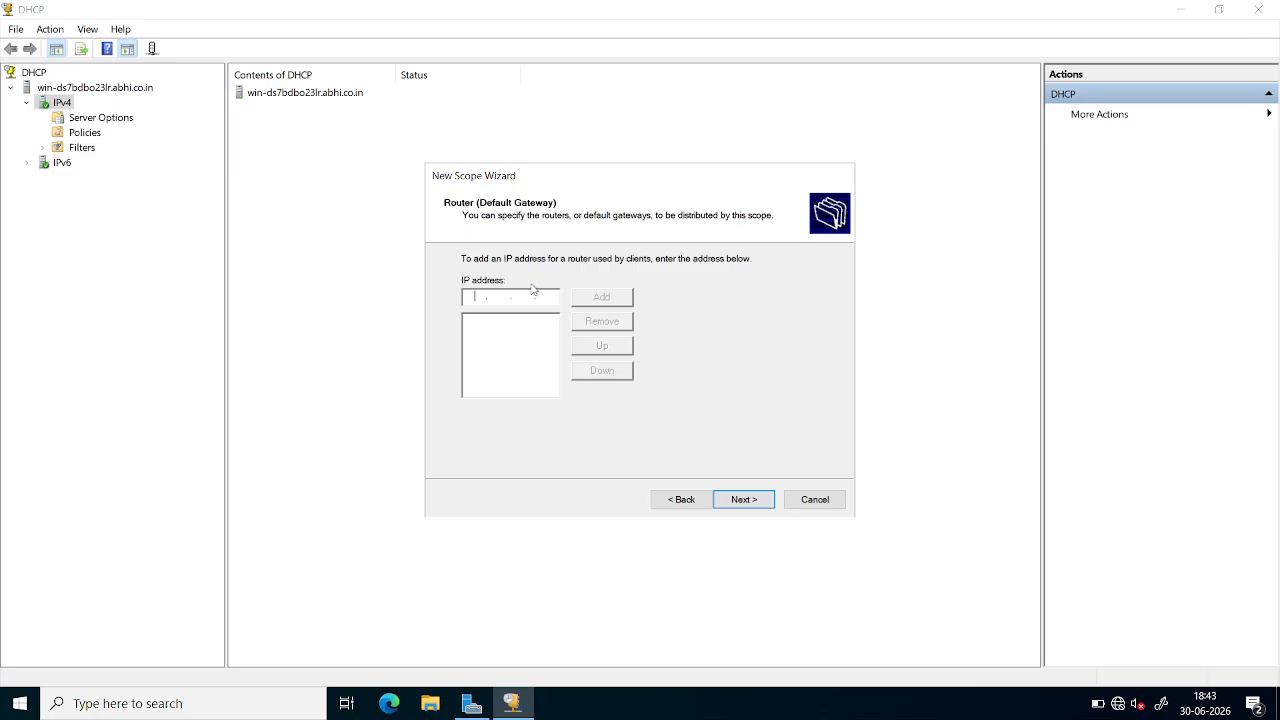
click(748, 502)
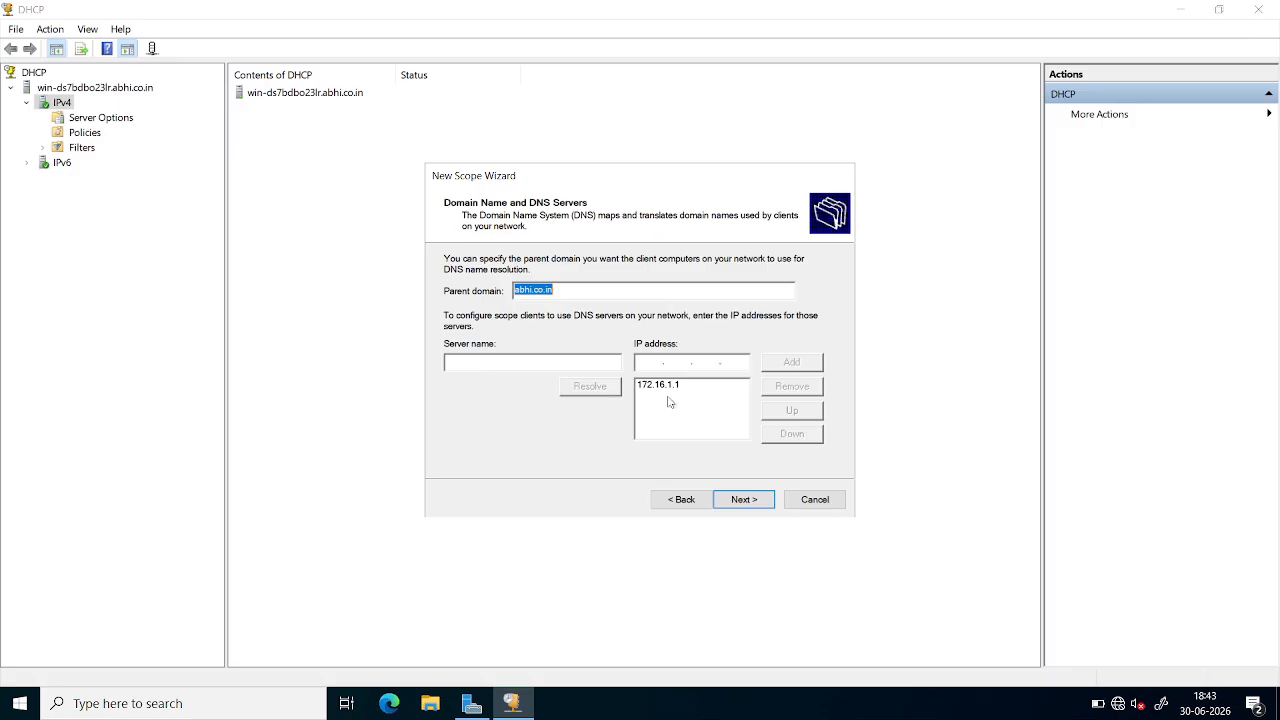
Step: Complete the New Scope Wizard with DNS server 172.16.1.1 and no WINS server, activating the scope
click(663, 392)
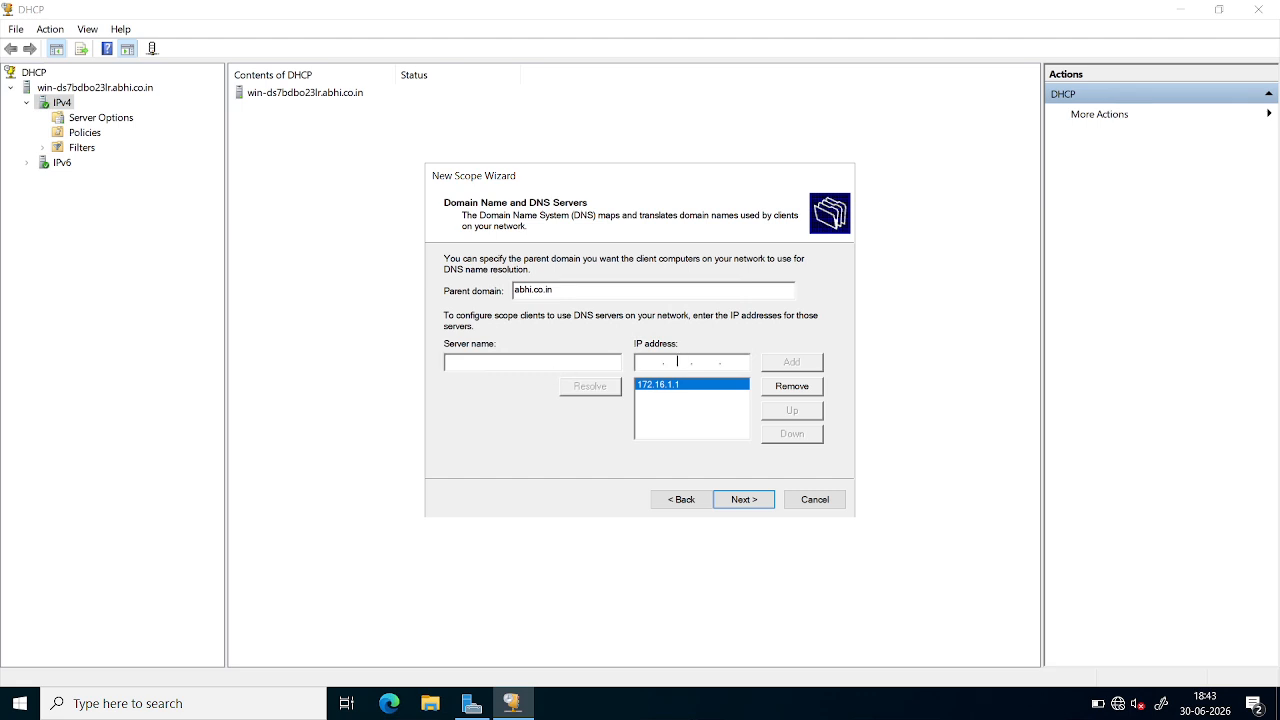
click(745, 503)
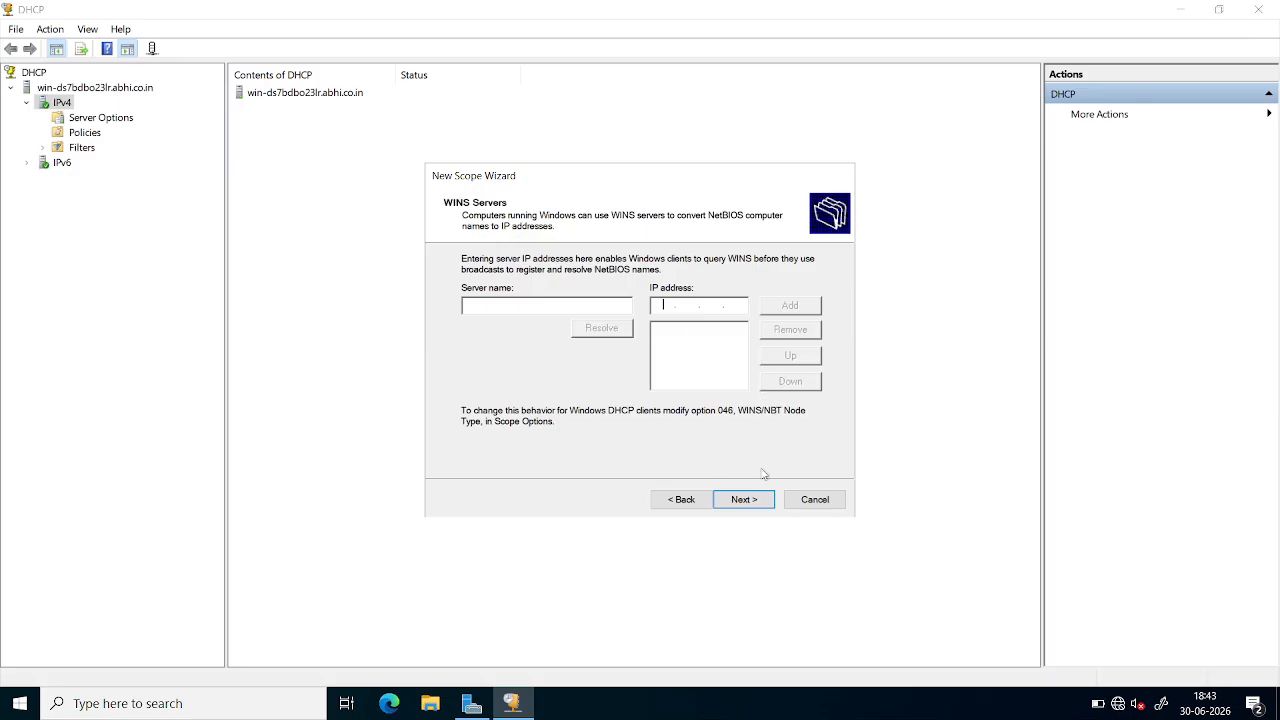
click(745, 502)
click(745, 500)
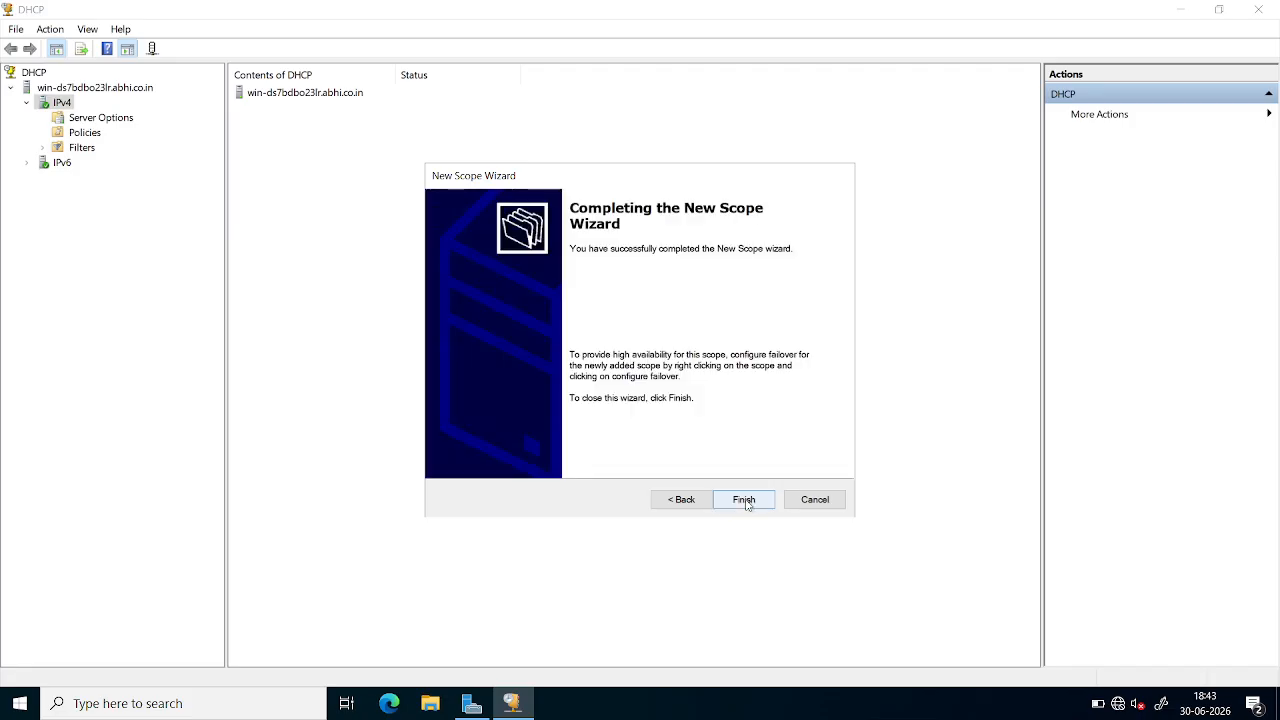
click(745, 500)
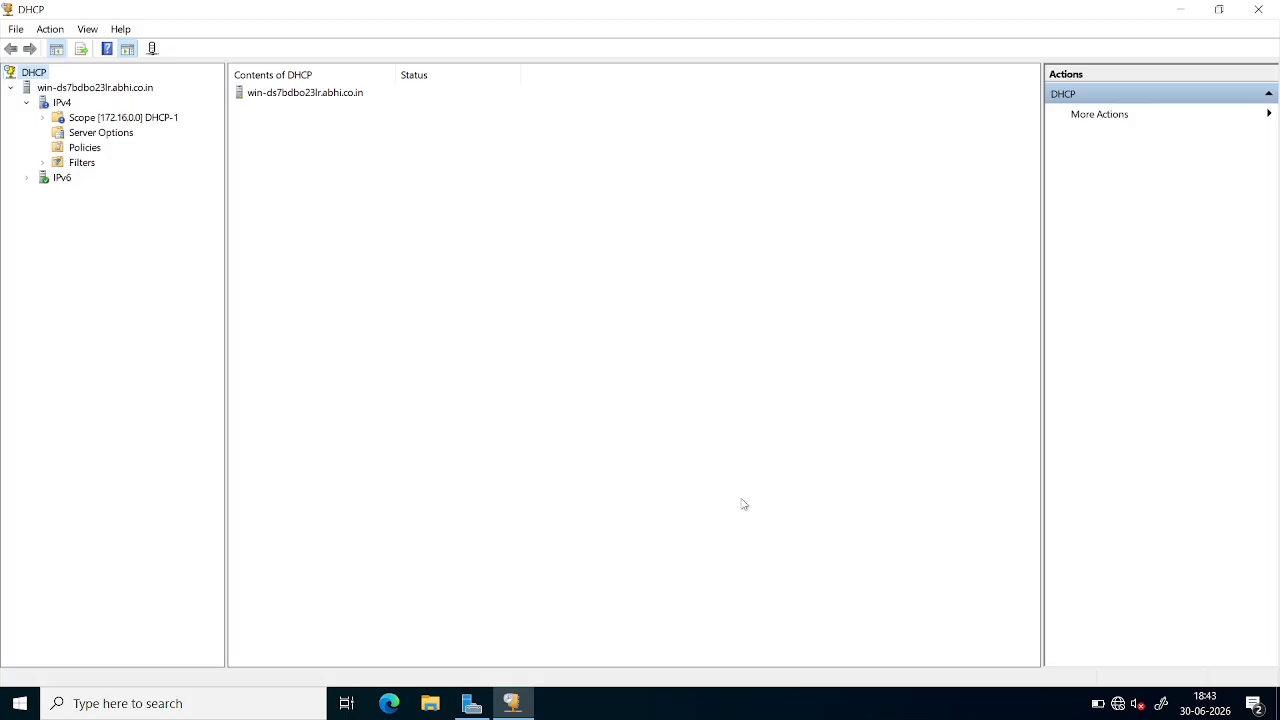
Step: Expand the new DHCP-1 scope under IPv4 and examine the distribution and exclusion ranges in its address pool
click(70, 133)
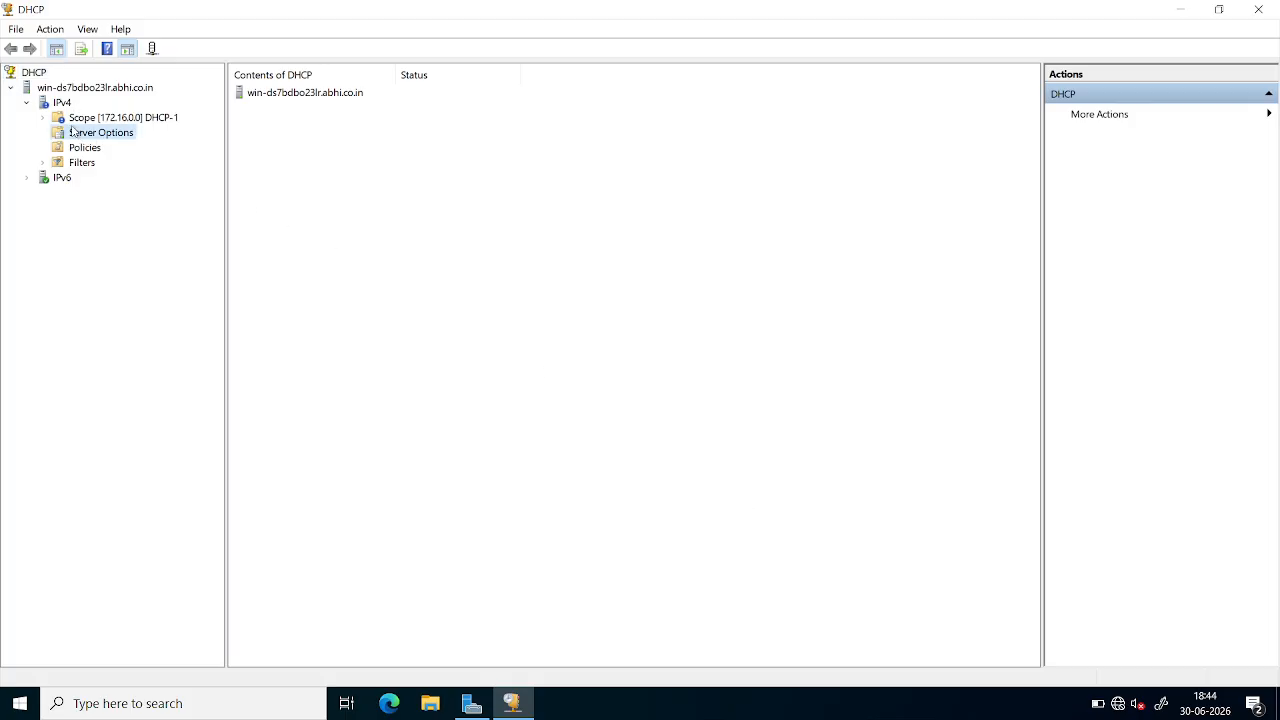
click(56, 118)
click(43, 119)
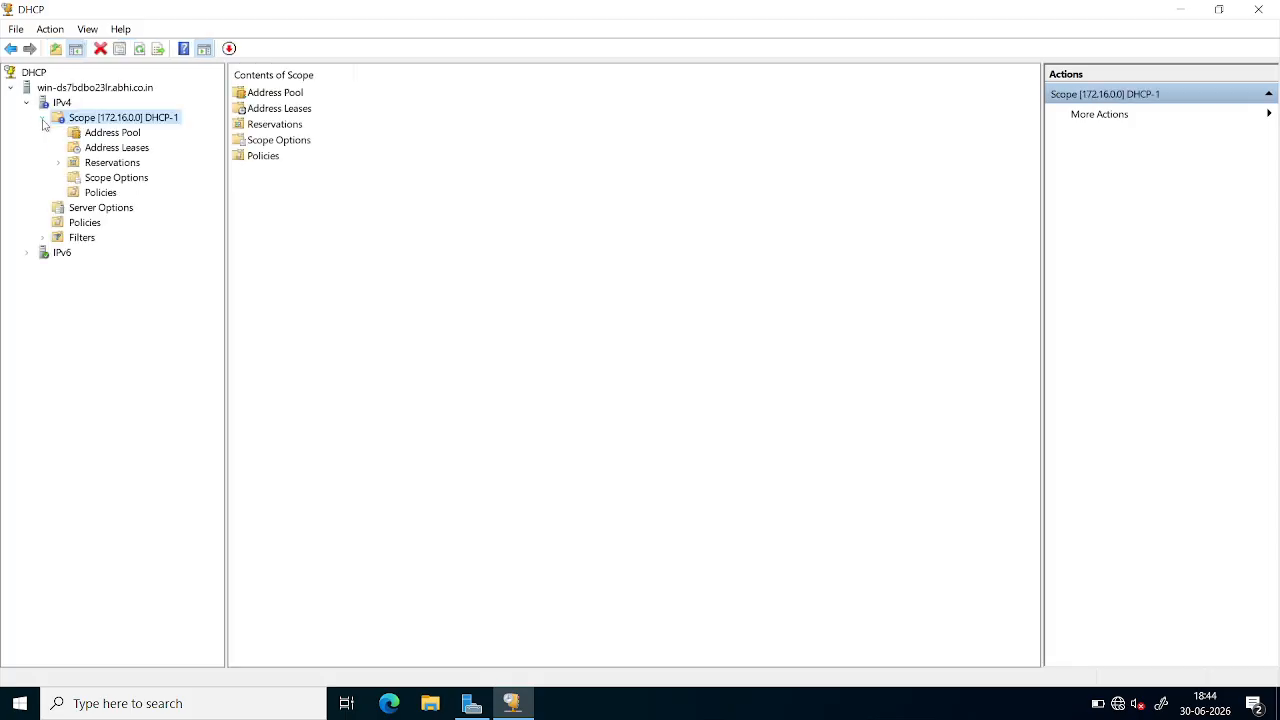
click(104, 134)
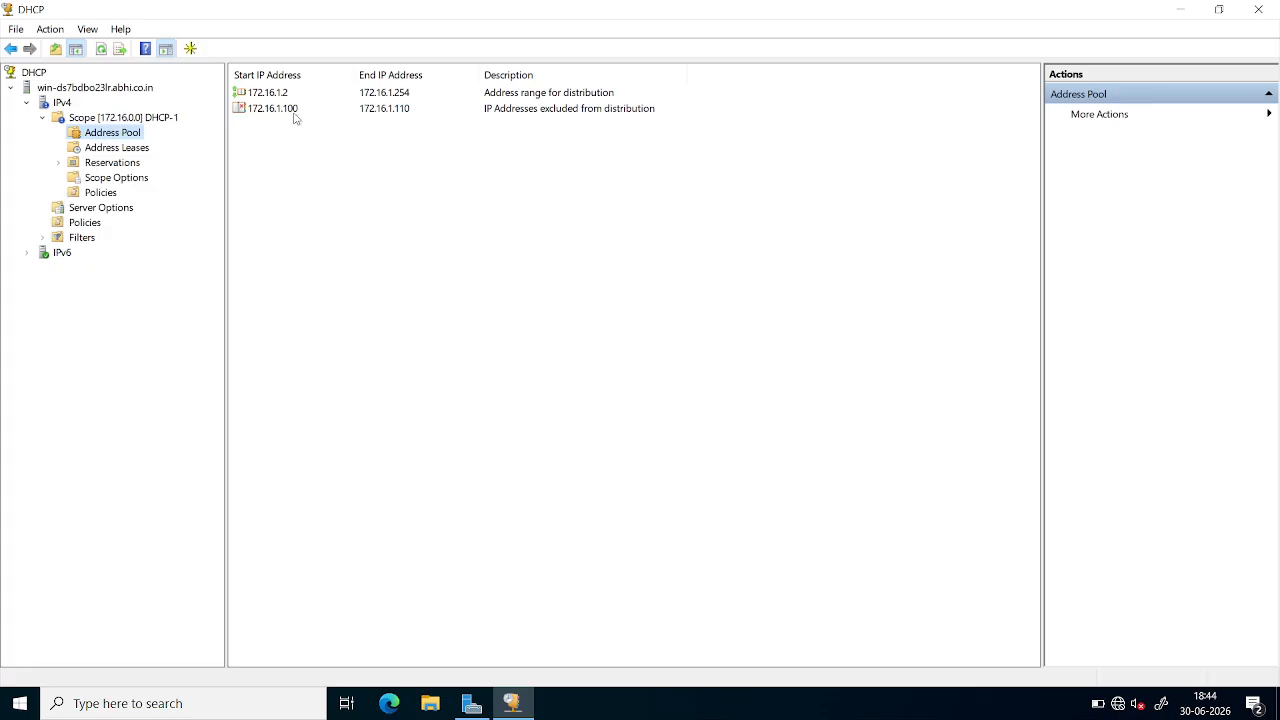
click(270, 93)
click(261, 114)
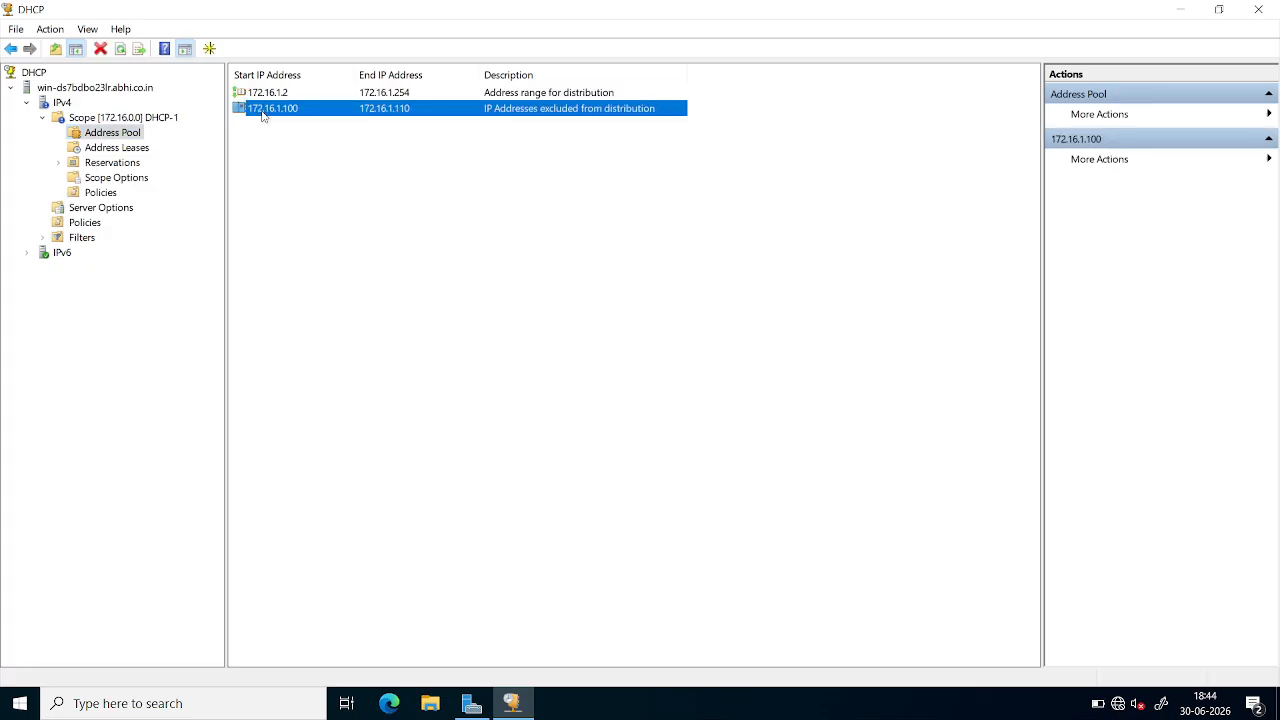
Step: Examine the client entries in the scope's address leases, including the commands available for a lease
click(124, 149)
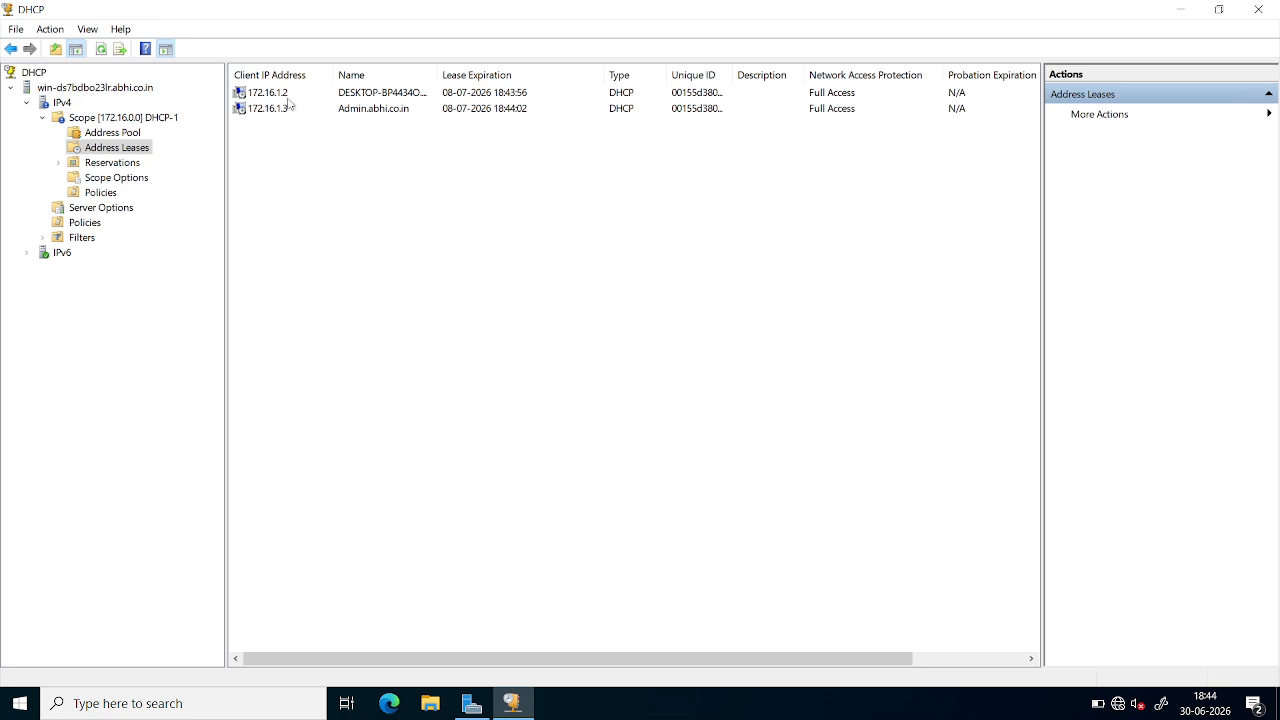
click(283, 112)
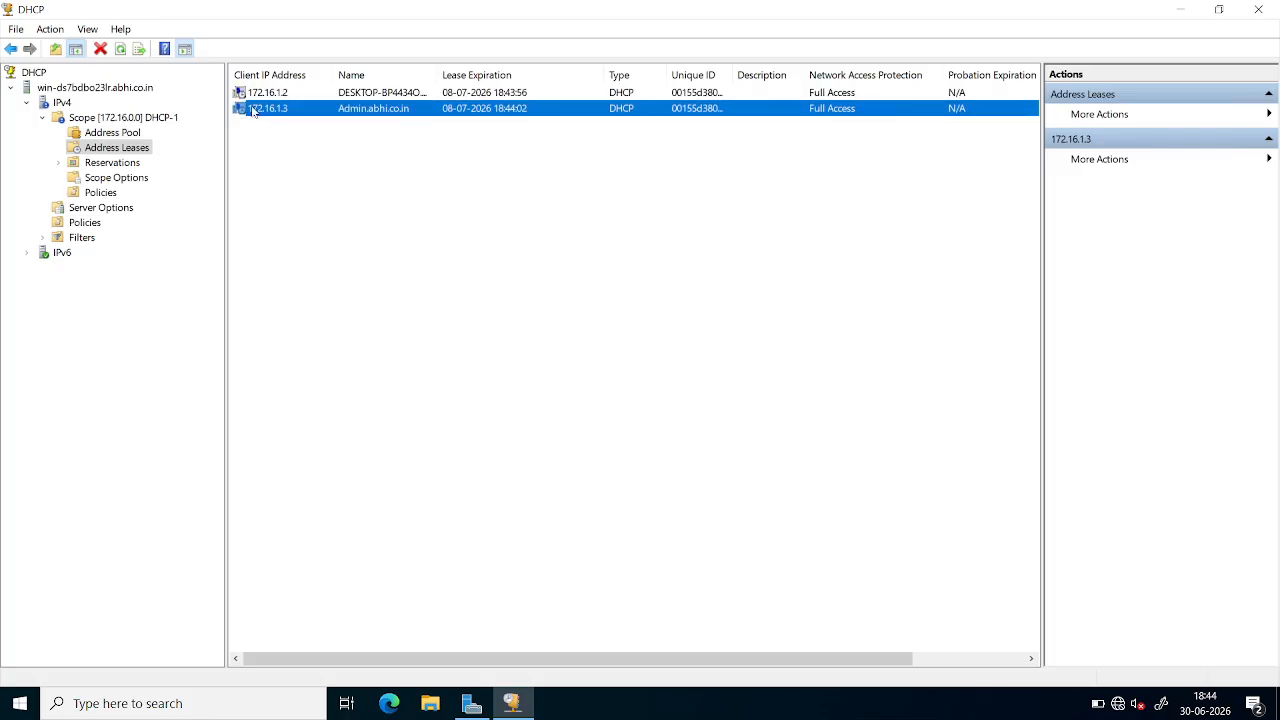
click(254, 96)
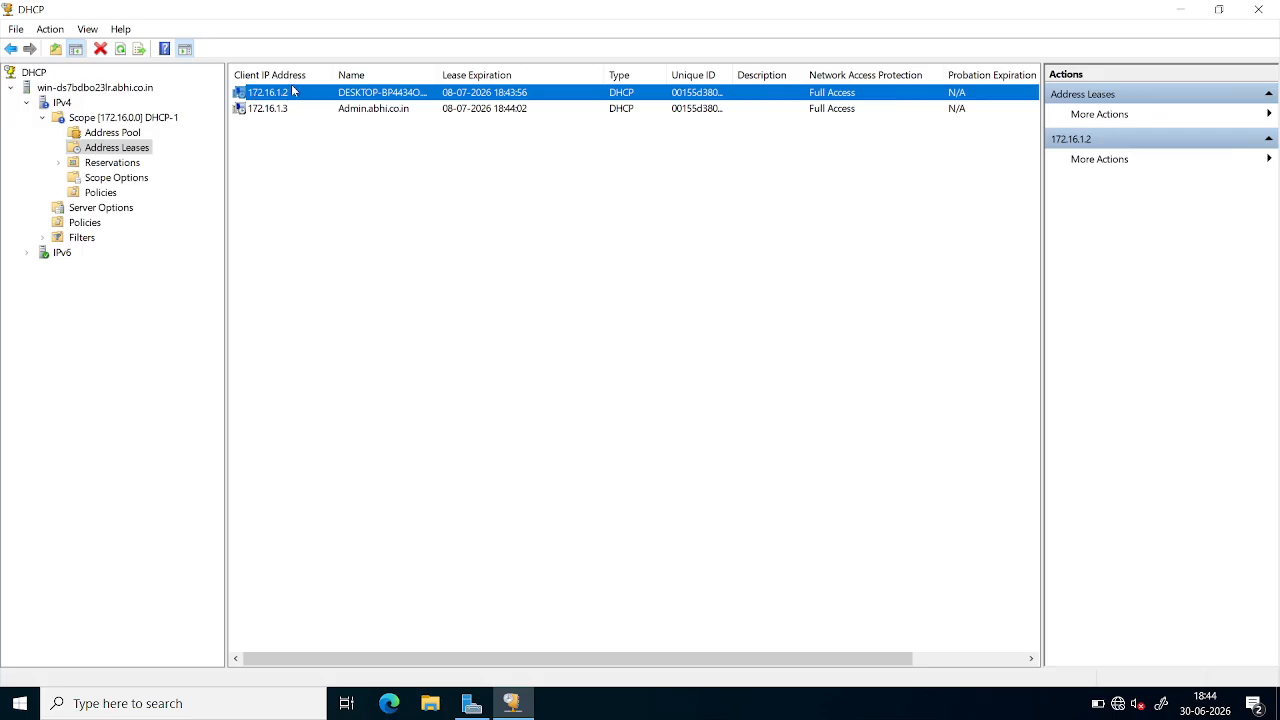
right_click(292, 91)
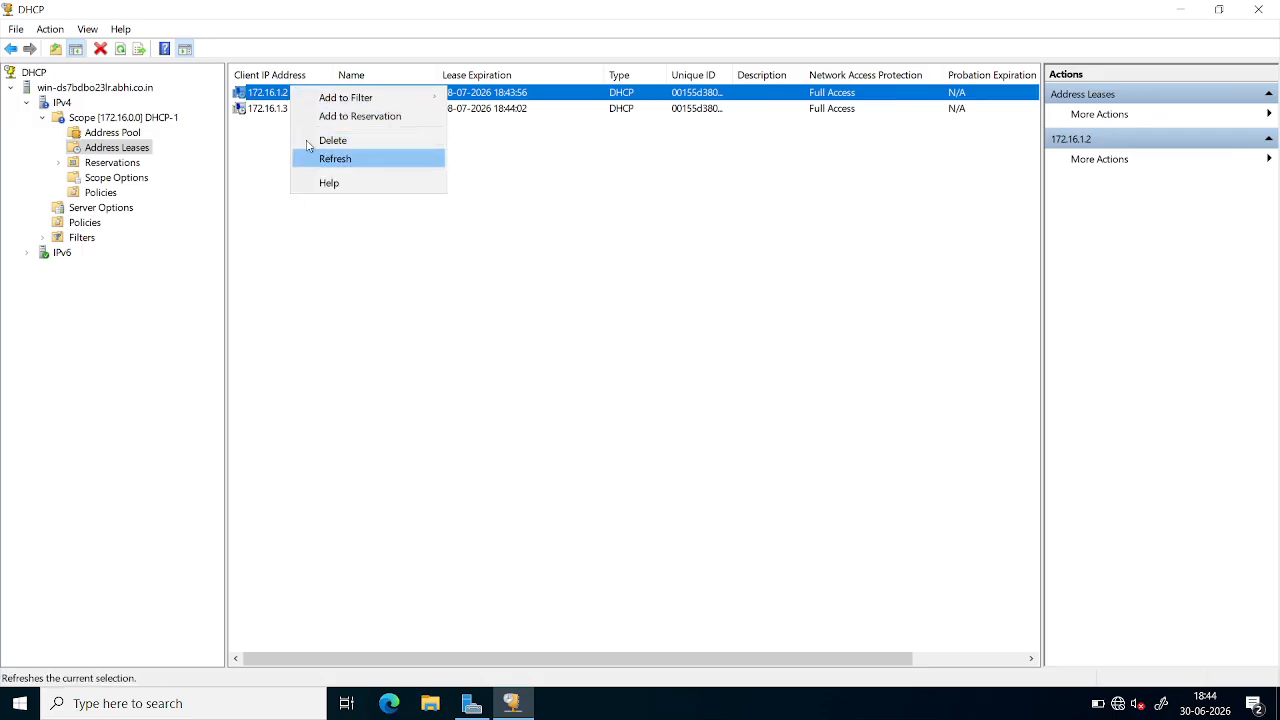
click(242, 93)
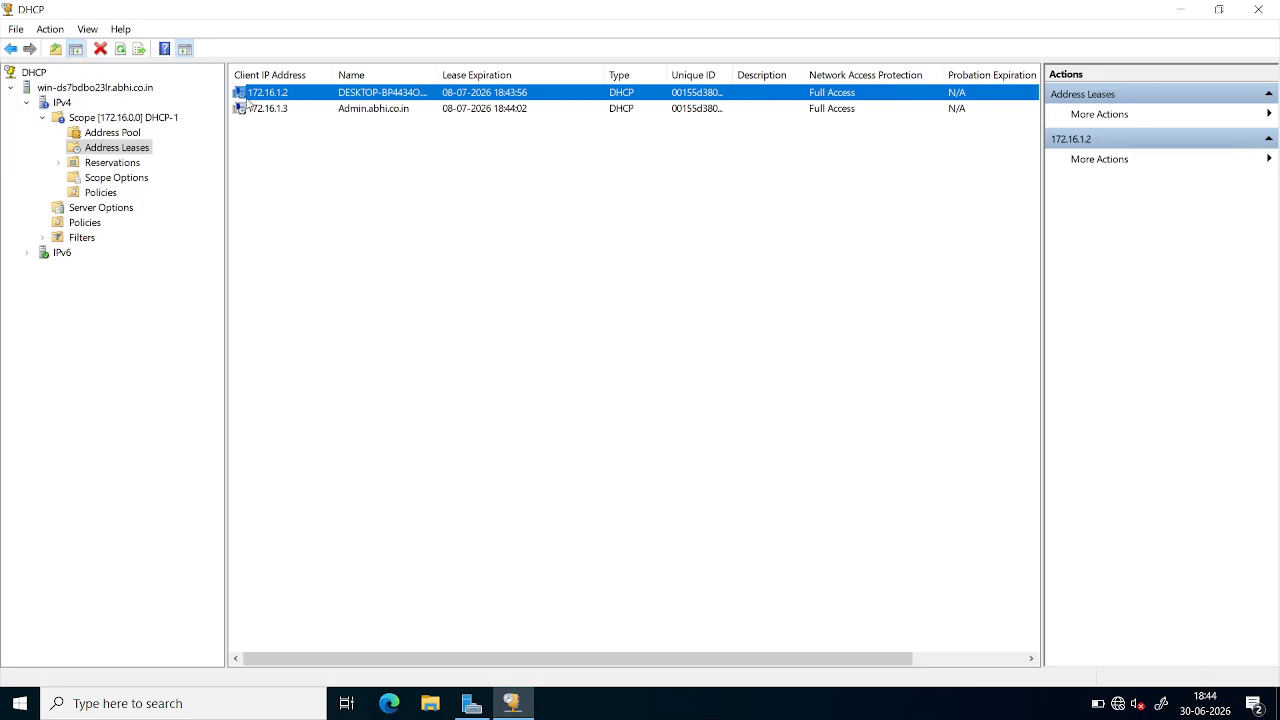
click(273, 110)
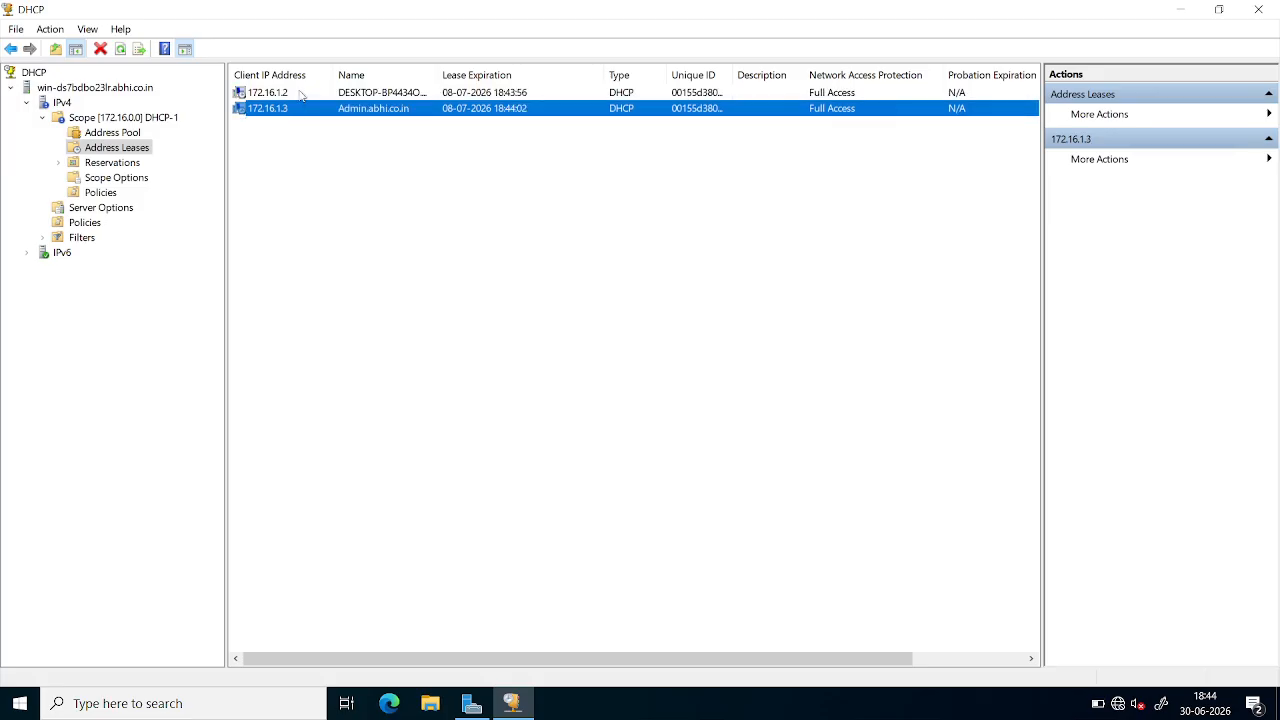
click(302, 95)
Step: Review the scope's reservations, scope options and policies
click(136, 163)
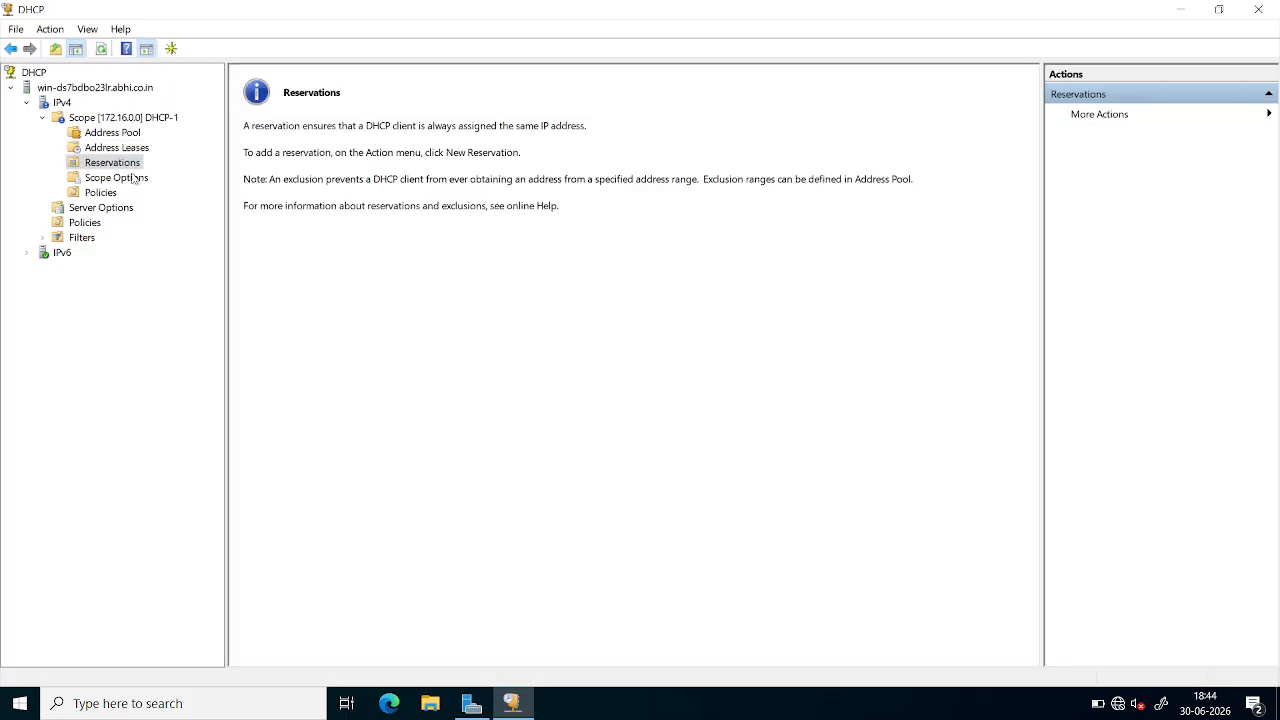
click(135, 177)
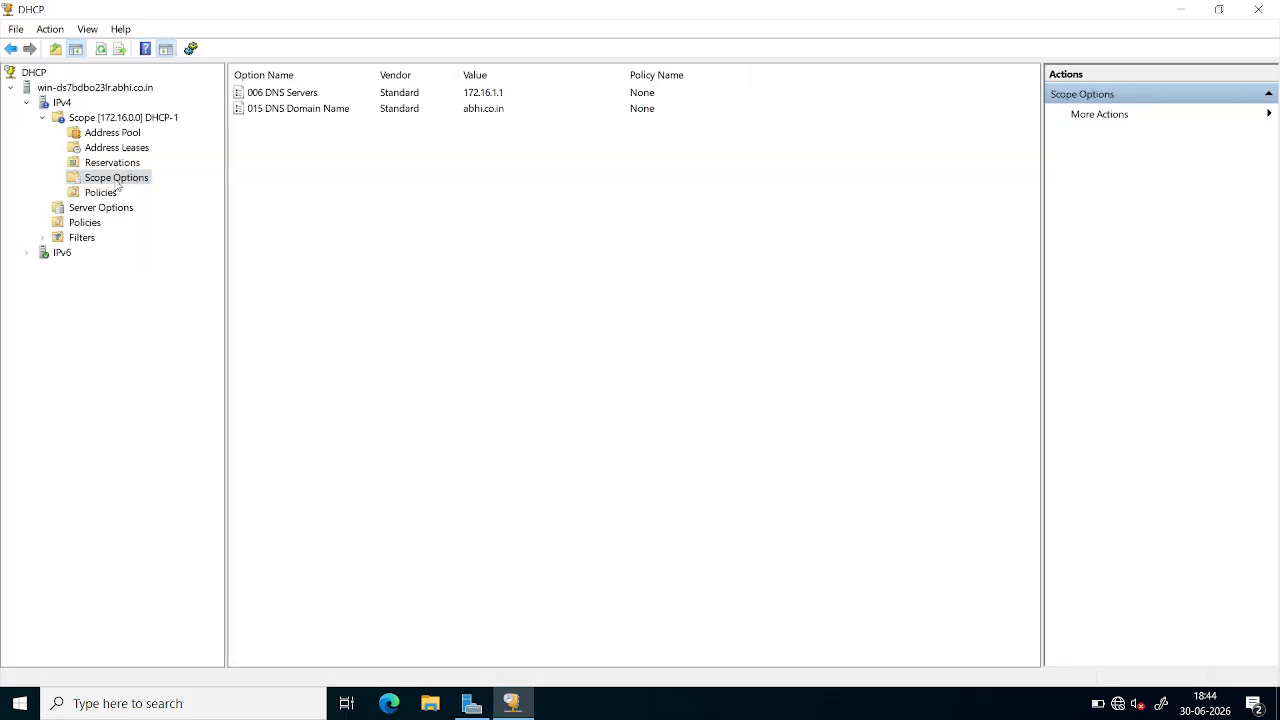
click(100, 192)
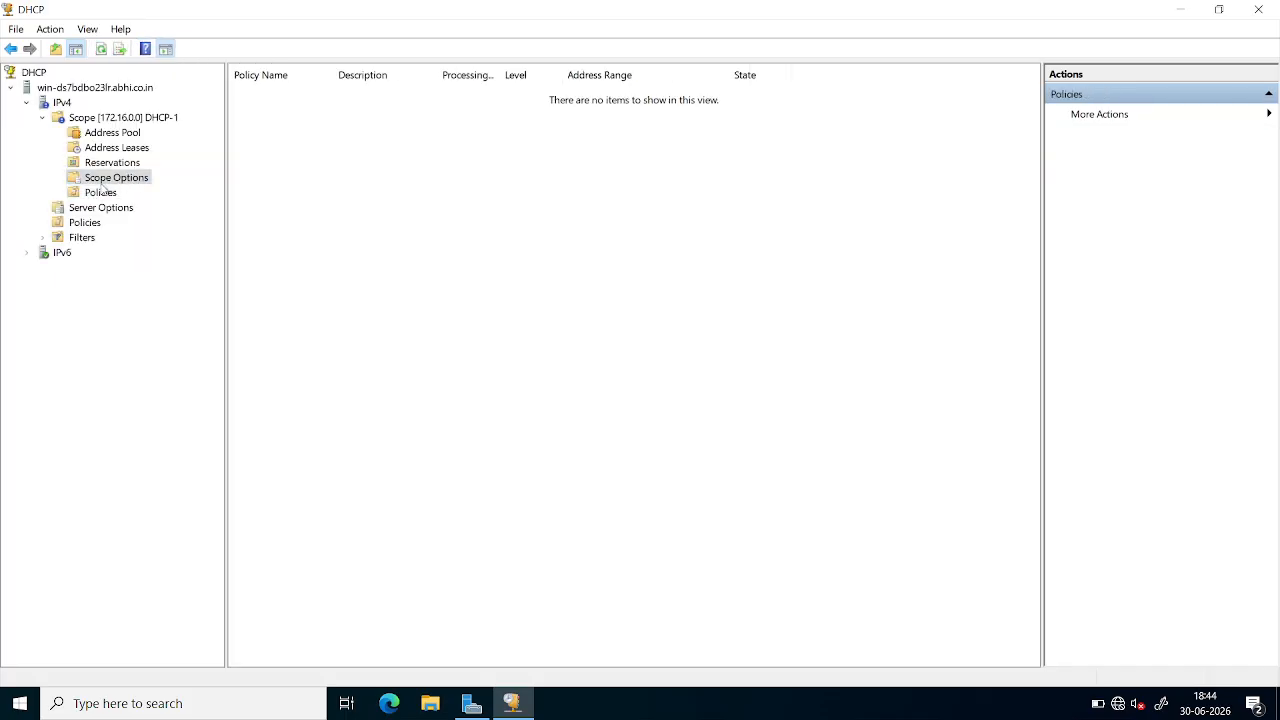
Step: Compare the scope's address pool with the addresses leased to clients
click(112, 132)
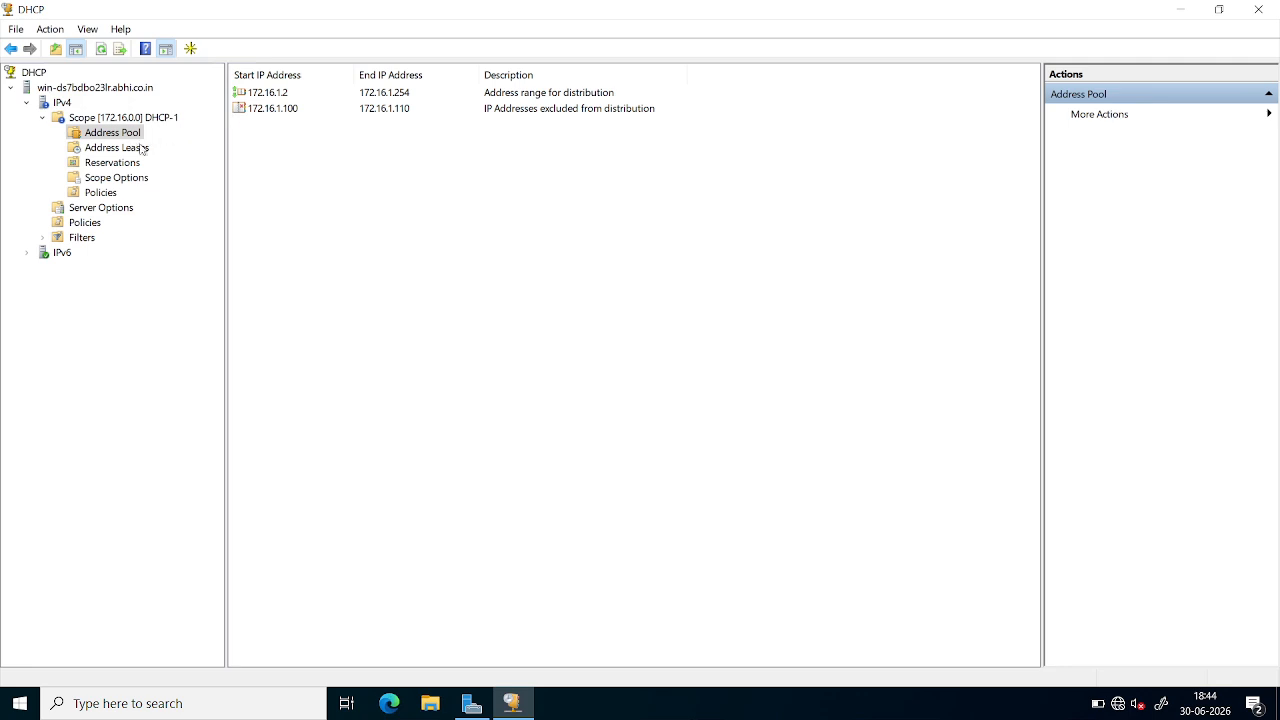
click(142, 149)
click(262, 108)
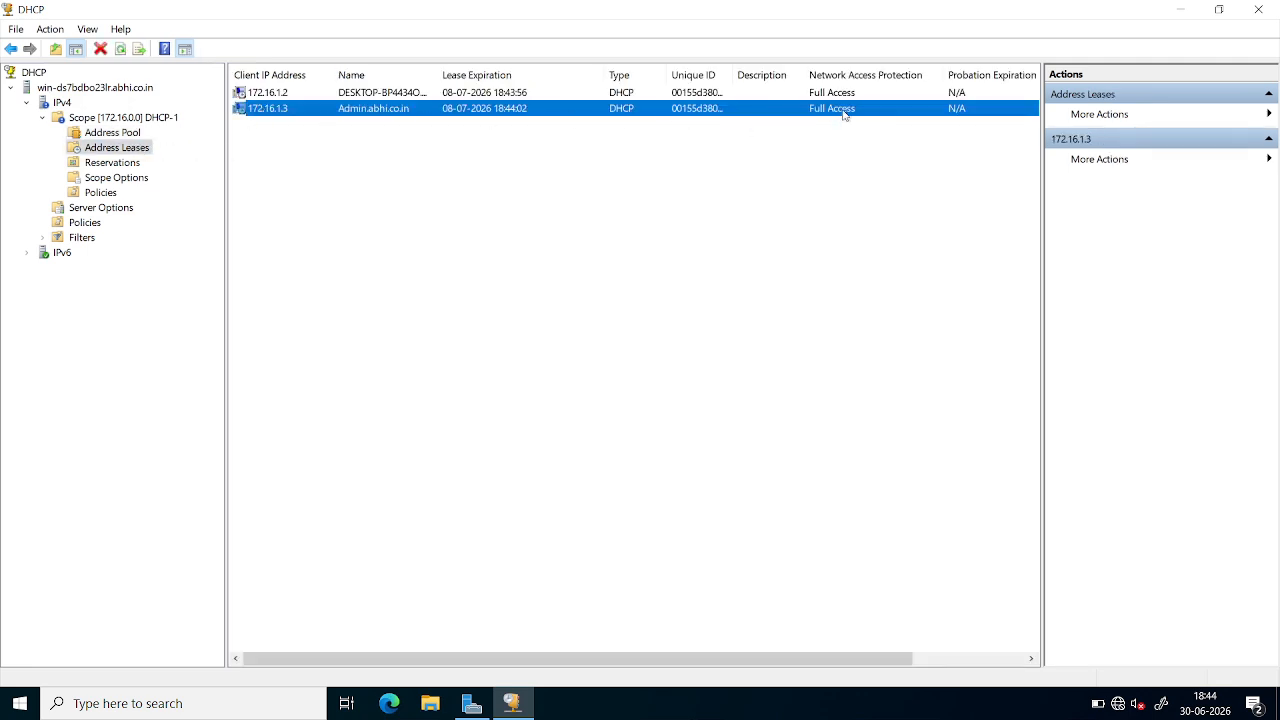
right_click(609, 114)
click(581, 112)
click(243, 94)
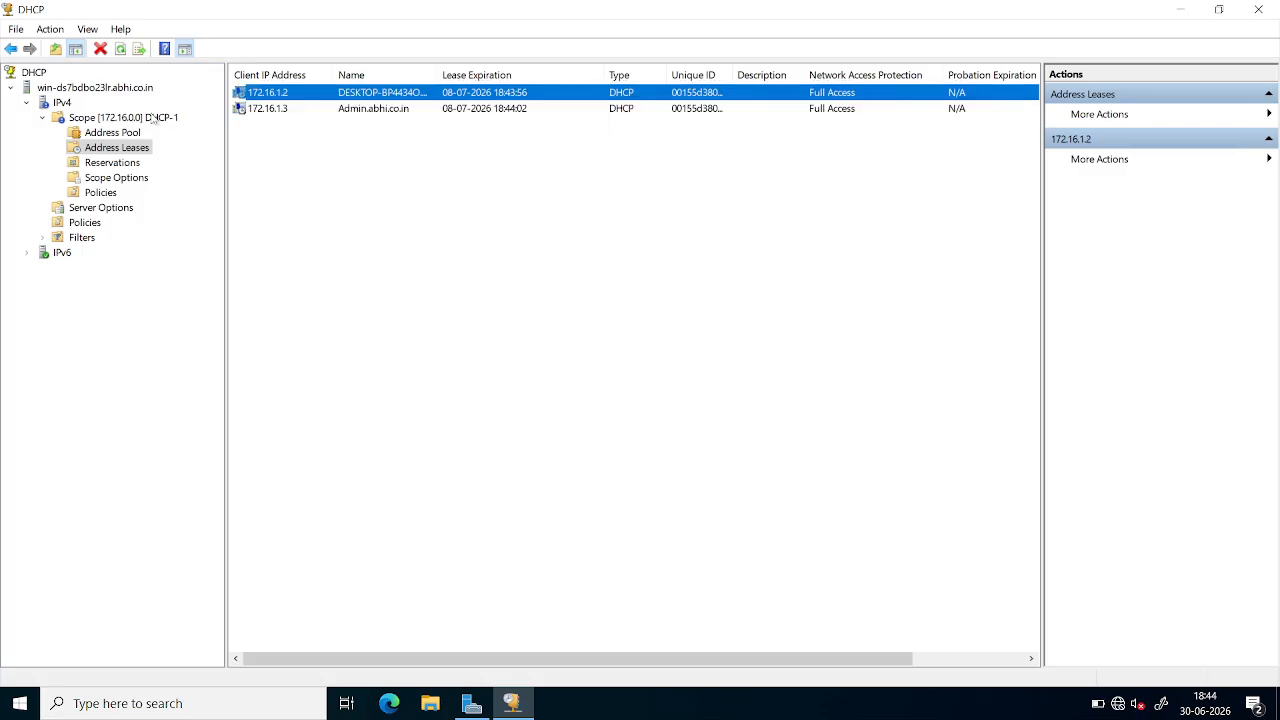
click(127, 136)
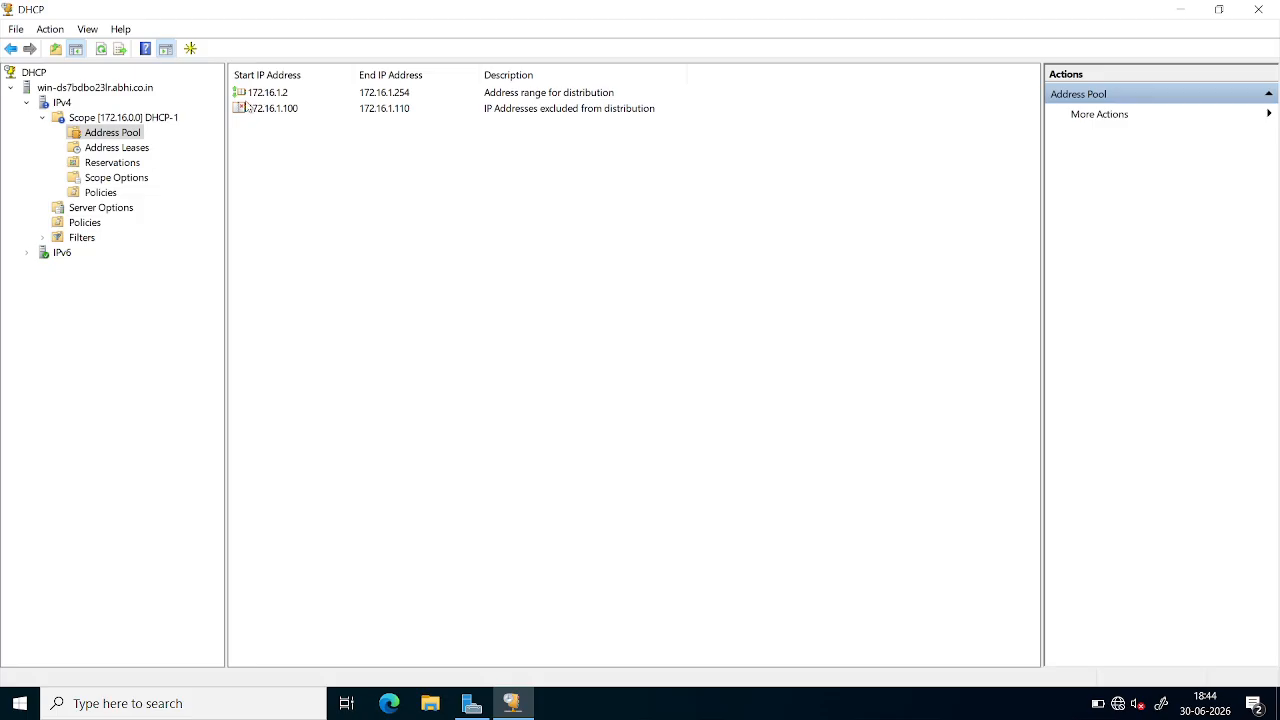
right_click(91, 116)
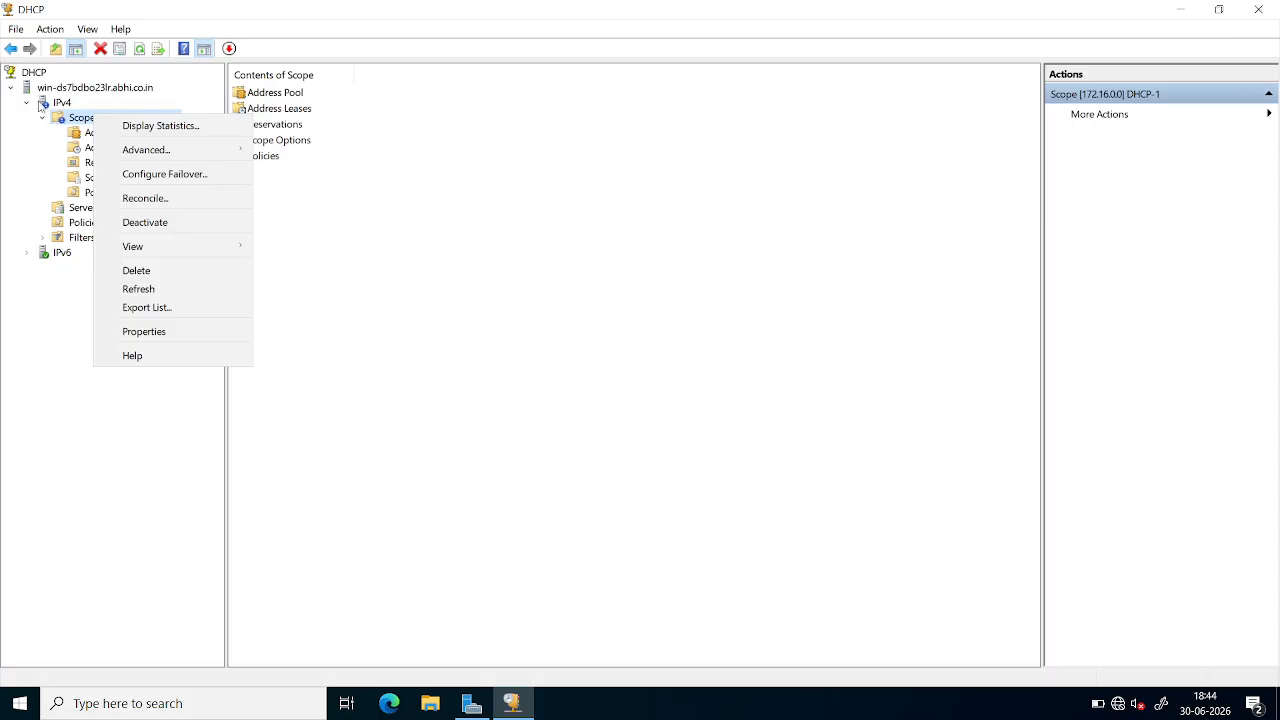
click(40, 104)
right_click(40, 104)
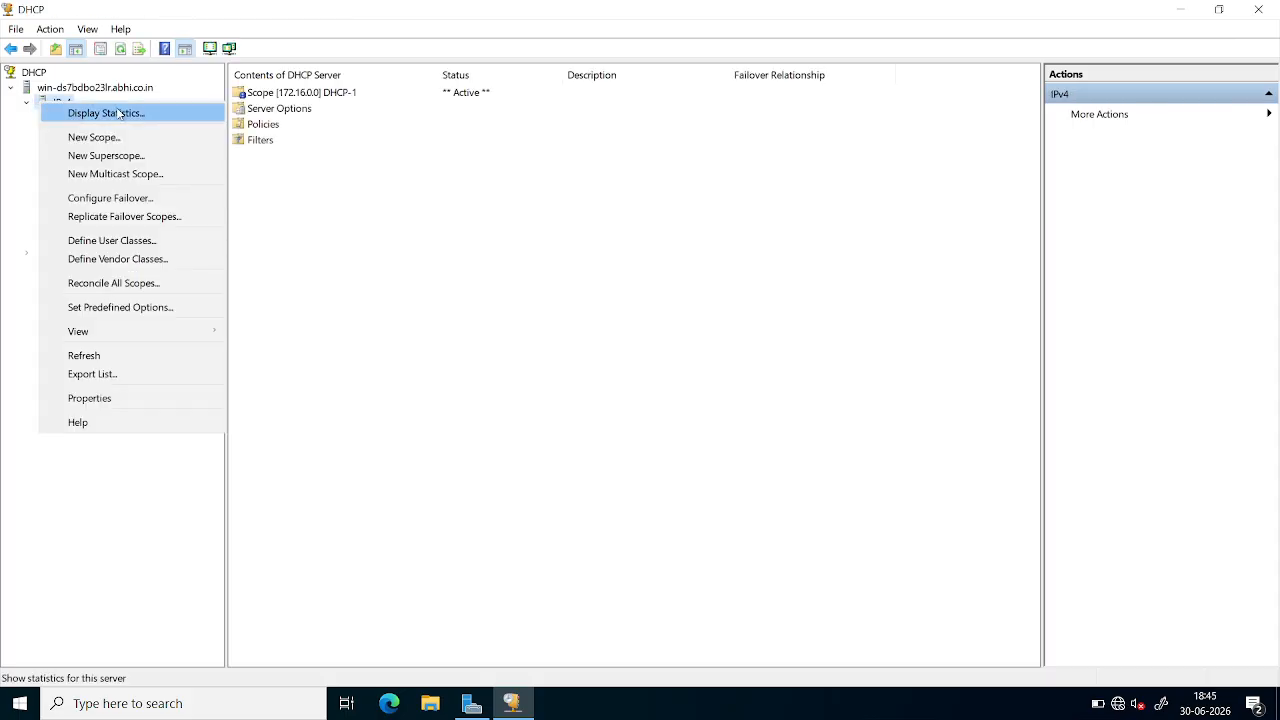
click(408, 128)
click(89, 120)
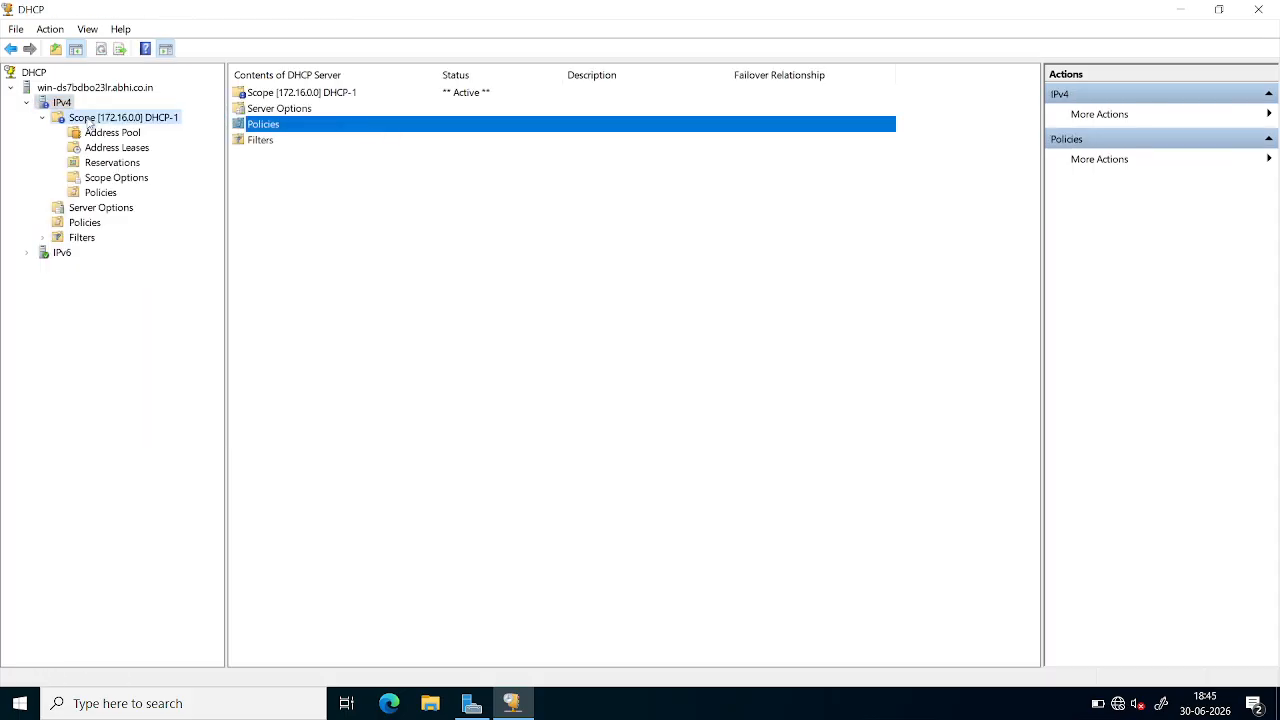
right_click(89, 120)
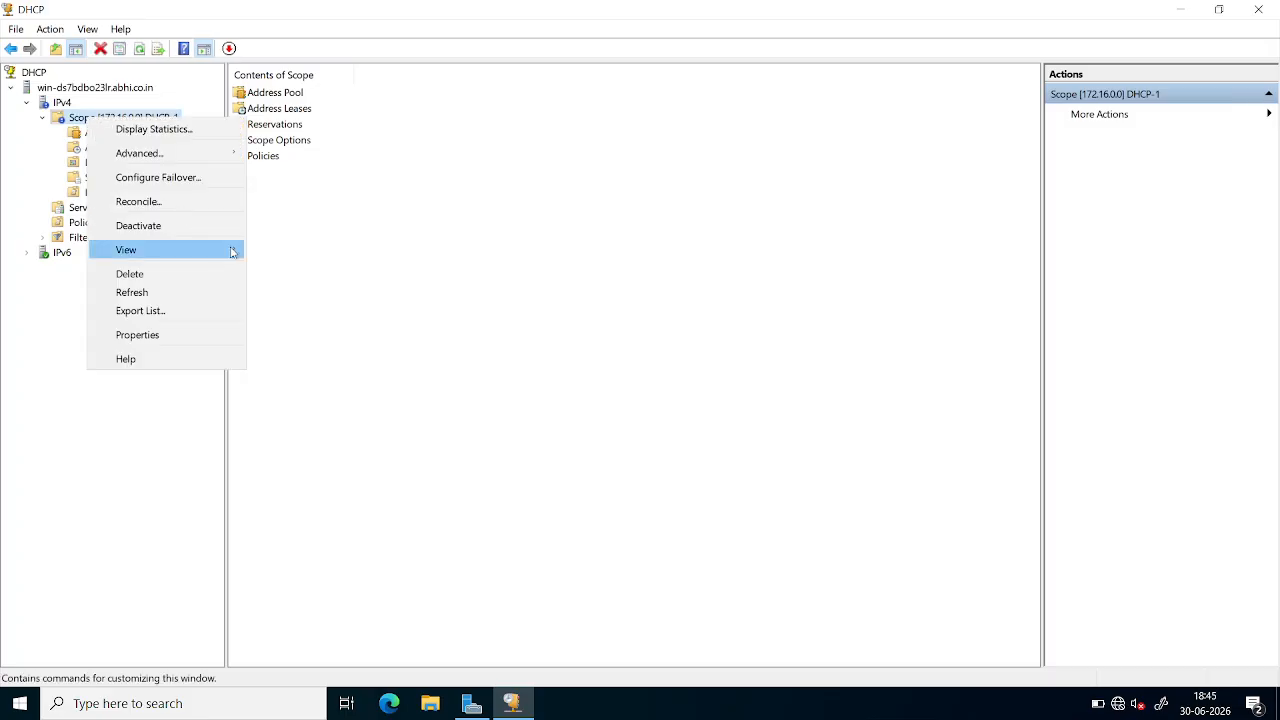
Step: Refresh the DHCP-1 scope and restart the DHCP service on the server
mouse_move(231, 252)
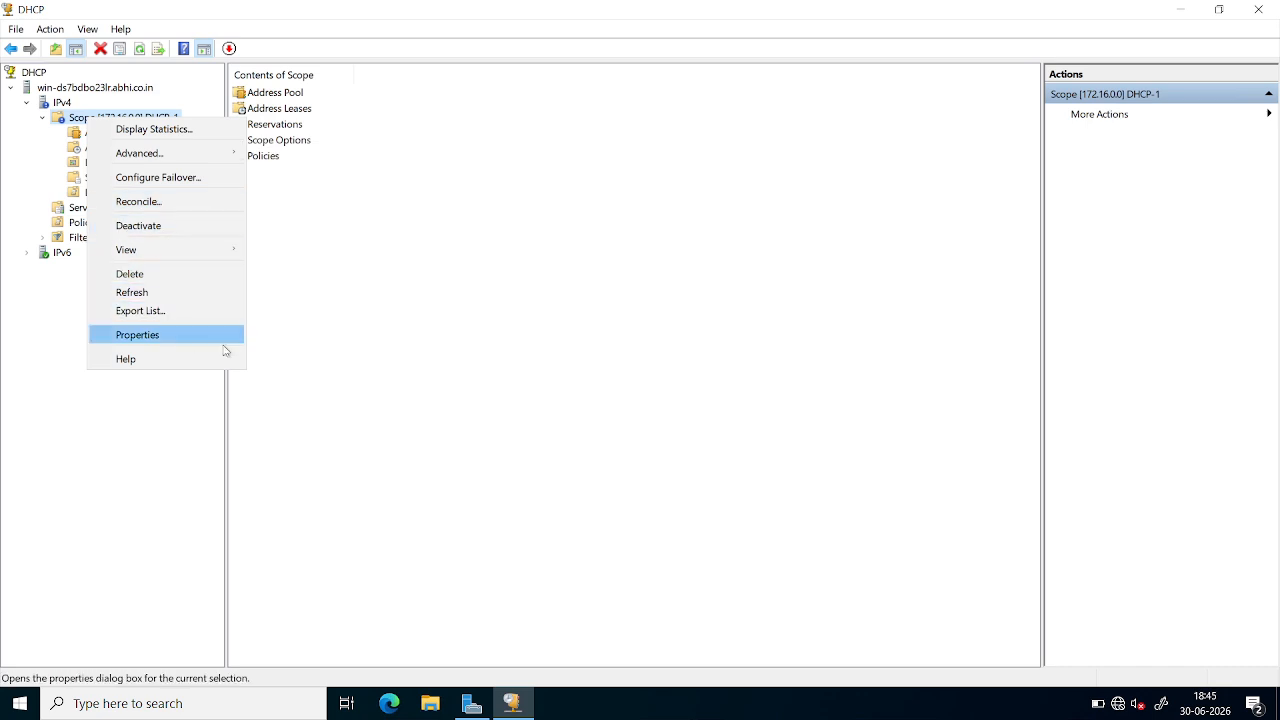
click(306, 307)
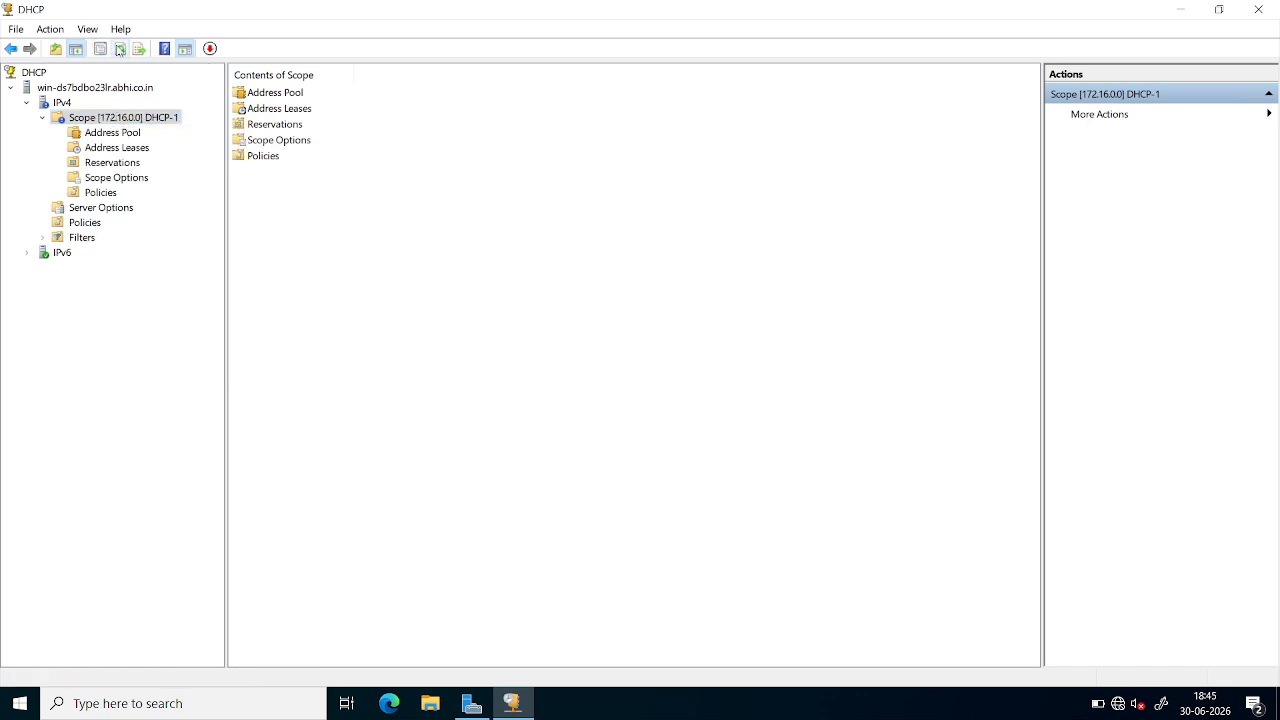
click(119, 50)
click(66, 89)
right_click(67, 90)
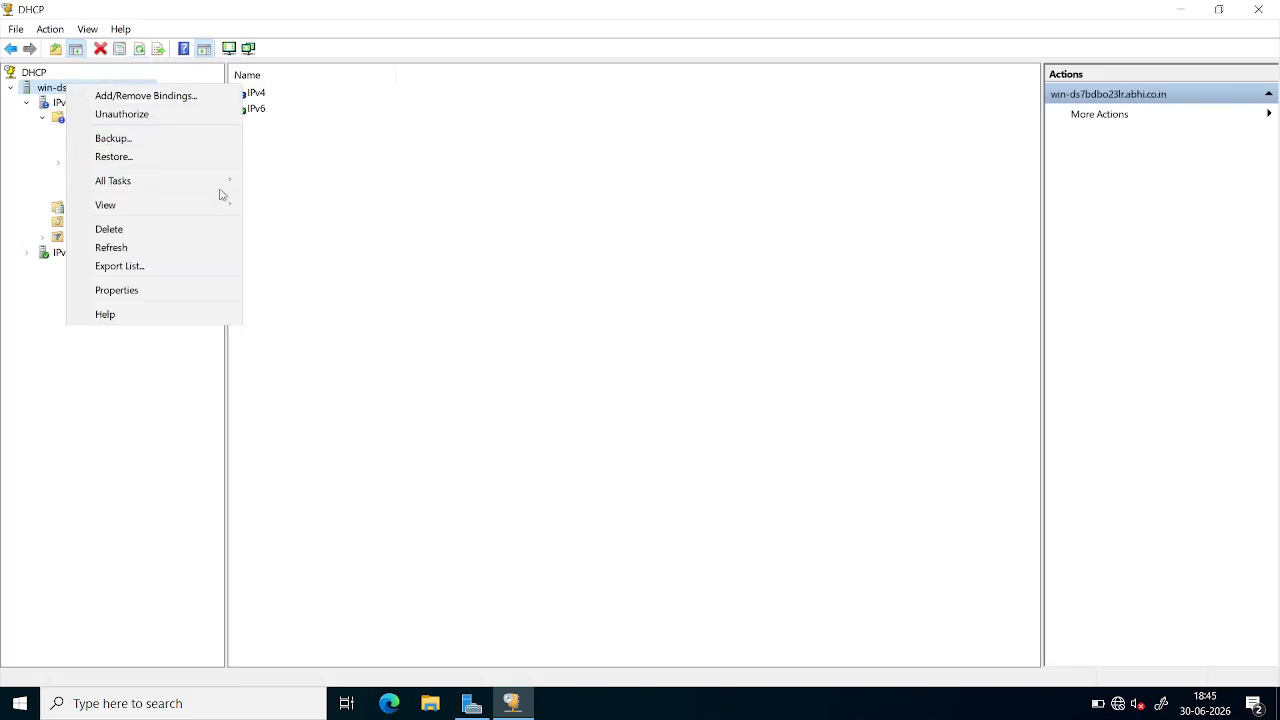
mouse_move(227, 182)
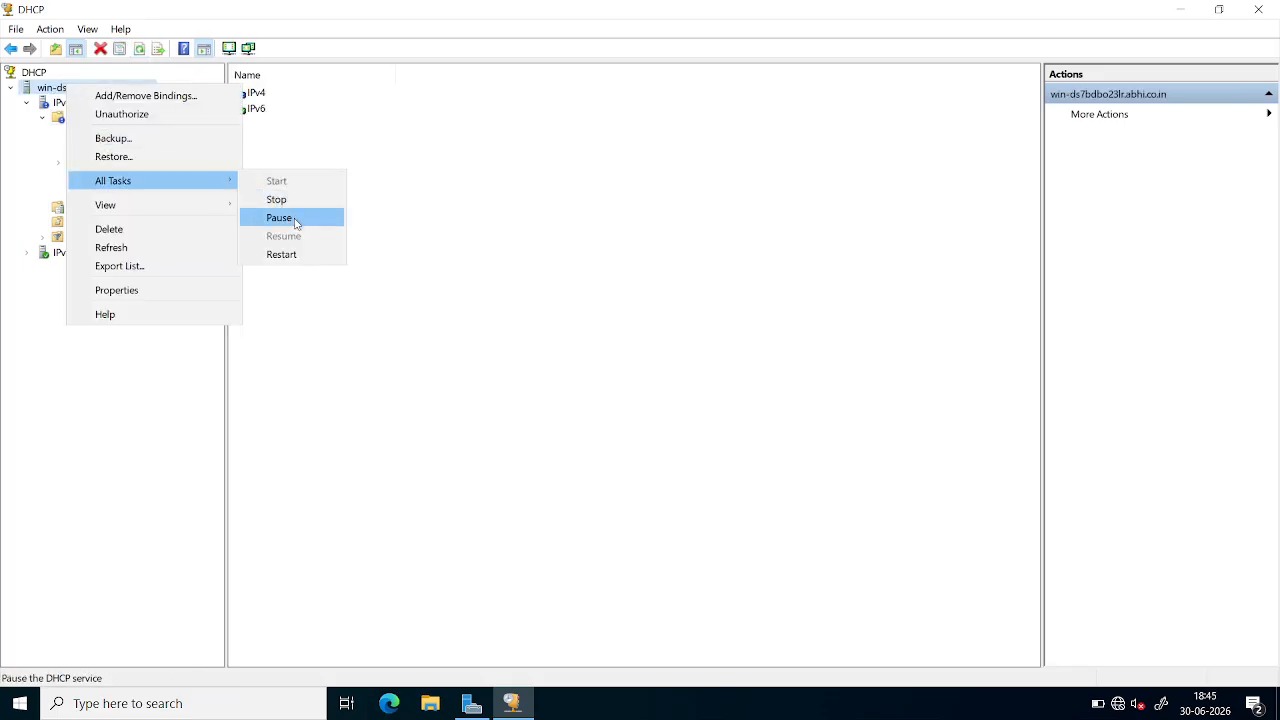
click(305, 254)
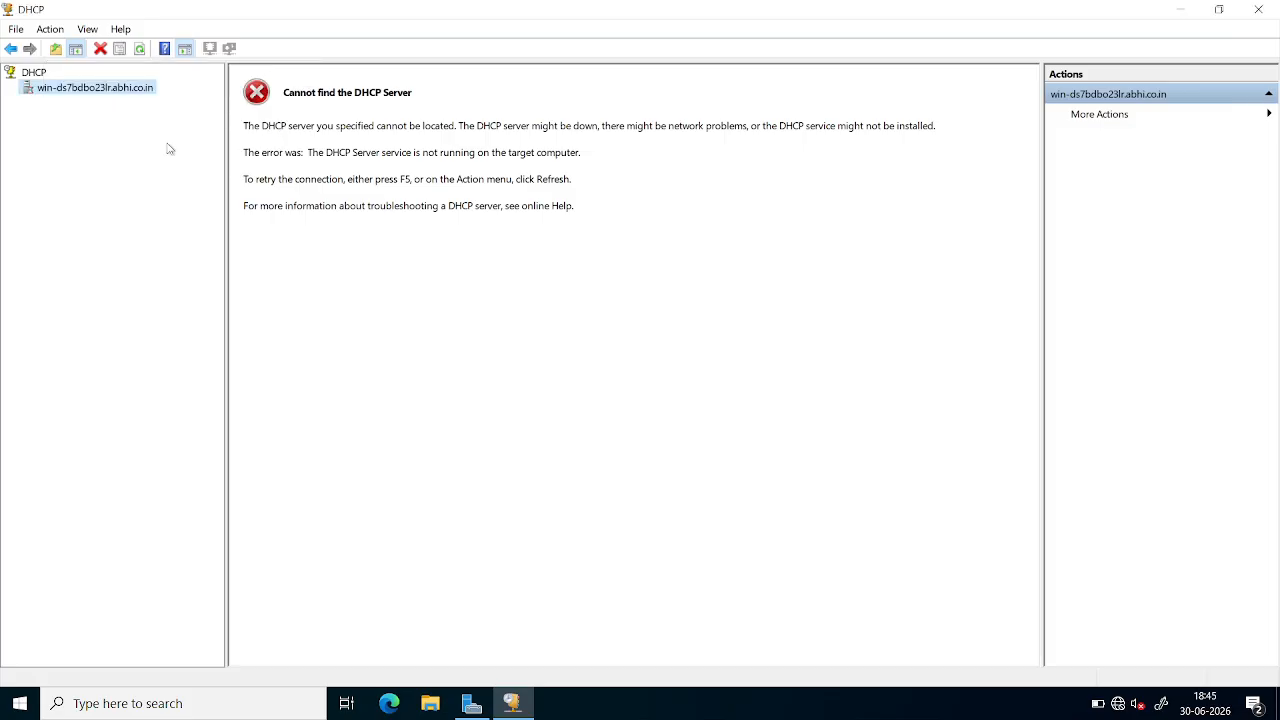
Step: Expand the DHCP-1 scope under IPv4 again and check its address leases
click(28, 104)
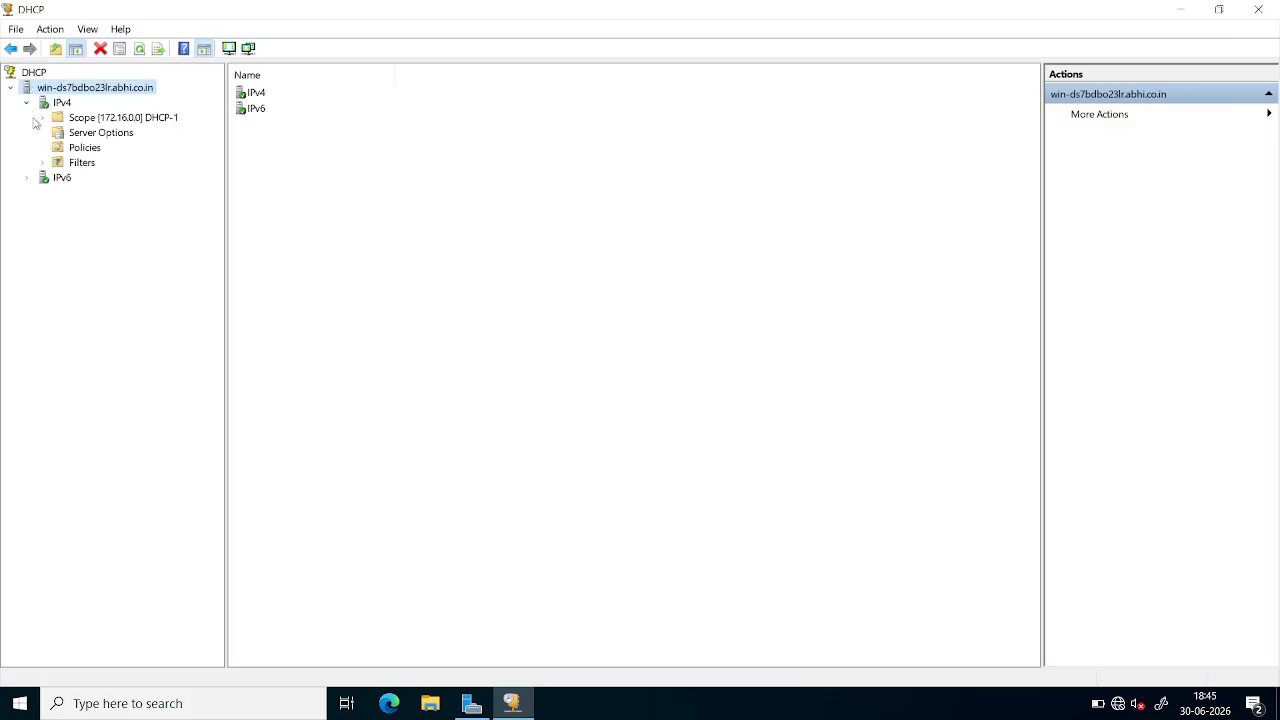
click(42, 118)
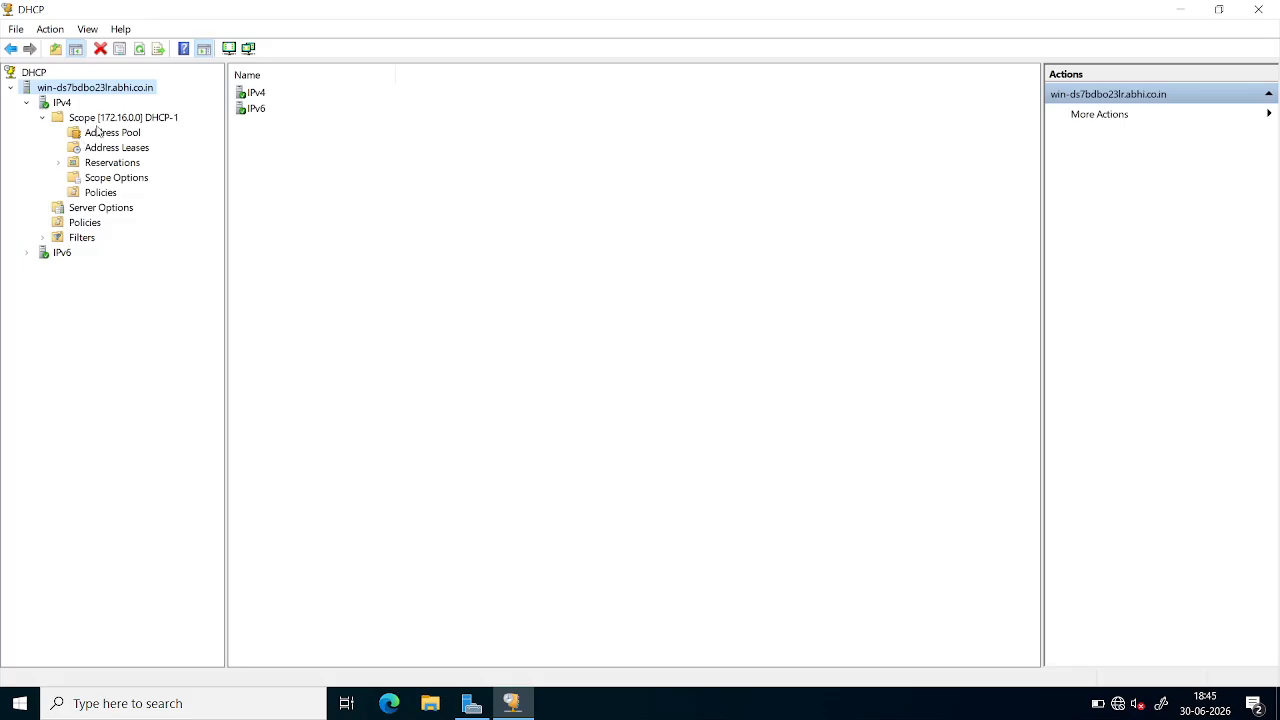
click(90, 120)
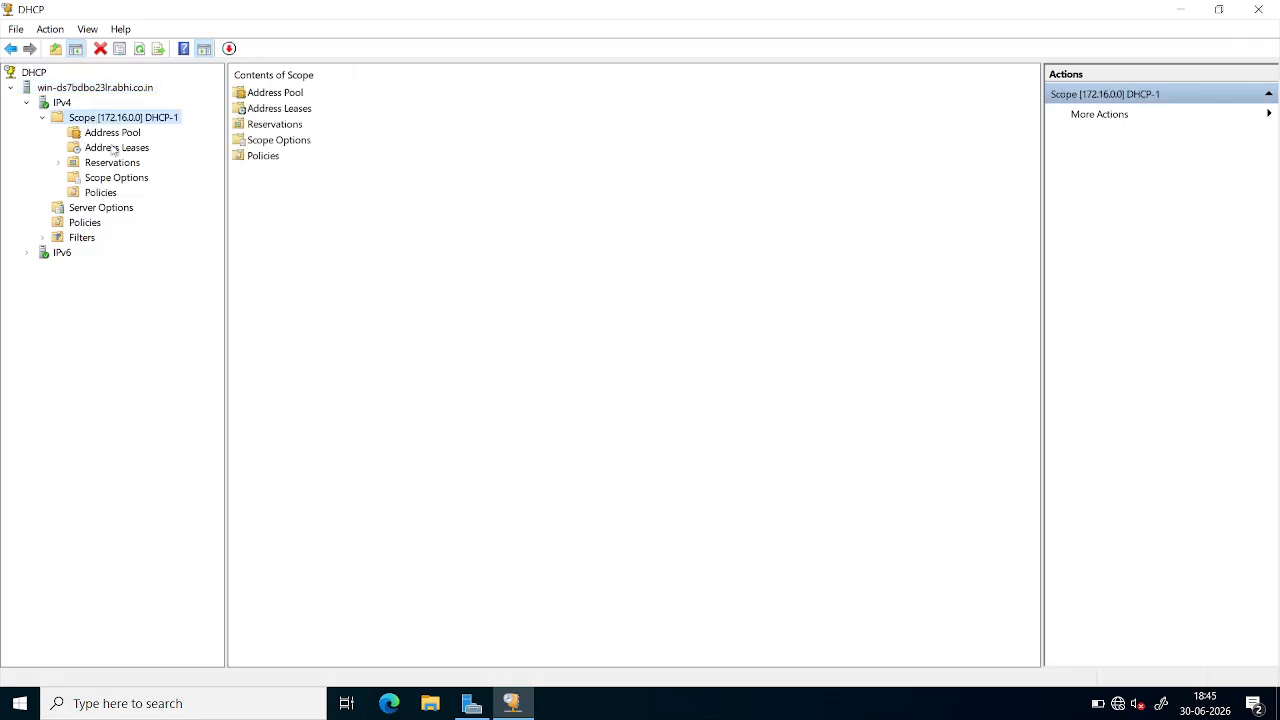
click(115, 150)
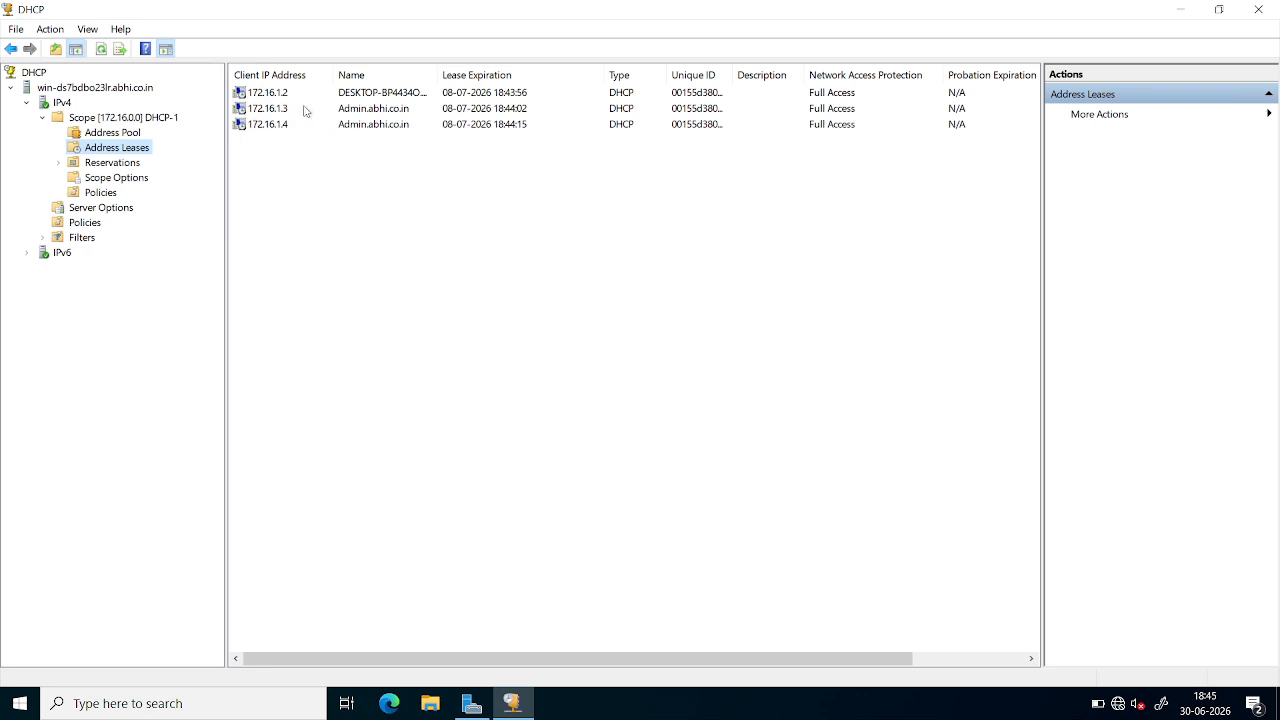
Step: Switch from the Windows Server virtual machine to Hyper-V Manager on the host and close the Snipping Tool
click(1180, 9)
mouse_move(1015, 5)
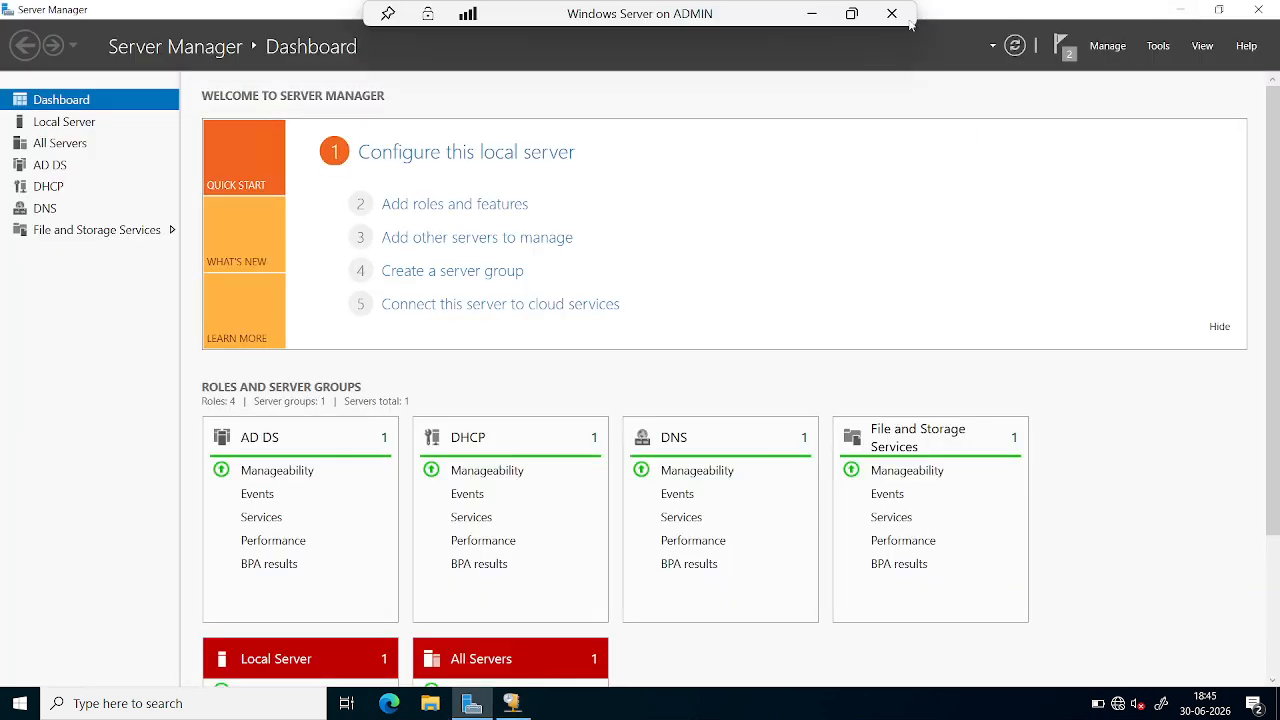
click(810, 9)
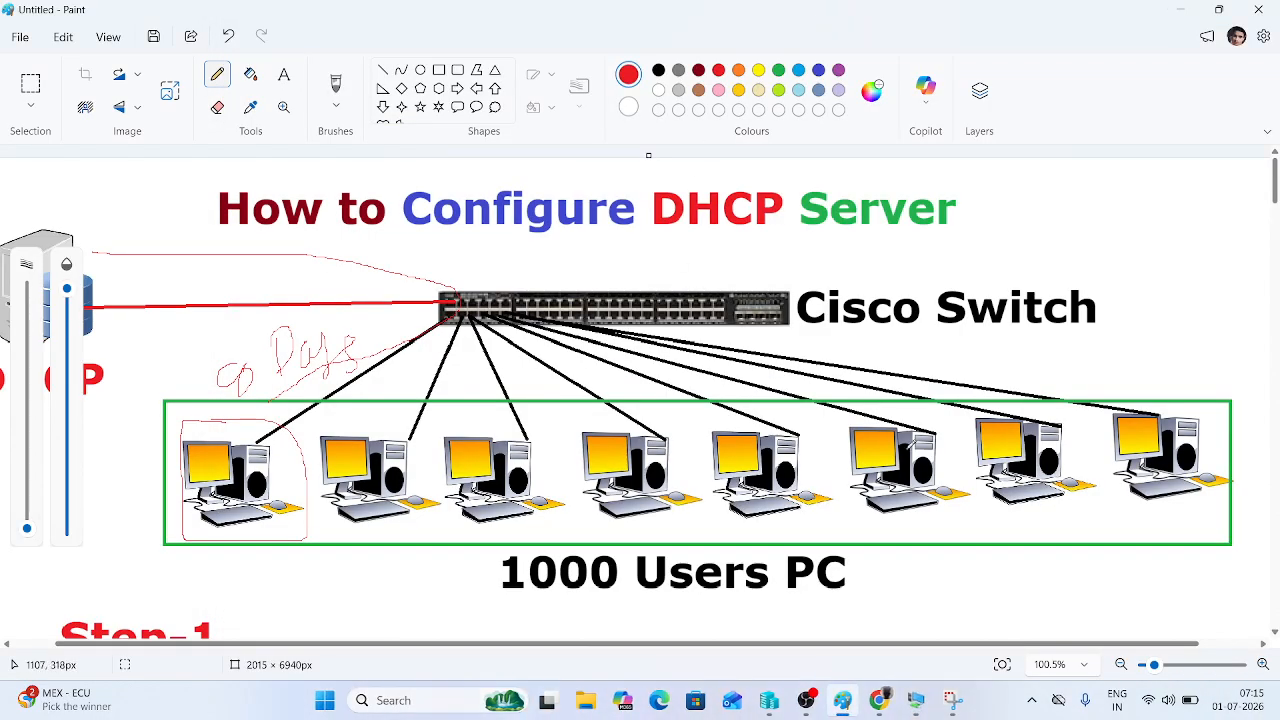
click(1180, 9)
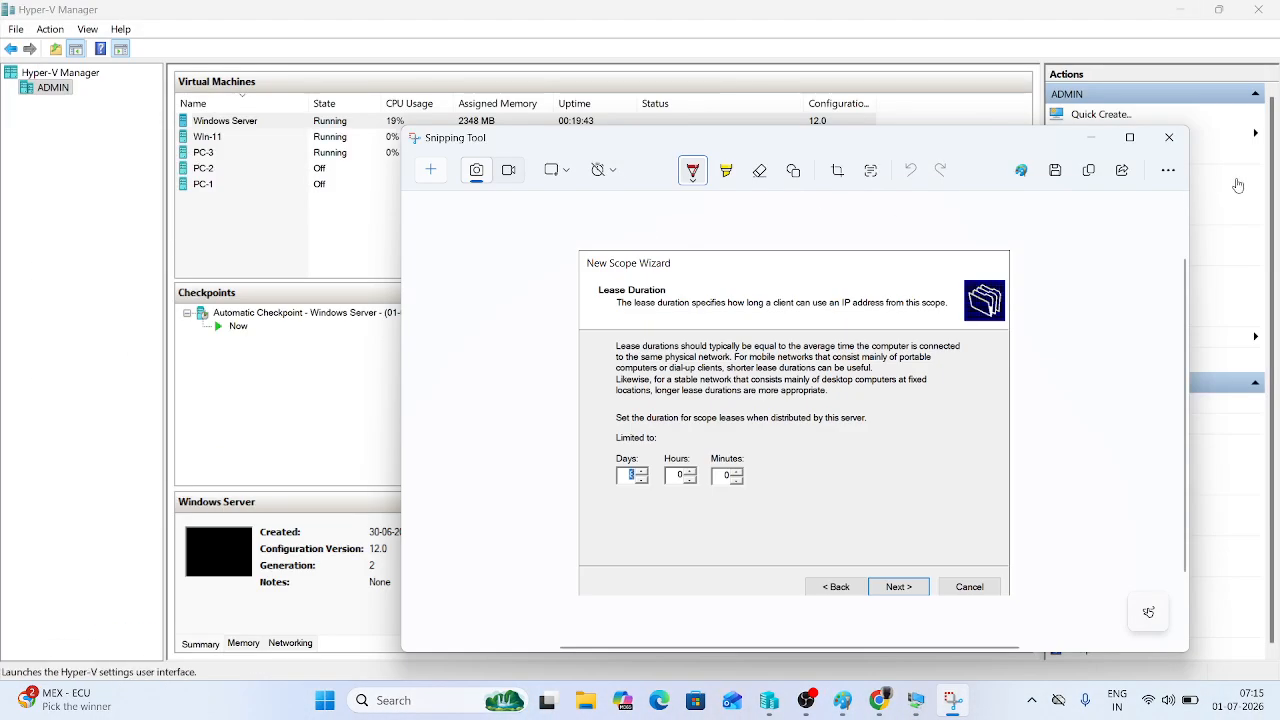
click(1169, 137)
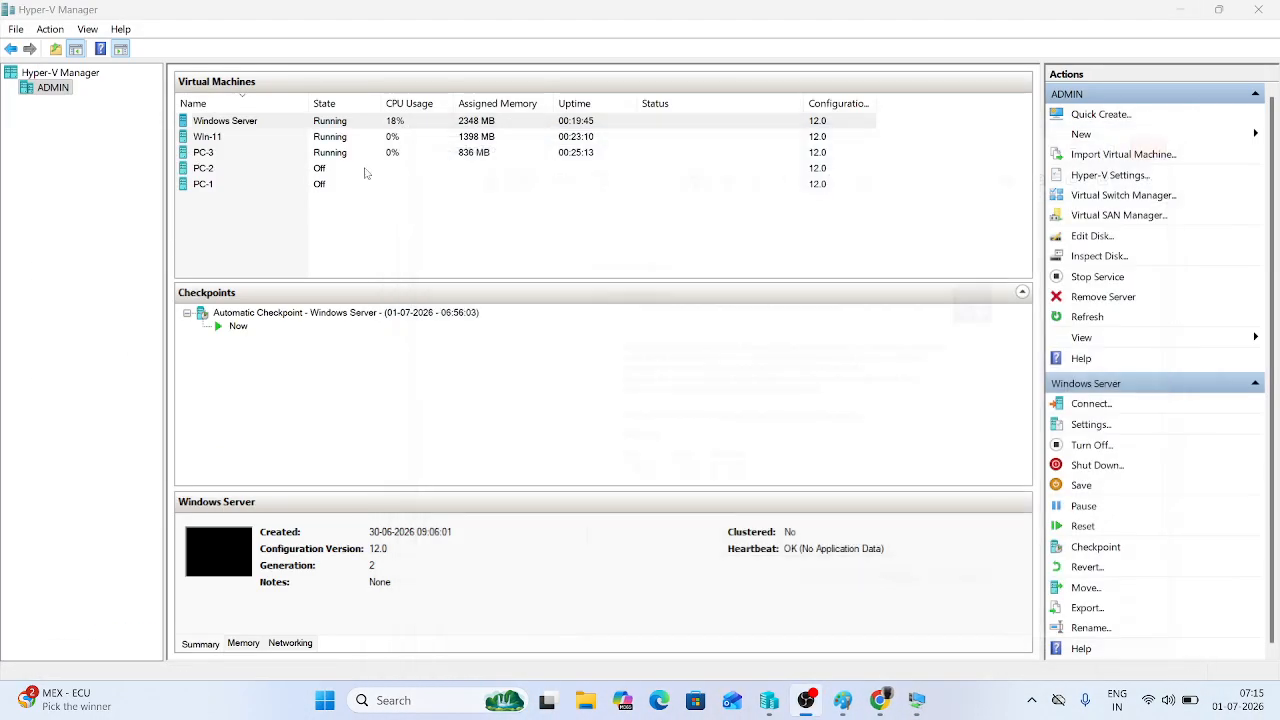
Step: Connect to the Win-11 virtual machine from Hyper-V Manager
click(281, 139)
right_click(286, 142)
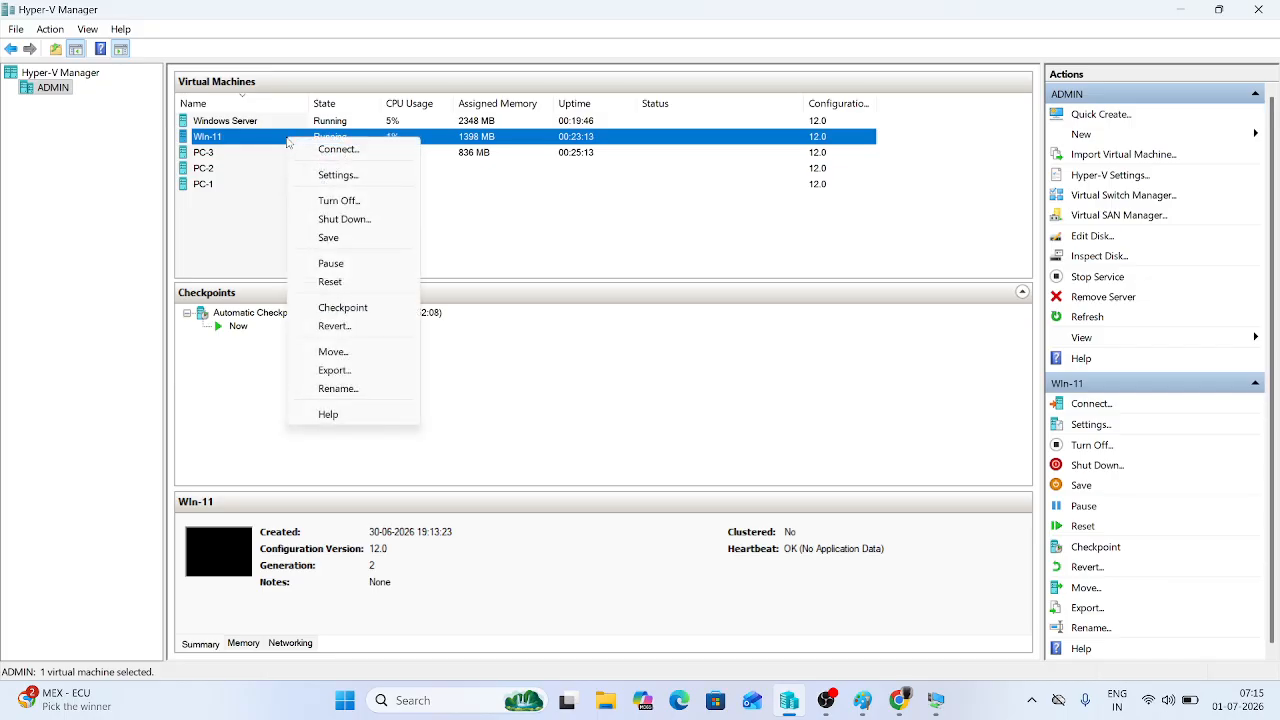
click(330, 148)
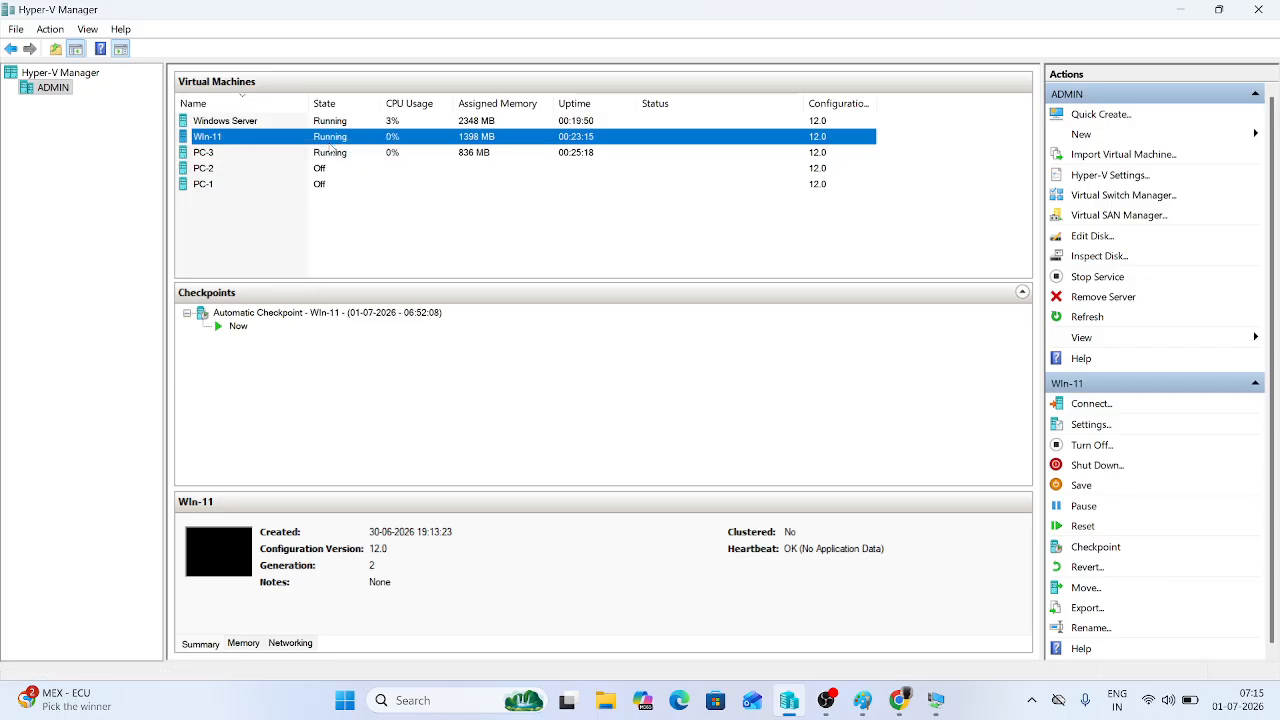
double_click(329, 143)
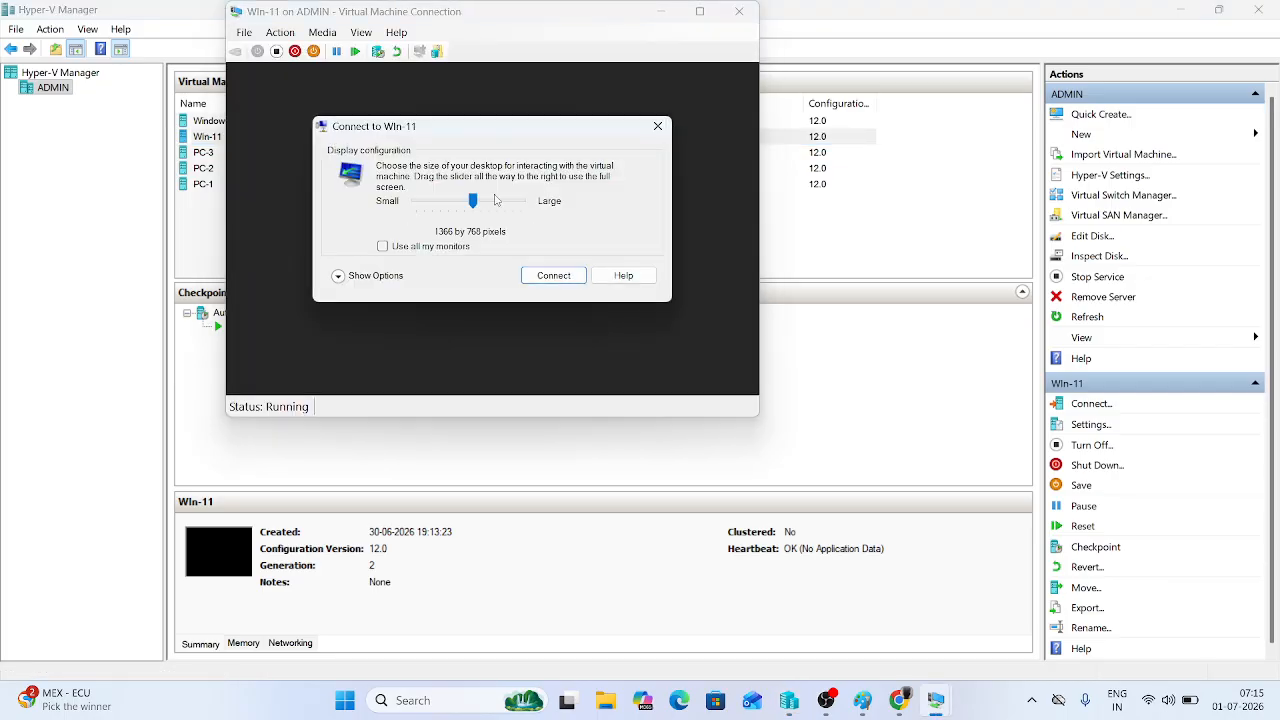
click(575, 276)
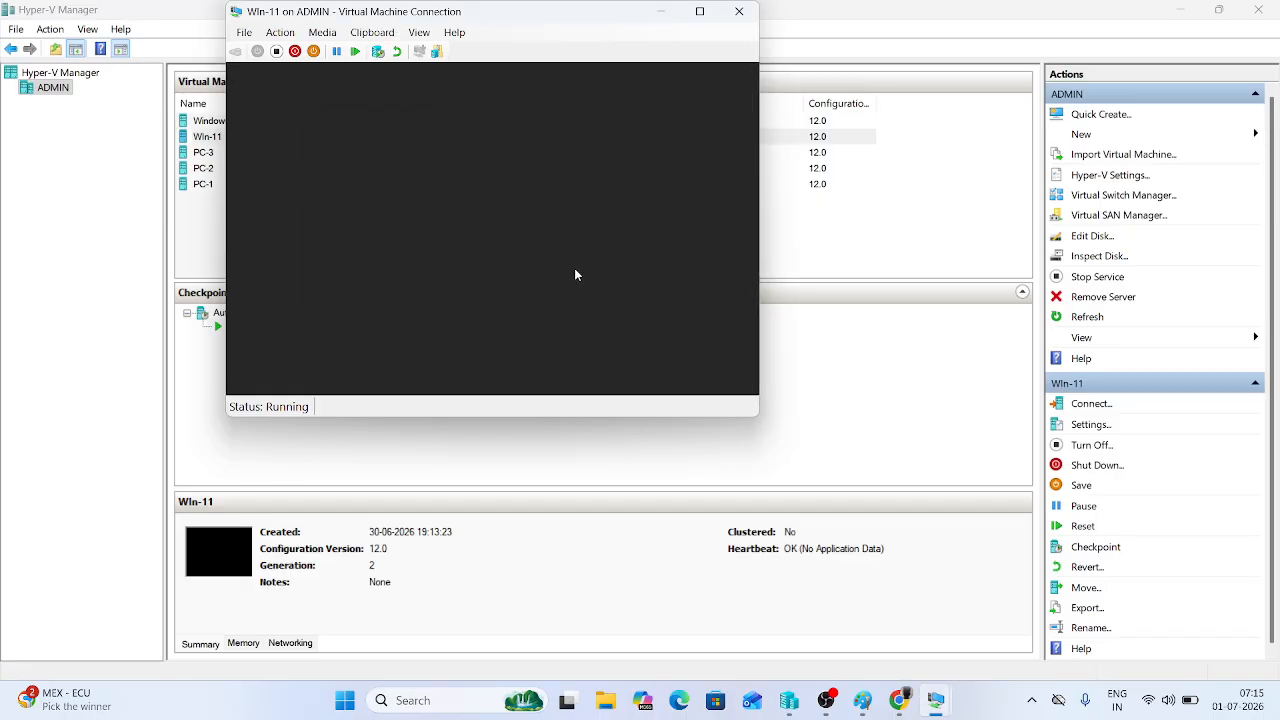
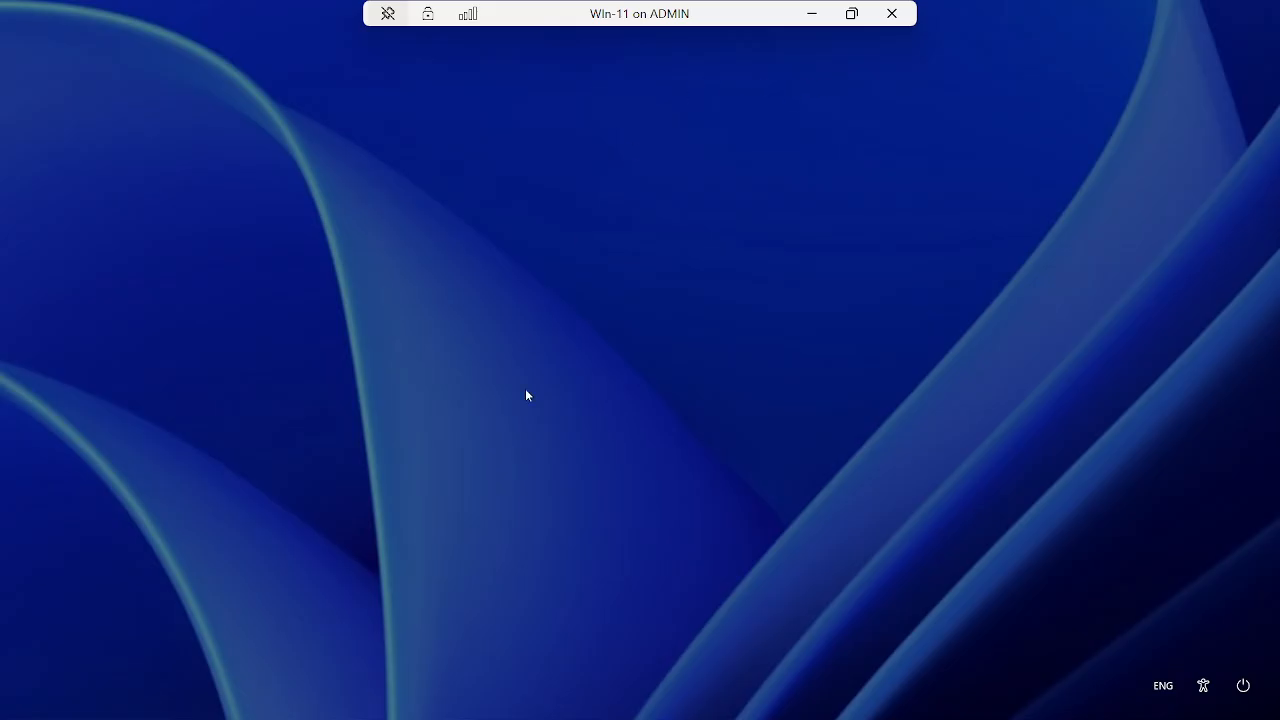
Step: Recheck the Win-11 sign-in screen, try its power and language options, and return to Hyper-V Manager
click(811, 13)
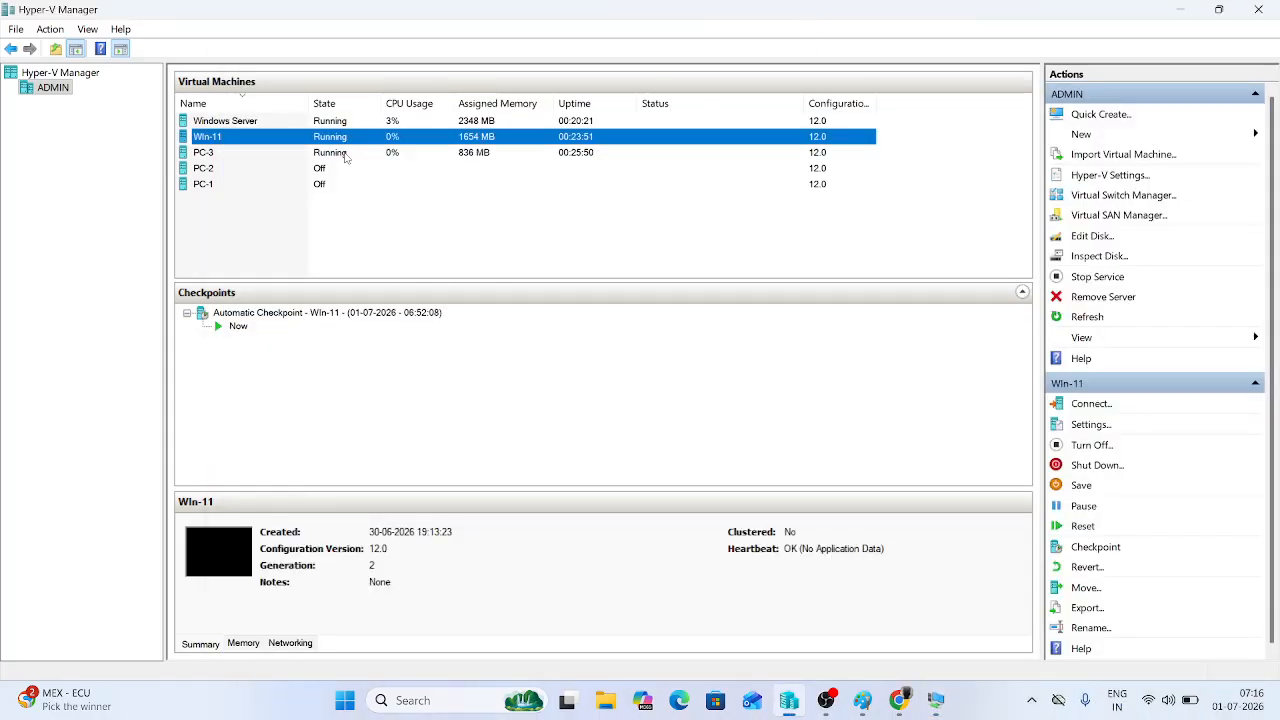
click(350, 155)
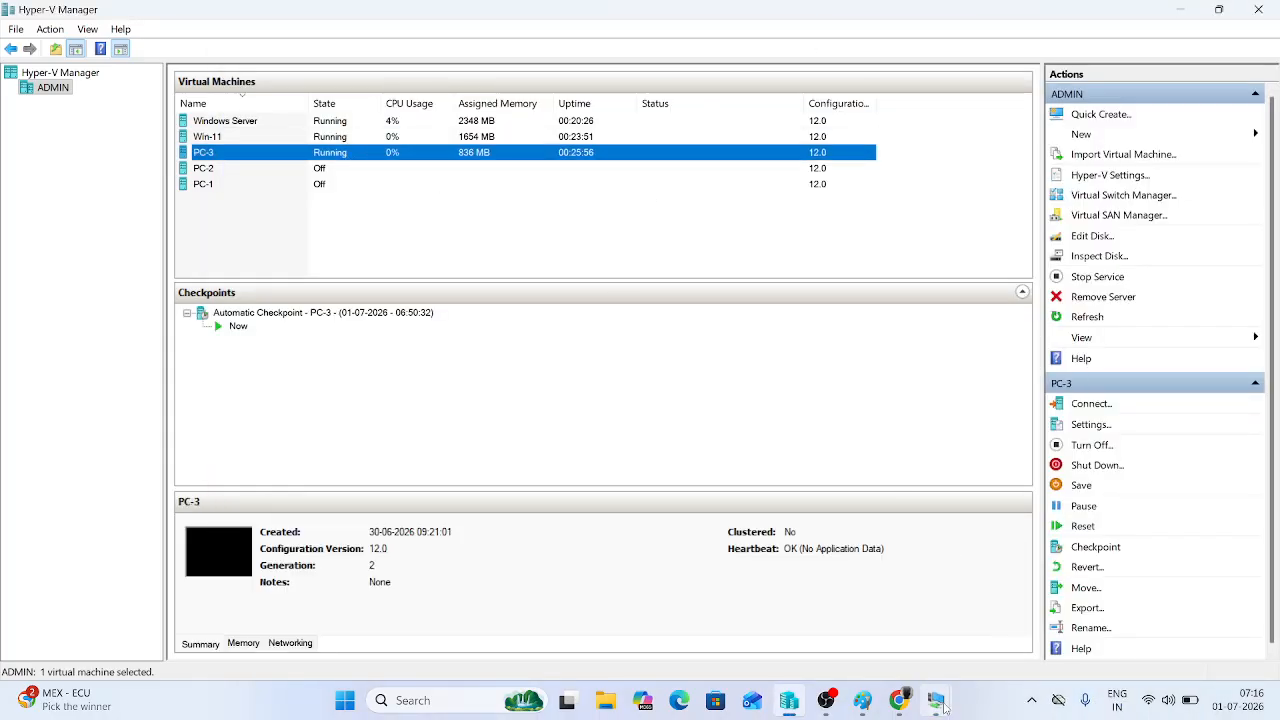
mouse_move(935, 700)
click(1025, 608)
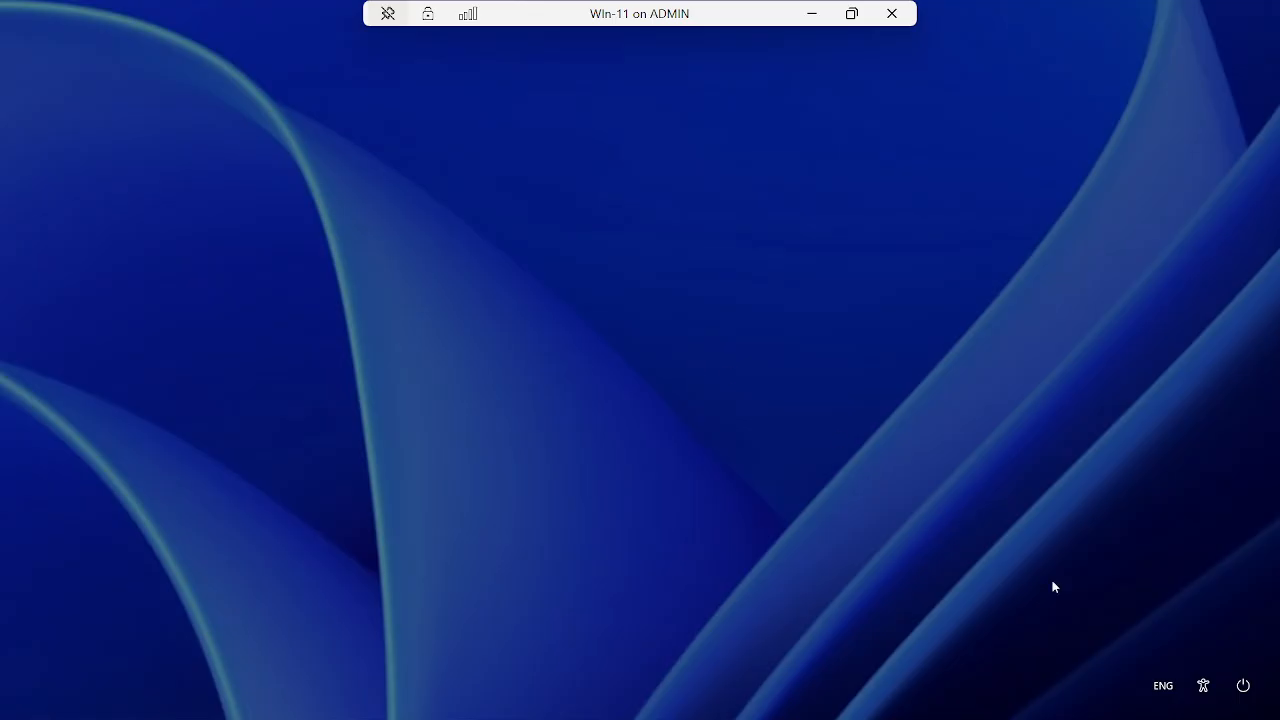
click(1243, 686)
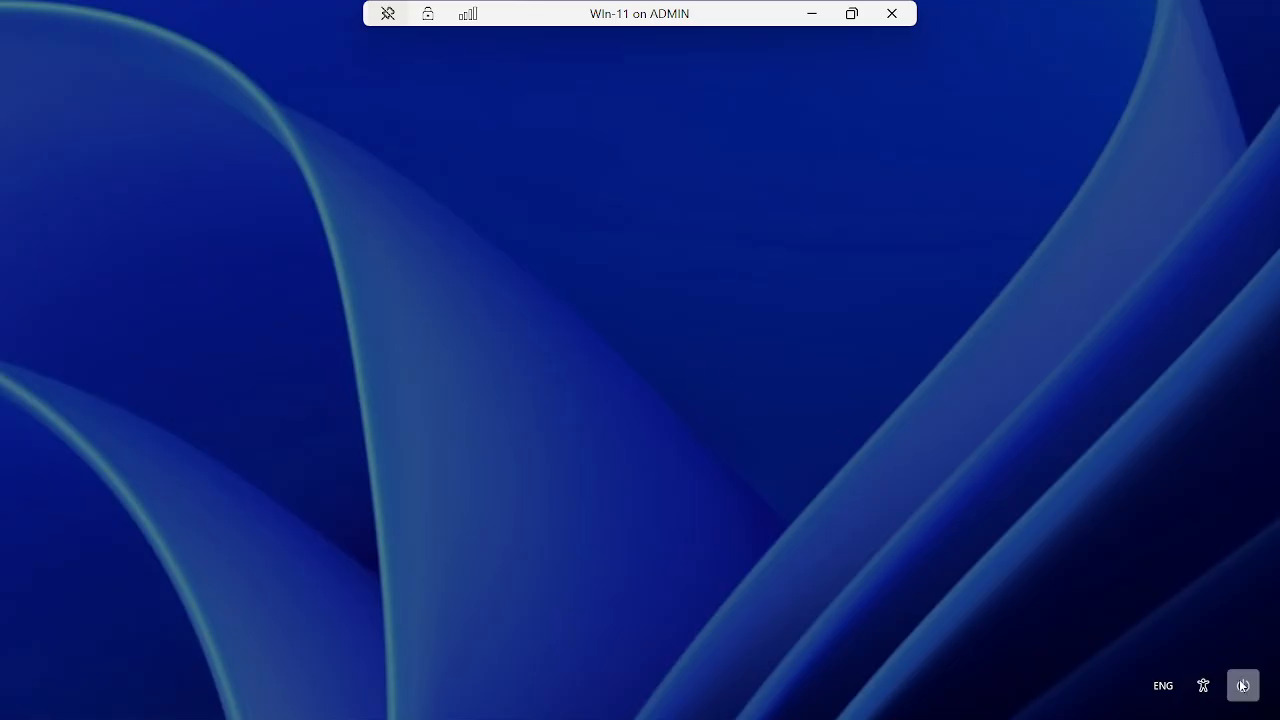
click(1034, 541)
click(1161, 688)
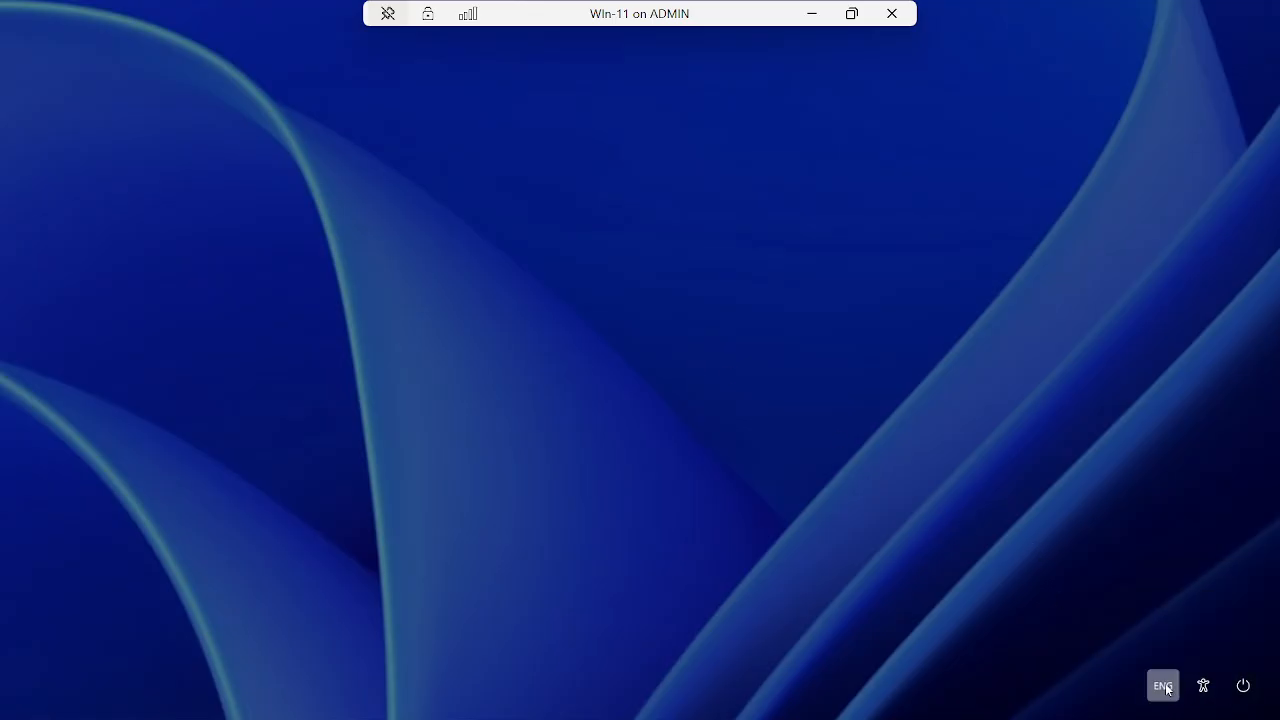
click(1082, 660)
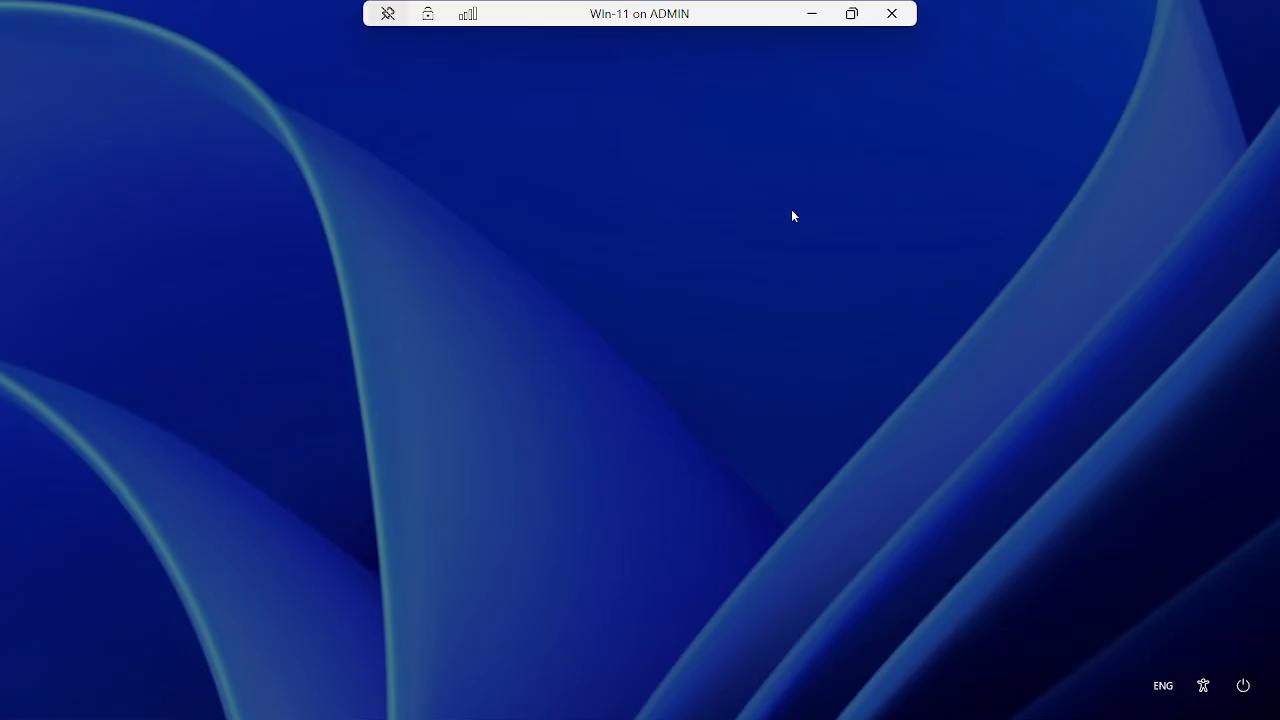
click(810, 13)
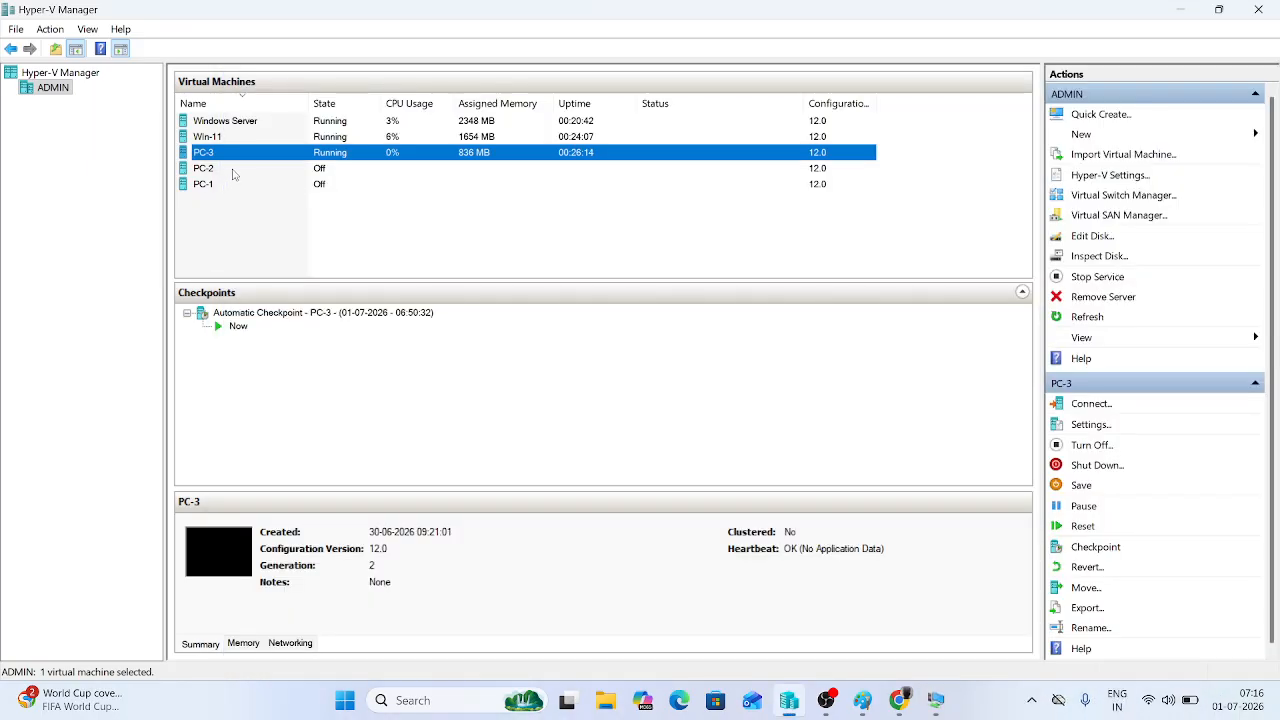
Step: Connect to the PC-3 virtual machine with the display configuration set to Full Screen
right_click(266, 156)
click(354, 163)
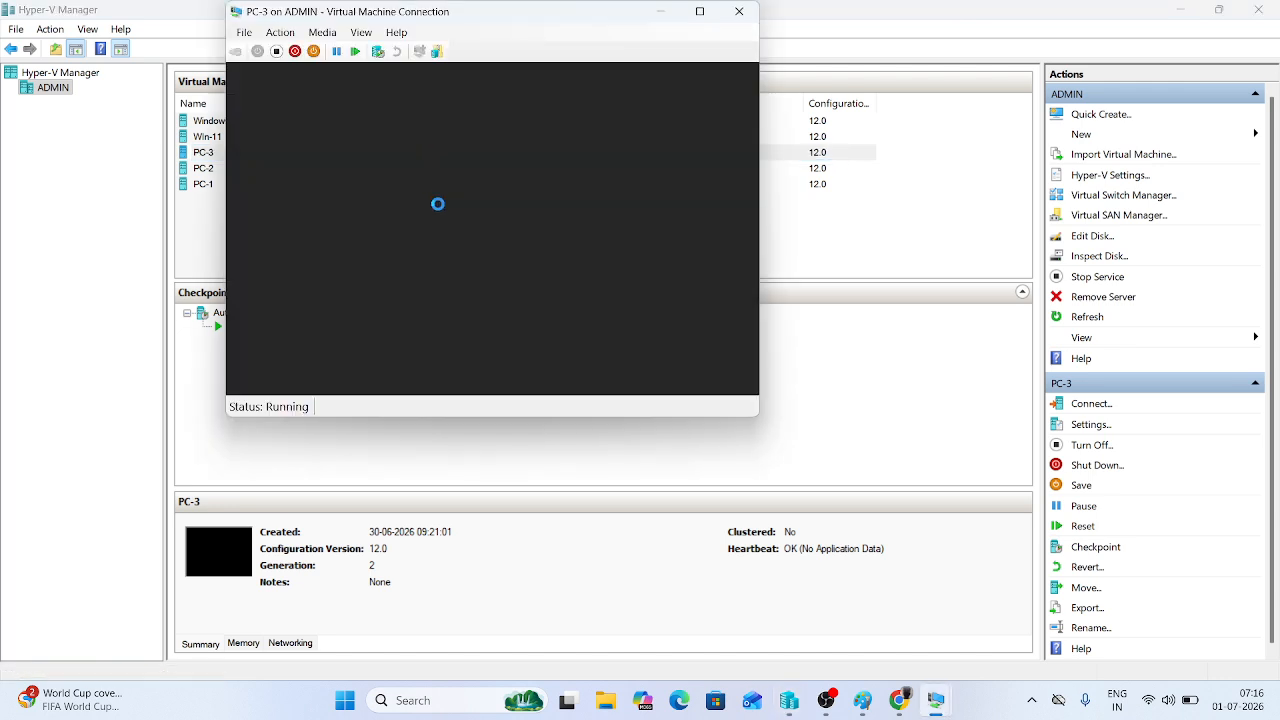
drag(473, 201, 522, 201)
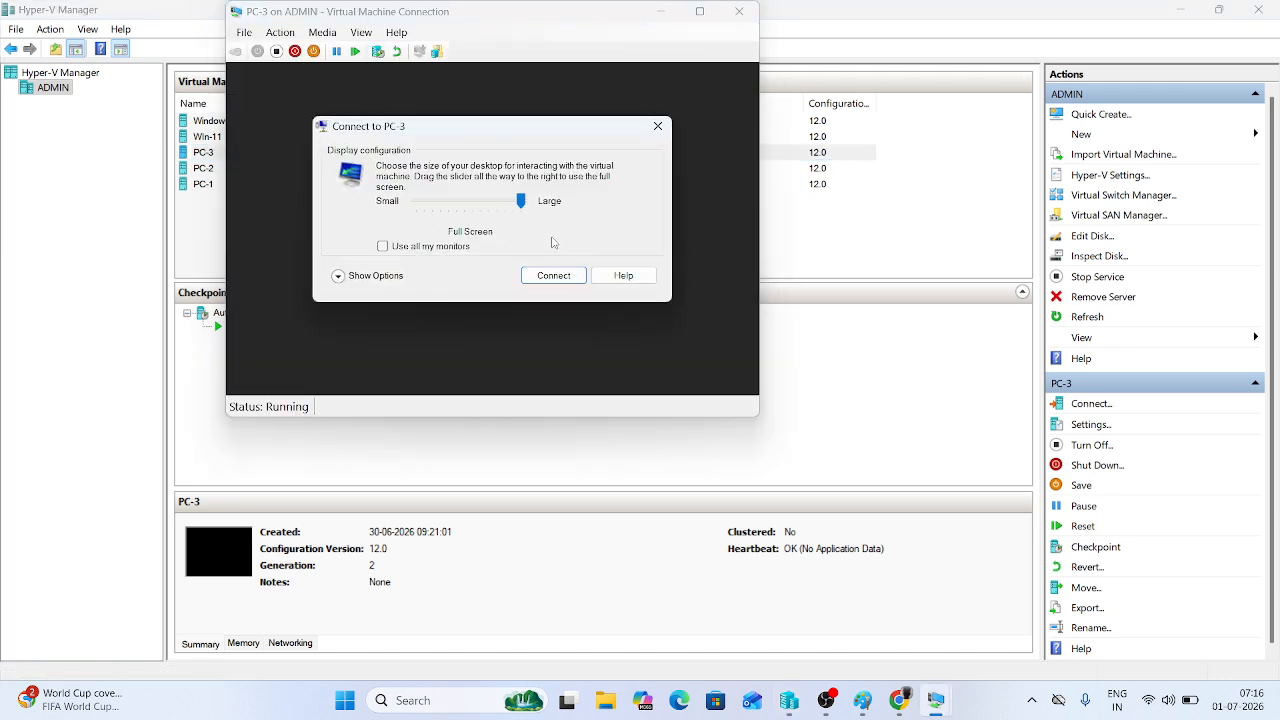
click(553, 275)
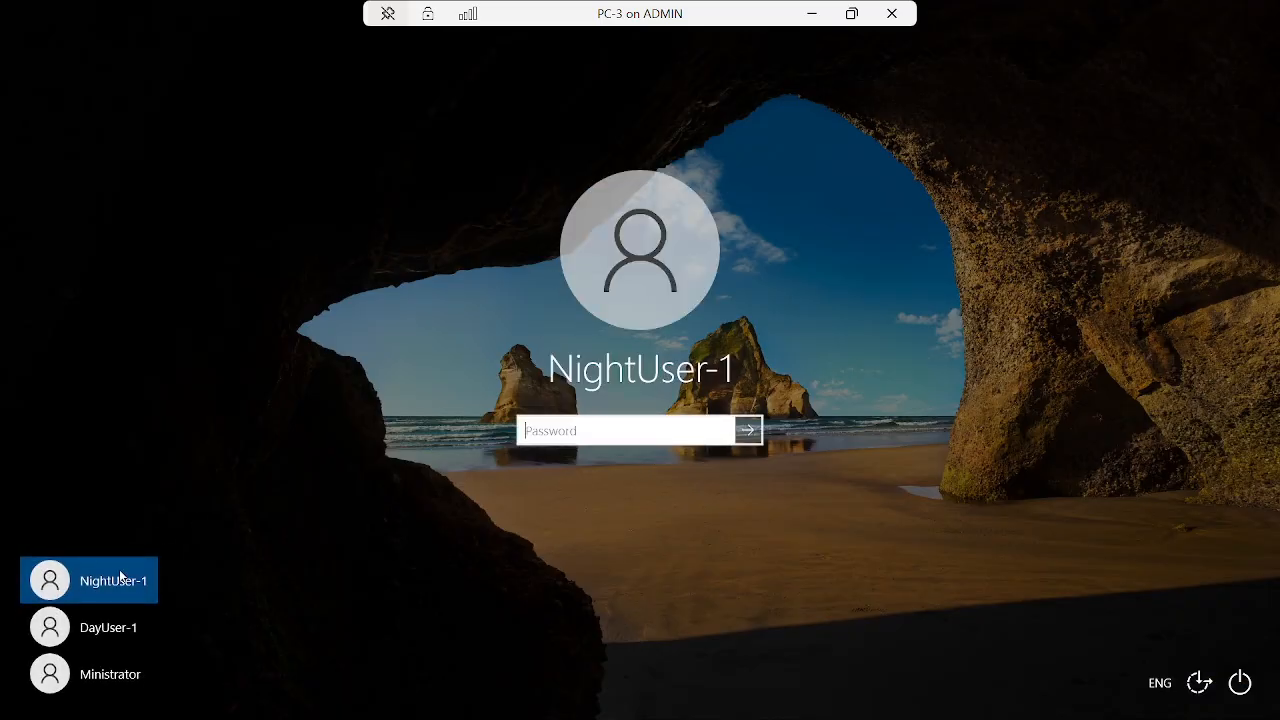
Step: Sign in to PC-3 with the Ministrator account by entering its password
click(110, 674)
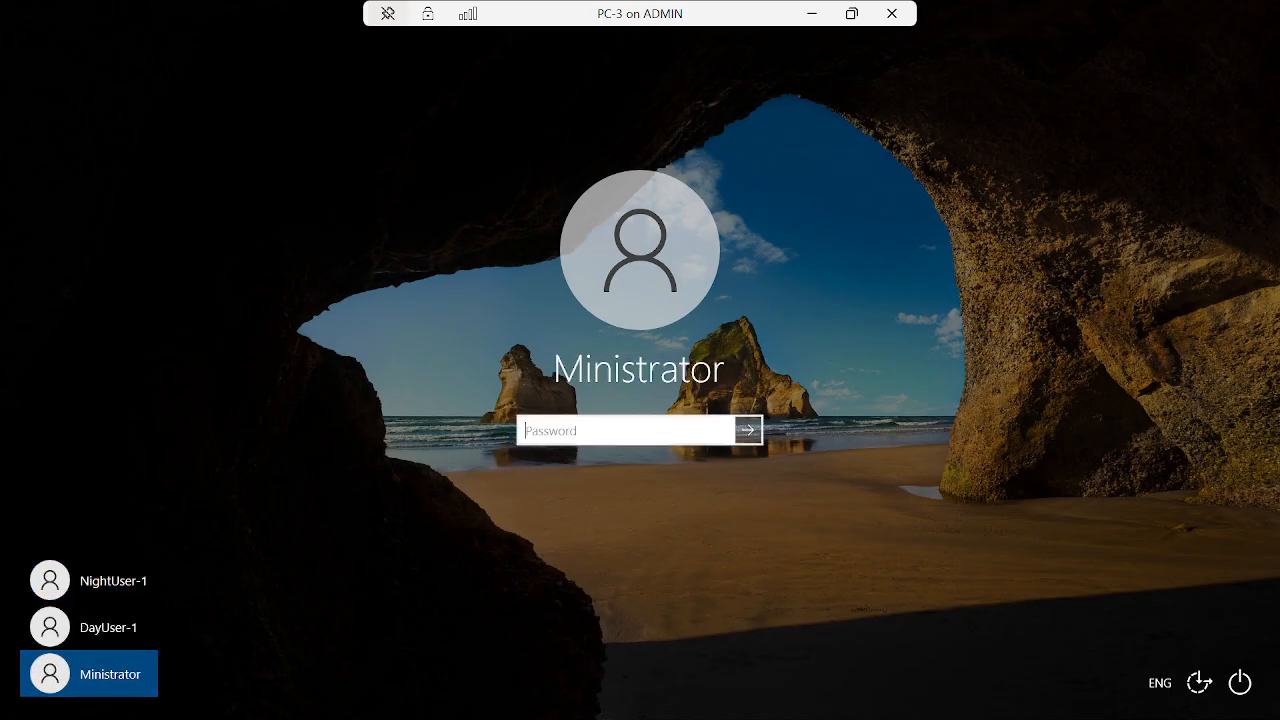
text(•••••••••)
key(Return)
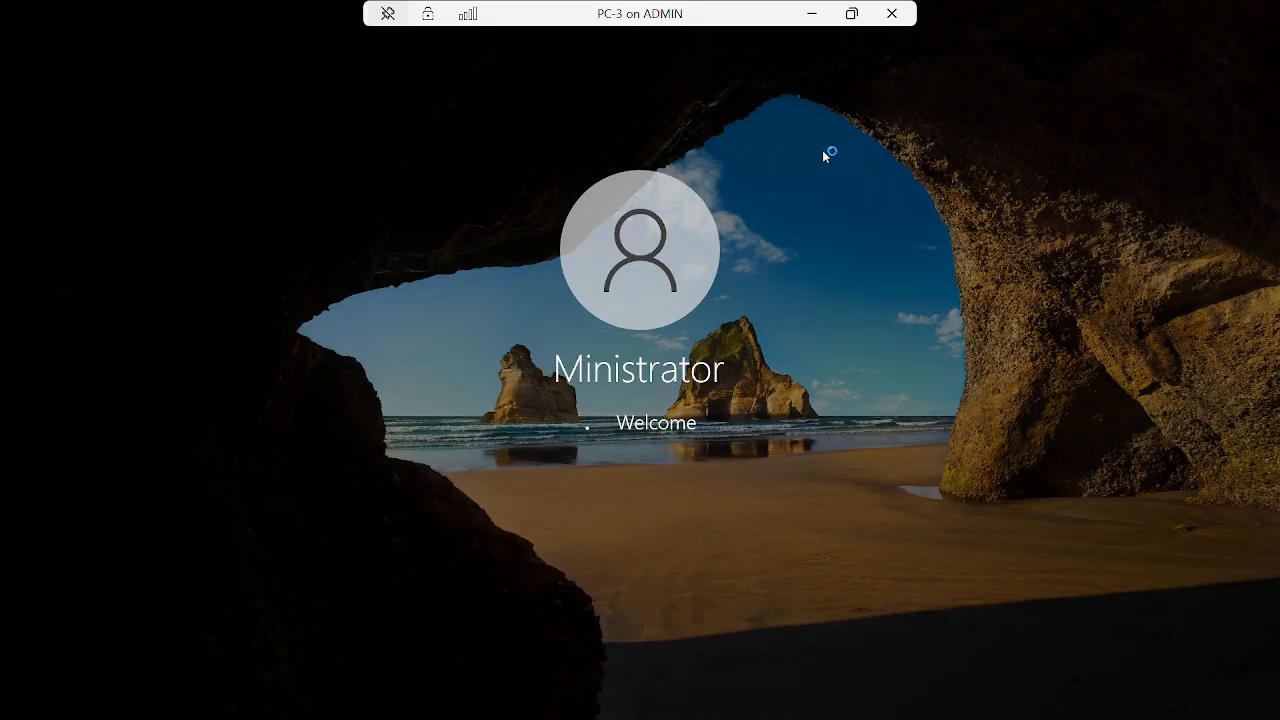
Step: Return to Hyper-V Manager, check PC-3's sign-in progress once more, and leave its window running
click(811, 14)
click(789, 700)
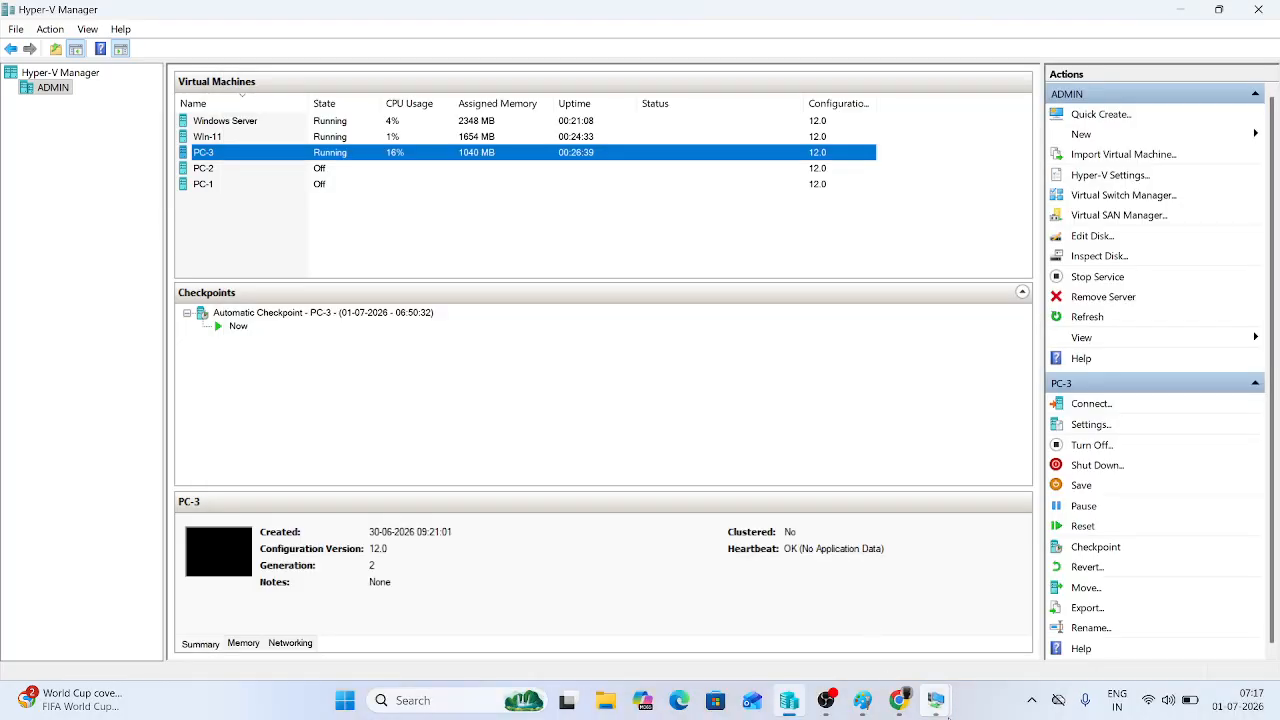
mouse_move(950, 712)
click(1112, 618)
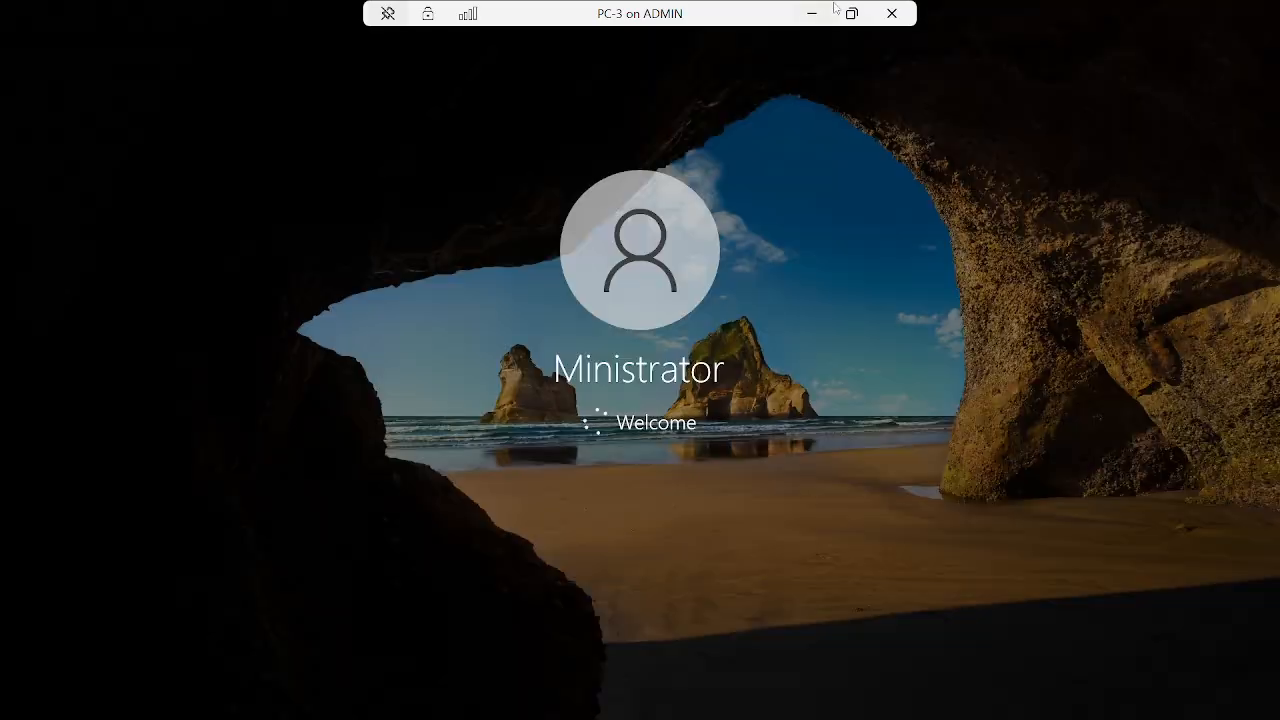
click(813, 14)
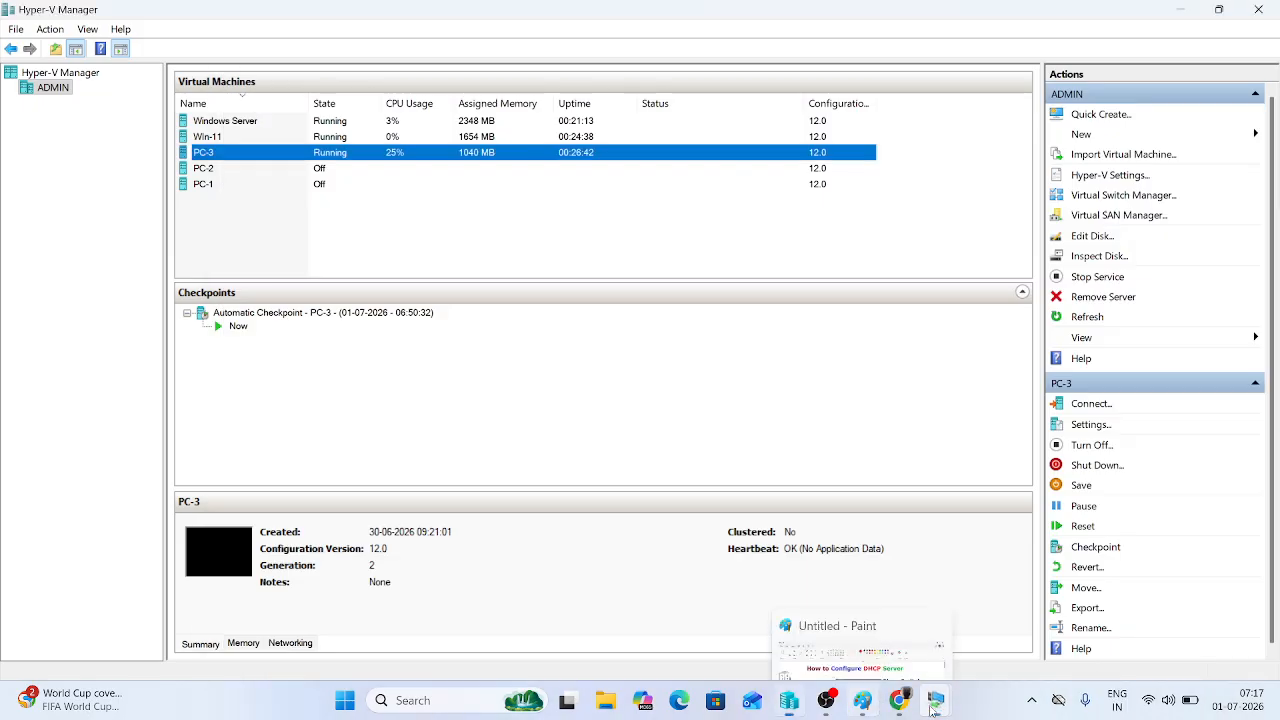
Step: Switch to the Windows Server virtual machine and bring up the DHCP console with the scope's address leases
mouse_move(934, 705)
click(760, 600)
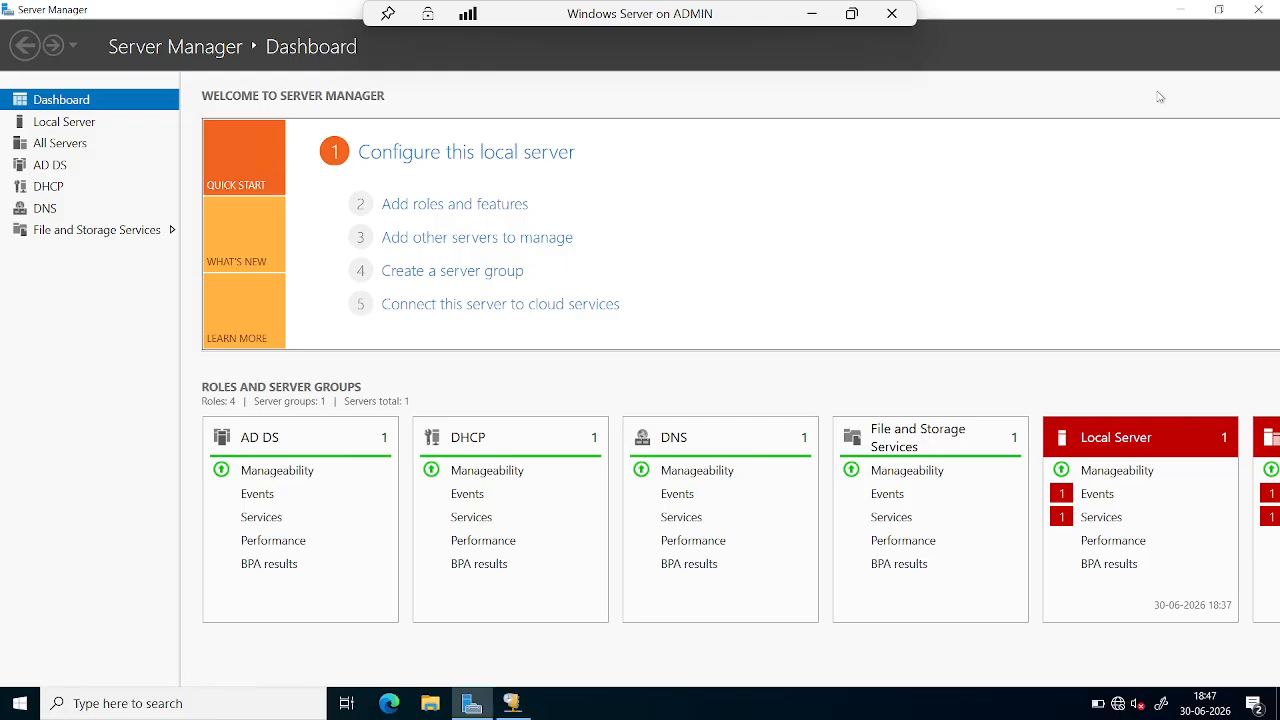
click(512, 703)
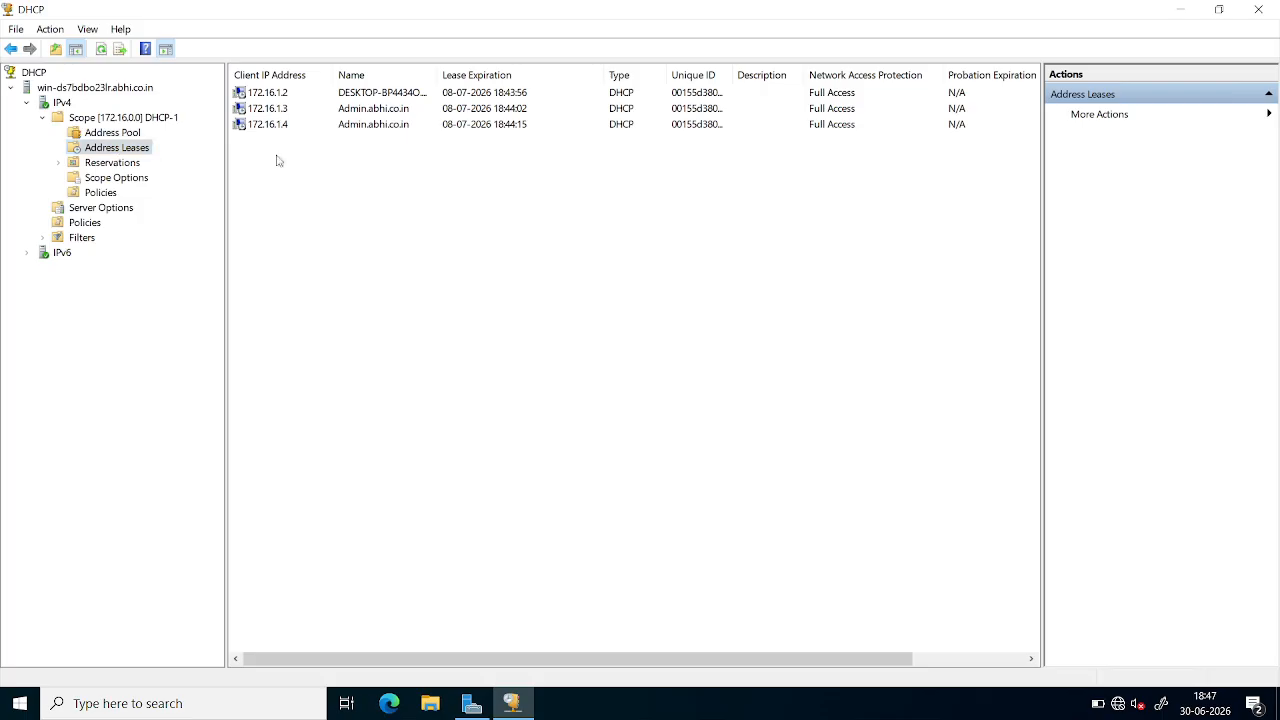
Step: Examine the client IP addresses and computer names of the entries in the DHCP-1 scope's address leases
drag(278, 156, 281, 75)
click(386, 110)
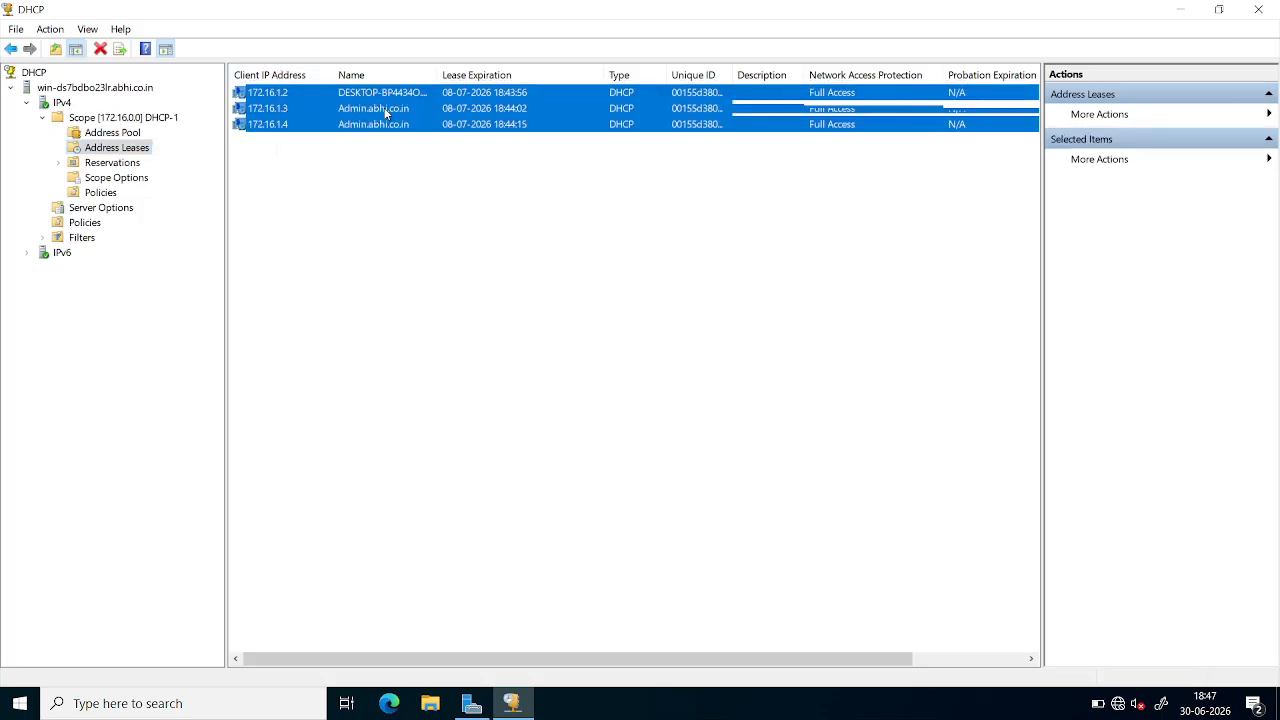
click(368, 92)
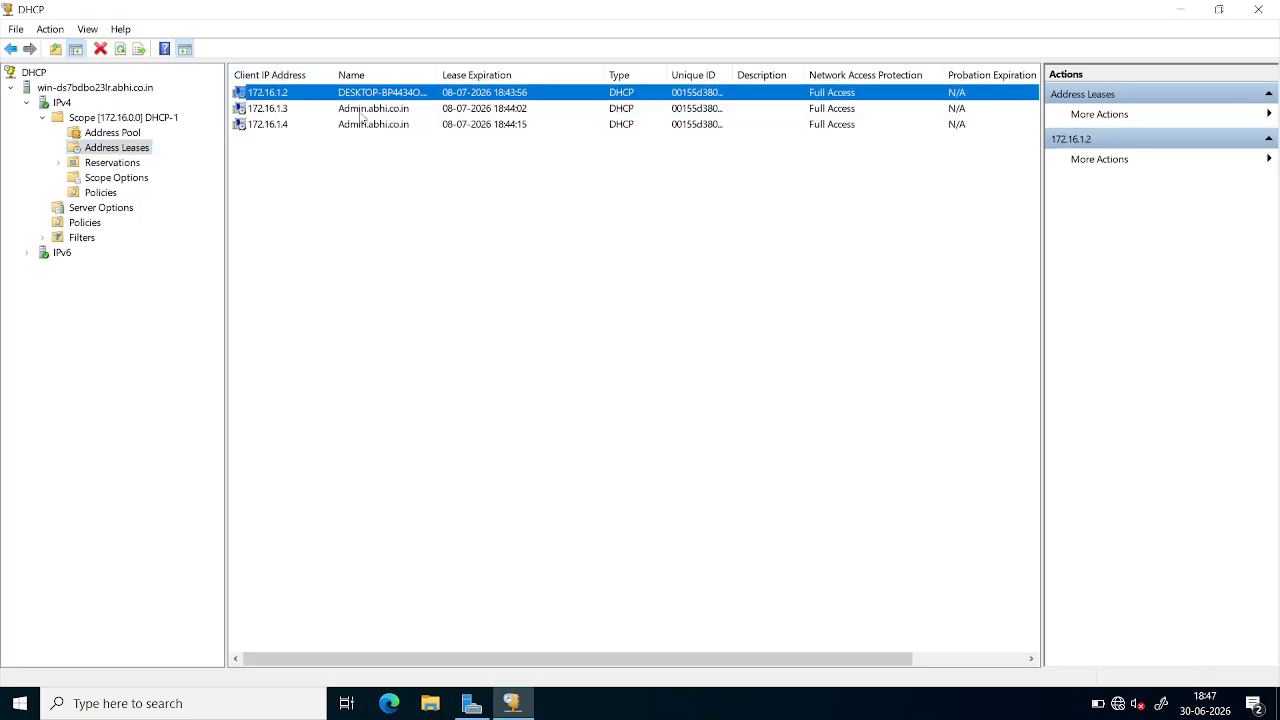
click(362, 112)
click(350, 126)
click(365, 113)
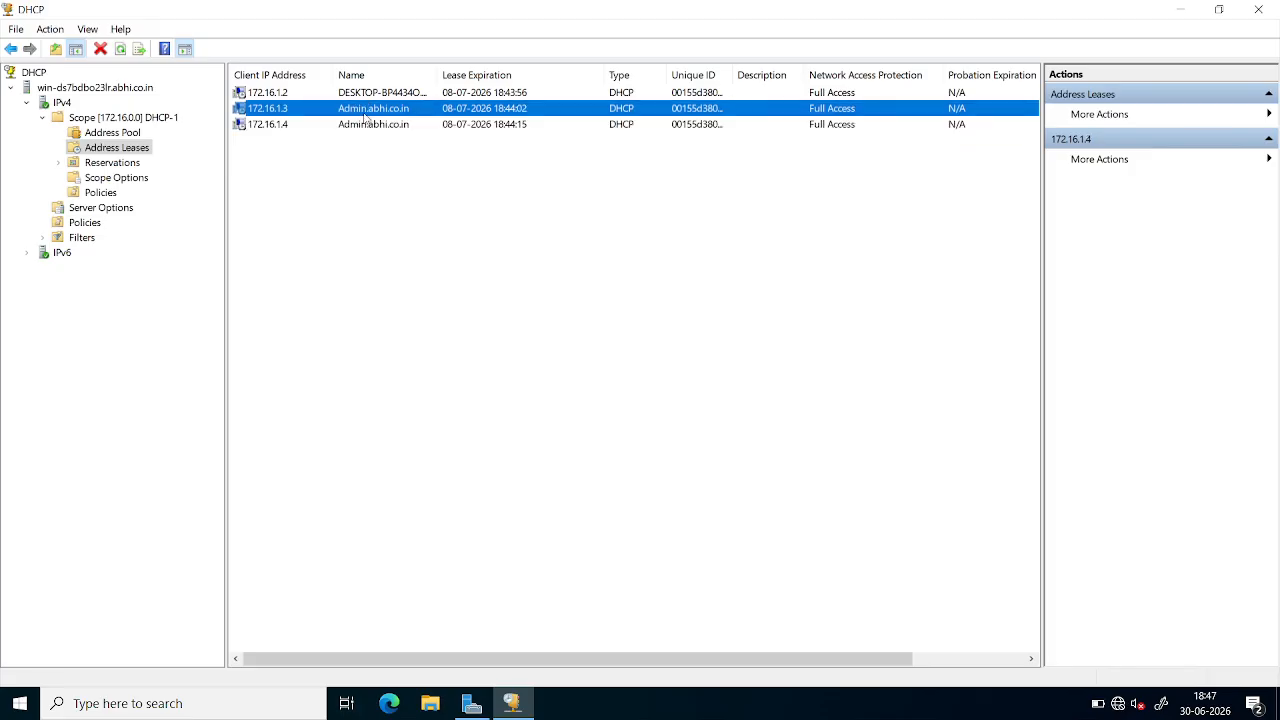
click(362, 126)
click(370, 110)
click(365, 93)
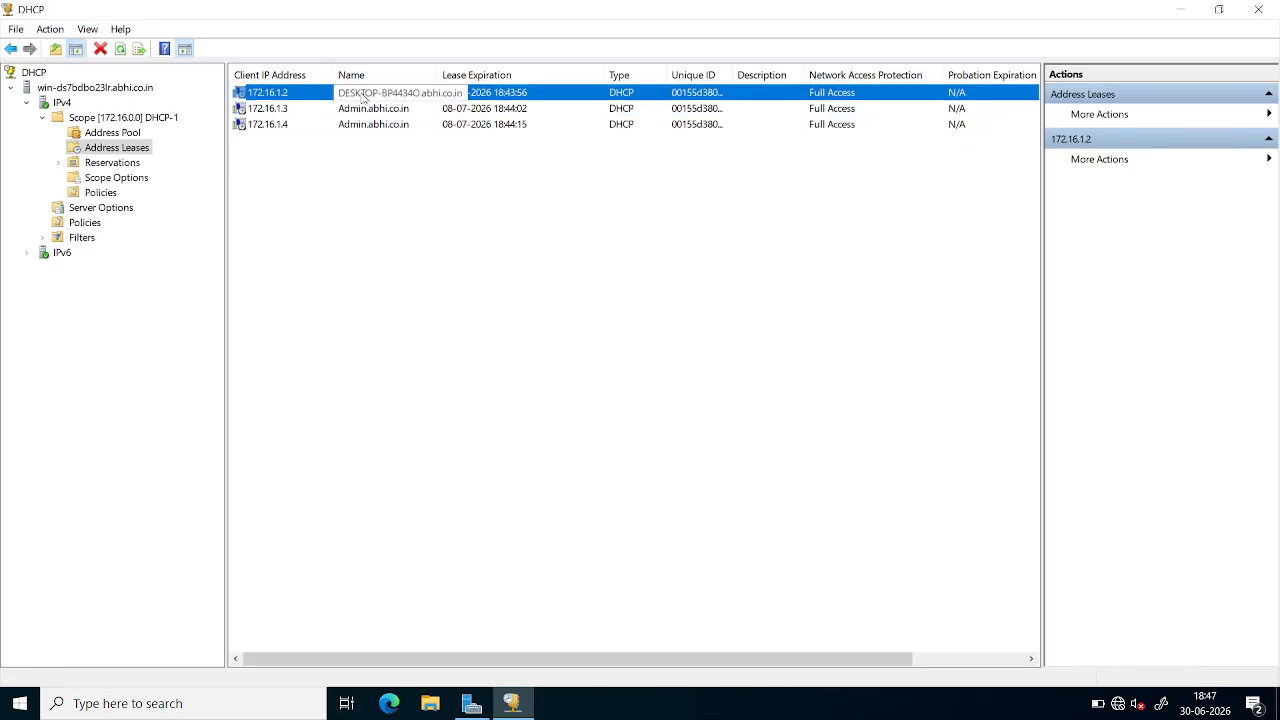
click(287, 112)
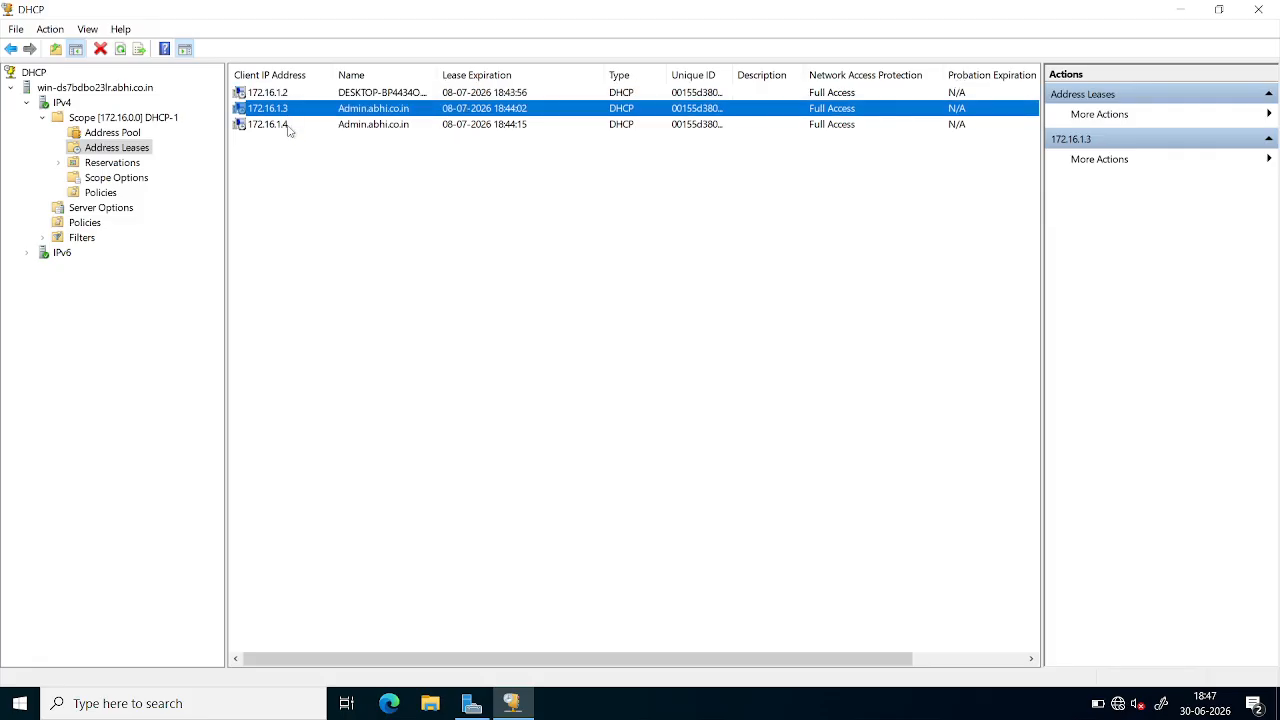
click(286, 127)
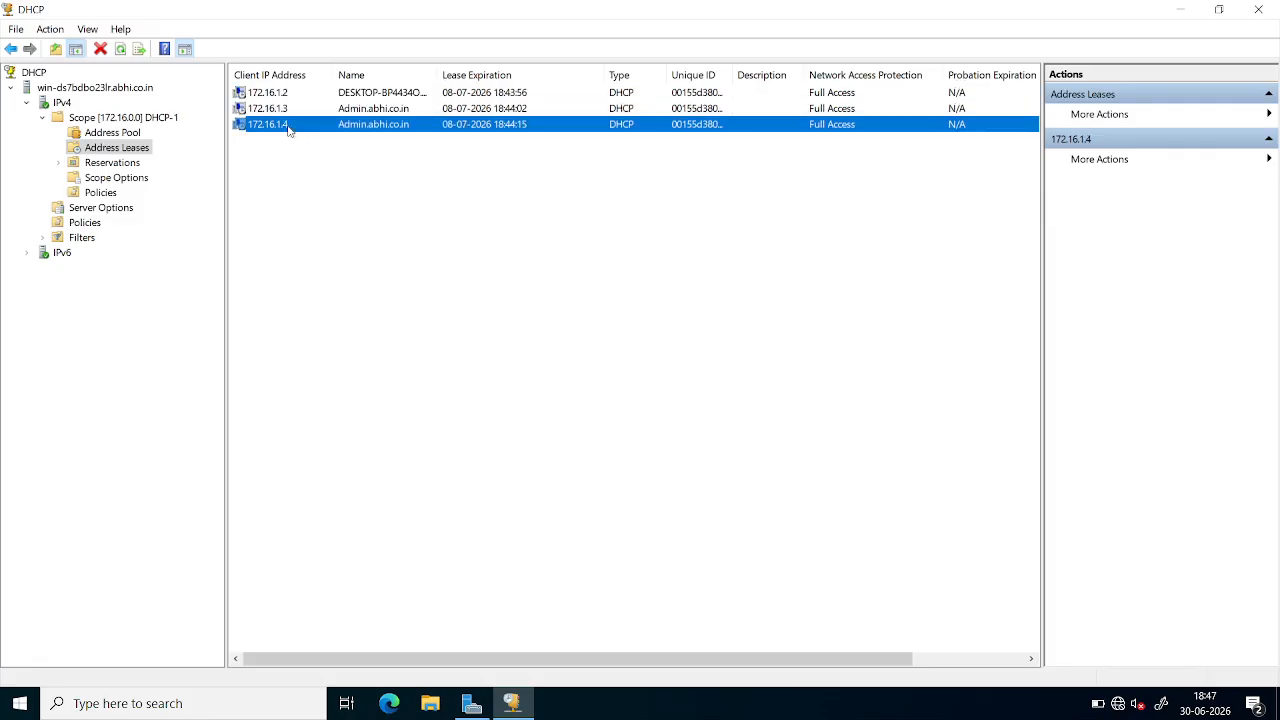
Step: Minimize the DHCP console, switch to the PC-3 virtual machine and dismiss its network discovery prompt
click(1170, 10)
click(1167, 11)
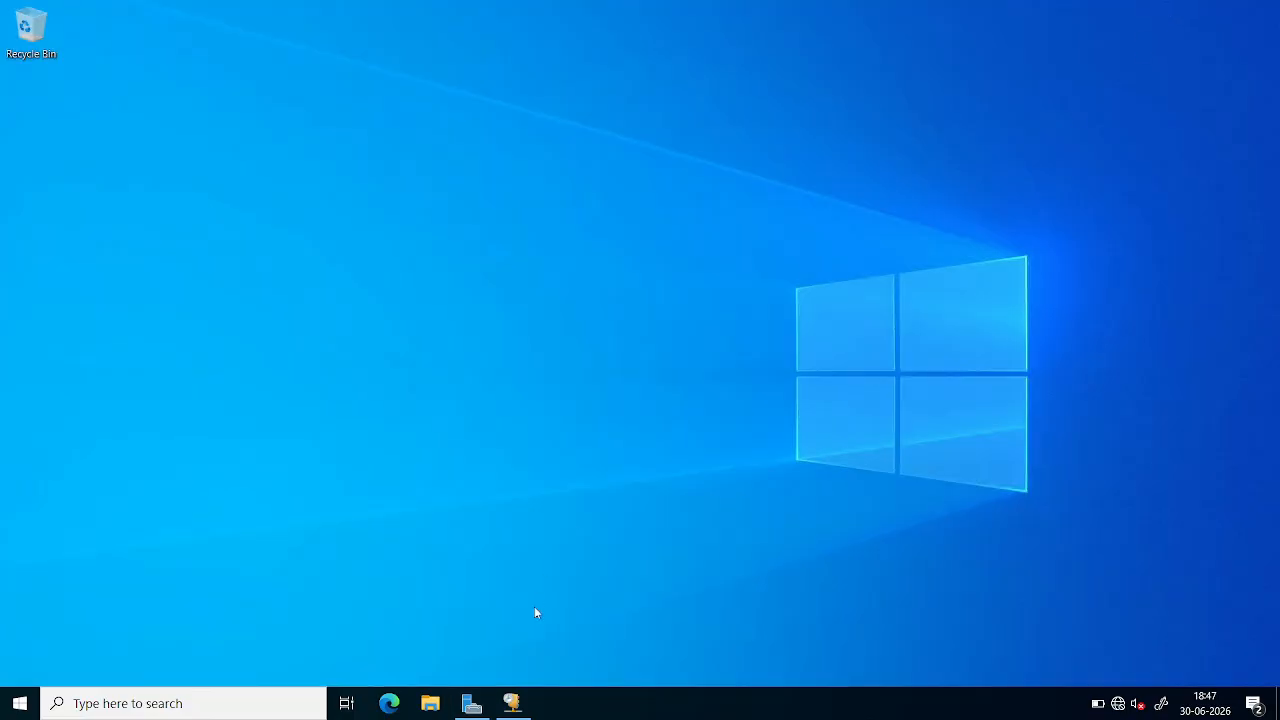
mouse_move(749, 3)
click(805, 16)
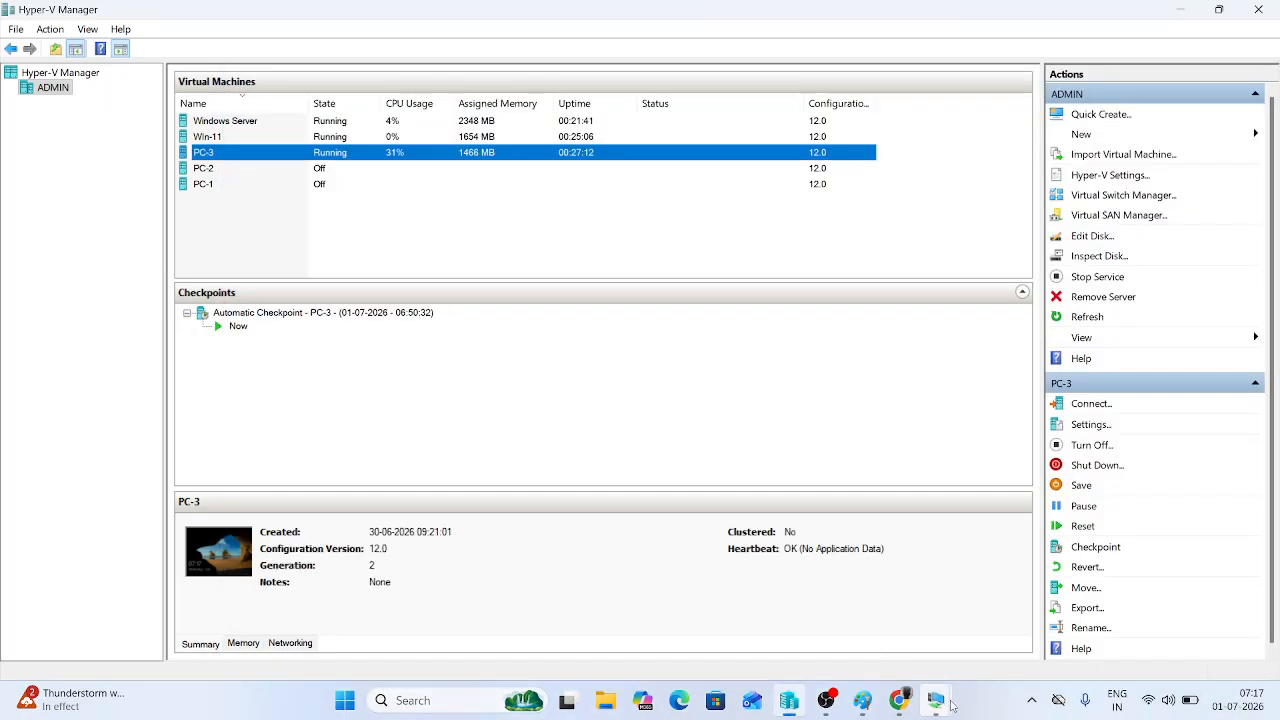
mouse_move(950, 705)
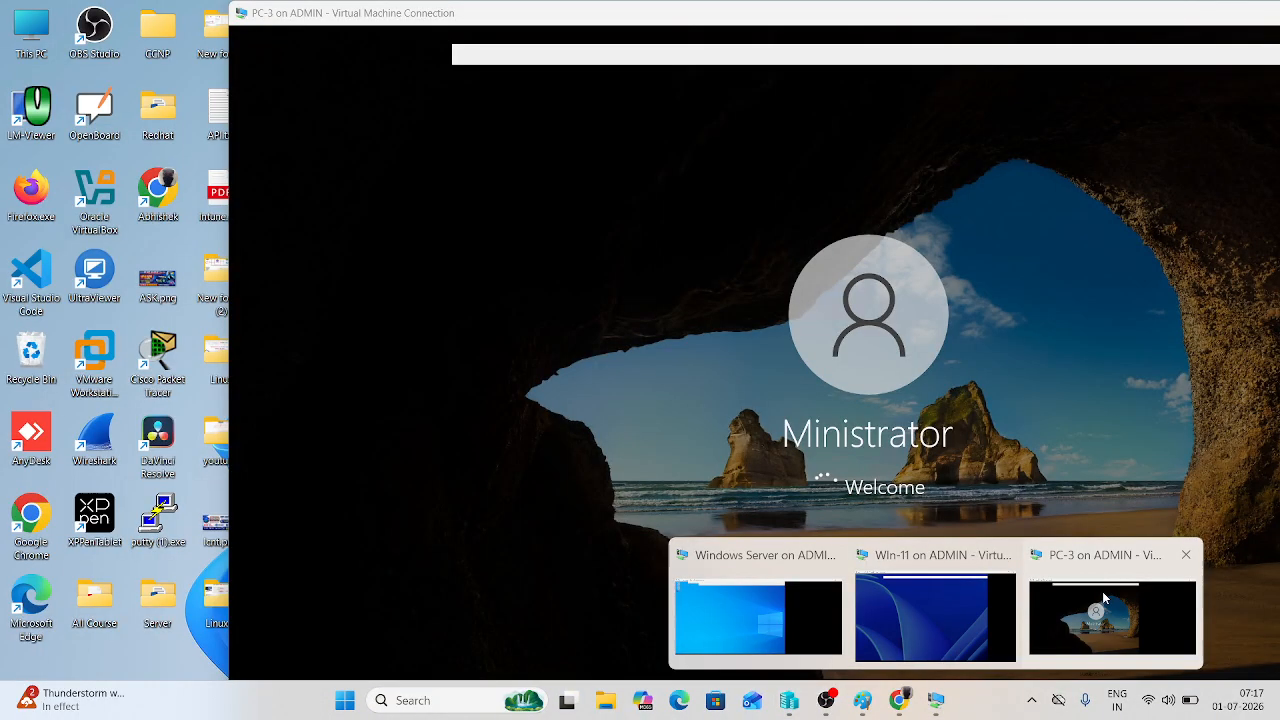
click(1090, 588)
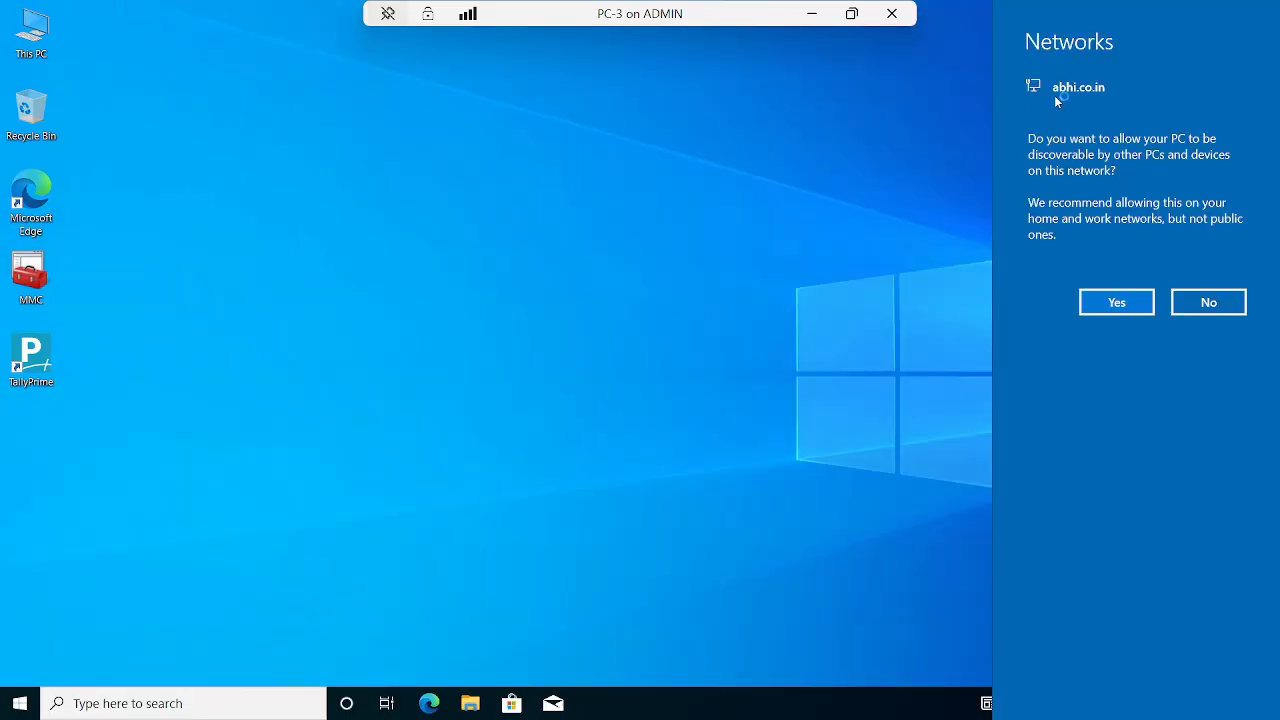
click(569, 299)
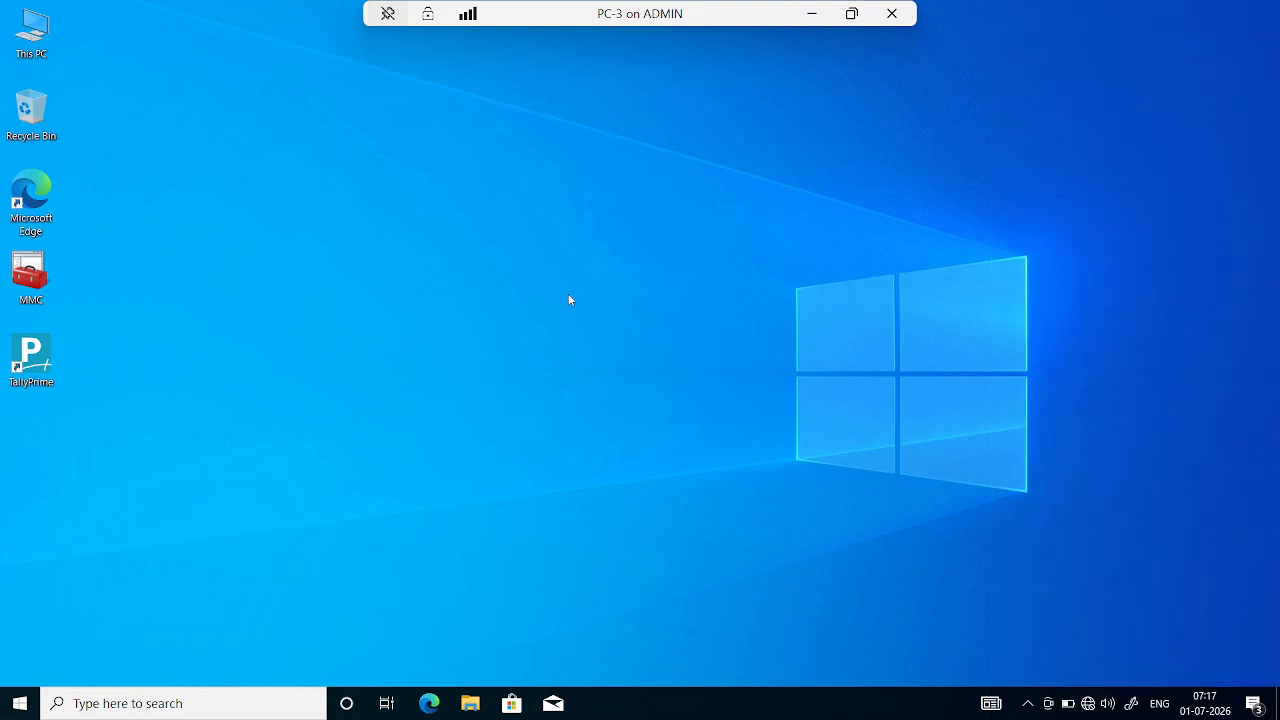
Step: Open Command Prompt on PC-3 through cmd and run ipconfig to check its assigned IPv4 address
key(super+r)
text(cmd)
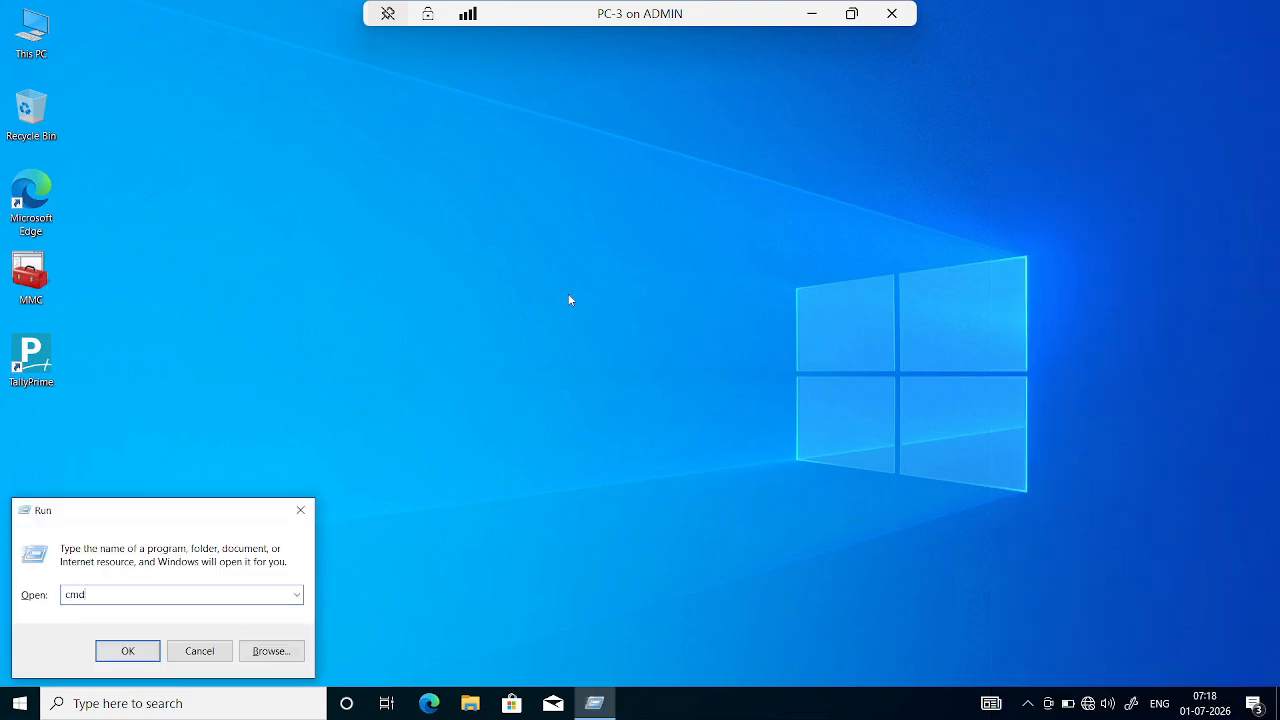
key(Return)
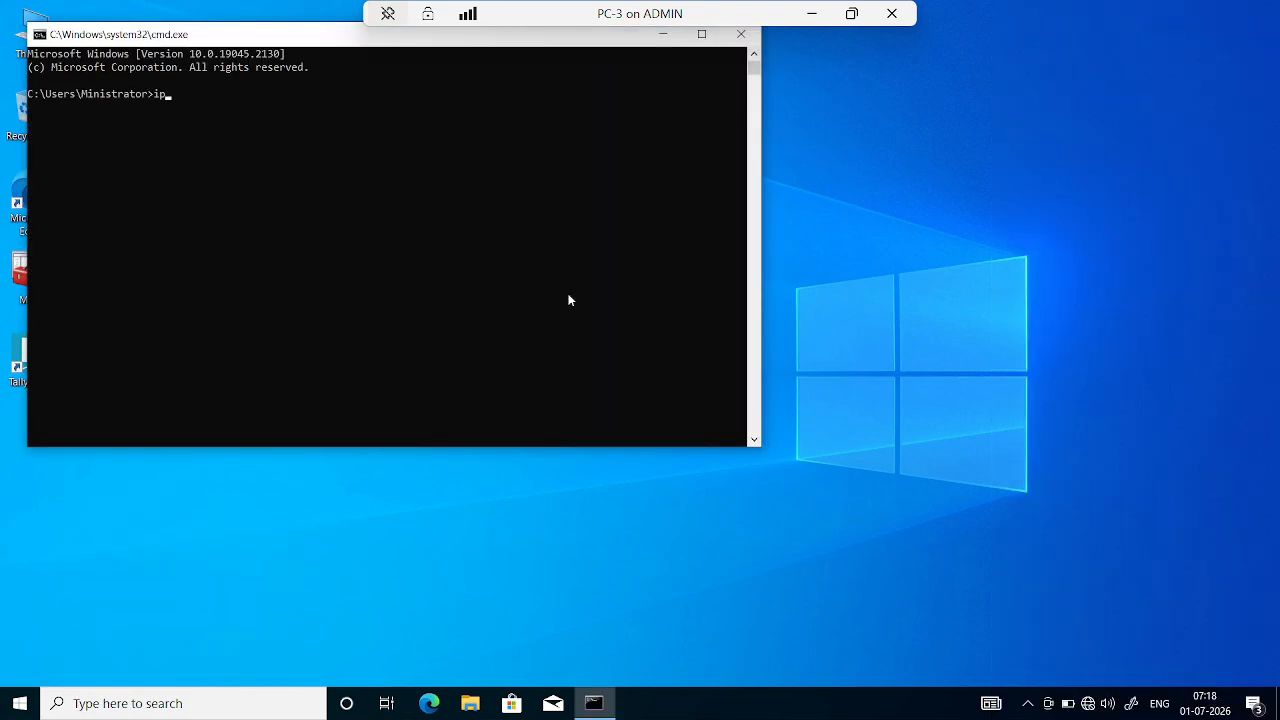
key(Return)
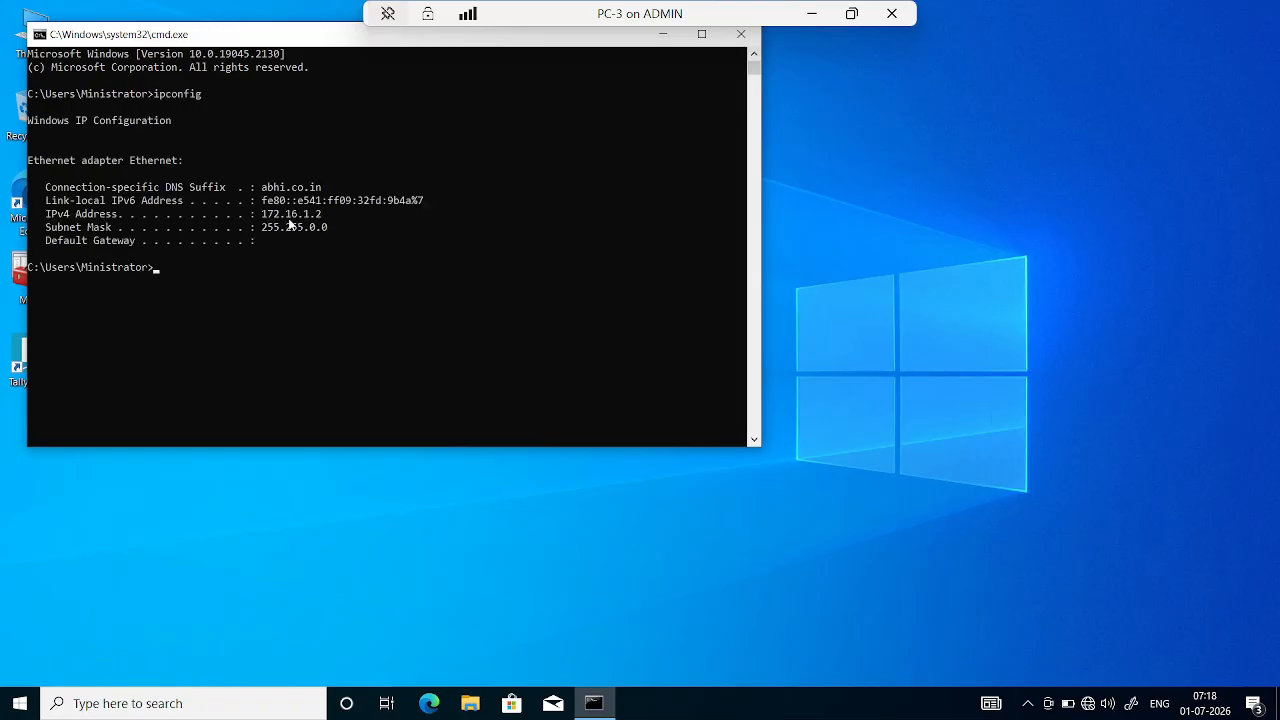
click(271, 282)
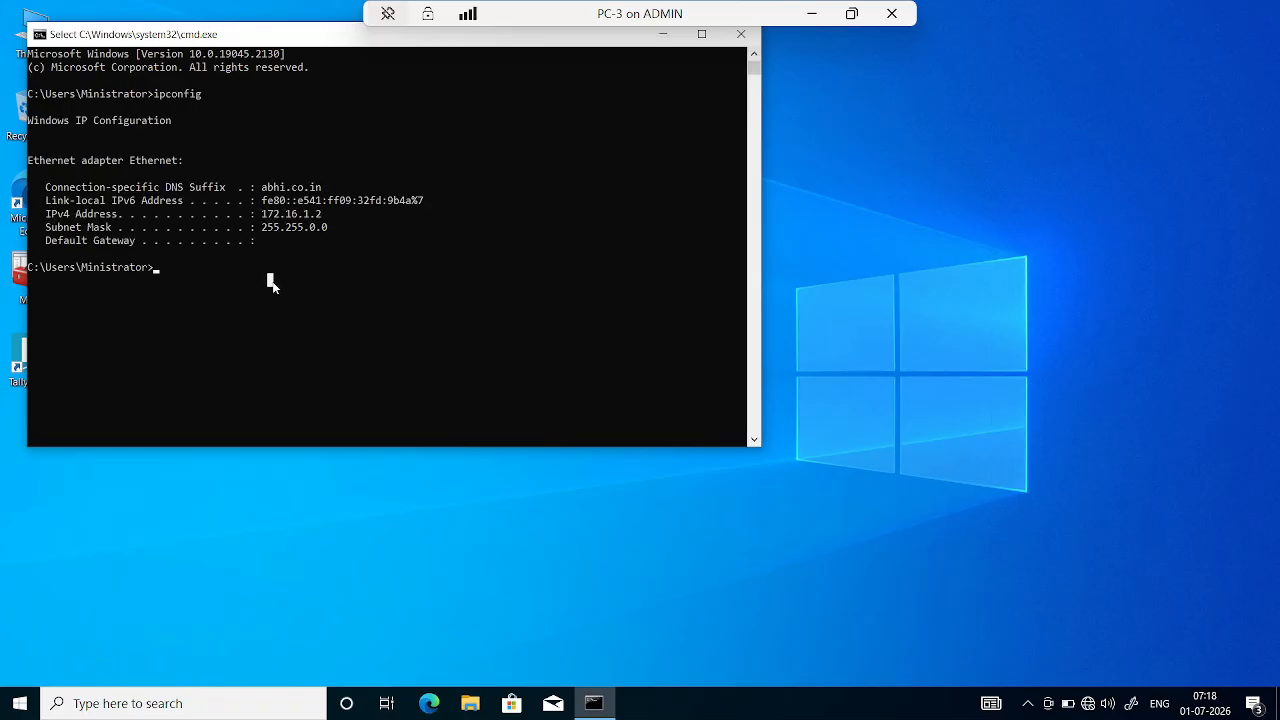
Step: Open Network Connections with ncpa.cpl, inspect the Ethernet adapter's TCP/IPv4 properties, and close the windows without changes
text(ncpa.cp)
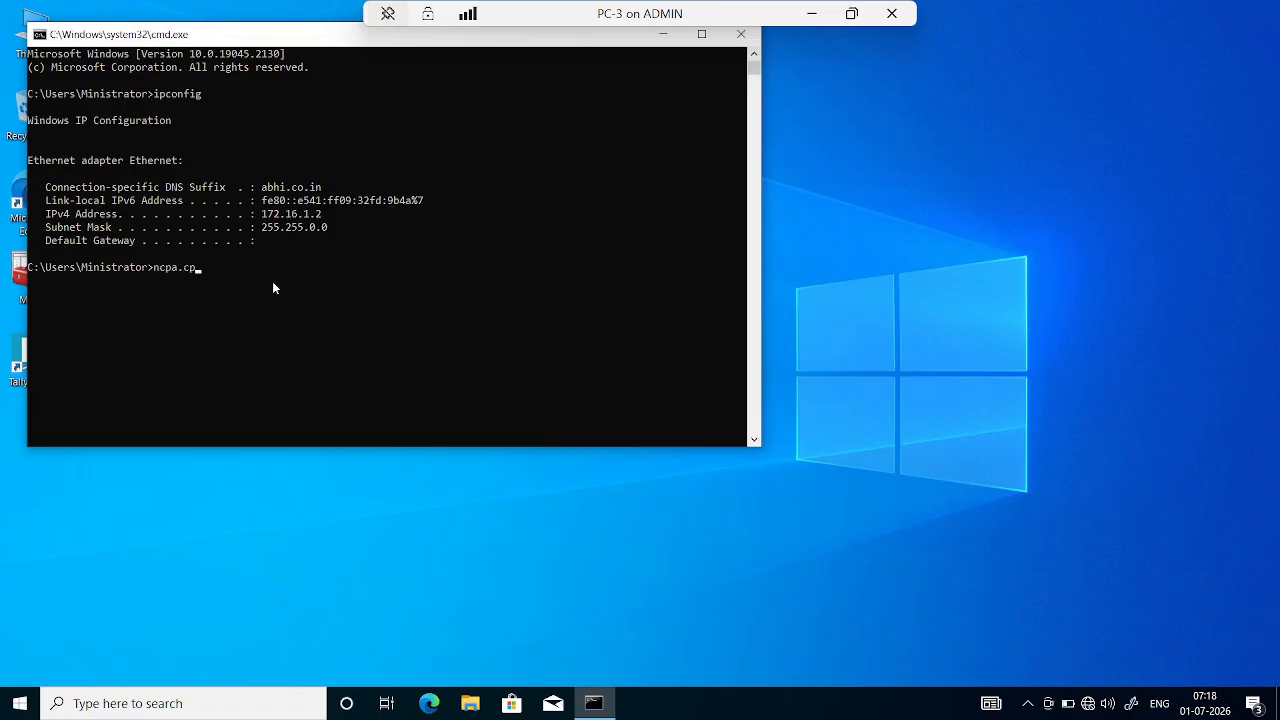
text(l)
key(Return)
right_click(294, 230)
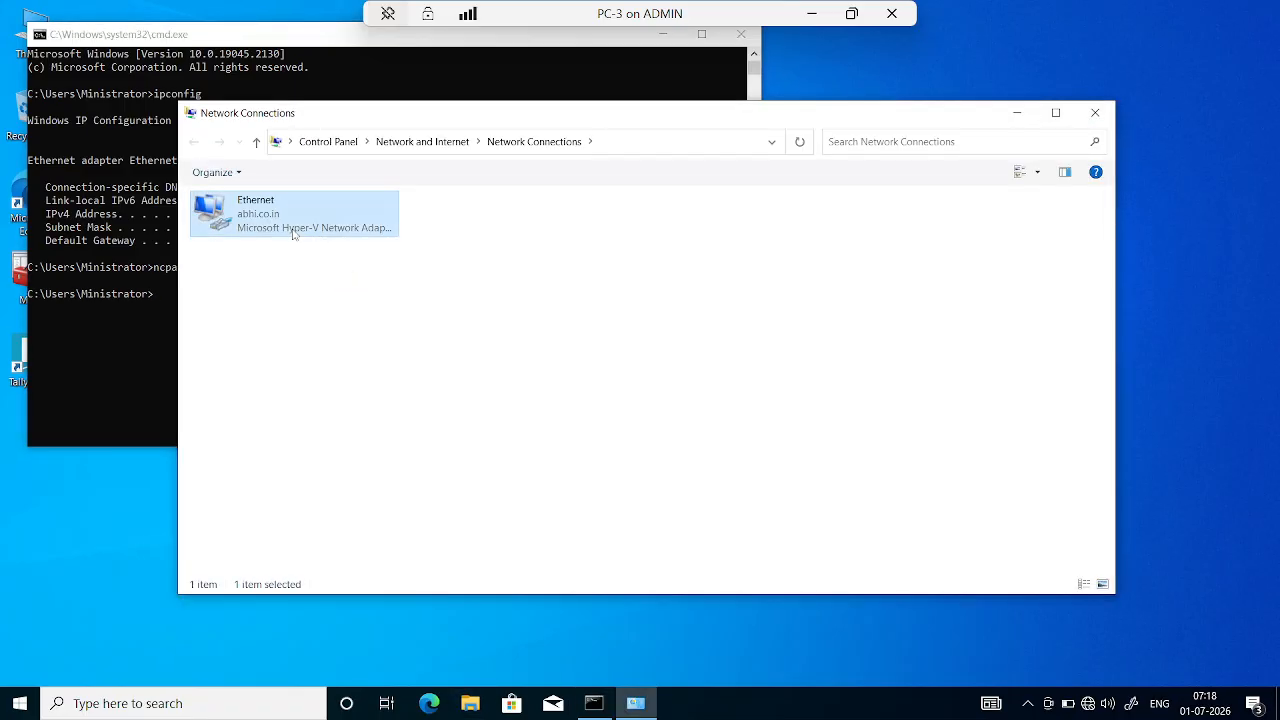
click(348, 390)
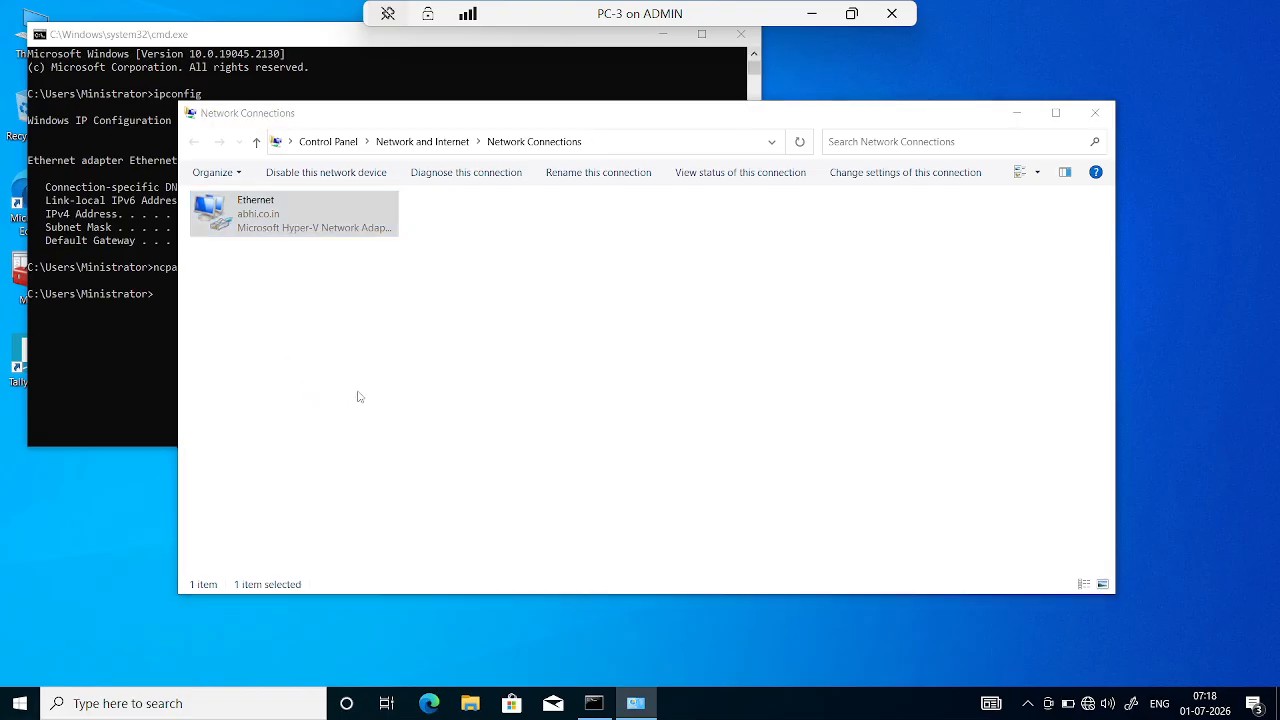
double_click(336, 365)
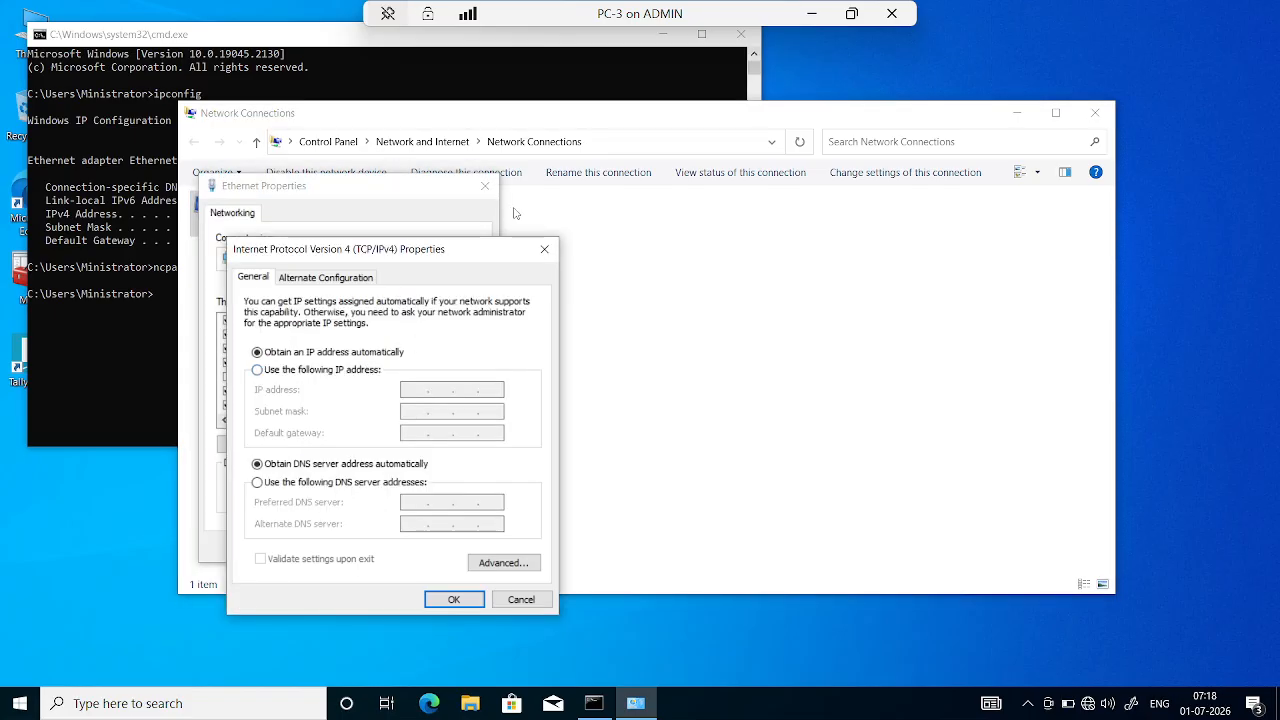
click(544, 249)
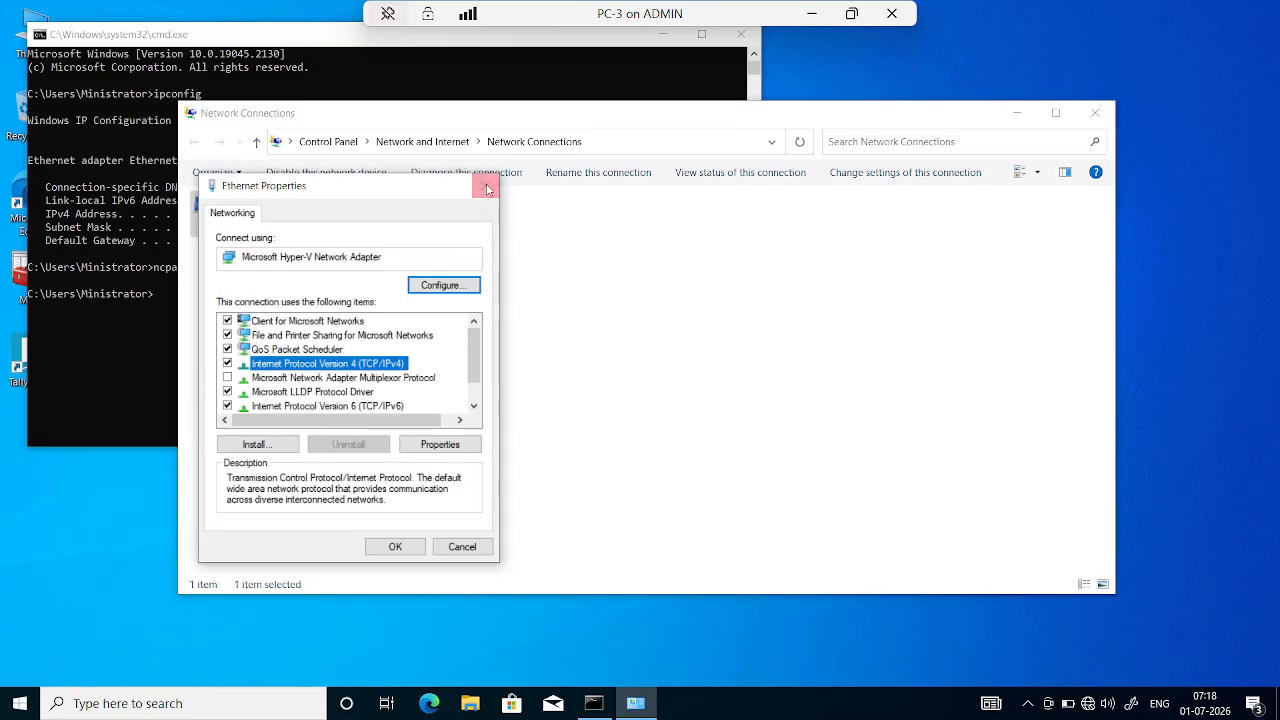
click(485, 186)
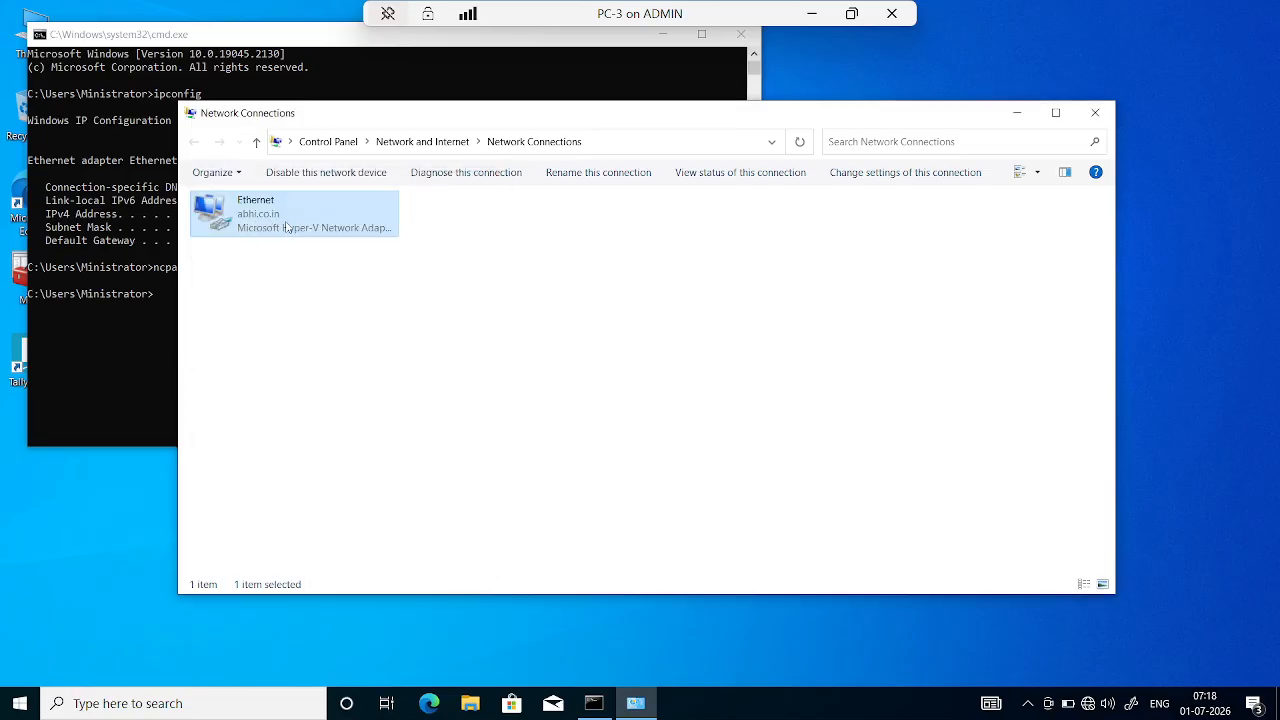
click(1101, 110)
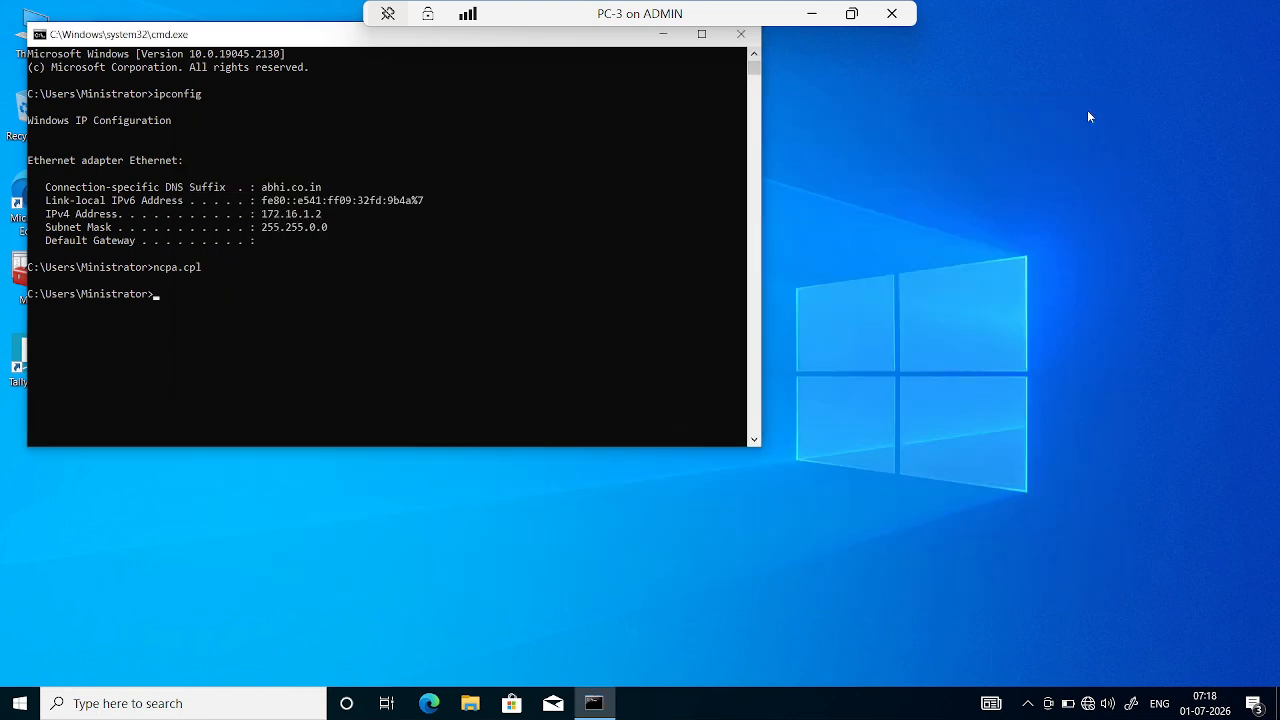
Step: Leave PC-3, close the Win-11 virtual machine's connection window, and turn off Win-11 from Hyper-V Manager
click(851, 13)
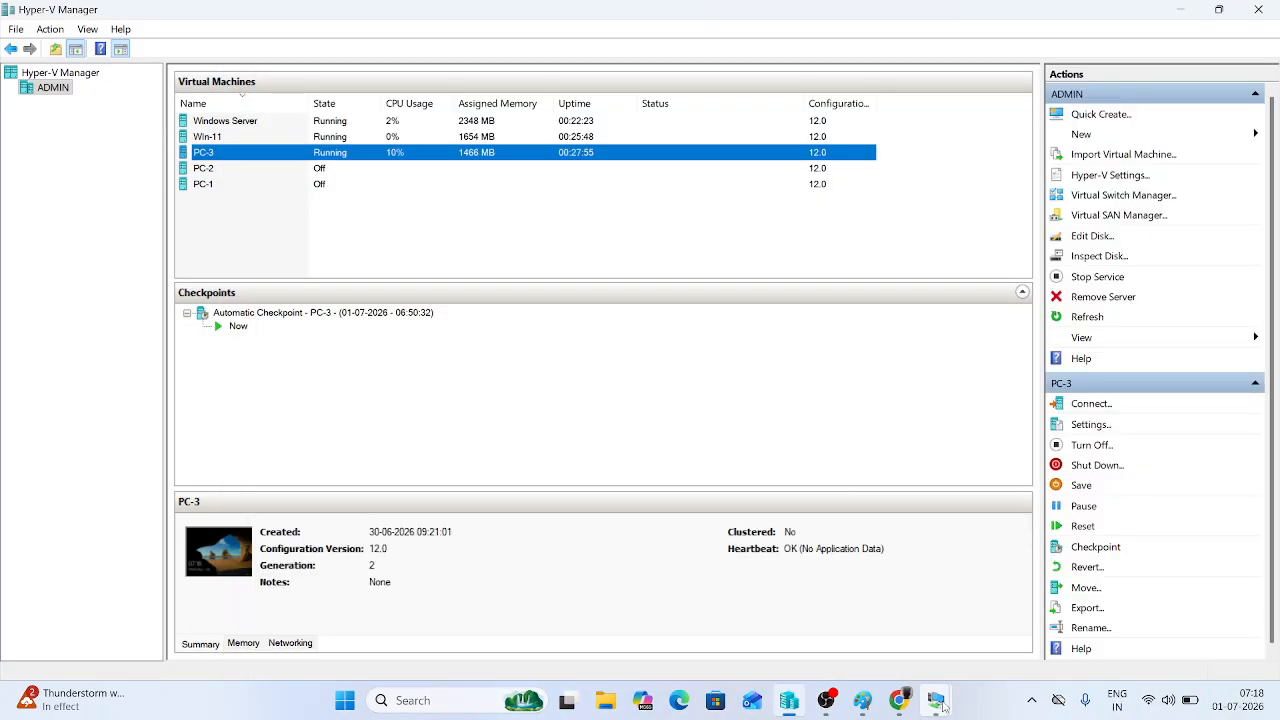
click(936, 701)
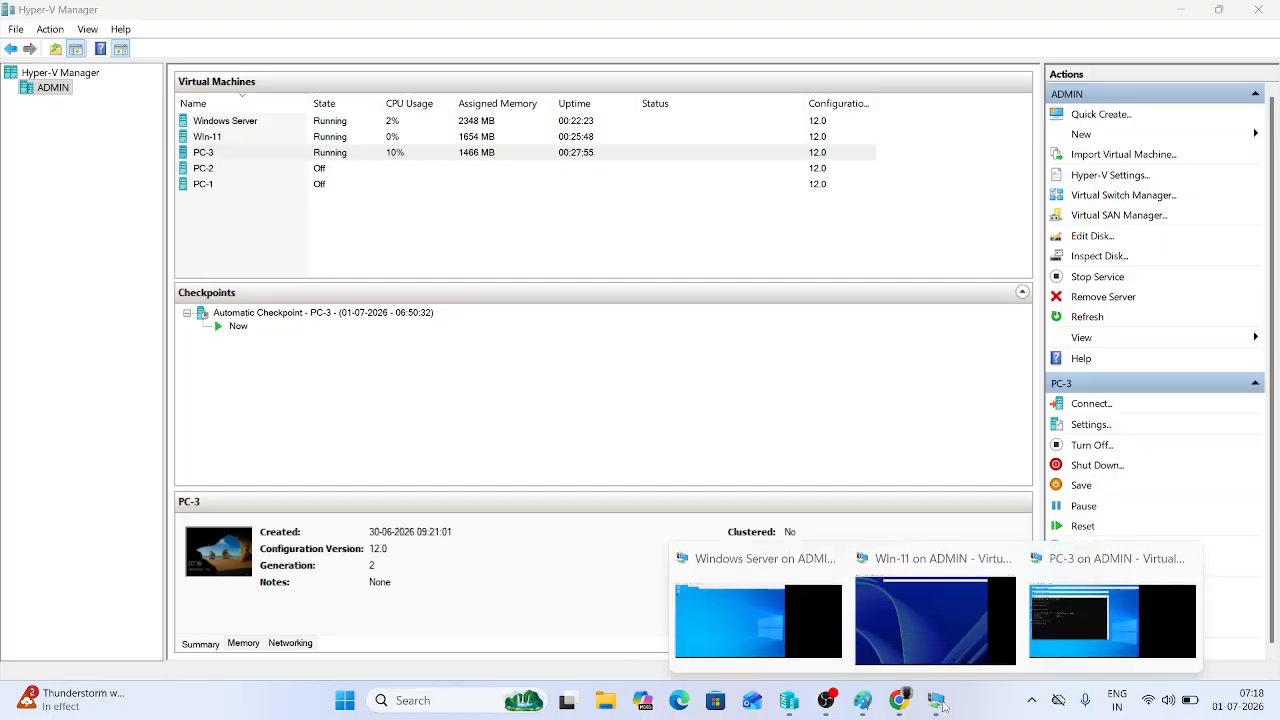
click(944, 645)
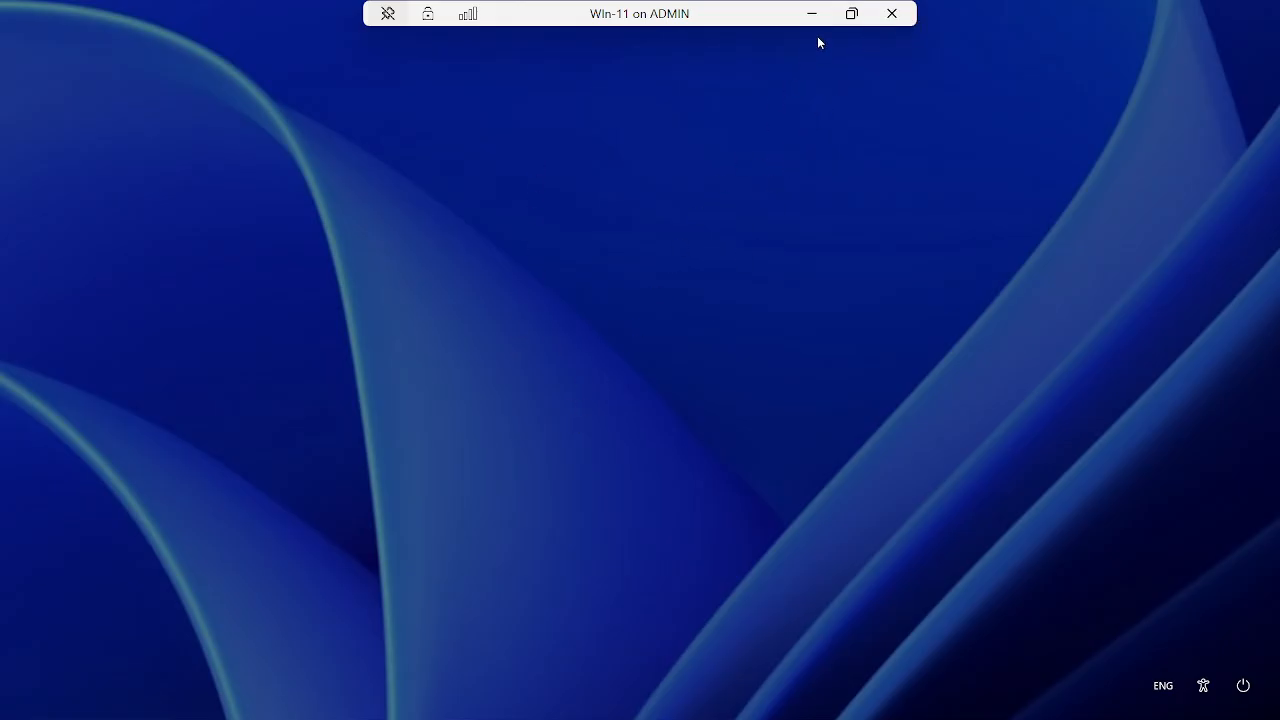
click(886, 14)
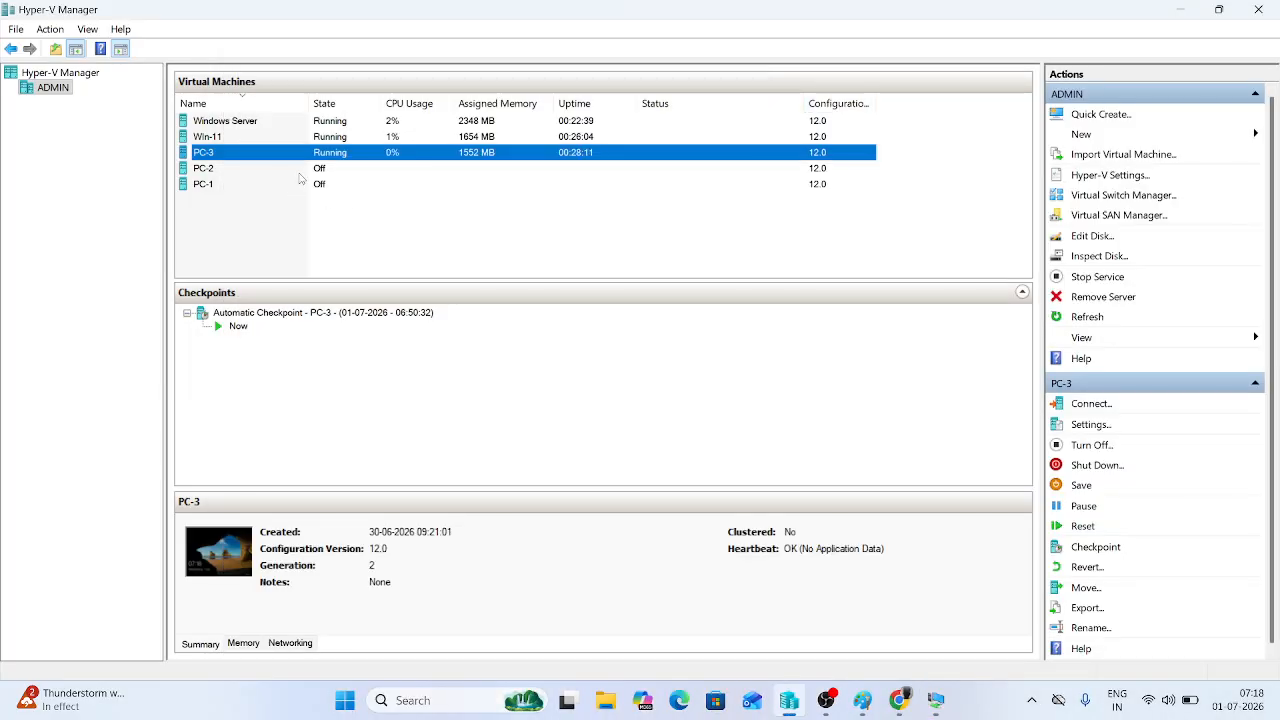
right_click(249, 141)
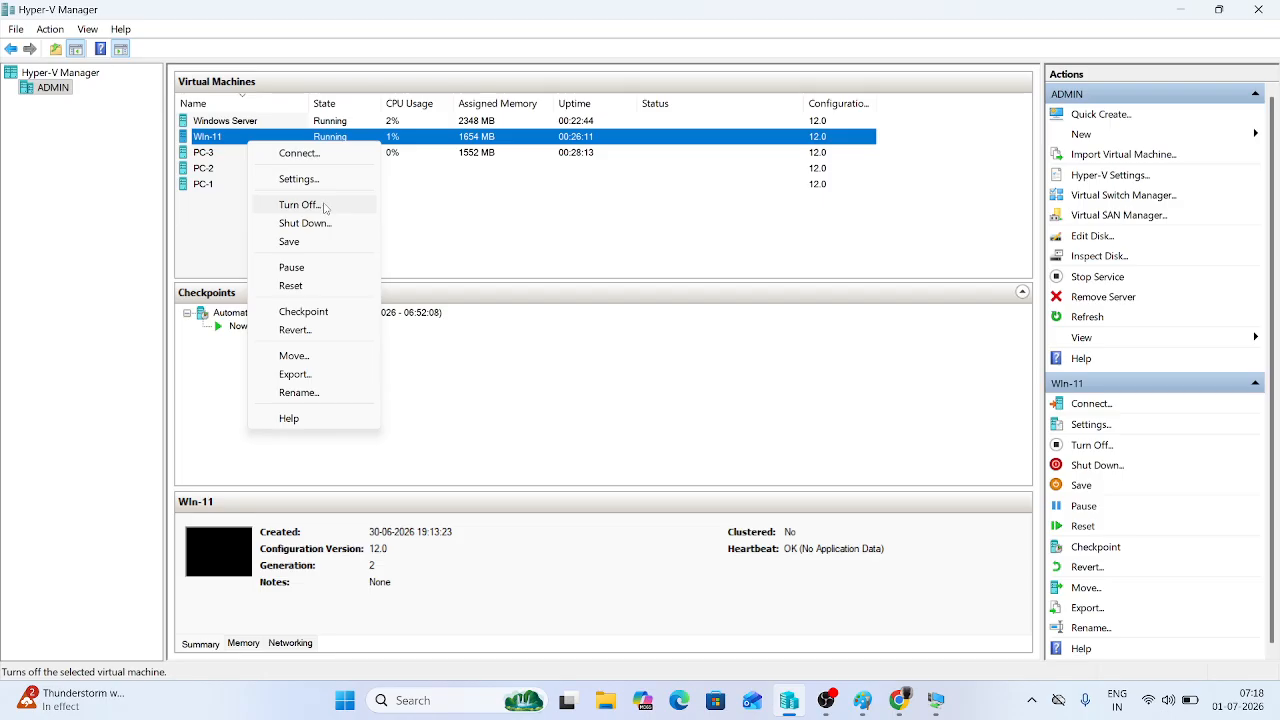
click(320, 205)
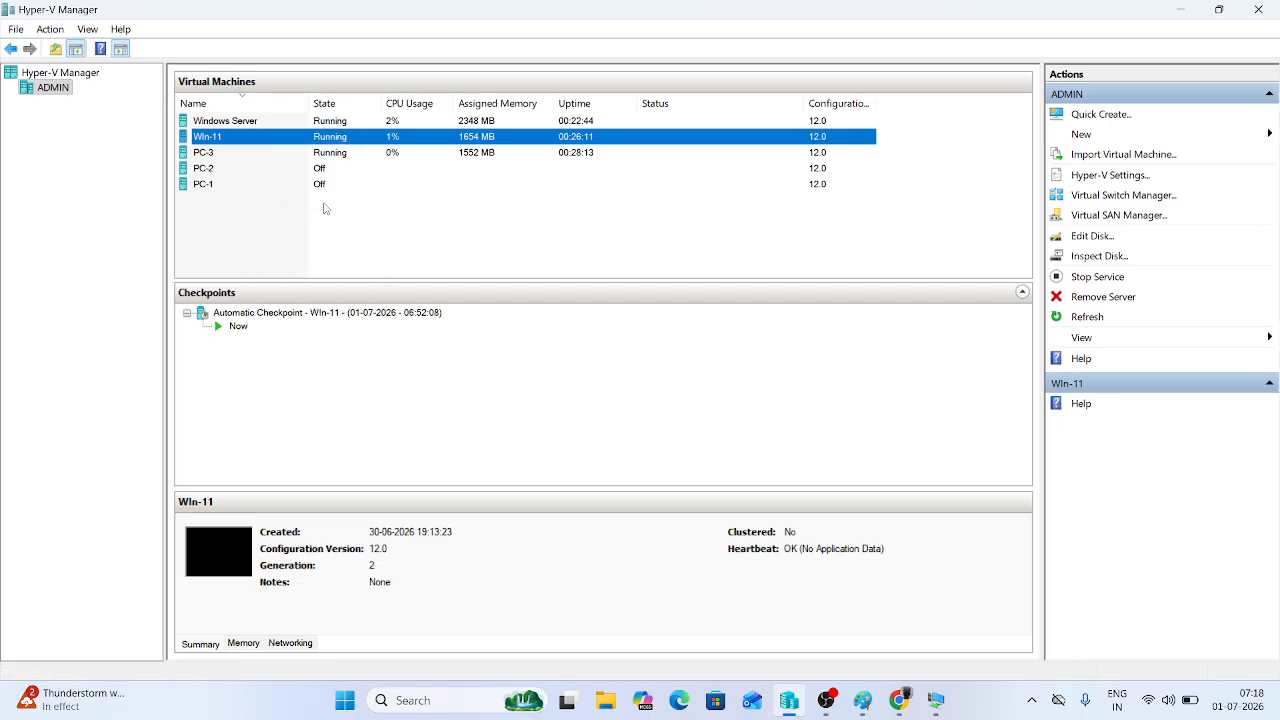
Step: Connect to the PC-2 virtual machine and start it
click(242, 168)
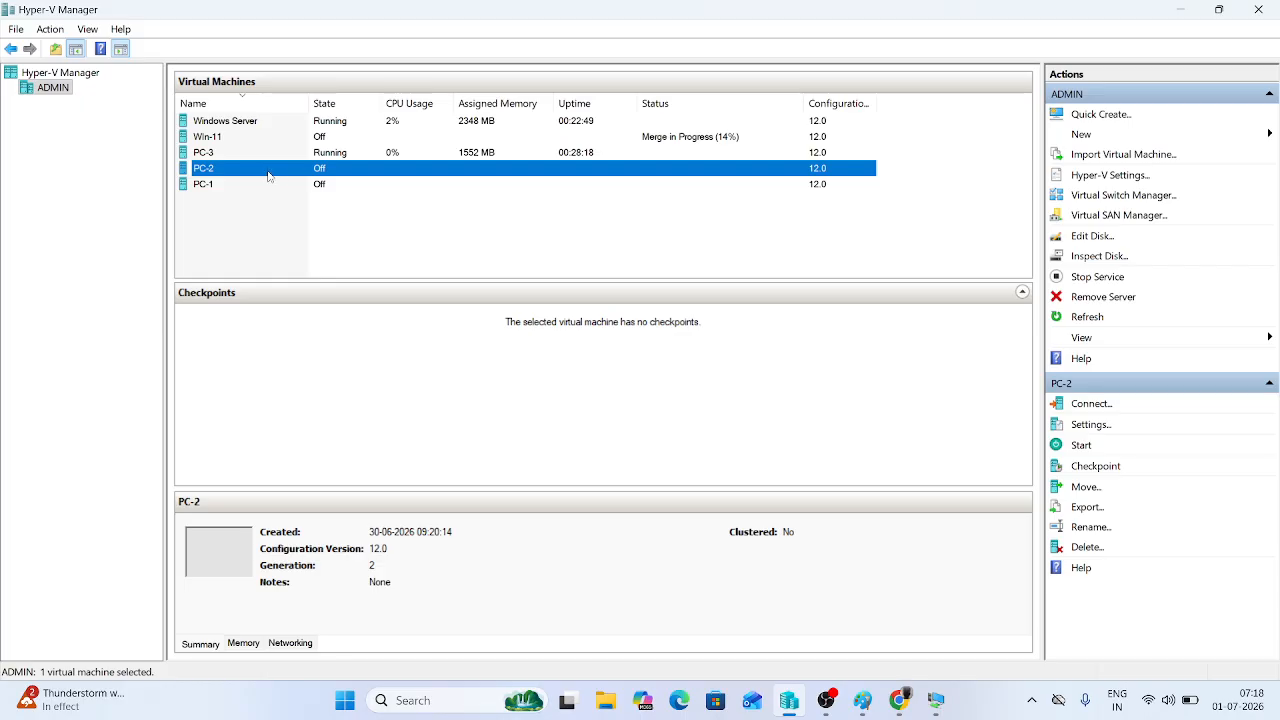
right_click(277, 171)
click(334, 182)
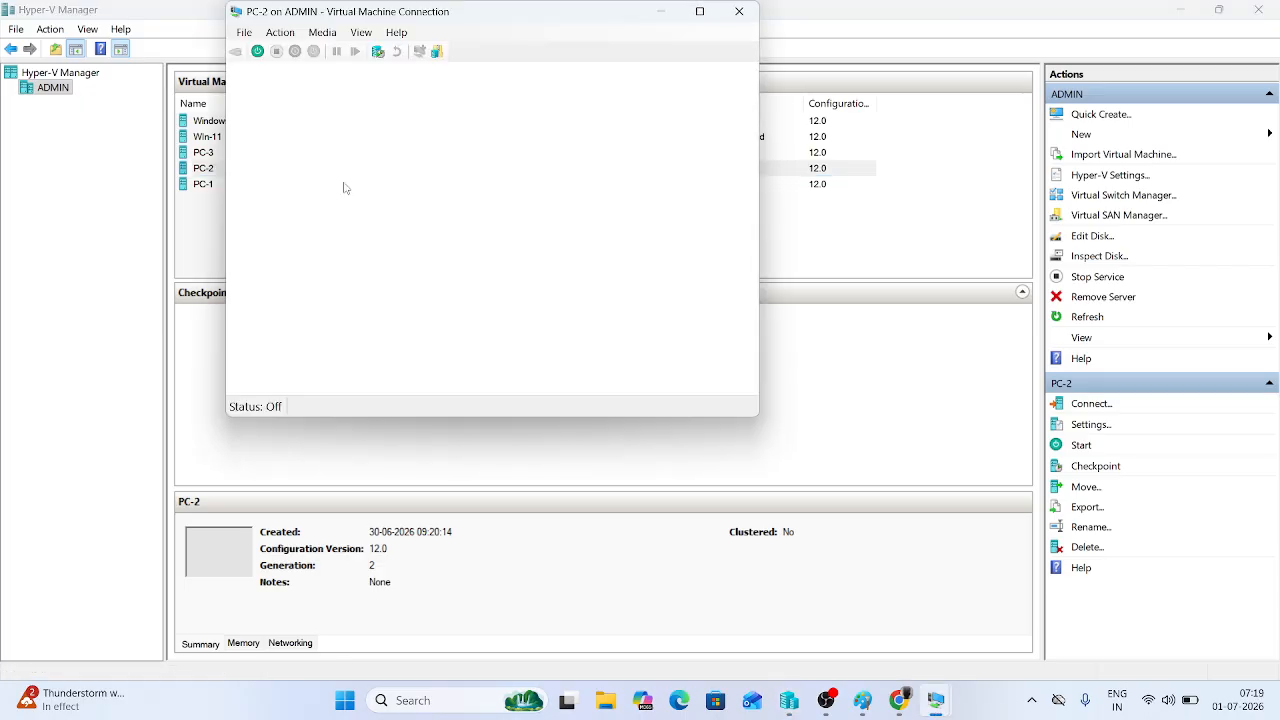
click(490, 250)
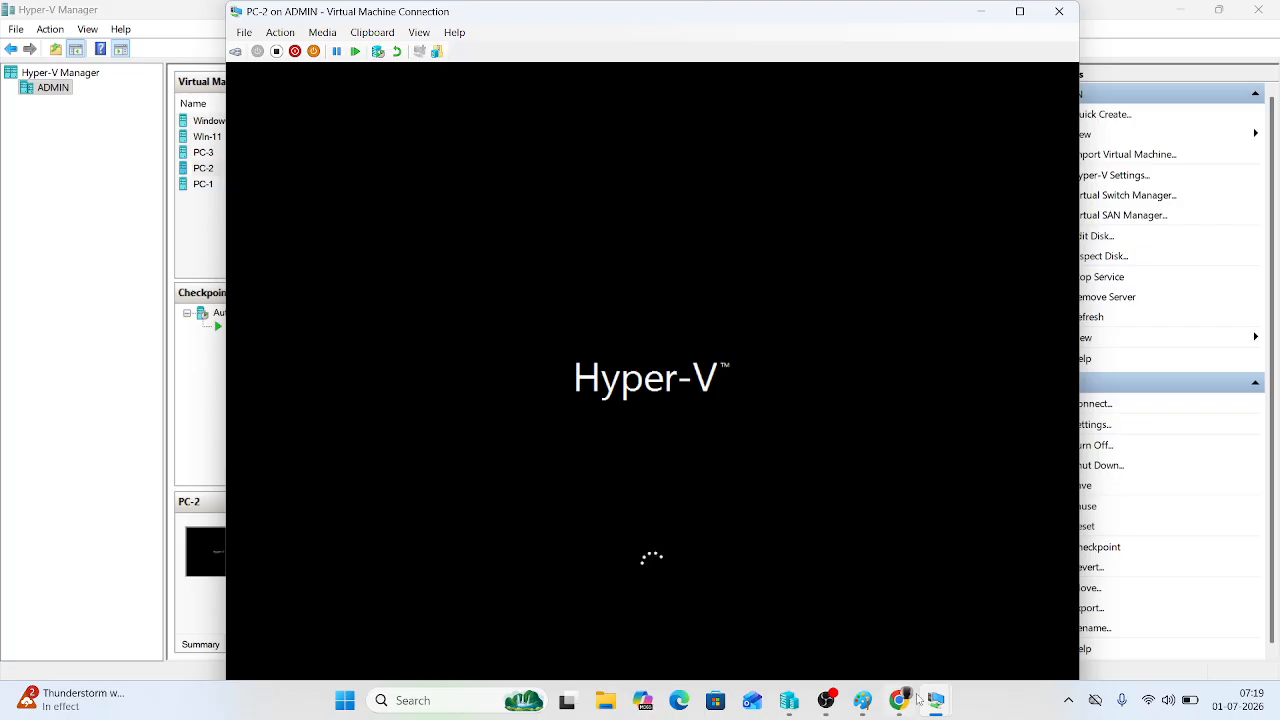
Step: Switch to the Windows Server virtual machine, restore the DHCP console and refresh the scope's address leases
mouse_move(935, 708)
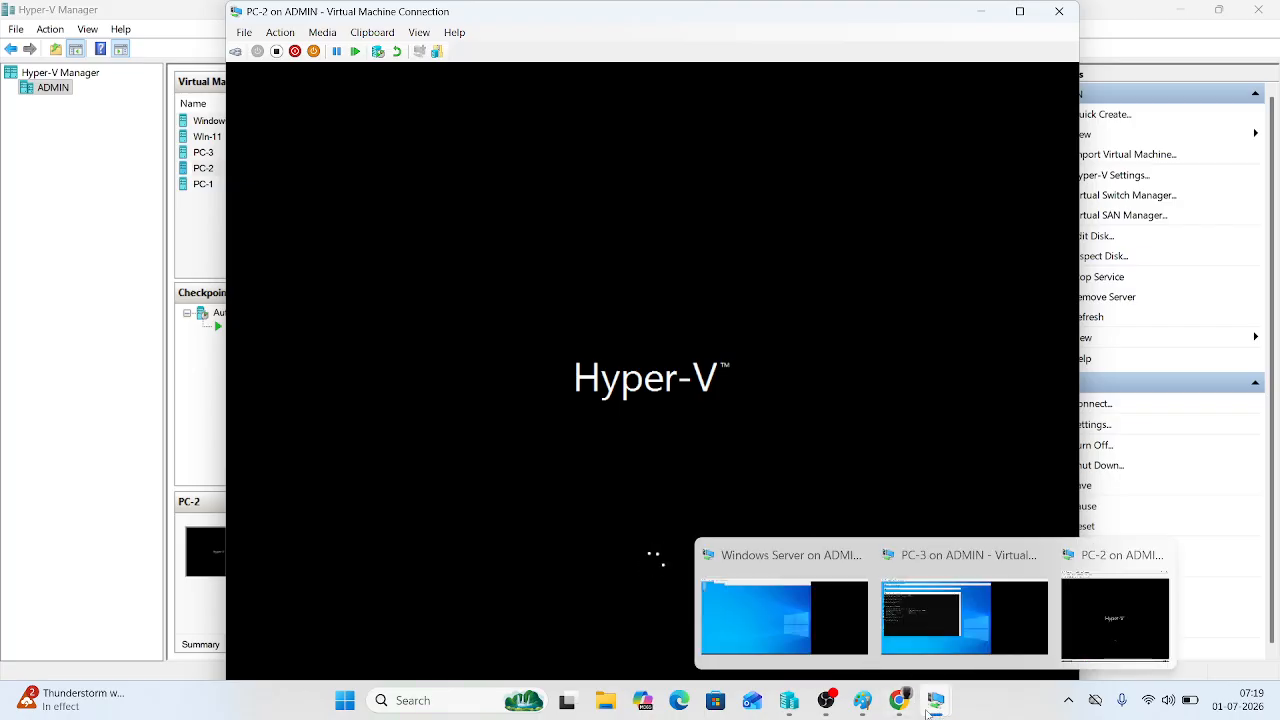
click(785, 615)
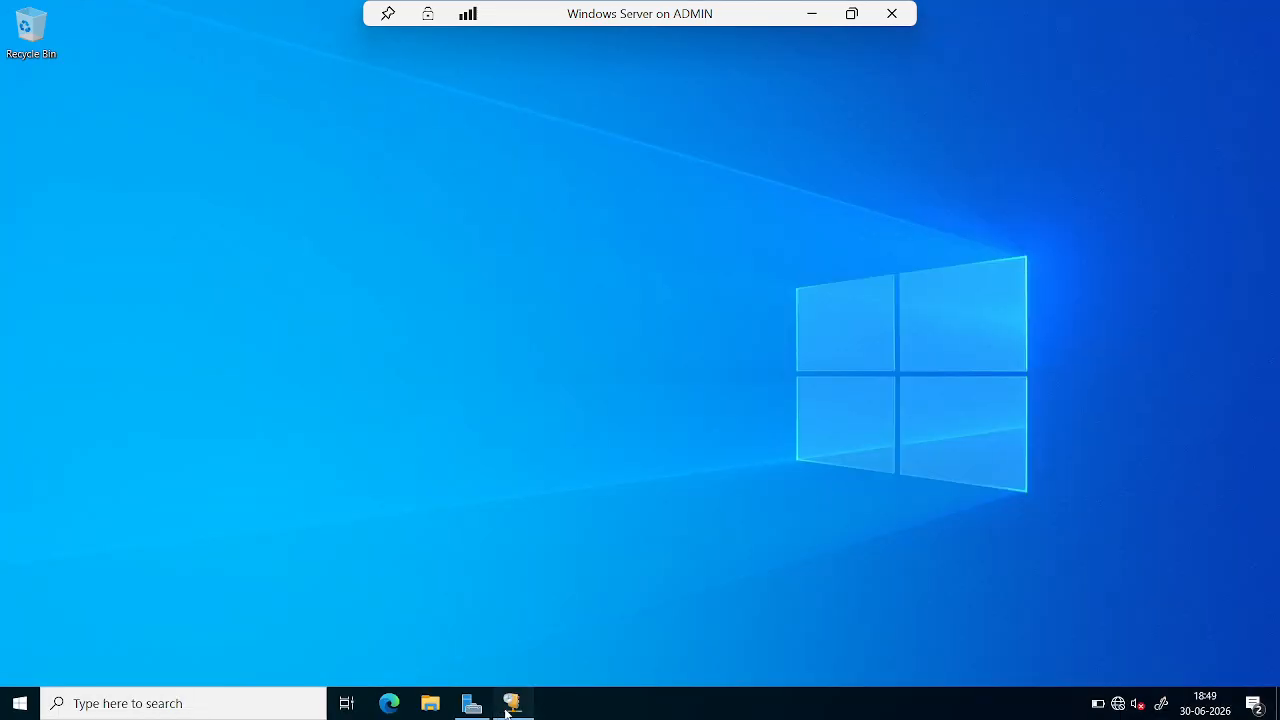
click(511, 703)
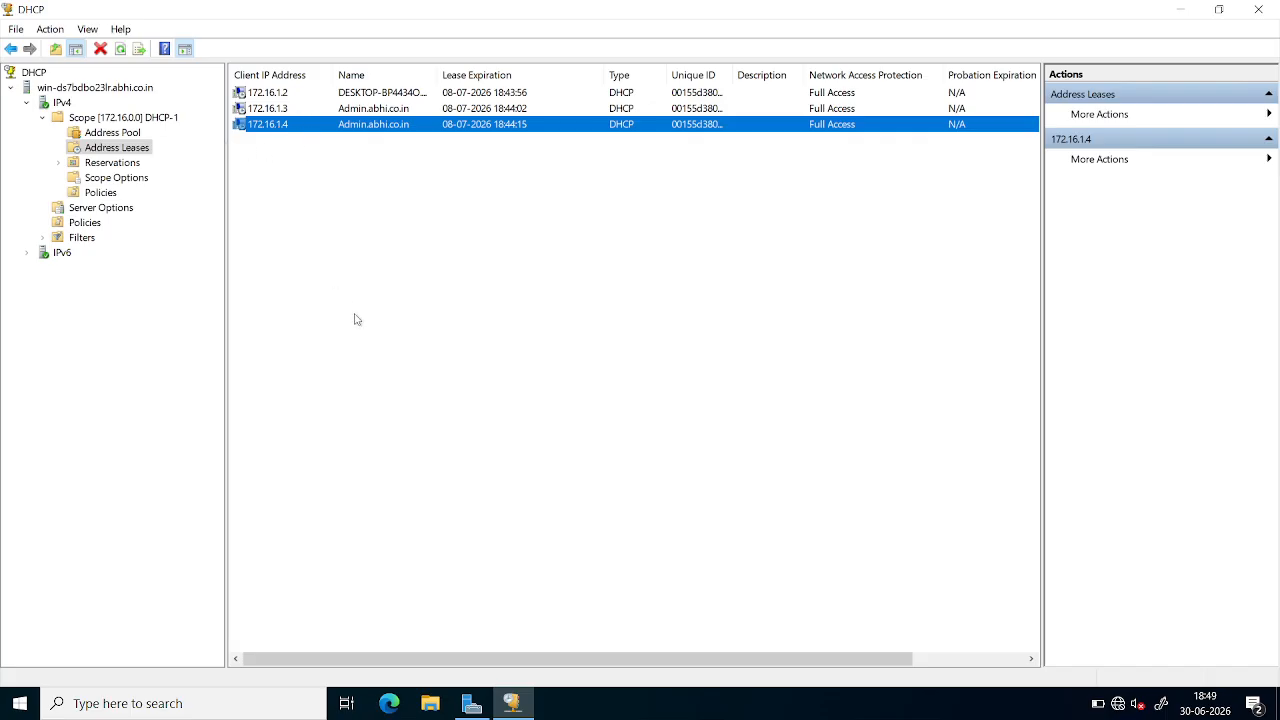
click(343, 181)
click(101, 49)
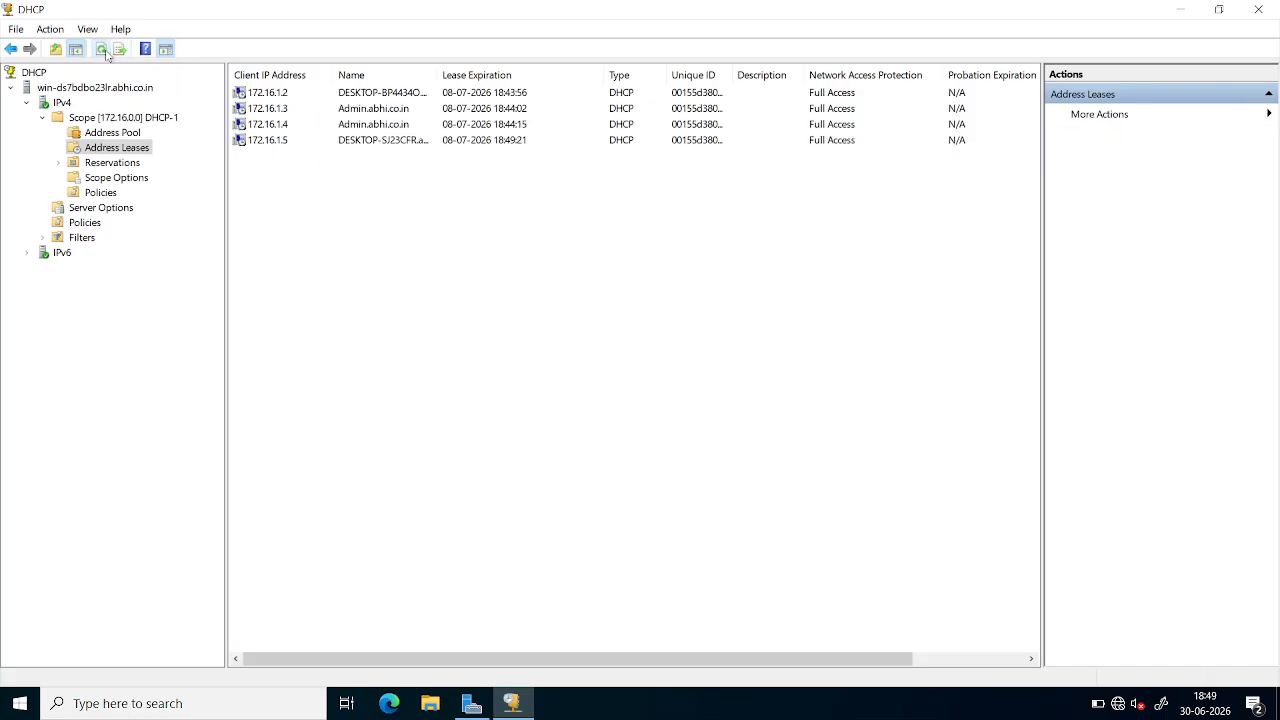
Step: Leave the Windows Server virtual machine, connect to PC-2 with the display size set to Full Screen, and sign in
click(292, 140)
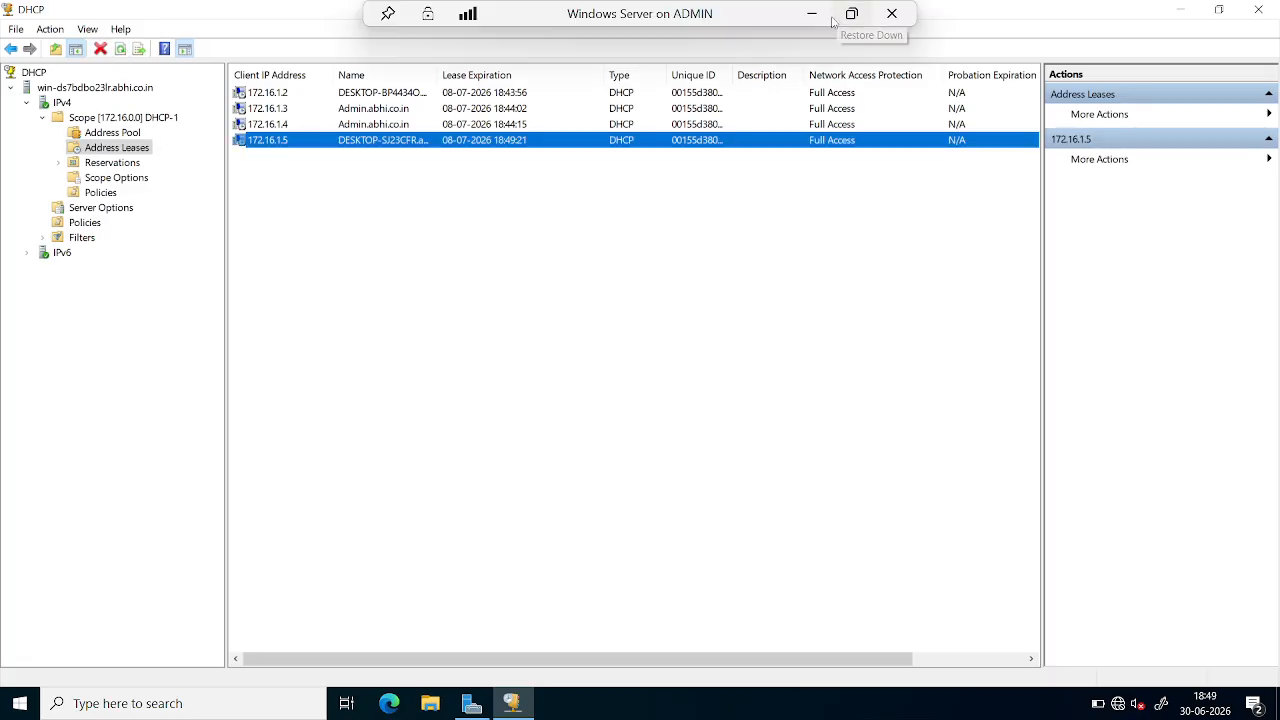
click(851, 14)
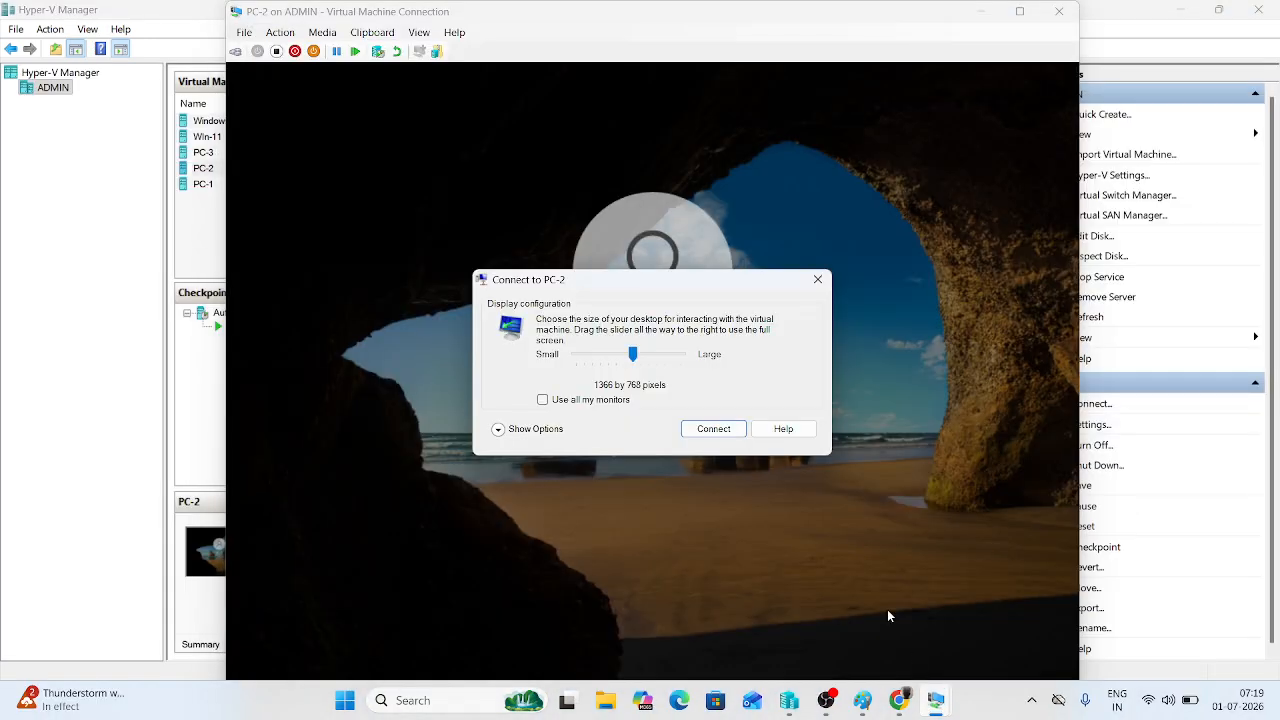
drag(633, 354, 688, 355)
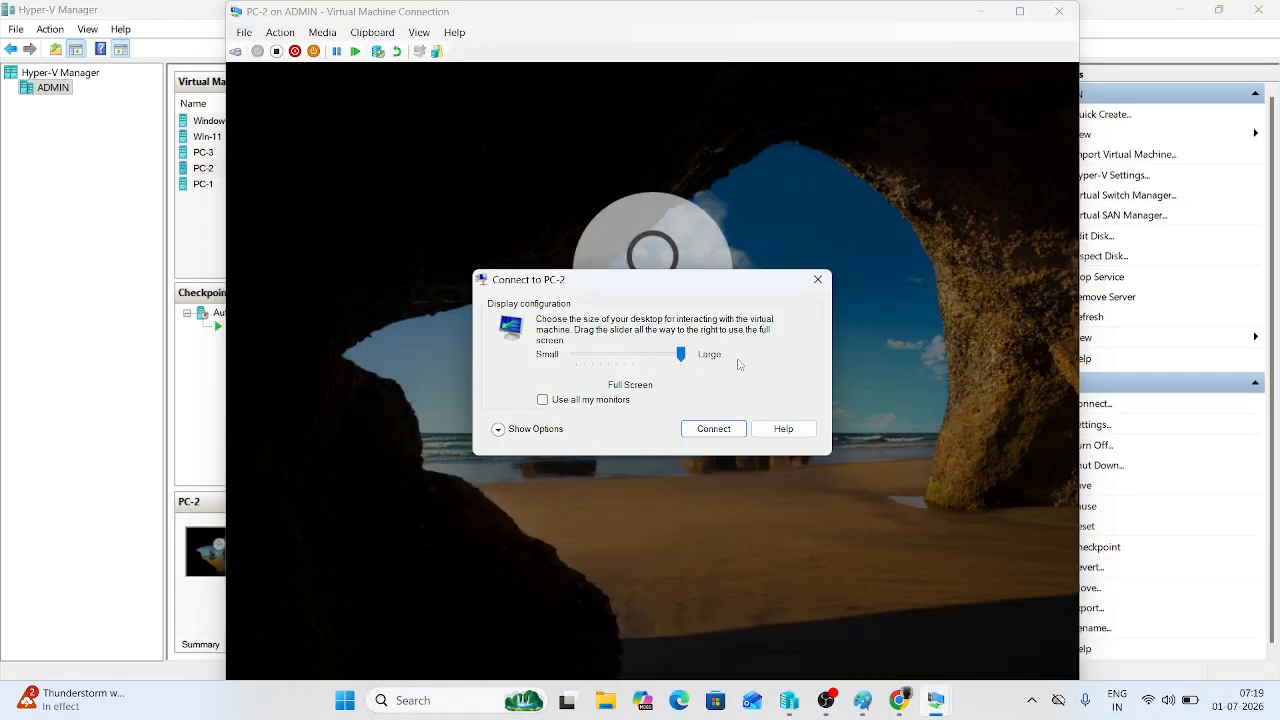
click(733, 436)
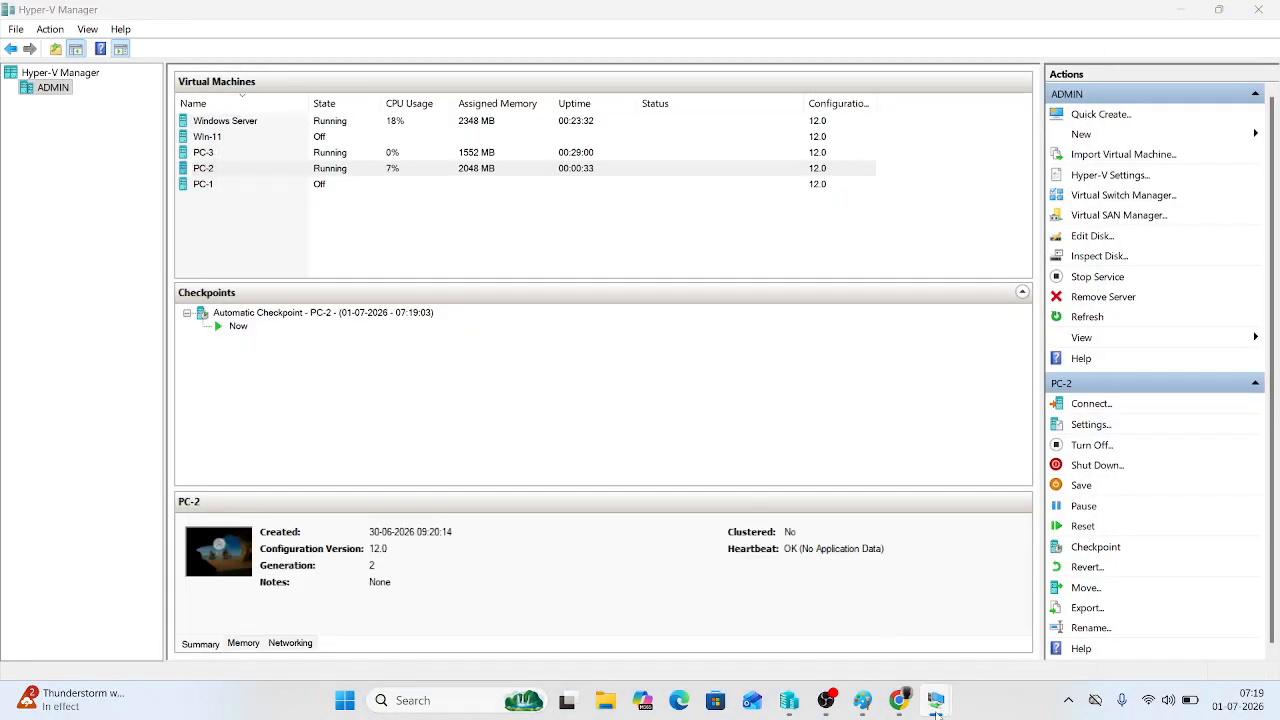
mouse_move(937, 705)
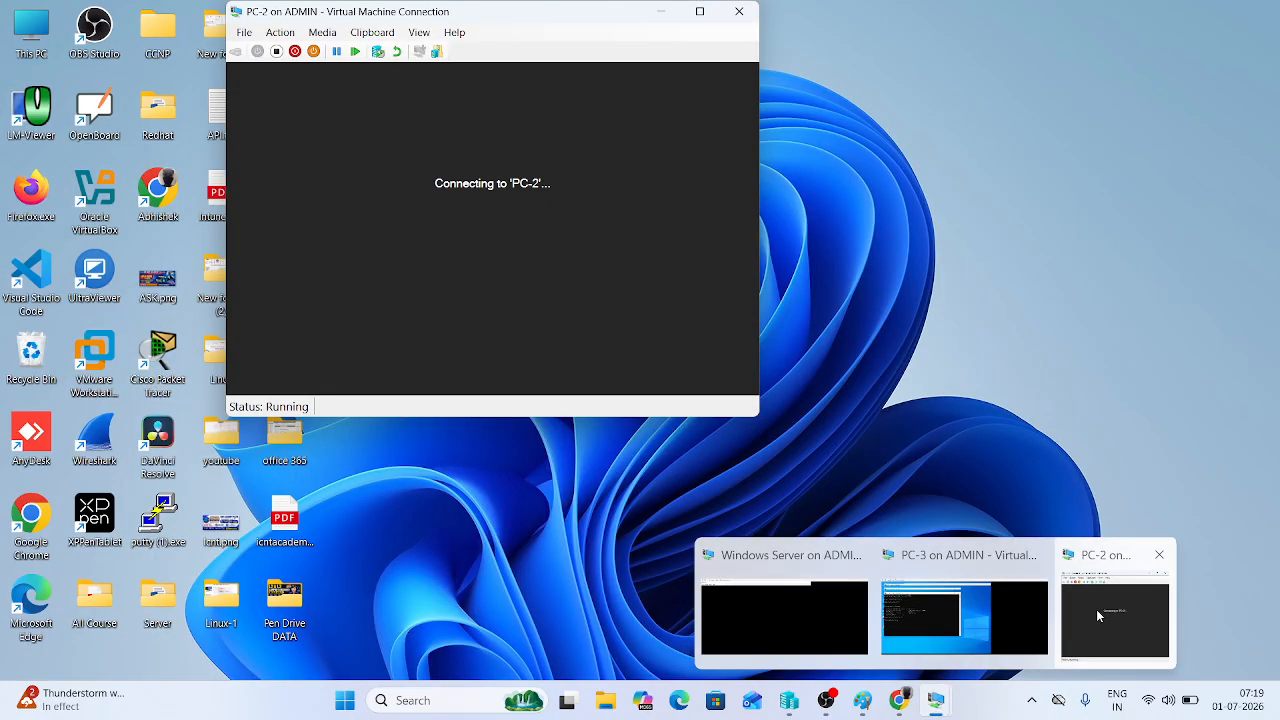
click(1096, 609)
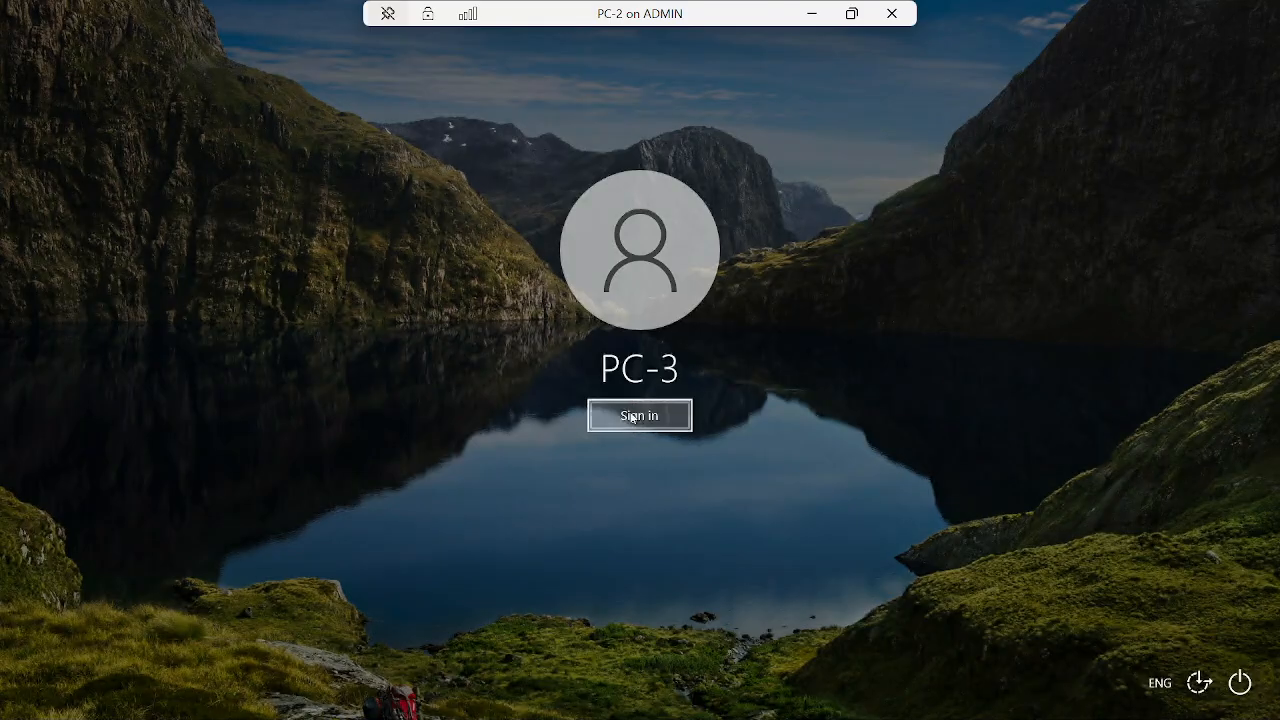
click(632, 416)
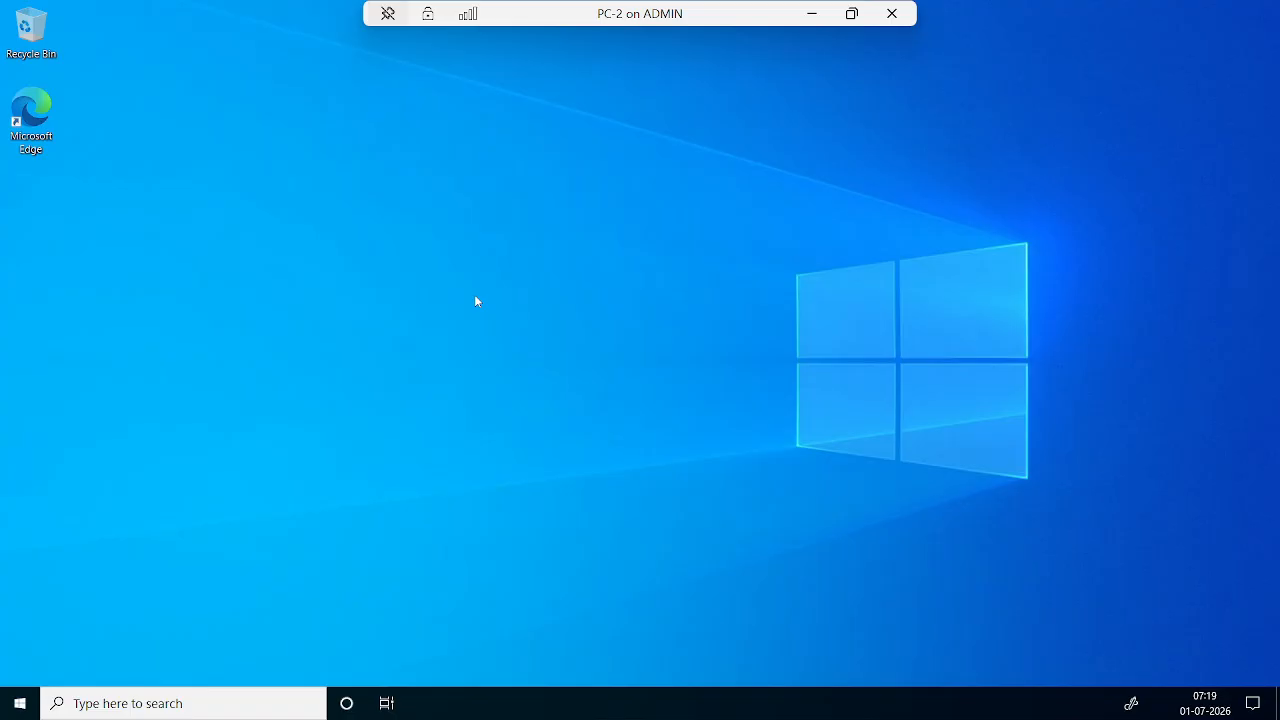
Step: Open a Command Prompt on PC-2 and run ipconfig to check the address assigned to its Ethernet adapter
key(super+r)
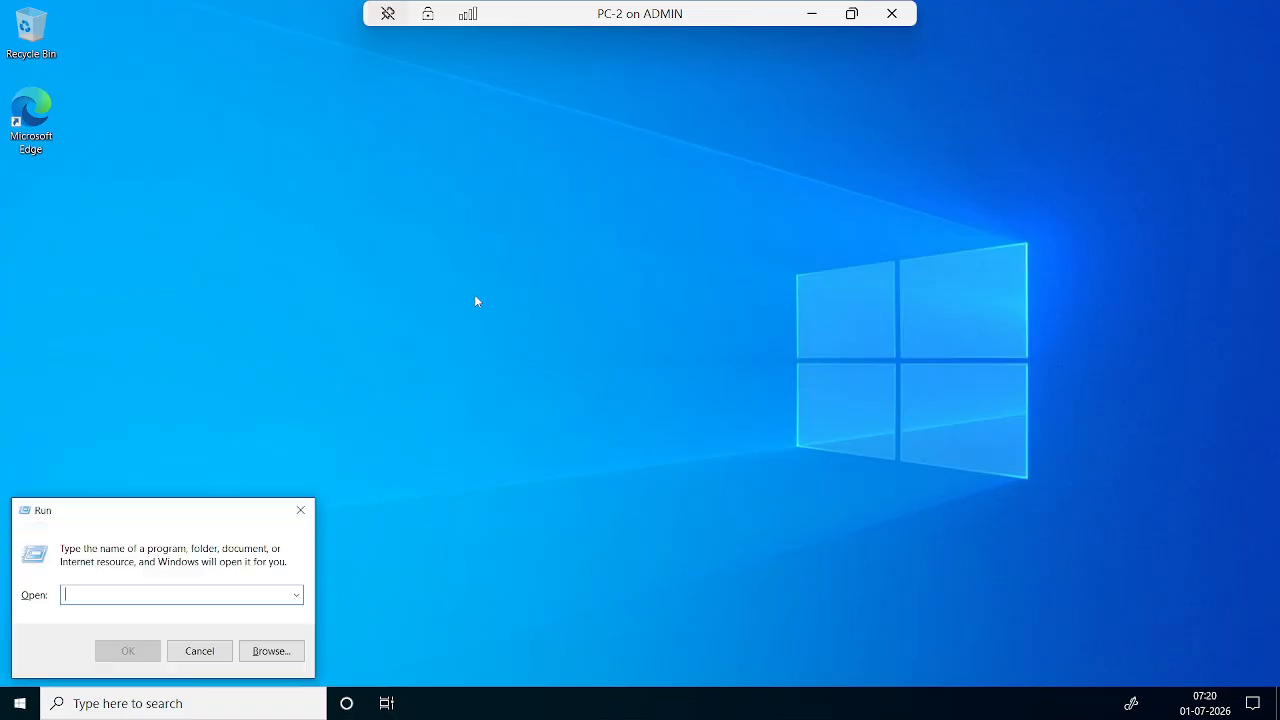
text(cmd)
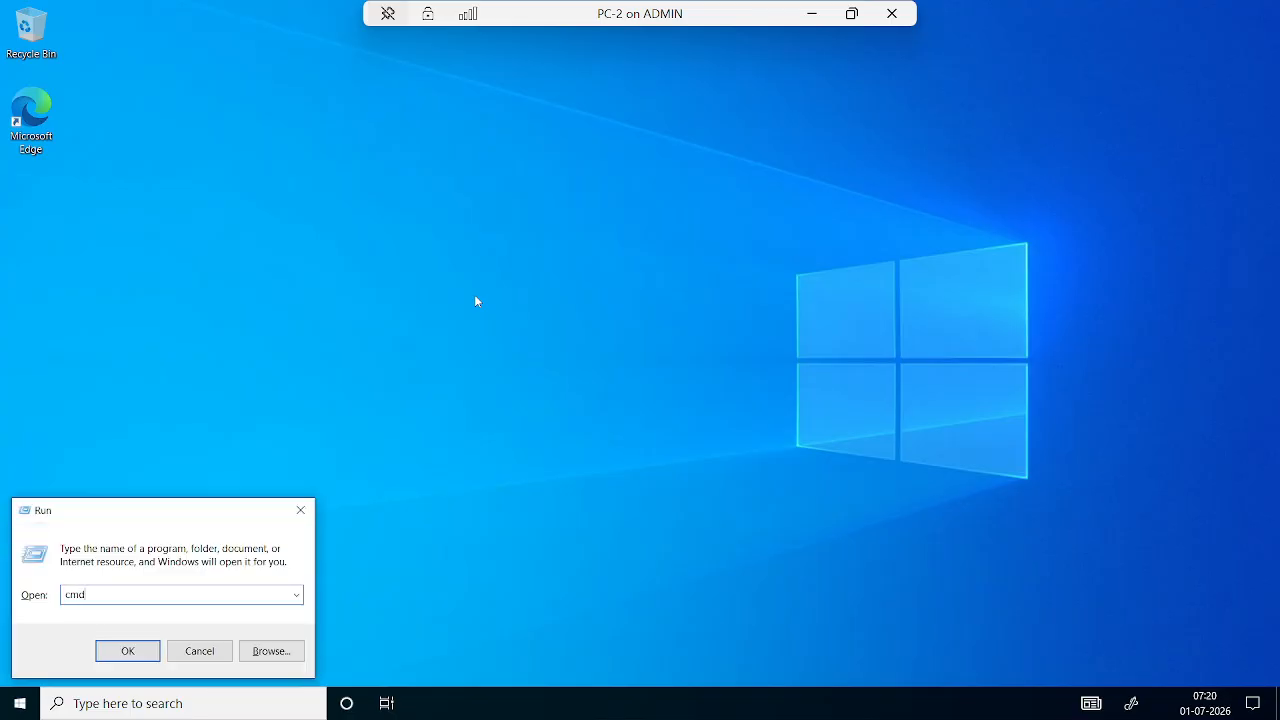
key(Return)
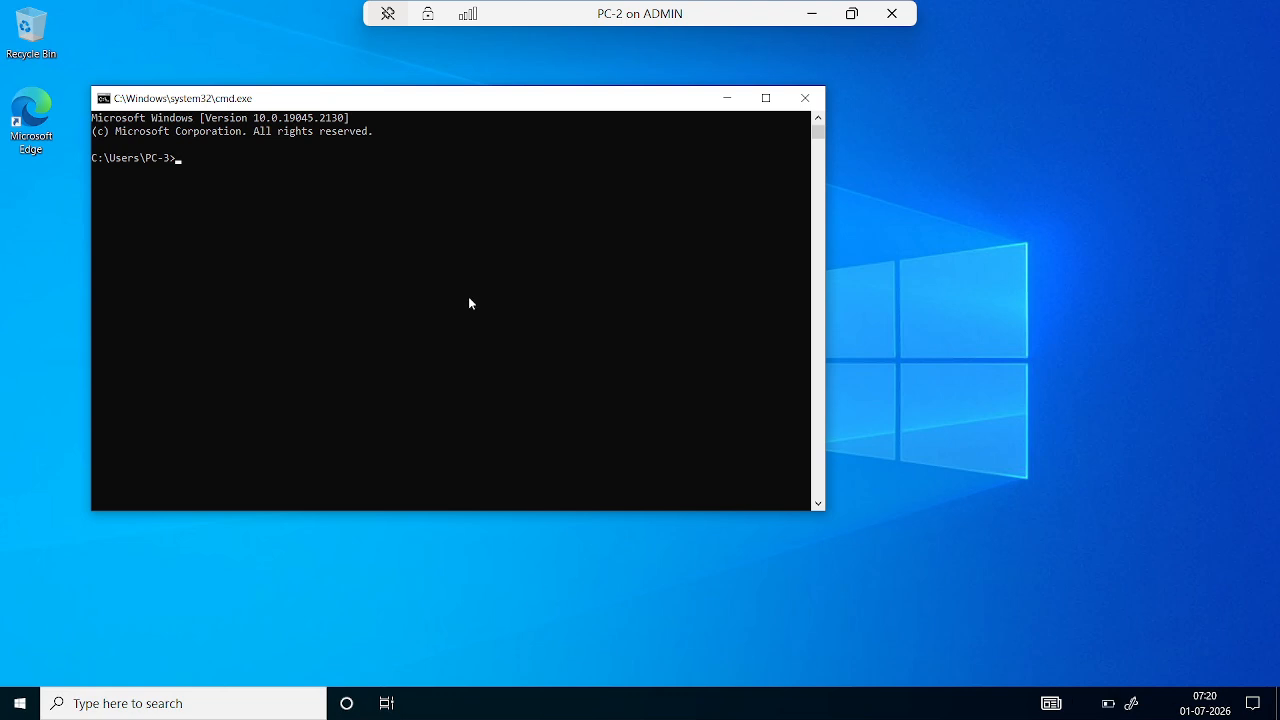
text(ipconfig)
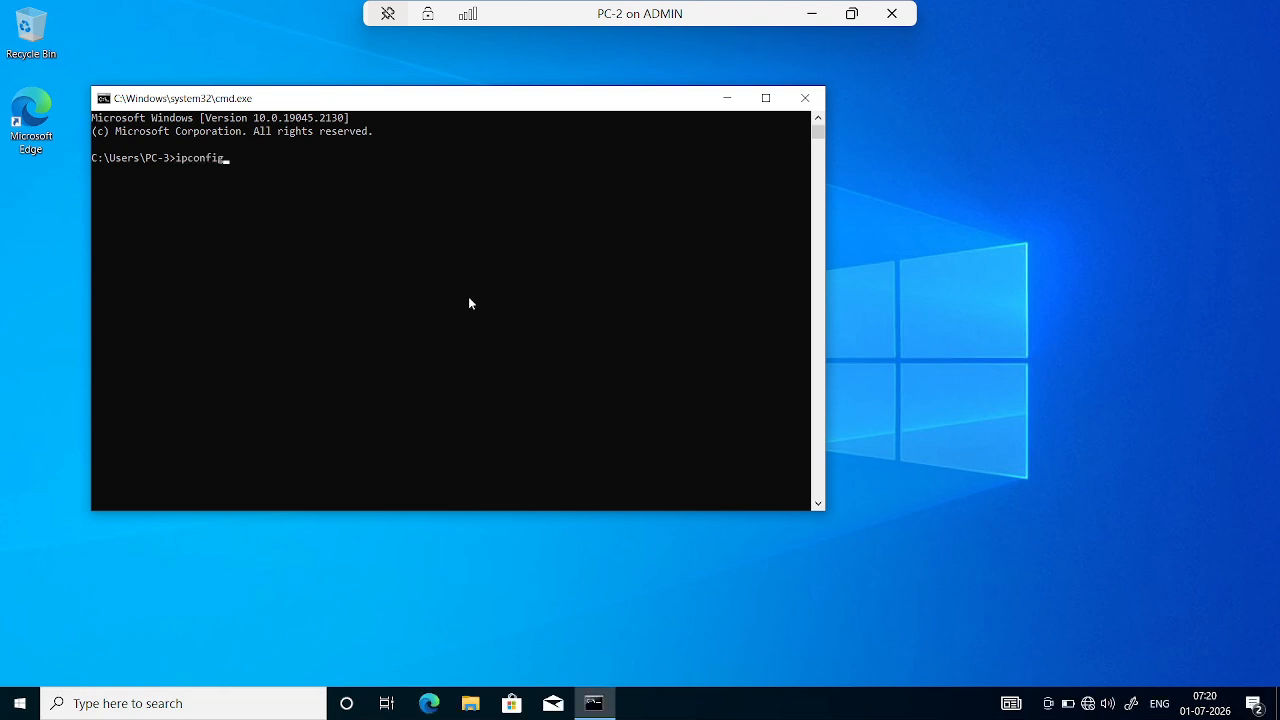
key(Return)
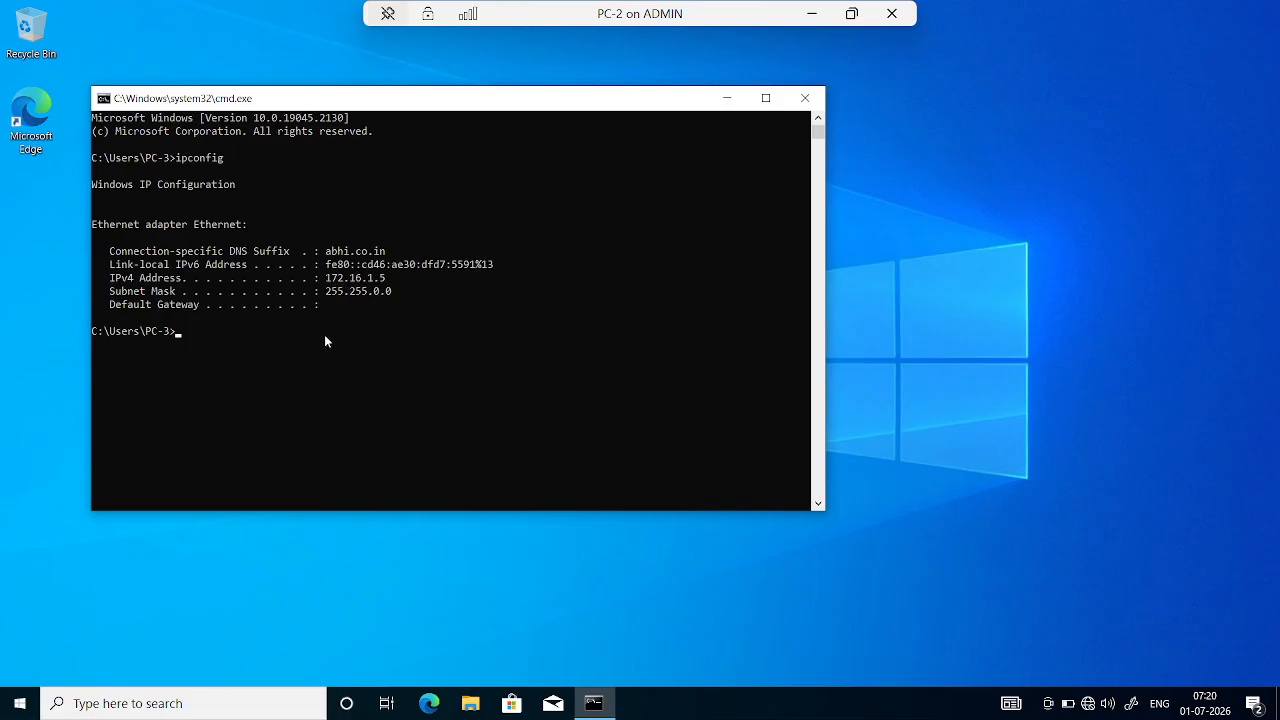
Step: Open Network Connections with ncpa.cpl, check the Ethernet adapter's TCP/IPv4 addressing settings, and close both properties dialogs without changes
text(ncpa.cpl)
key(Return)
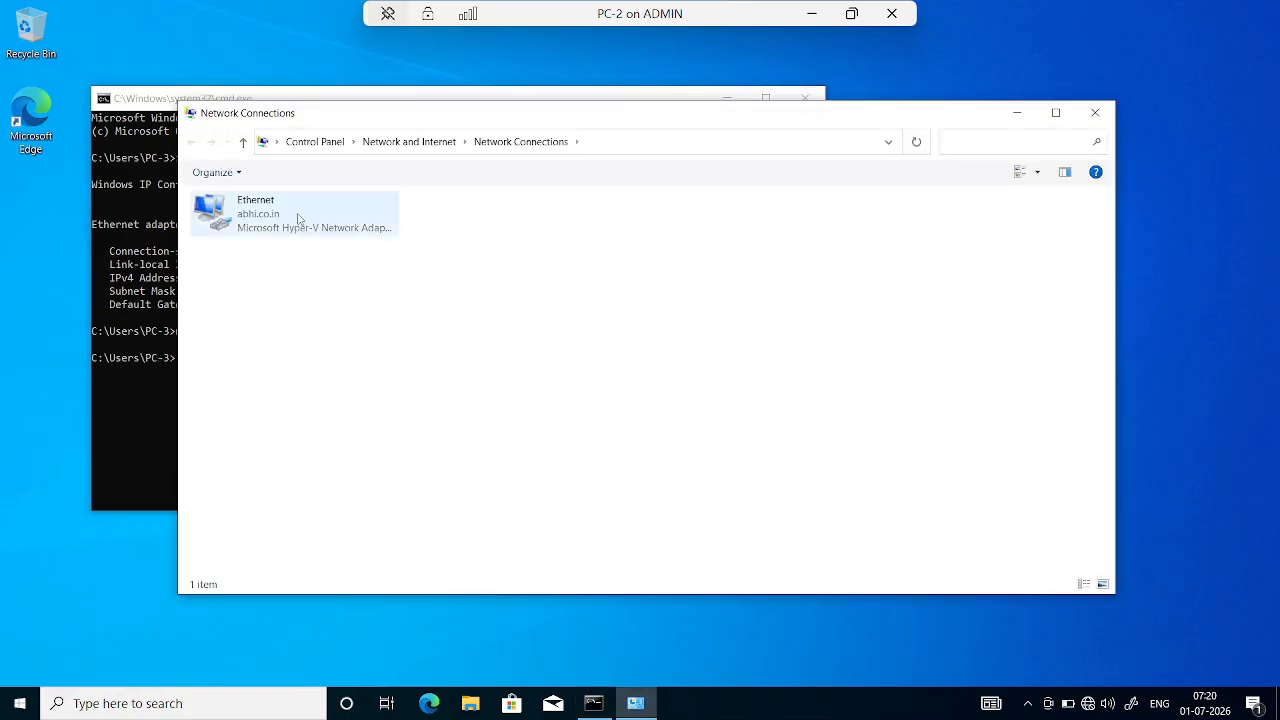
right_click(297, 218)
click(379, 378)
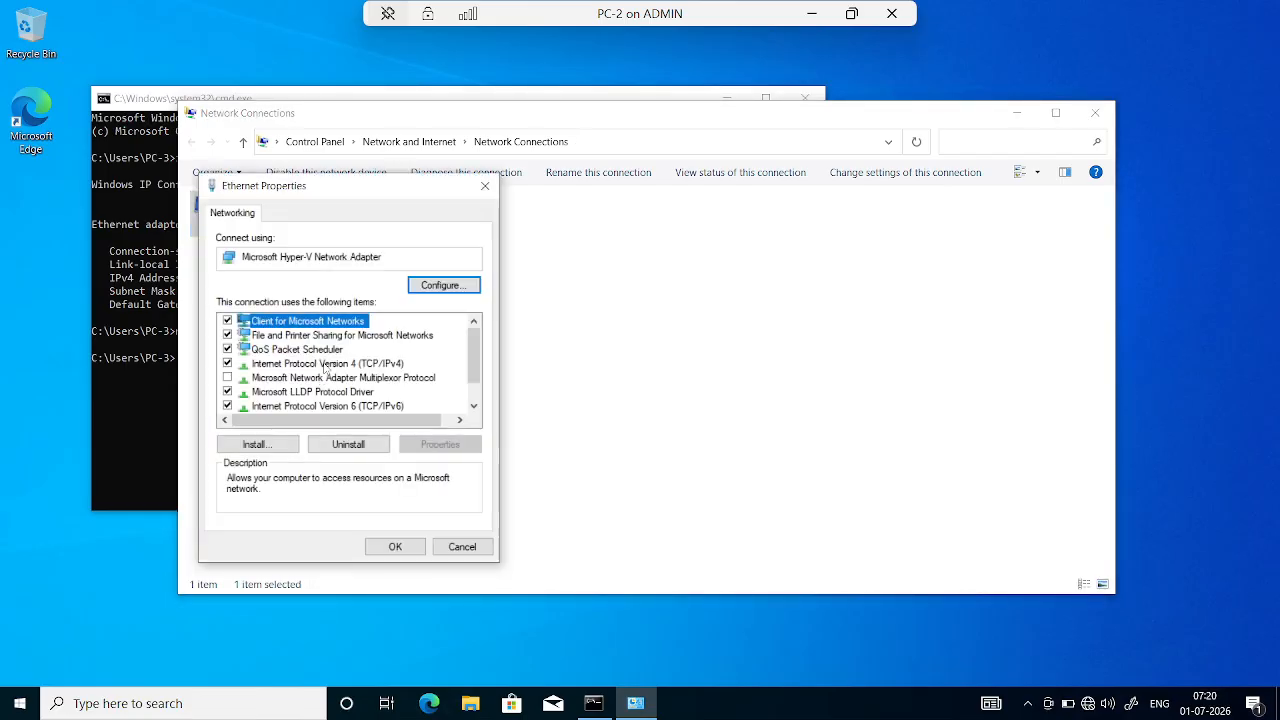
double_click(323, 365)
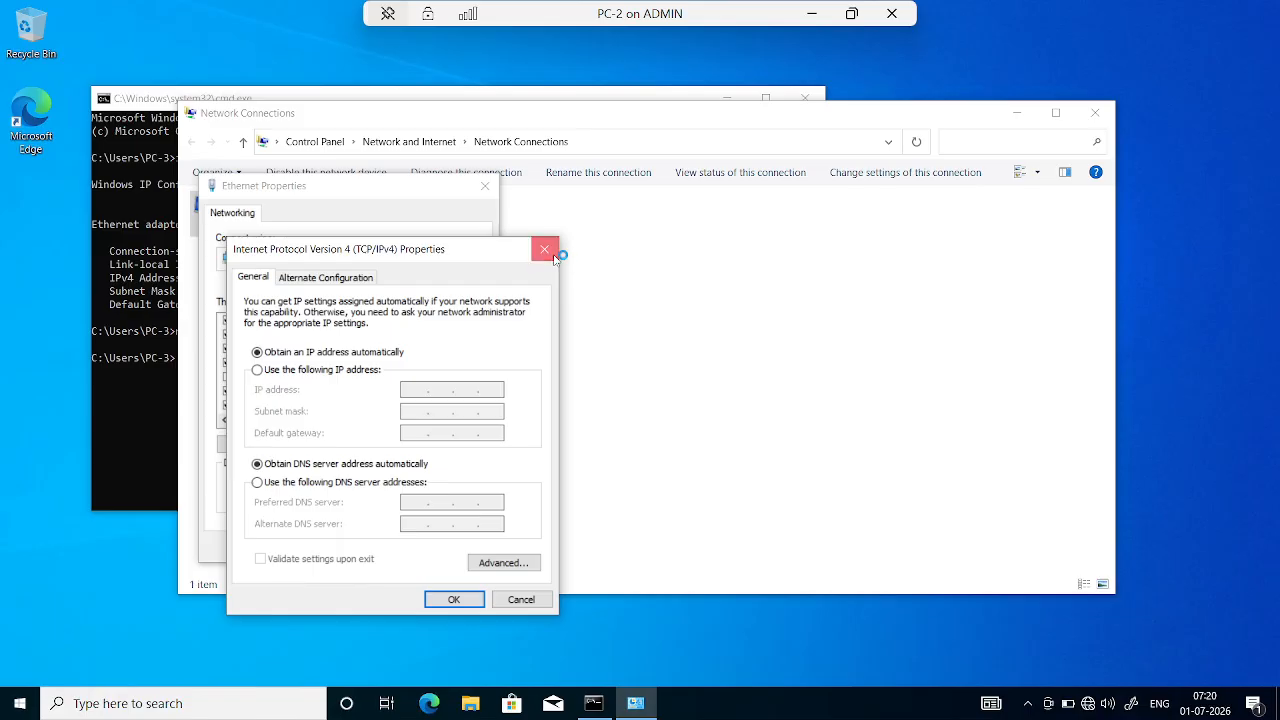
click(544, 249)
click(485, 186)
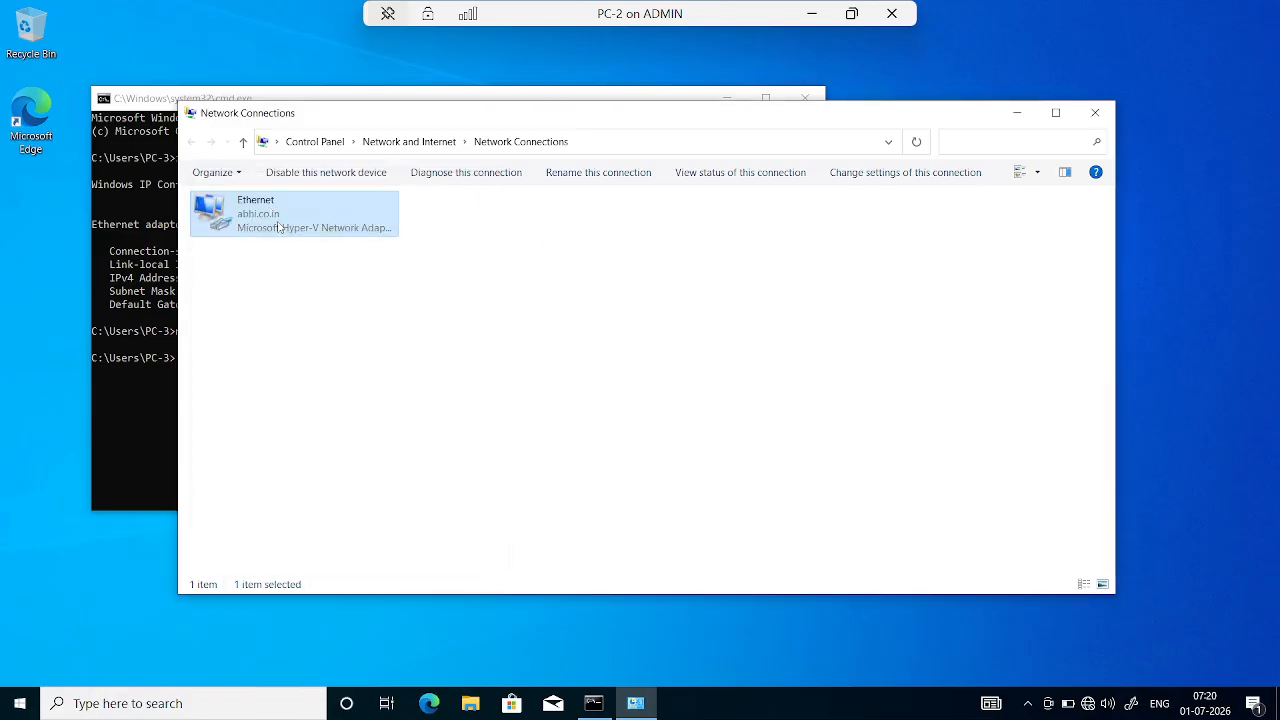
Step: Switch from PC-2 back to the Windows Server virtual machine and close the DHCP console
click(851, 13)
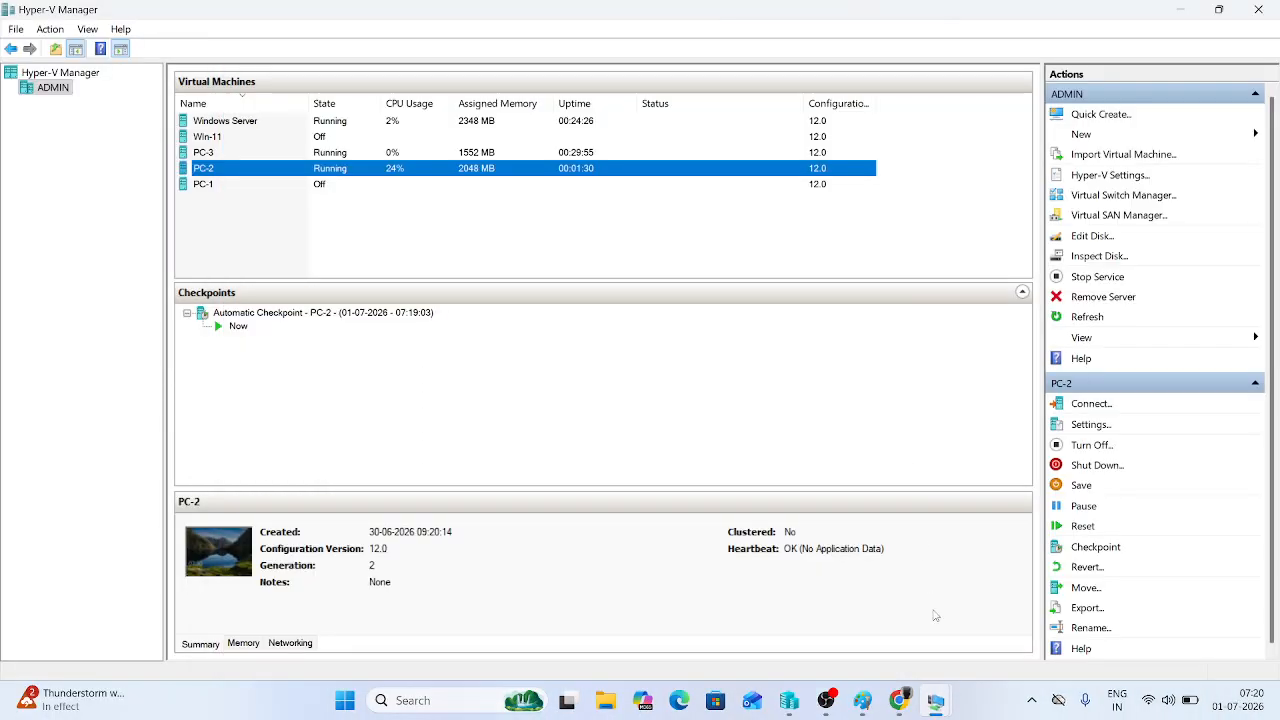
click(940, 702)
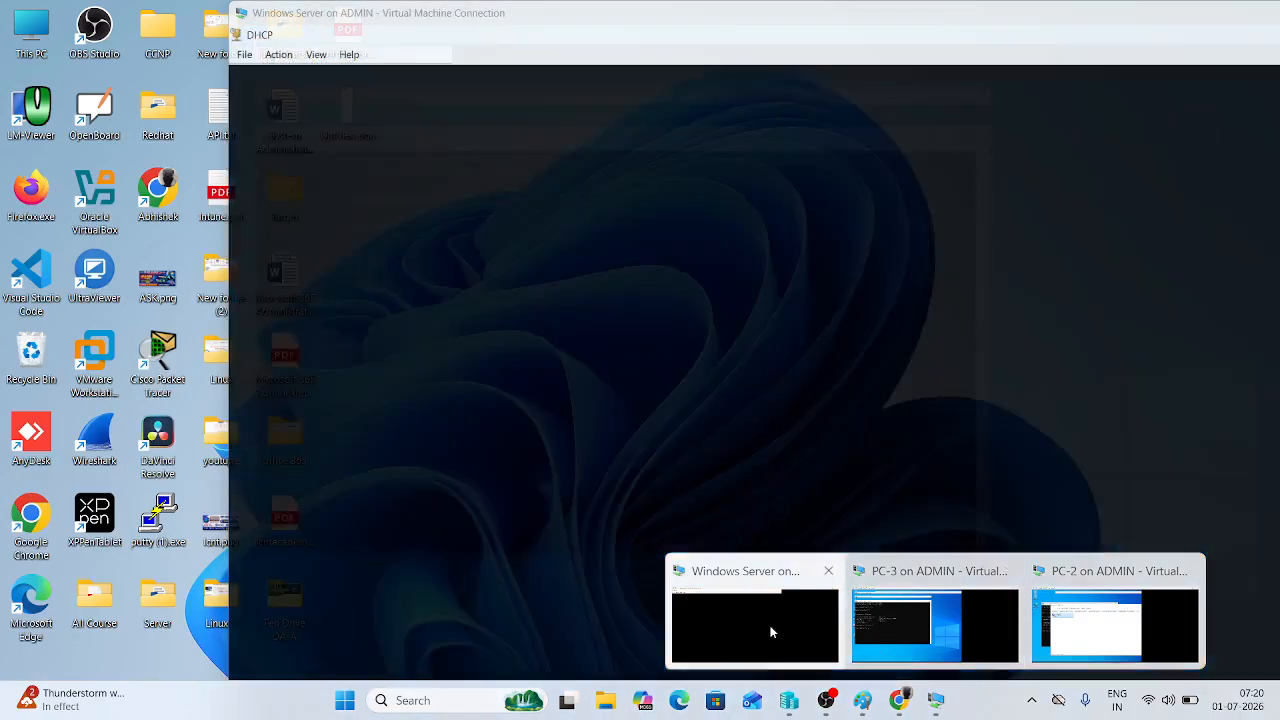
click(771, 629)
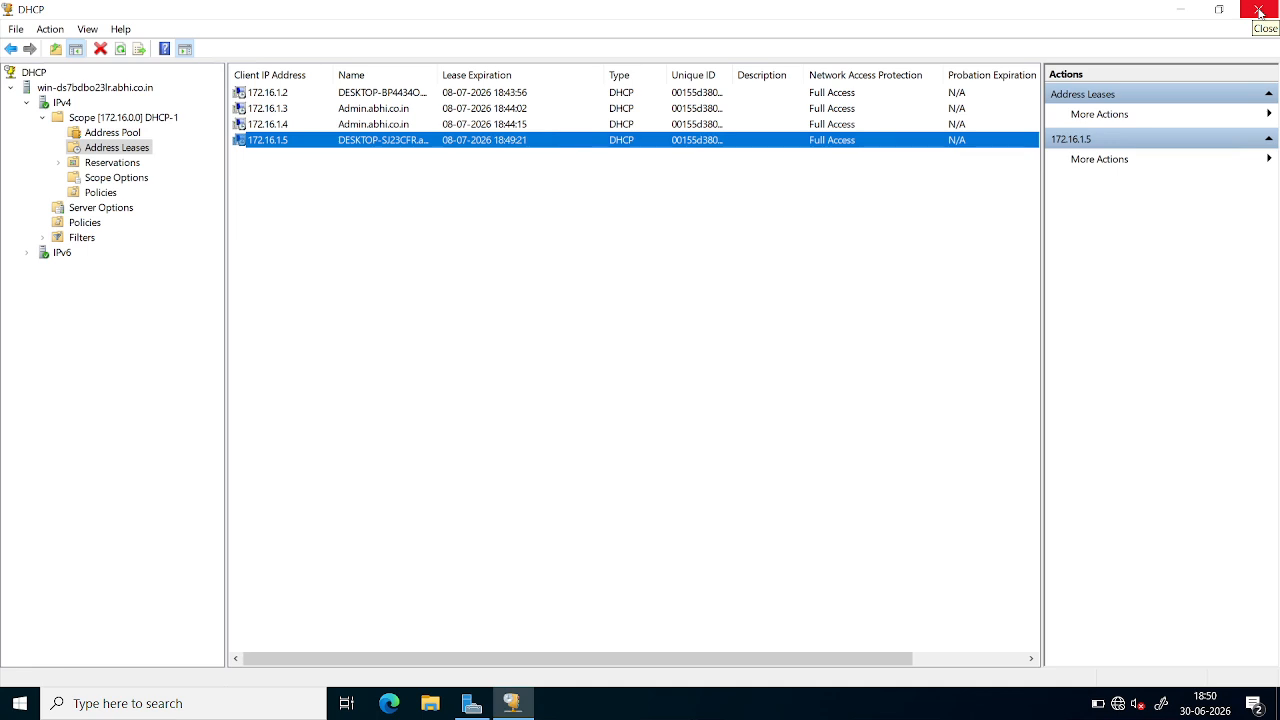
click(1259, 12)
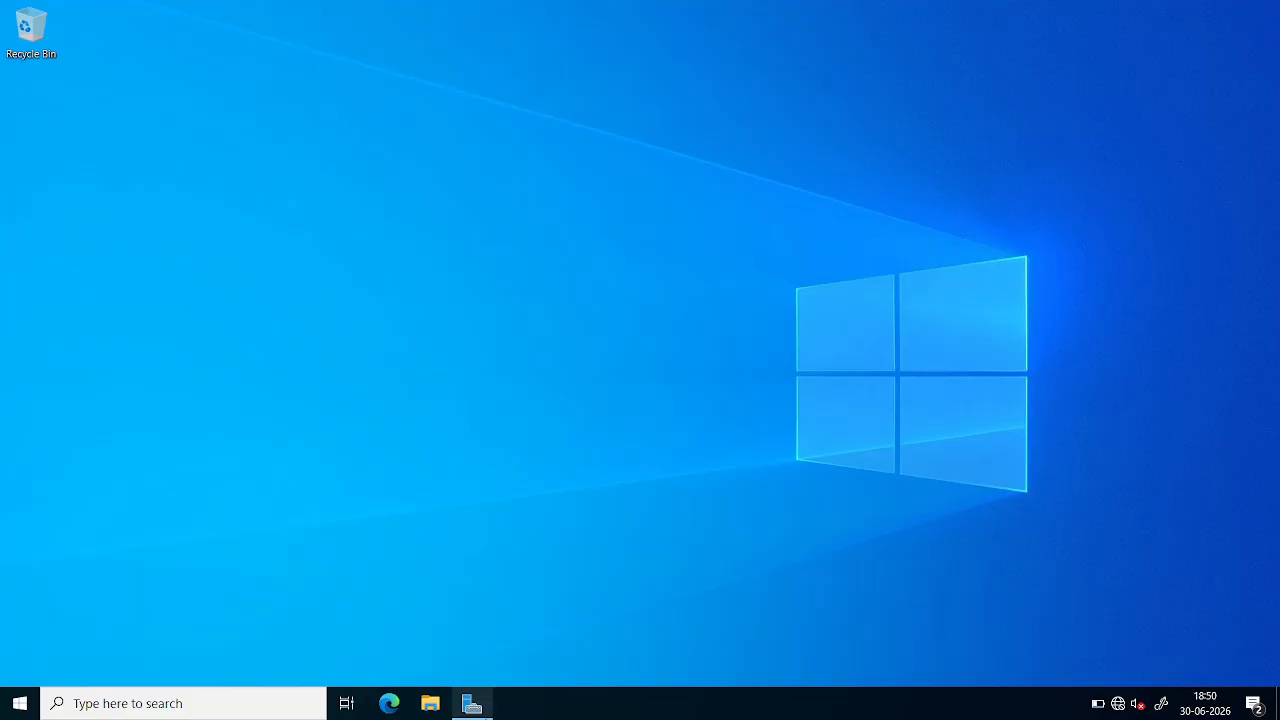
Step: Bring up Server Manager and show the Local Server properties
click(486, 704)
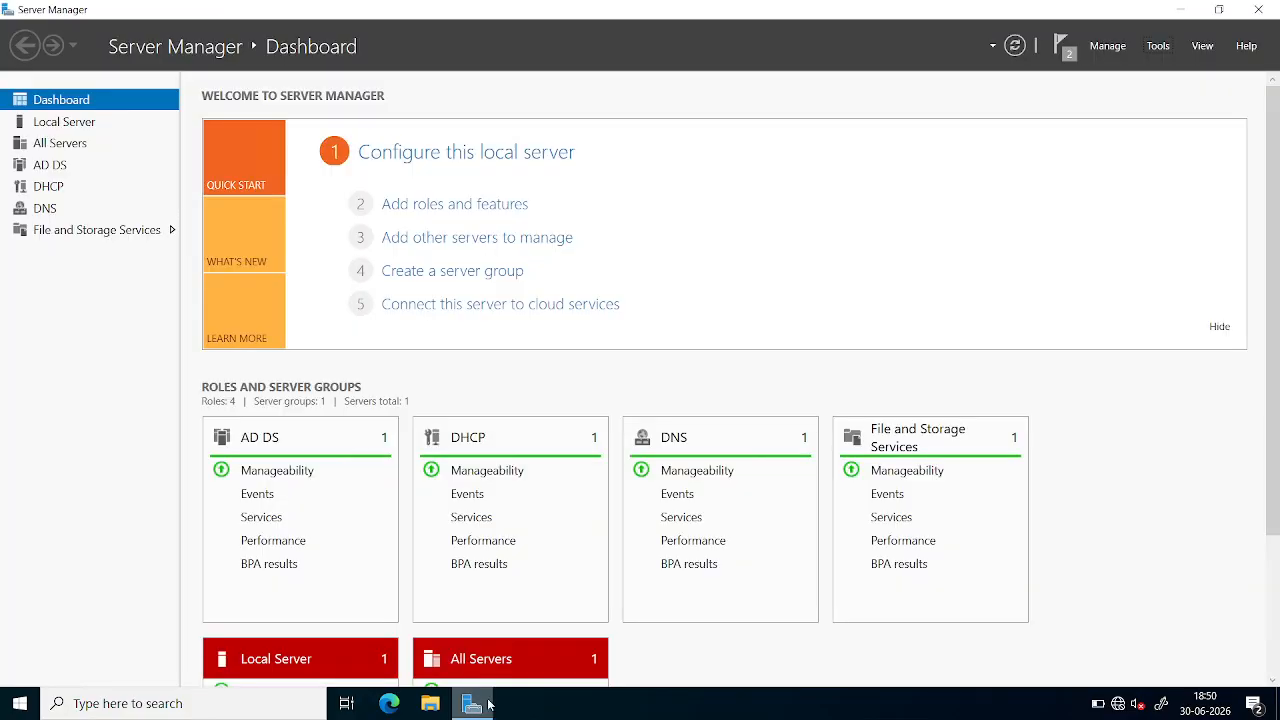
click(58, 124)
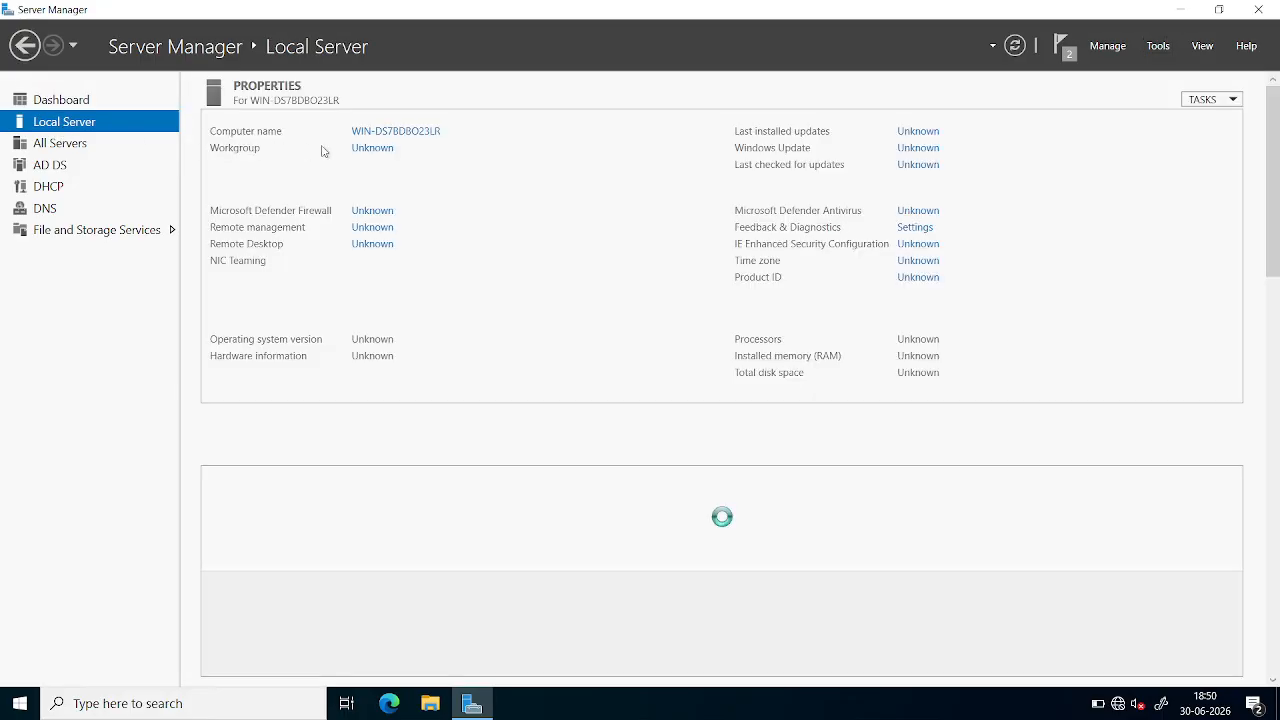